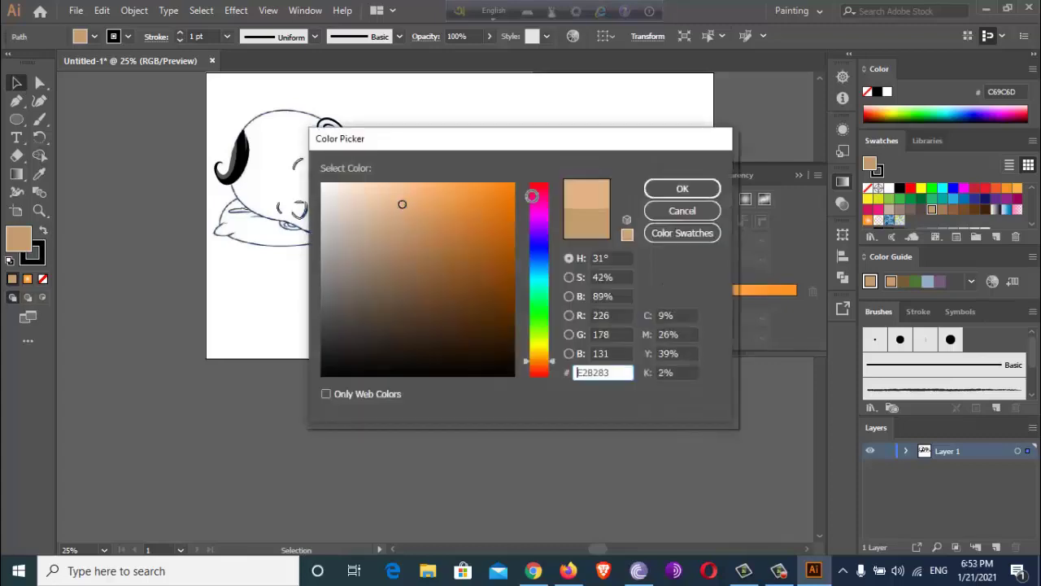
# - Lighten the baby's skin-tone fill to EFB886, then marquee-select the facial features
pyautogui.click(386, 204)
pyautogui.click(681, 187)
pyautogui.click(292, 118)
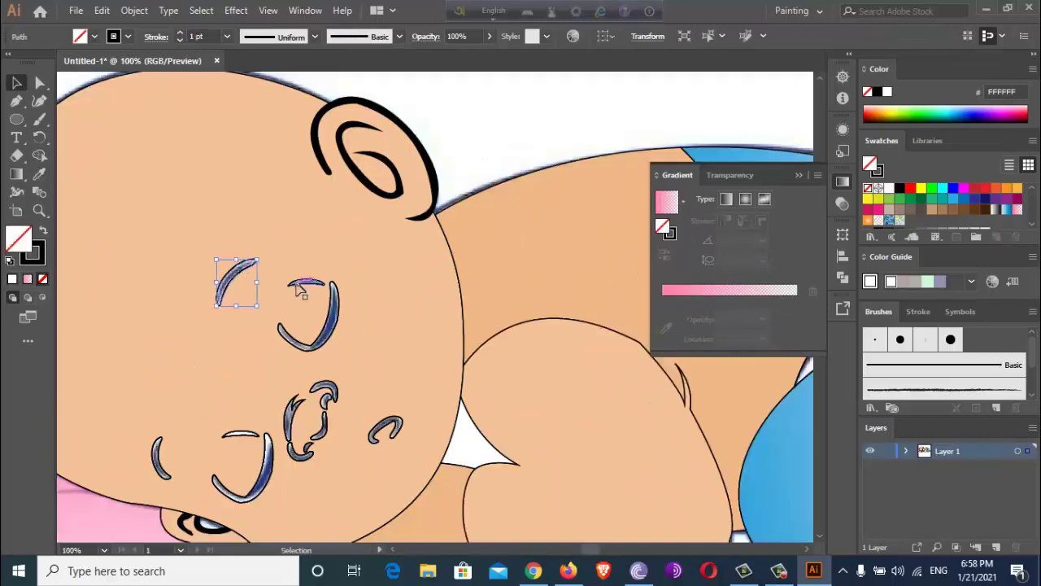
pyautogui.moveTo(216, 259); pyautogui.dragTo(226, 459)
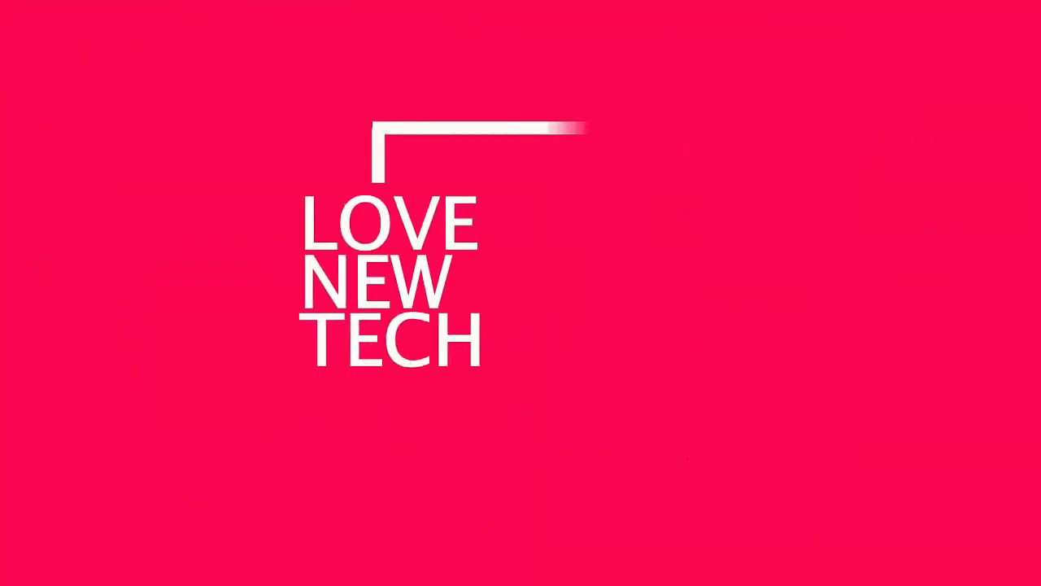
# - Launch Adobe Illustrator CC 2019 from Windows search using 'ai'
pyautogui.press('super+s')
pyautogui.write('ai')
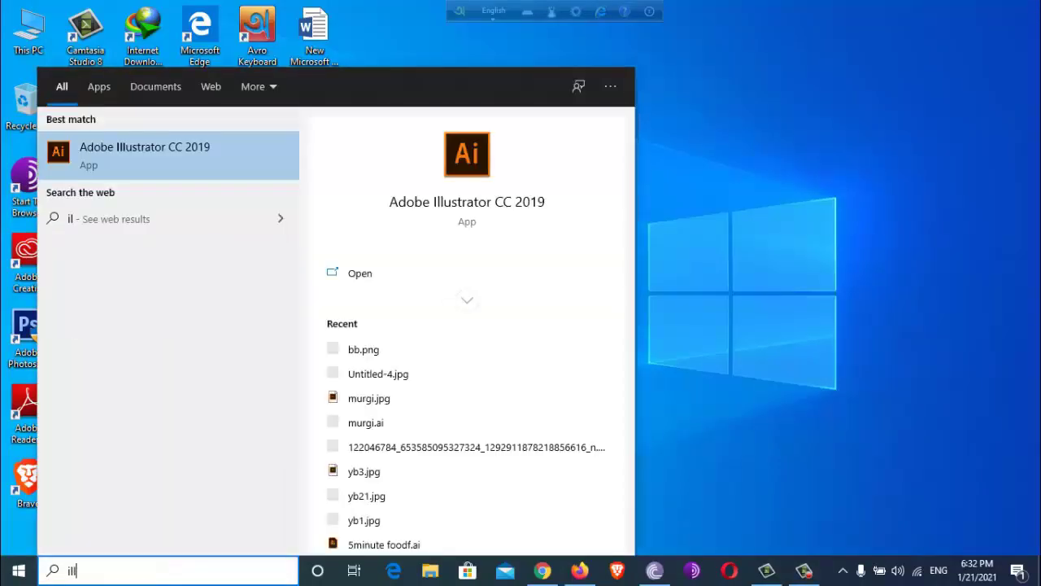
pyautogui.press('Return')
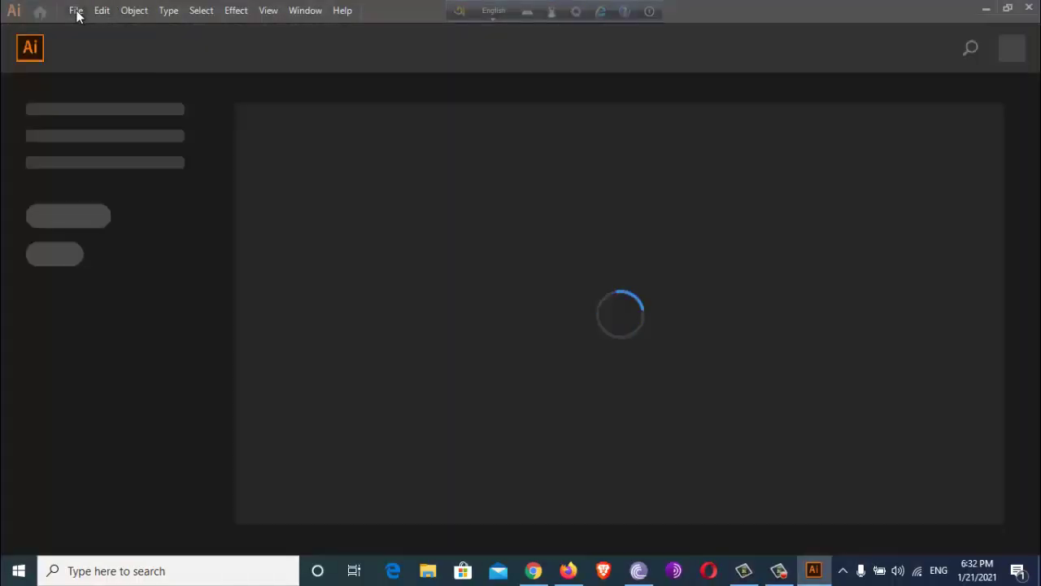
# - Create a new blank document, Untitled-1, via File > New
pyautogui.click(76, 10)
pyautogui.click(81, 25)
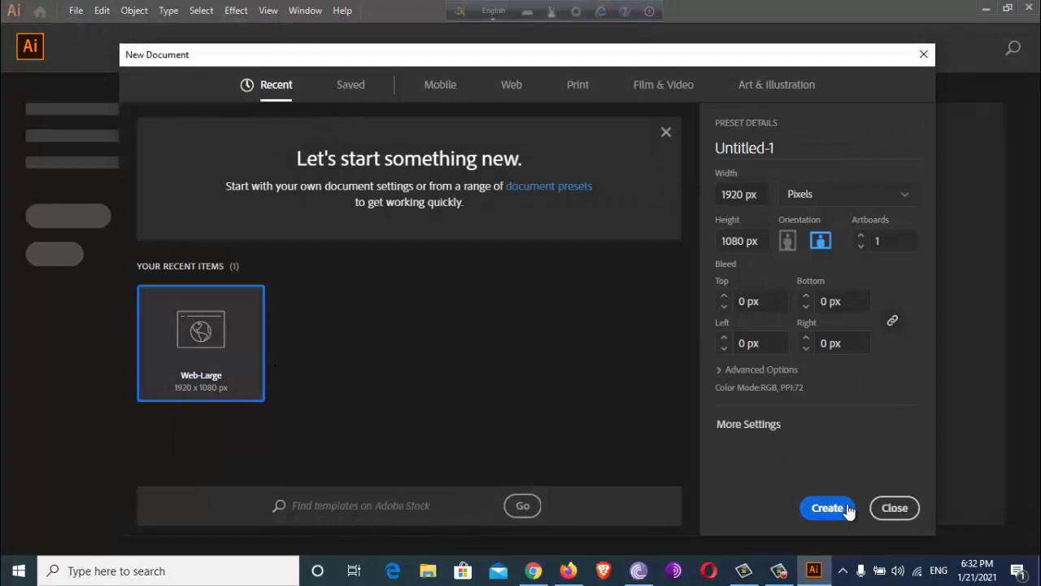
pyautogui.click(846, 507)
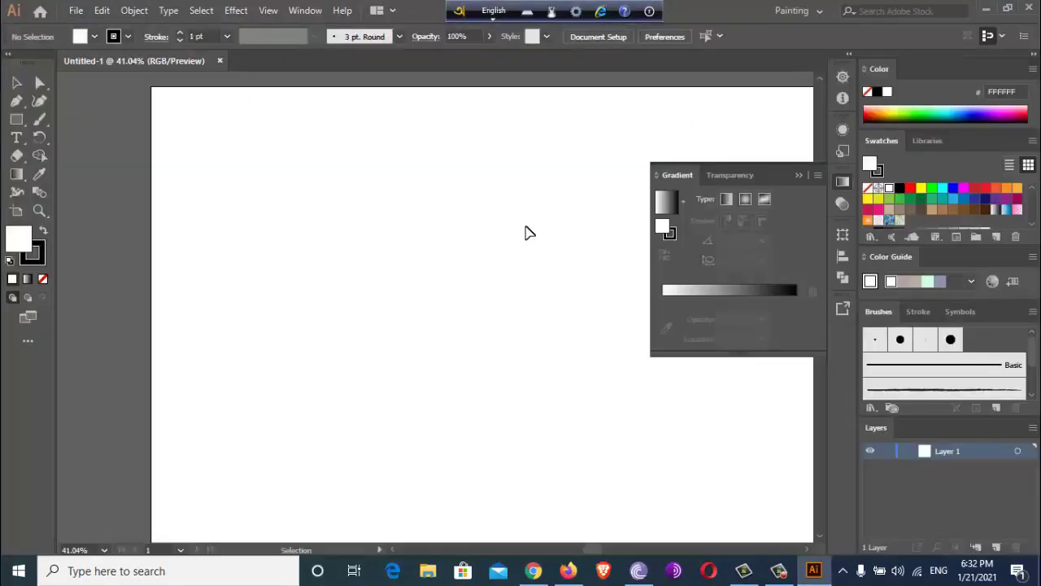
# - Close the floating Gradient panel and place the bb.png sketch
pyautogui.hotkey('ctrl', '-')
pyautogui.hotkey('ctrl', '-')
pyautogui.click(804, 173)
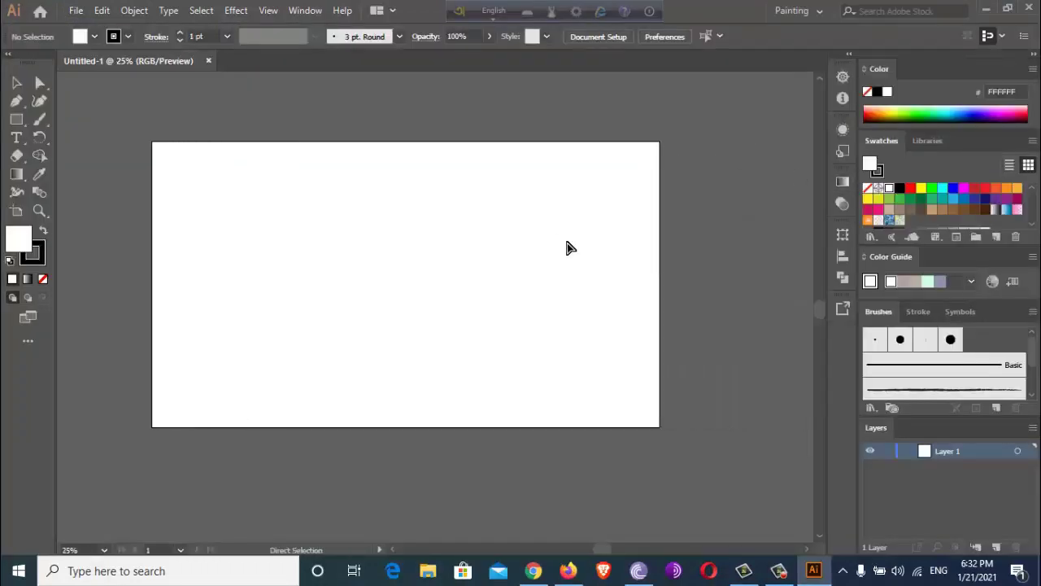
pyautogui.click(75, 9)
pyautogui.click(95, 256)
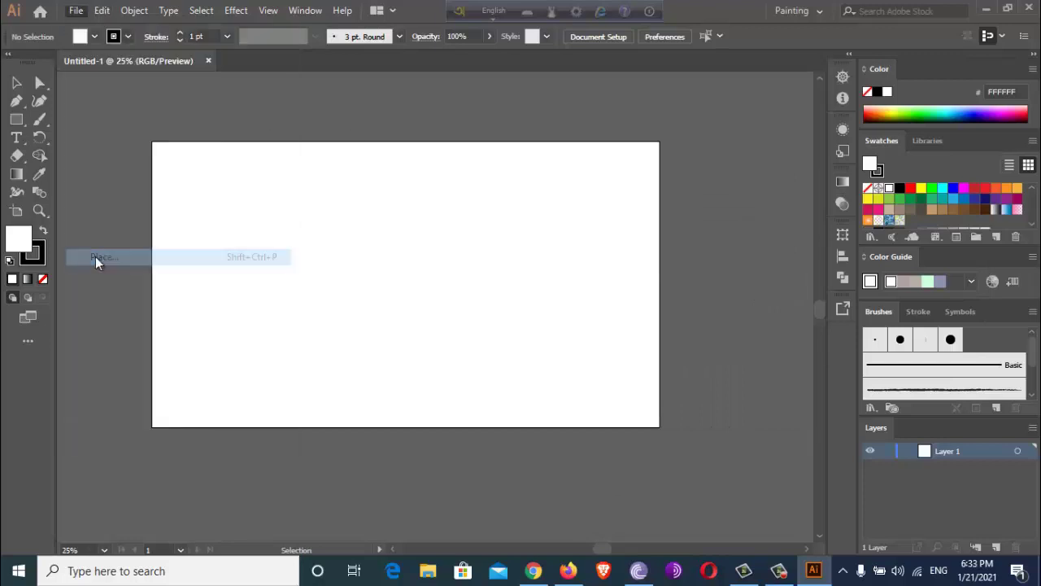
pyautogui.click(544, 317)
pyautogui.click(575, 476)
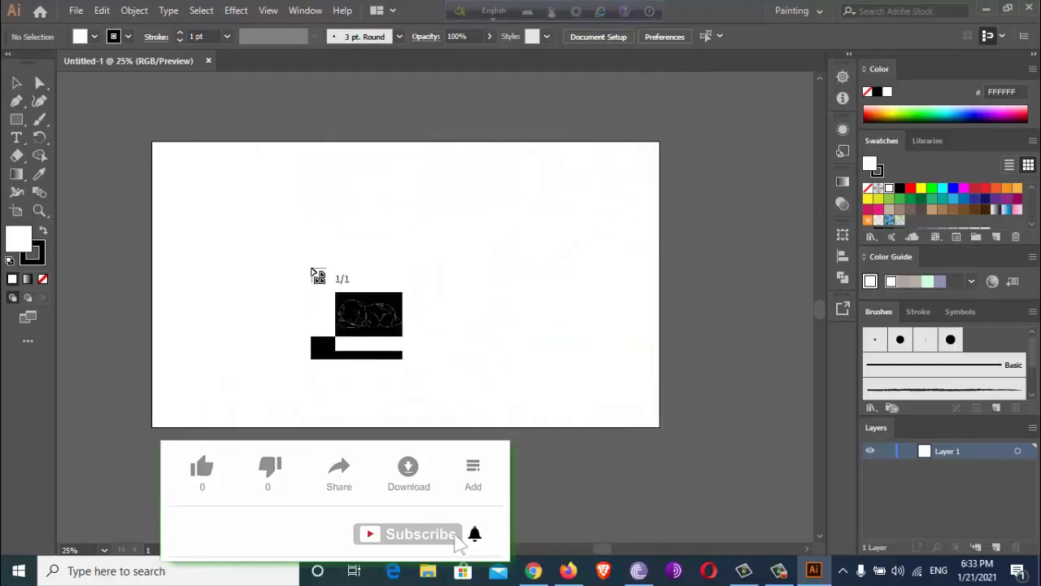
# - Drop the sketch at the artboard's top-left and enlarge it across the page
pyautogui.click(195, 171)
pyautogui.moveTo(282, 223); pyautogui.dragTo(216, 180)
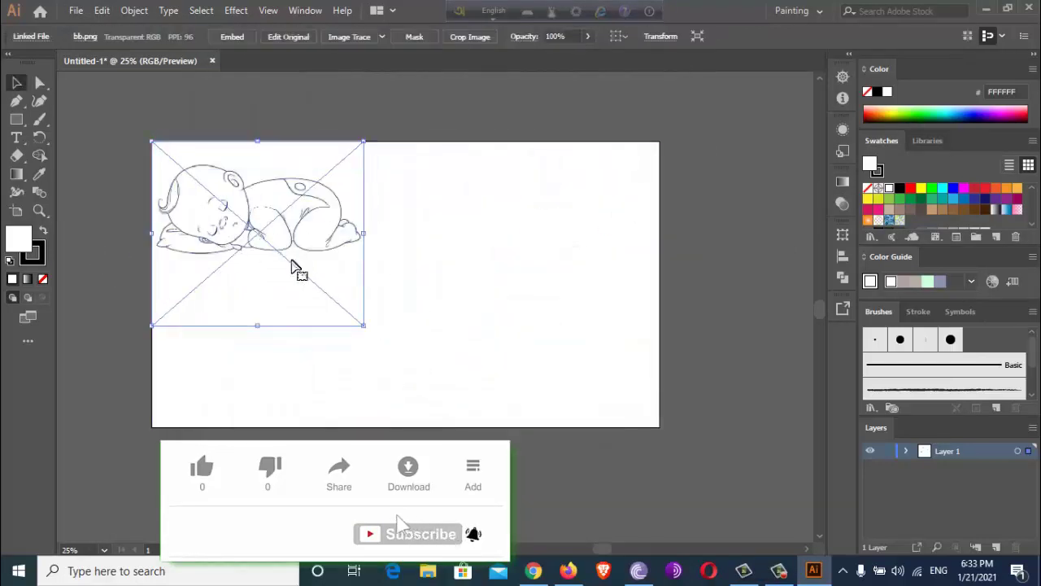
pyautogui.moveTo(363, 324); pyautogui.dragTo(476, 426)
pyautogui.hotkey('ctrl', 'shift', 'a')
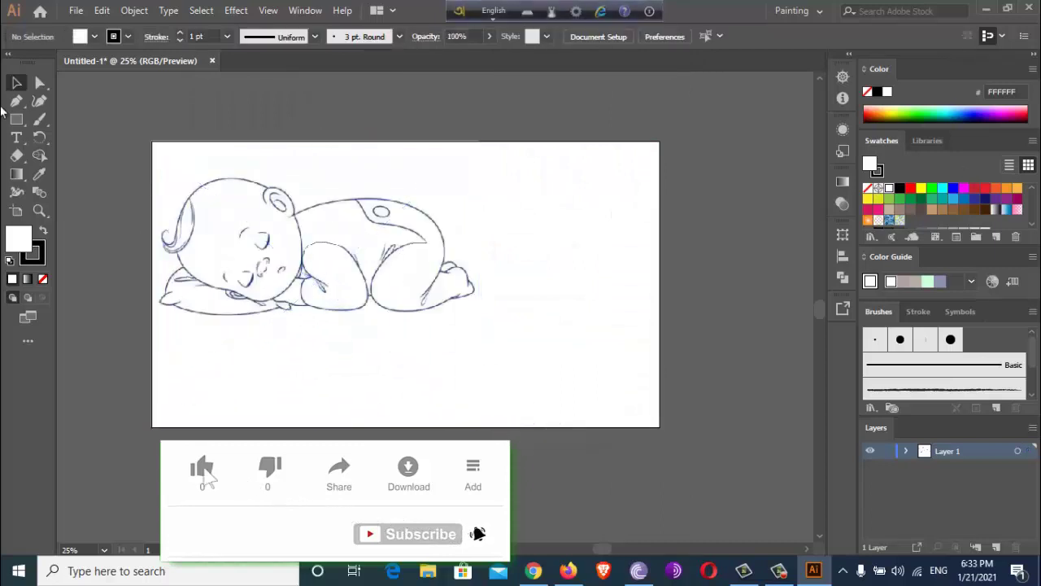
pyautogui.press('p')
pyautogui.keyDown('alt'); pyautogui.scroll(2, 171, 248); pyautogui.keyUp('alt')
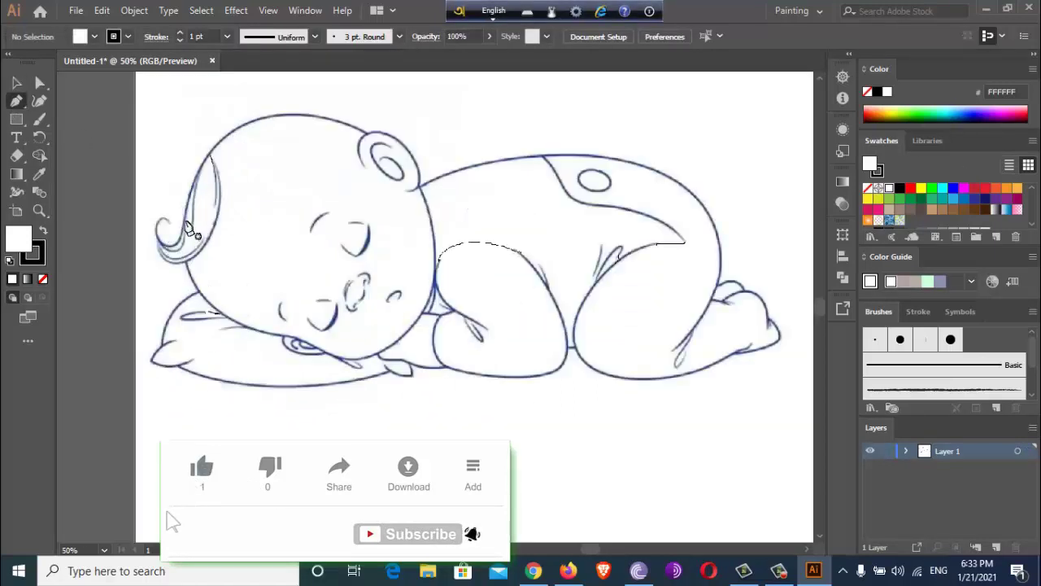
# - Pen-trace the head outline from the hair, over the ear, down to the pillow edge
pyautogui.click(186, 218)
pyautogui.moveTo(272, 115); pyautogui.dragTo(312, 105)
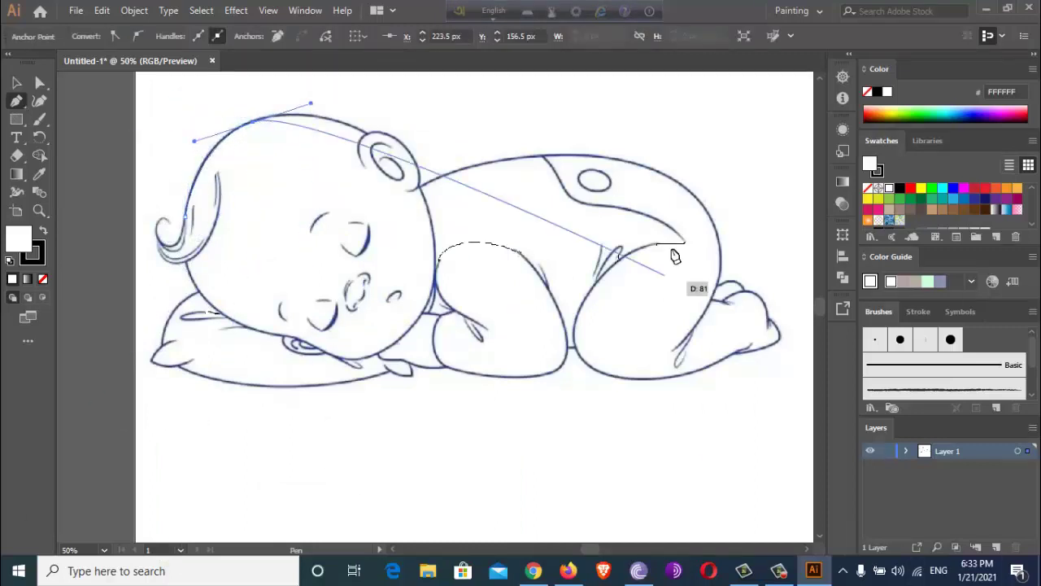
pyautogui.click(368, 135)
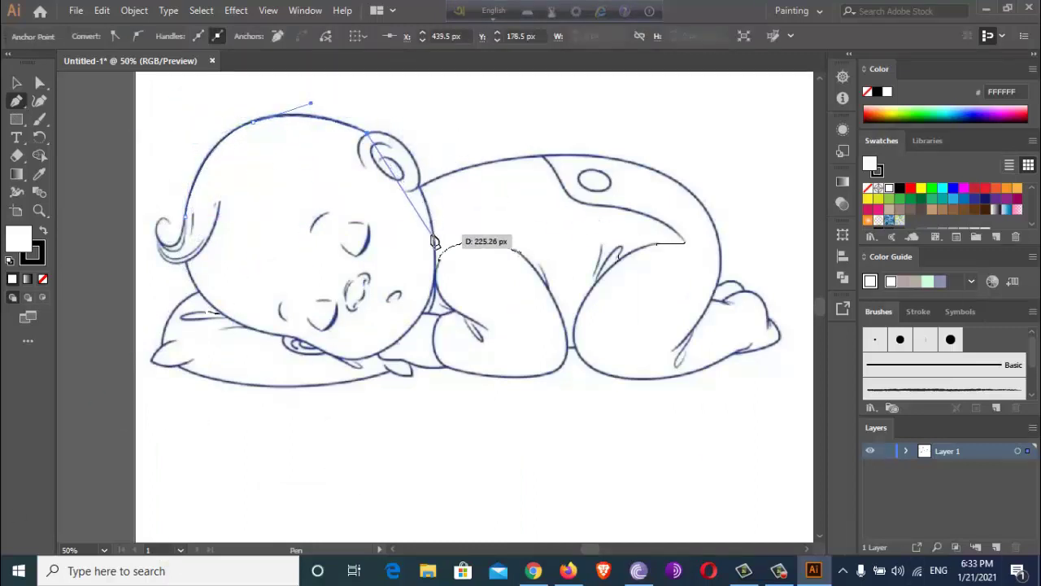
pyautogui.moveTo(433, 237); pyautogui.dragTo(435, 270)
pyautogui.moveTo(436, 308)
pyautogui.mouseDown()
pyautogui.moveTo(333, 379)
pyautogui.moveTo(383, 361)
pyautogui.mouseUp()
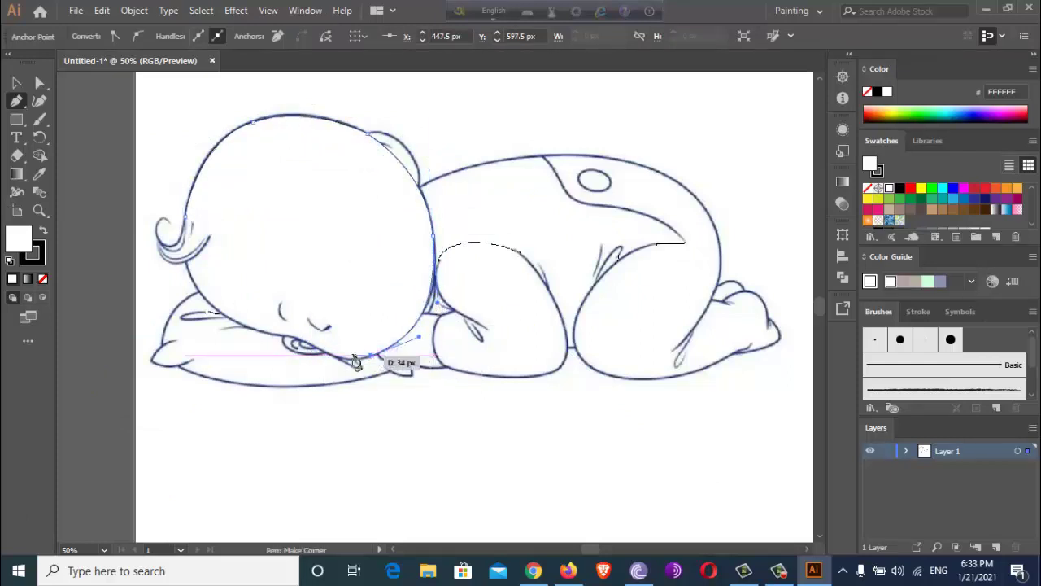
pyautogui.moveTo(308, 343); pyautogui.dragTo(185, 262)
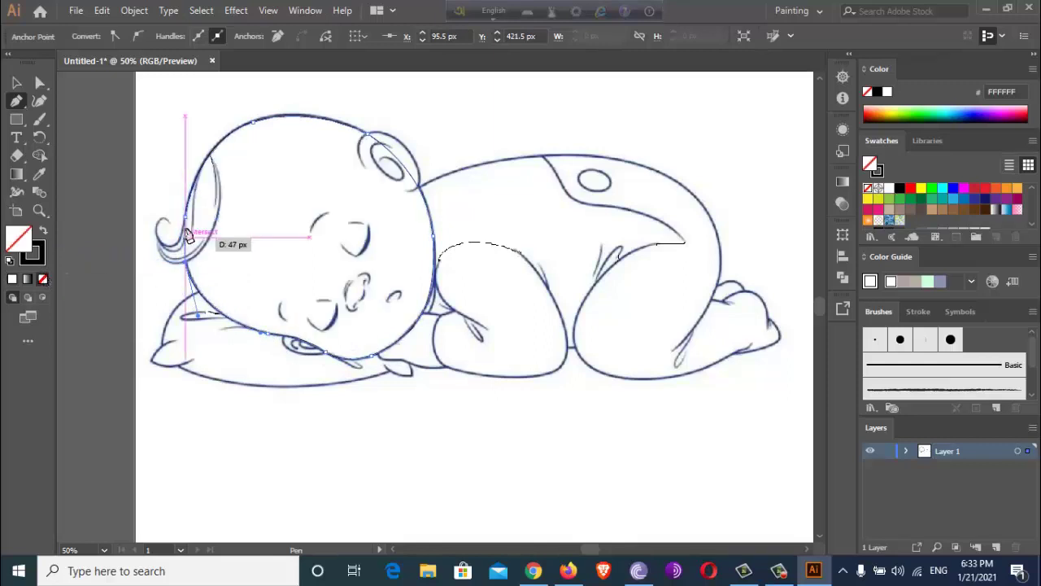
# - Set the head outline's fill to None so the sketch shows through
pyautogui.press('/')
pyautogui.scroll(2, 192, 228)
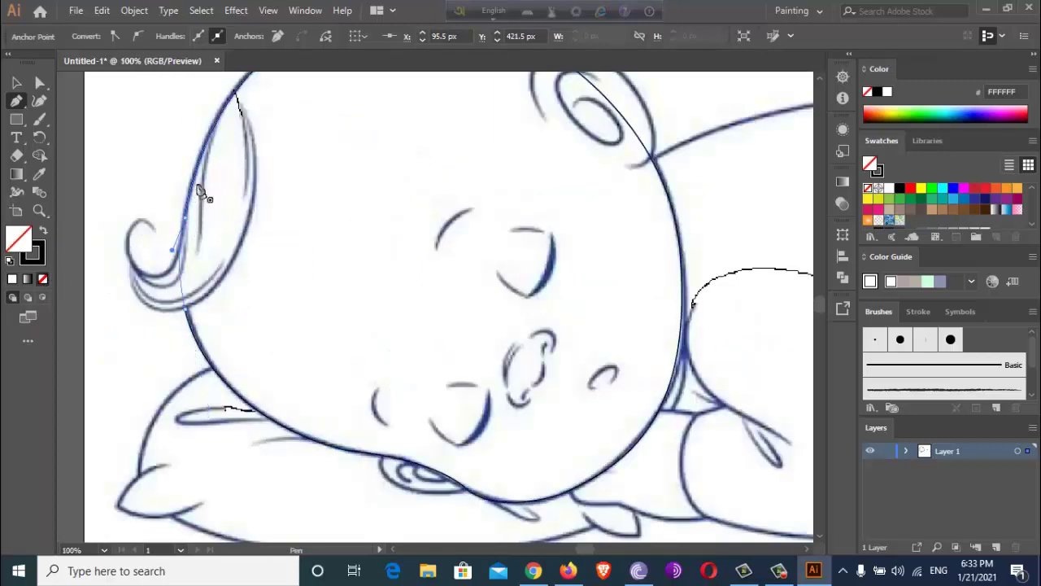
pyautogui.scroll(-1, 248, 269)
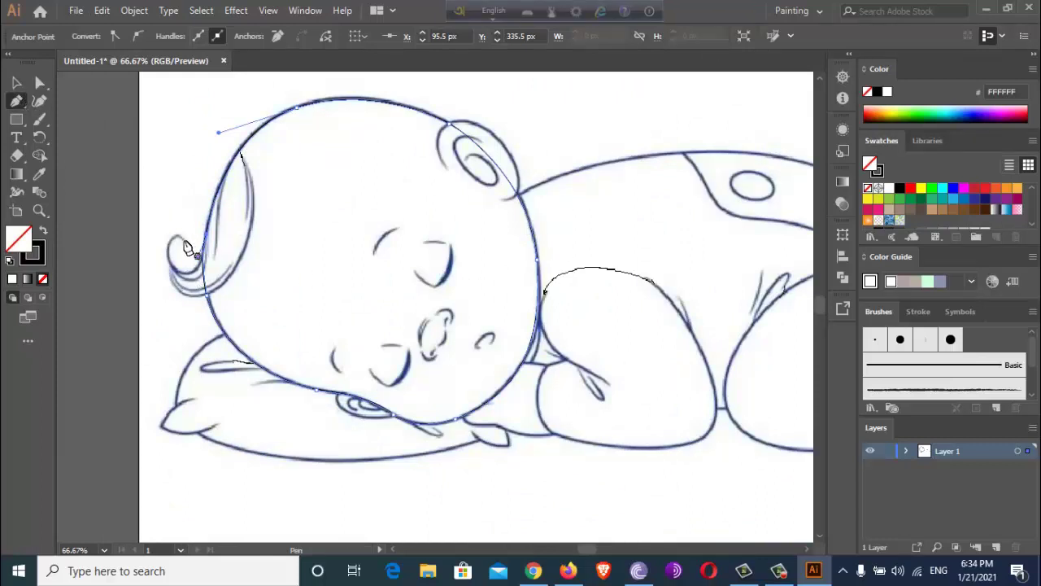
# - Trace the curled hair strand with a sharp corner point, extending it to its tip
pyautogui.moveTo(183, 241)
pyautogui.mouseDown()
pyautogui.moveTo(179, 271)
pyautogui.moveTo(203, 272)
pyautogui.moveTo(227, 190)
pyautogui.mouseUp()
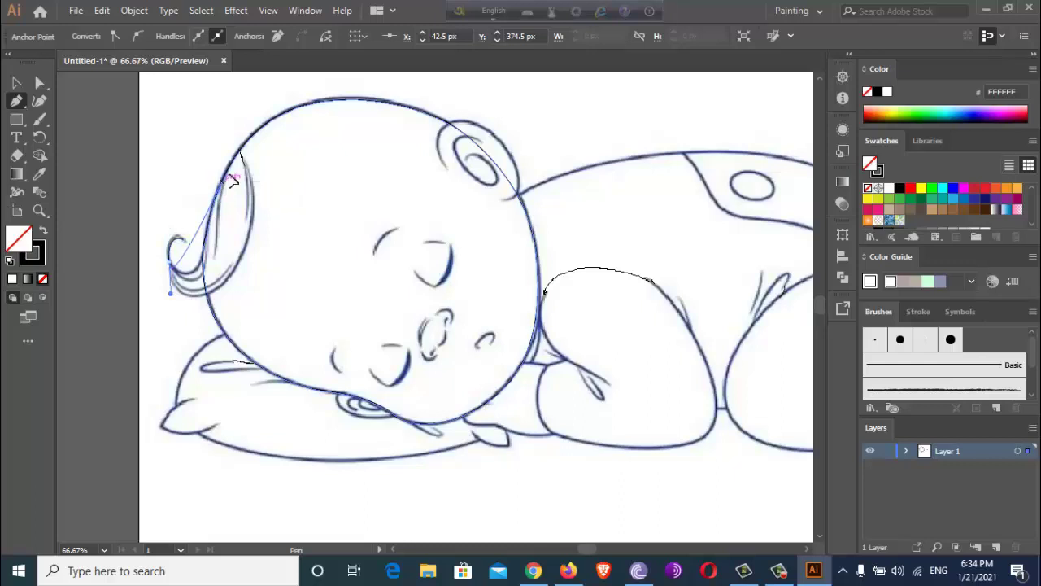
pyautogui.moveTo(226, 190)
pyautogui.mouseDown()
pyautogui.moveTo(210, 208)
pyautogui.moveTo(218, 203)
pyautogui.mouseUp()
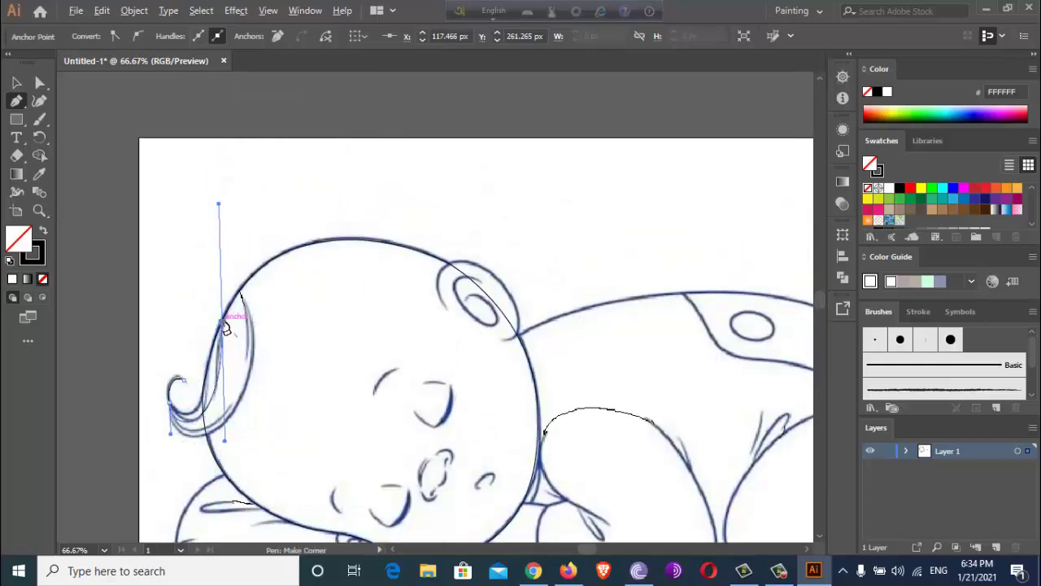
pyautogui.moveTo(224, 325)
pyautogui.mouseDown()
pyautogui.moveTo(245, 305)
pyautogui.moveTo(237, 284)
pyautogui.mouseUp()
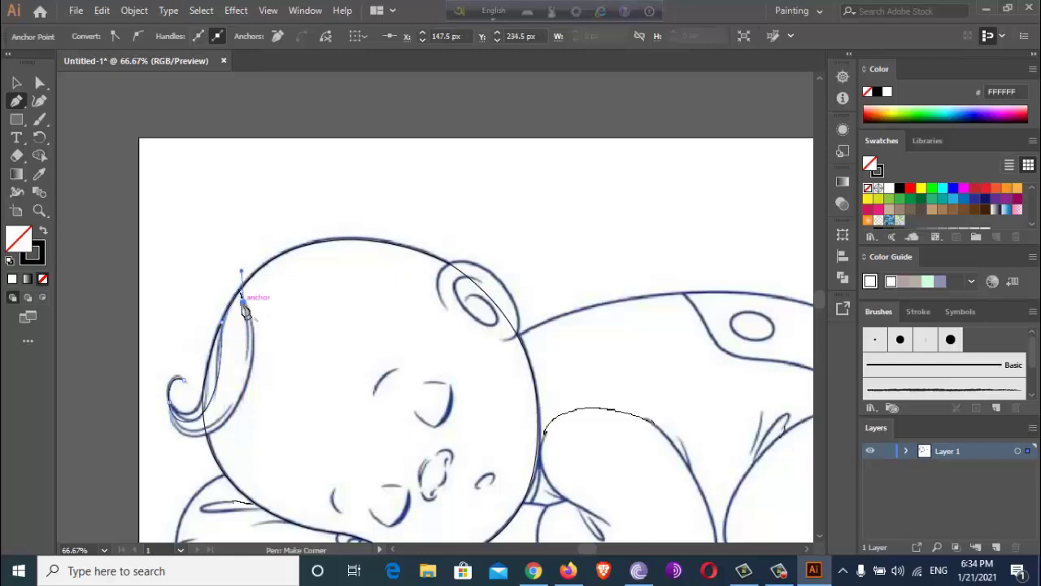
pyautogui.scroll(3, 245, 307)
pyautogui.moveTo(249, 420); pyautogui.dragTo(275, 295)
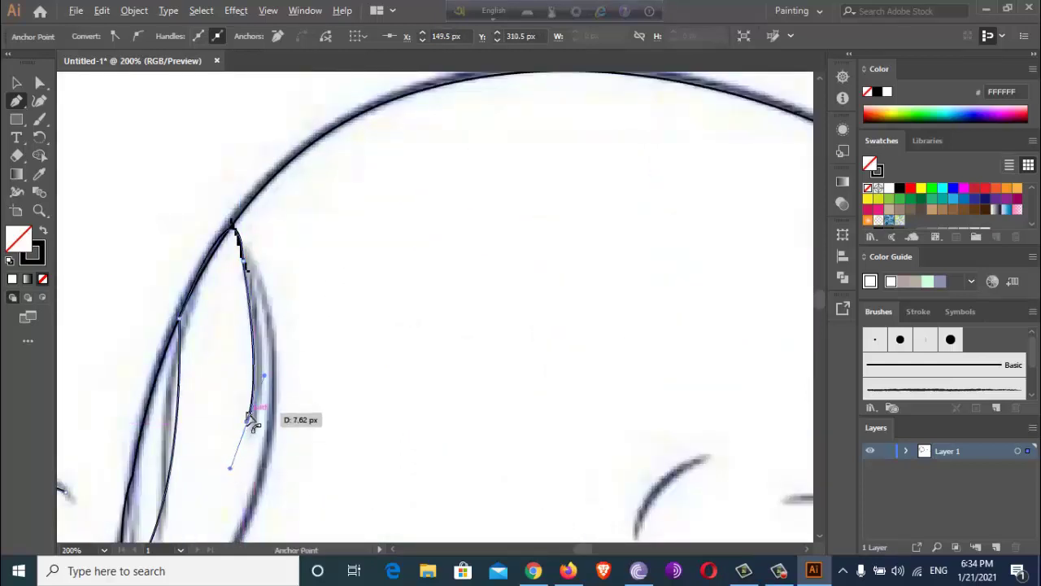
pyautogui.moveTo(235, 203)
pyautogui.mouseDown()
pyautogui.moveTo(274, 367)
pyautogui.moveTo(239, 424)
pyautogui.moveTo(167, 411)
pyautogui.mouseUp()
pyautogui.scroll(-2, 301, 307)
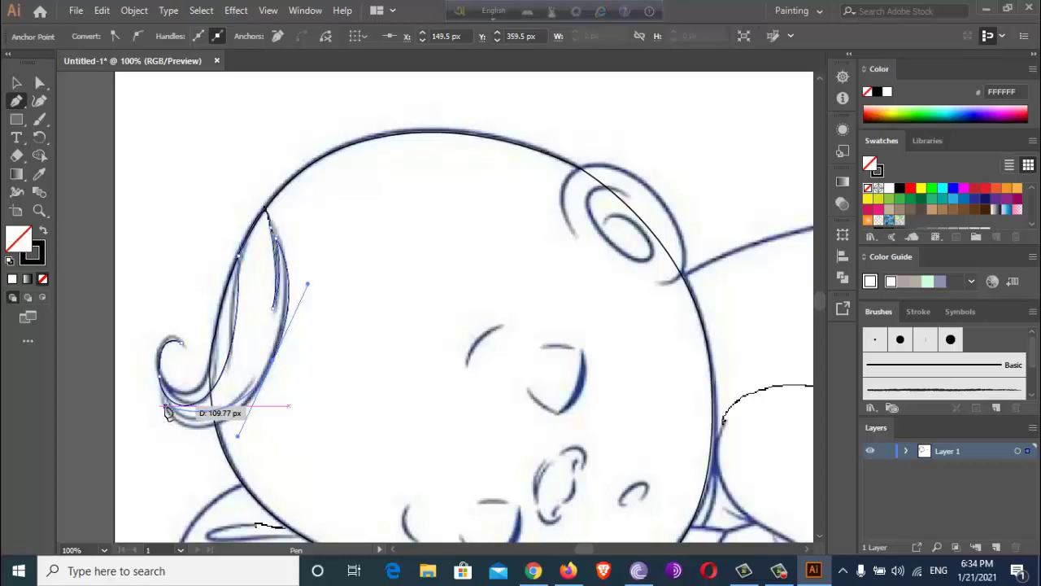
pyautogui.moveTo(166, 411)
pyautogui.mouseDown()
pyautogui.moveTo(151, 371)
pyautogui.moveTo(180, 324)
pyautogui.mouseUp()
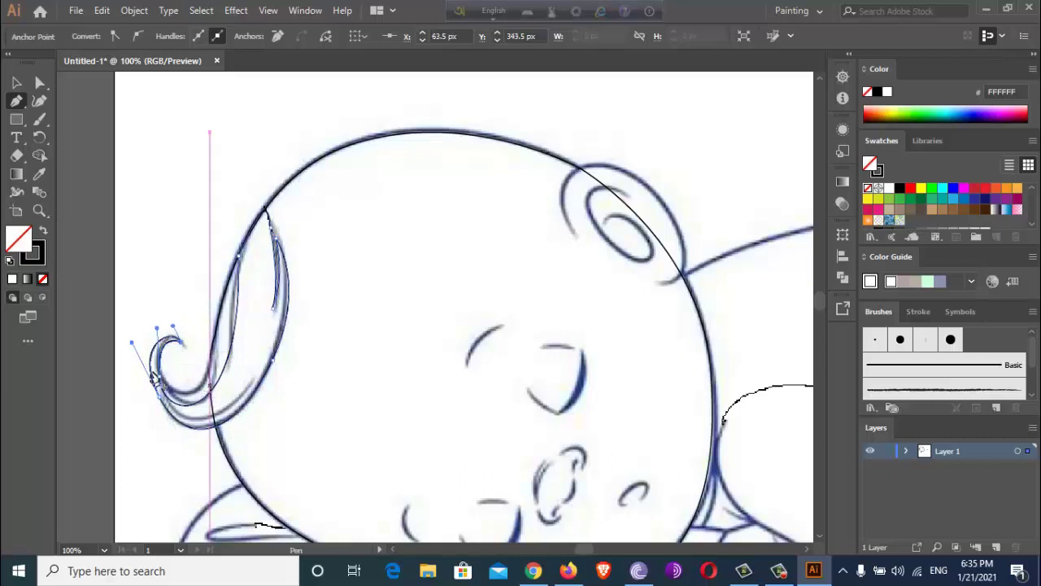
pyautogui.click(211, 392)
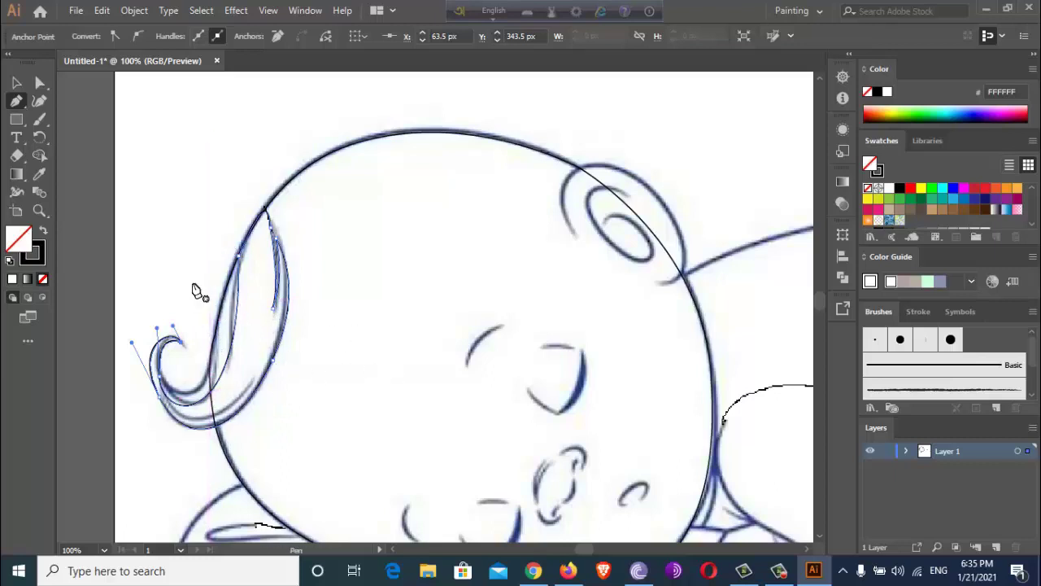
pyautogui.hotkey('ctrl', '0')
# - Trace the outer ear curl as a curved path, refining its bends
pyautogui.scroll(4, 446, 298)
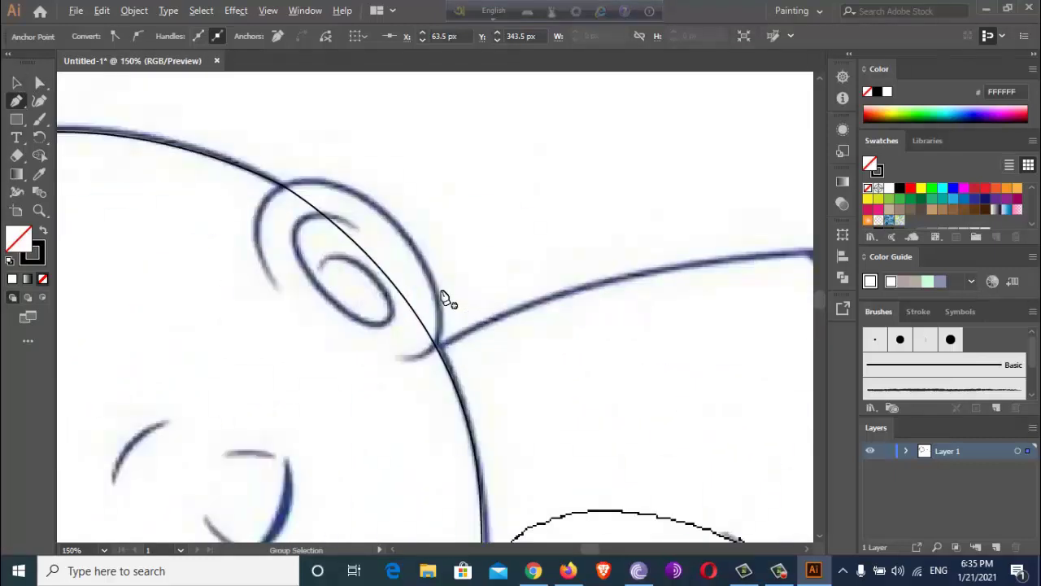
pyautogui.click(277, 290)
pyautogui.moveTo(282, 183); pyautogui.dragTo(352, 153)
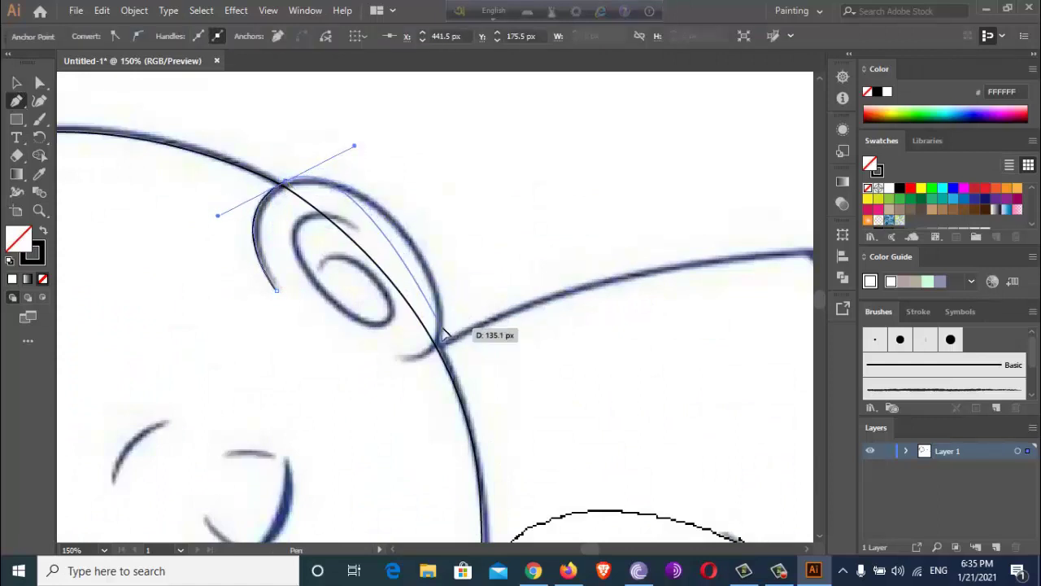
pyautogui.moveTo(440, 329); pyautogui.dragTo(431, 400)
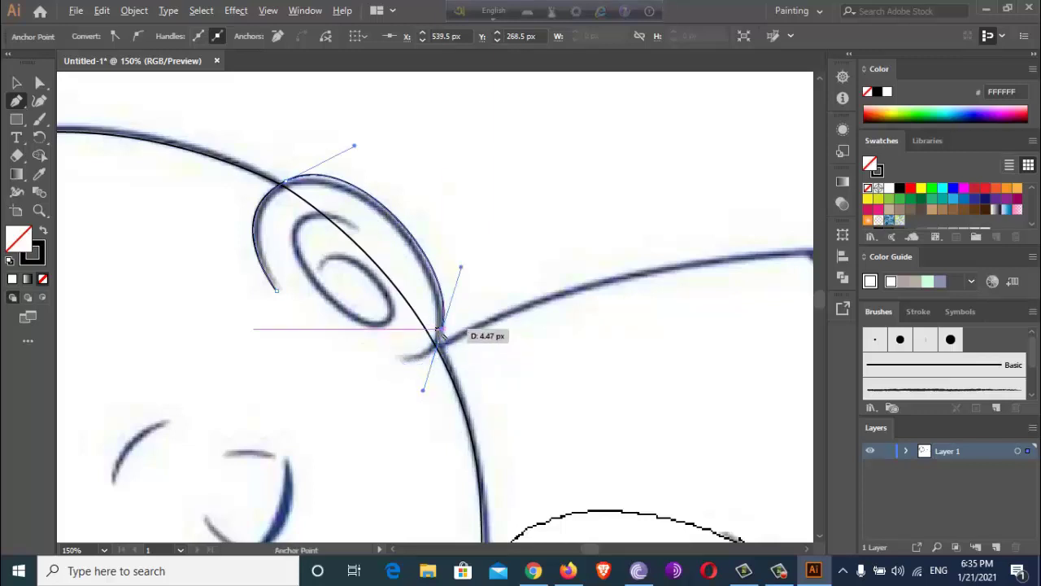
pyautogui.click(409, 361)
pyautogui.moveTo(358, 349); pyautogui.dragTo(357, 349)
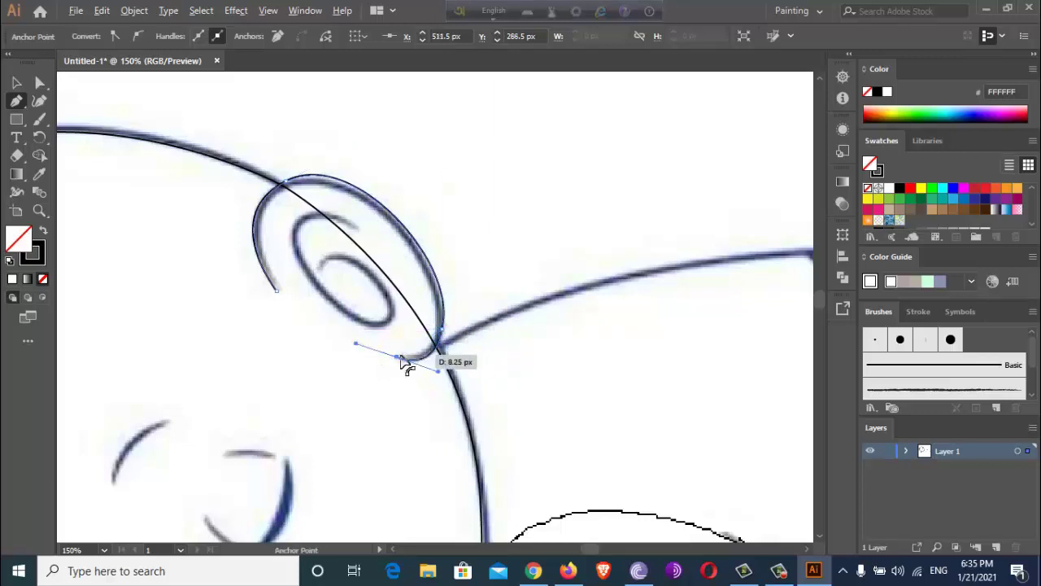
pyautogui.moveTo(436, 344); pyautogui.dragTo(434, 299)
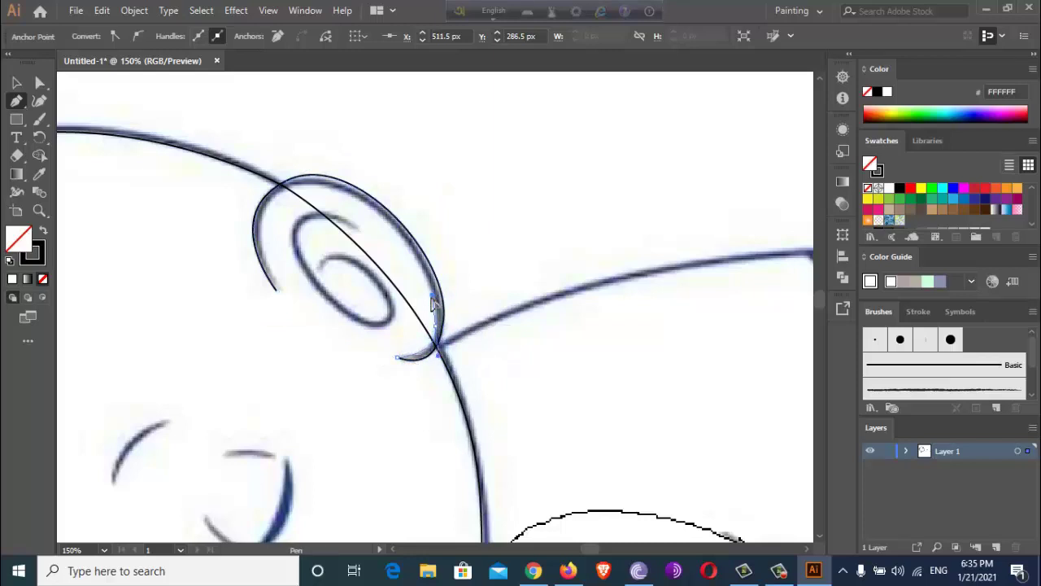
pyautogui.moveTo(321, 186); pyautogui.dragTo(226, 161)
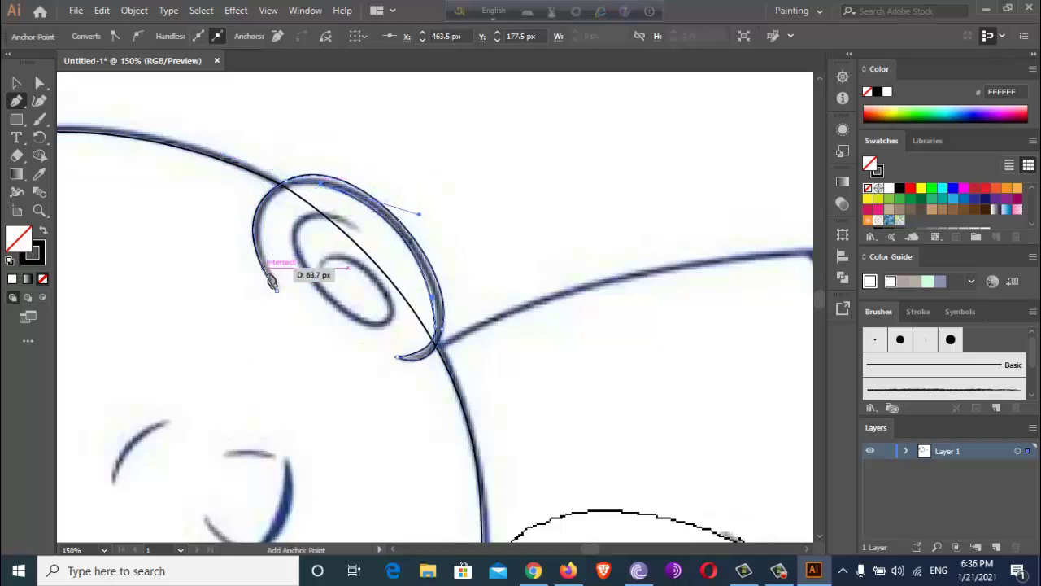
pyautogui.moveTo(278, 281); pyautogui.dragTo(295, 328)
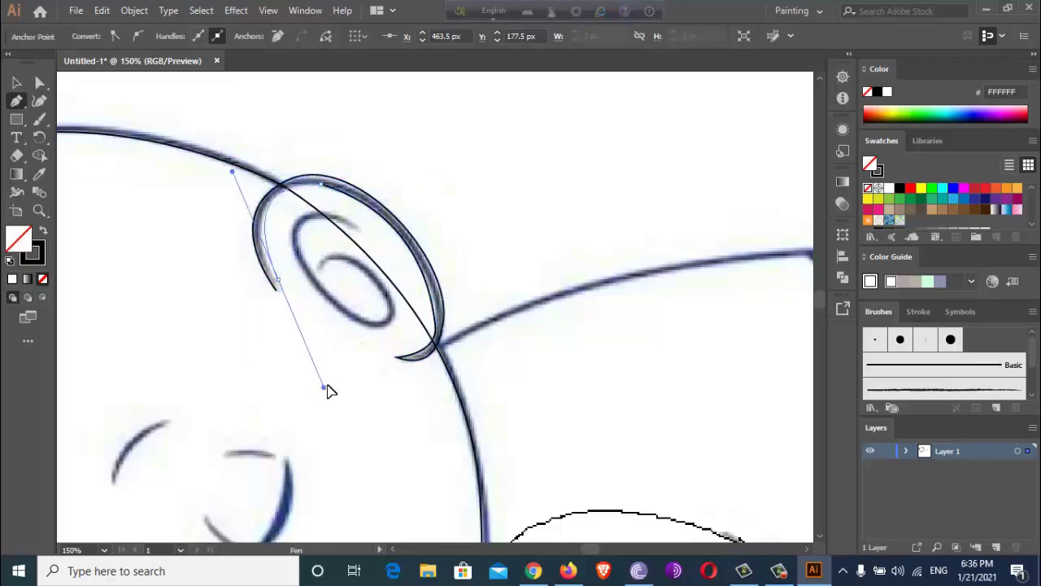
pyautogui.moveTo(327, 391); pyautogui.dragTo(323, 379)
pyautogui.moveTo(278, 282); pyautogui.dragTo(262, 289)
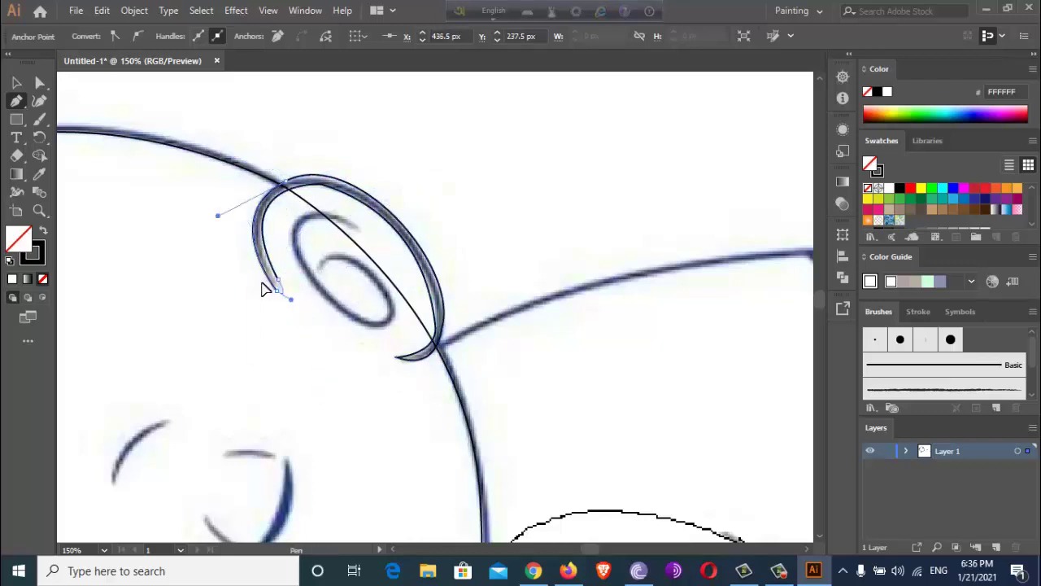
pyautogui.press('Escape')
# - Trace the inner ear spiral as a closed path with one corner anchor
pyautogui.moveTo(356, 226)
pyautogui.mouseDown()
pyautogui.moveTo(297, 231)
pyautogui.moveTo(278, 256)
pyautogui.mouseUp()
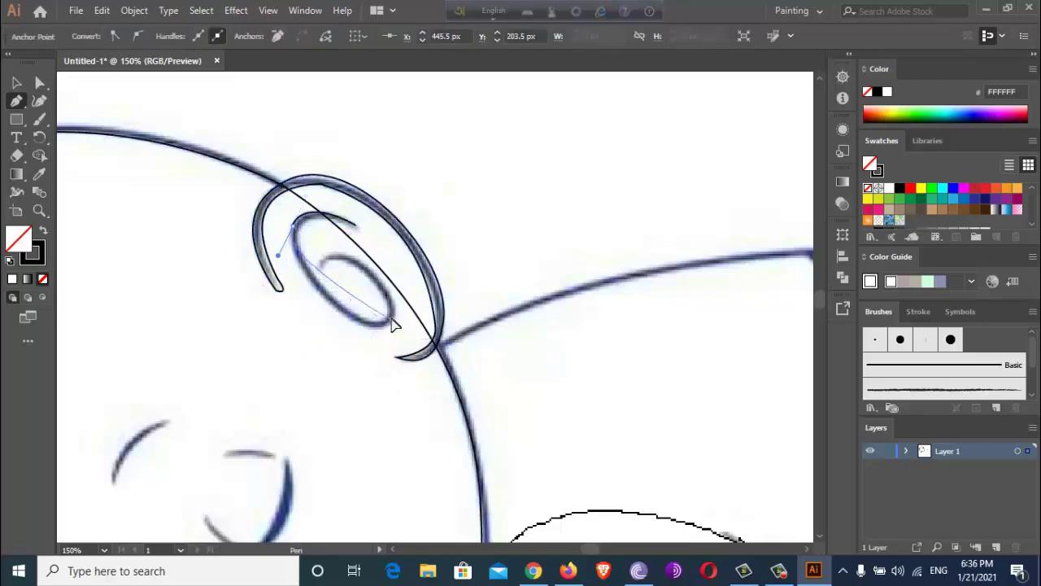
pyautogui.moveTo(416, 287)
pyautogui.mouseDown()
pyautogui.moveTo(325, 265)
pyautogui.moveTo(271, 280)
pyautogui.mouseUp()
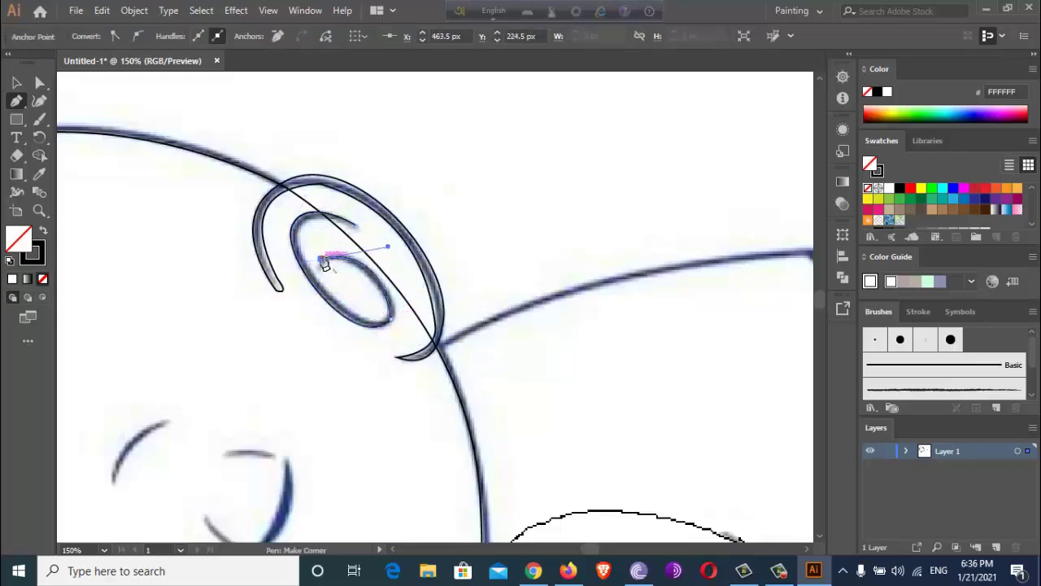
pyautogui.moveTo(322, 260); pyautogui.dragTo(382, 318)
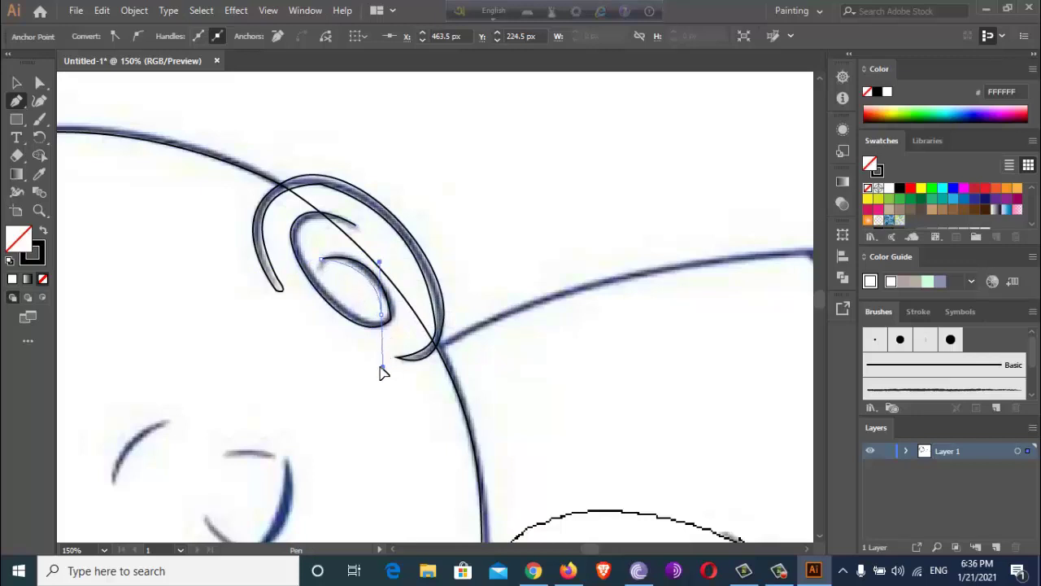
pyautogui.moveTo(384, 372); pyautogui.dragTo(379, 361)
pyautogui.moveTo(314, 270); pyautogui.dragTo(266, 221)
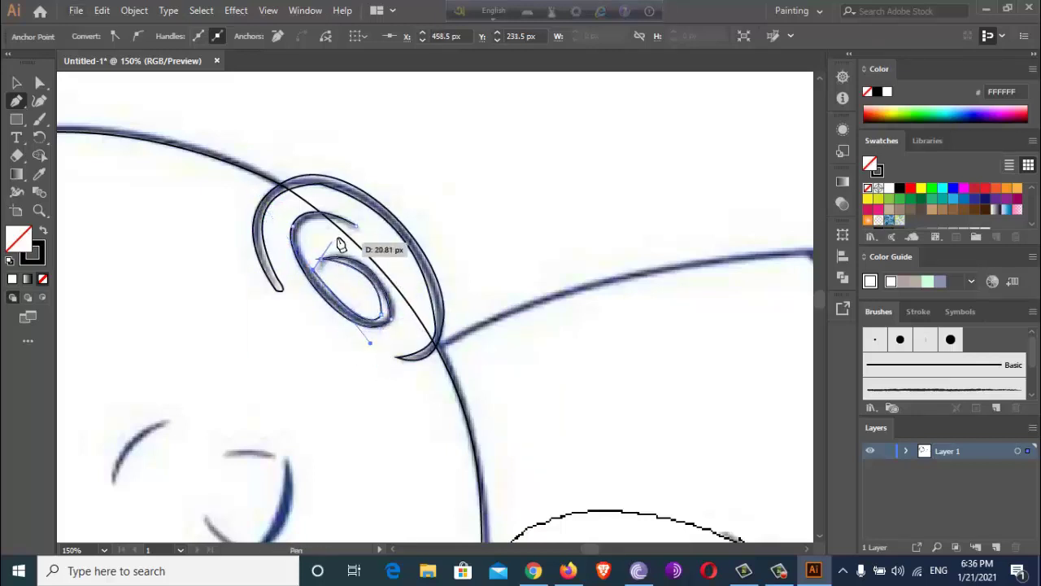
pyautogui.moveTo(257, 199); pyautogui.dragTo(362, 234)
pyautogui.click(359, 228)
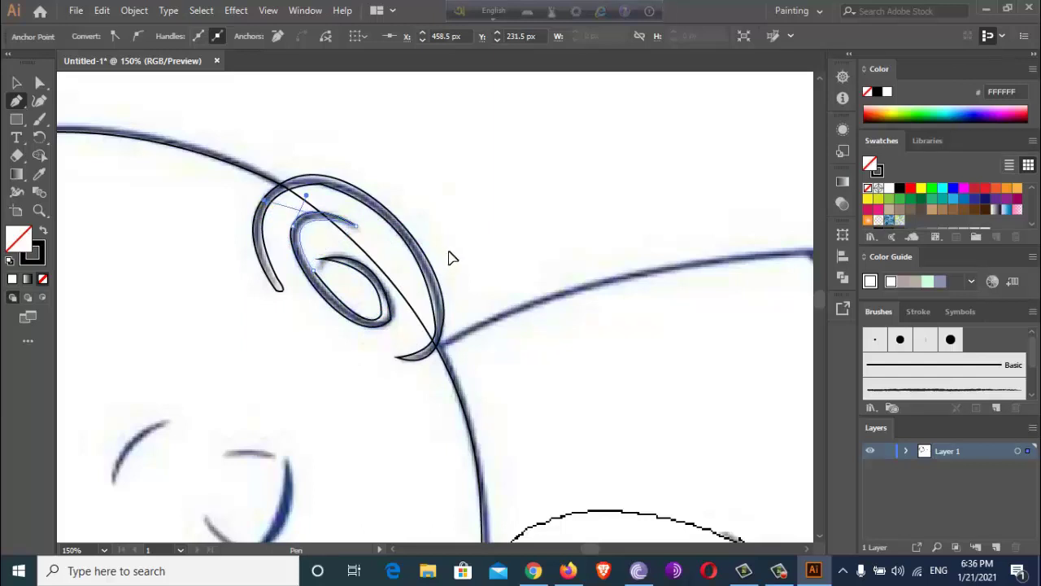
pyautogui.hotkey('ctrl', '-')
pyautogui.hotkey('ctrl', '-')
# - Start the body outline at the ear's base and curve it along the back past the hip
pyautogui.hscroll(3, 464, 318)
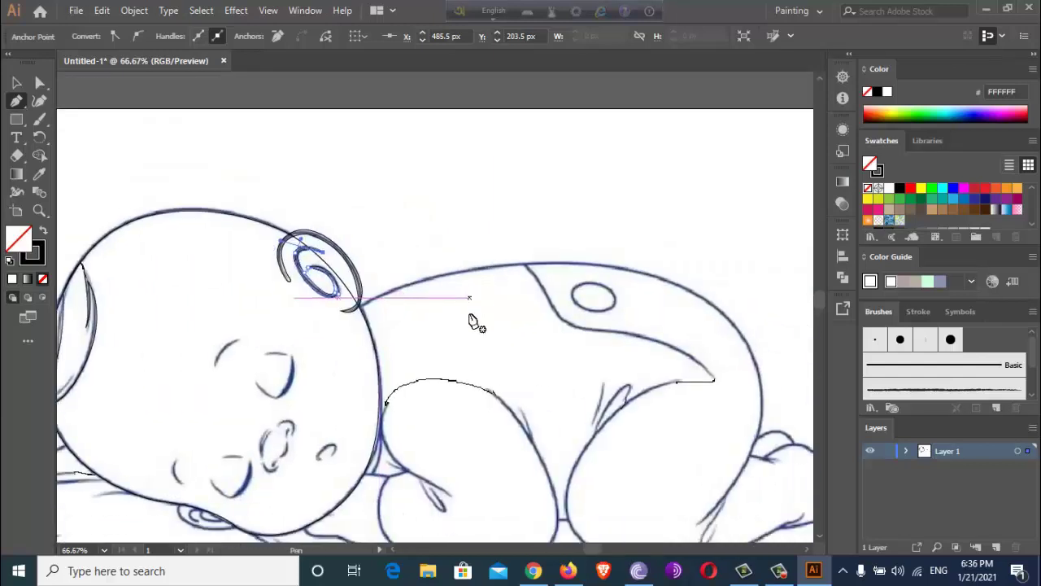
pyautogui.scroll(-3, 477, 320)
pyautogui.click(356, 257)
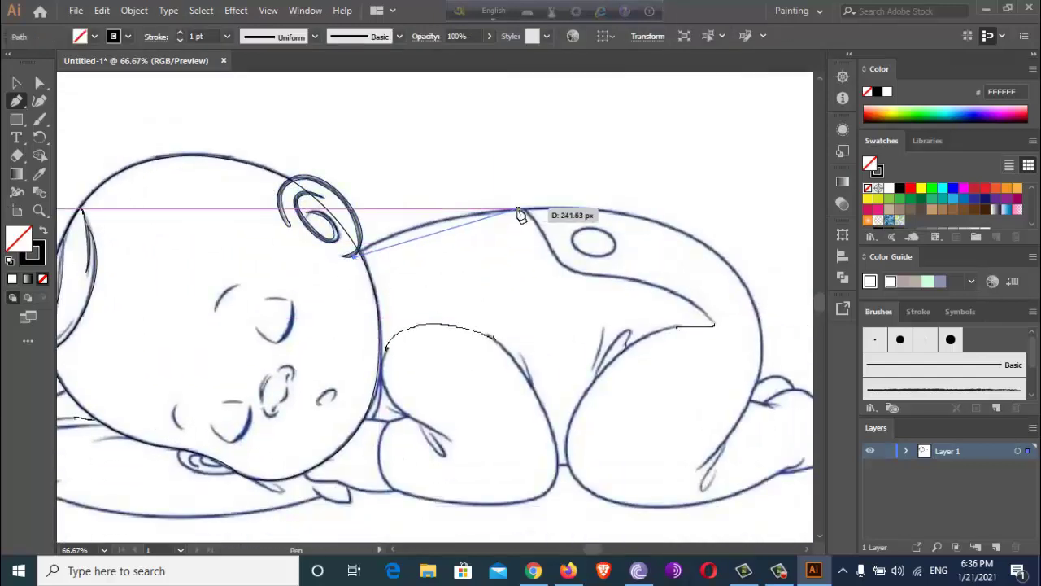
pyautogui.moveTo(524, 209); pyautogui.dragTo(587, 210)
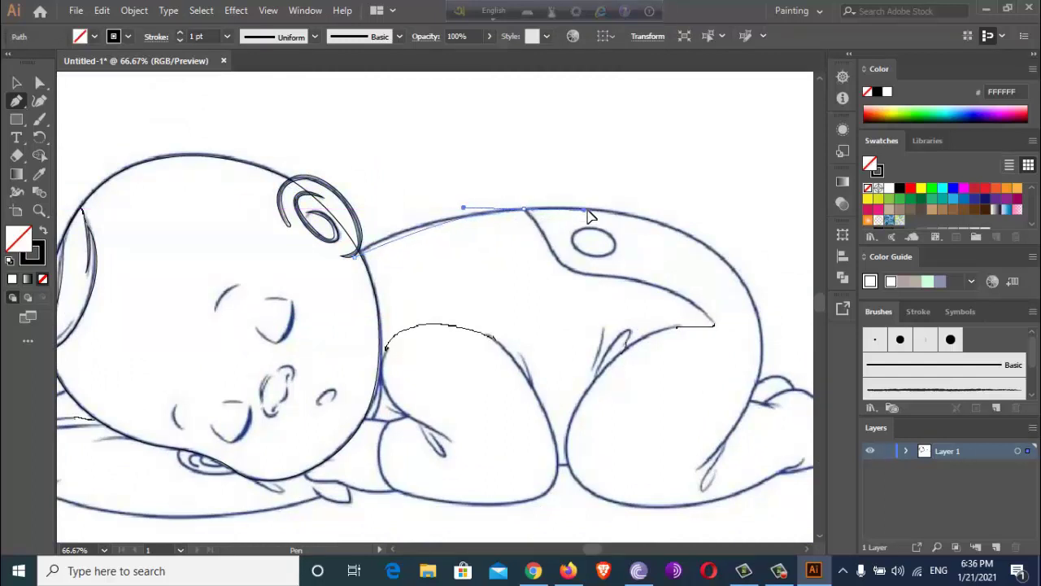
pyautogui.hscroll(3, 740, 297)
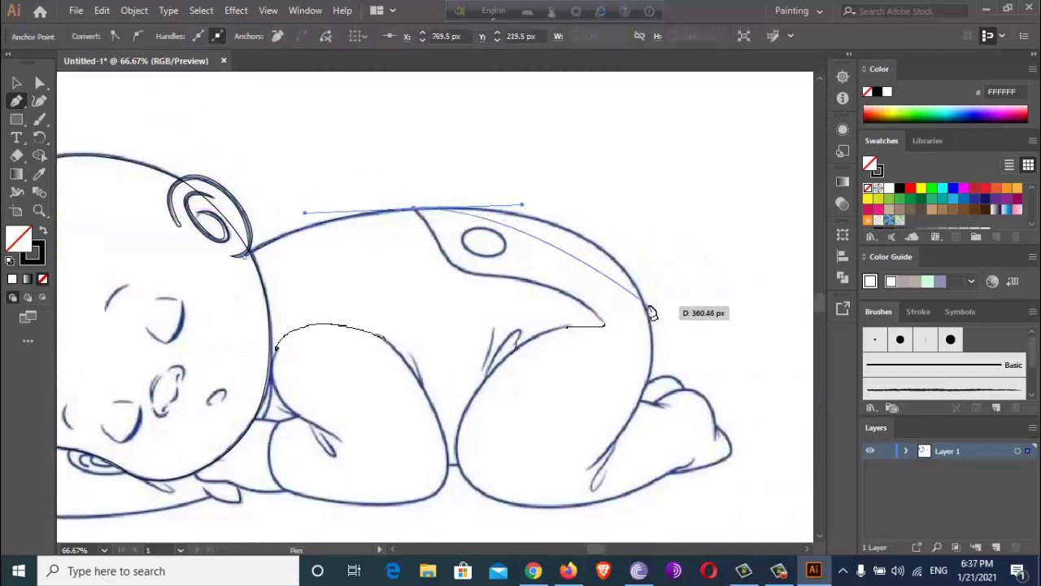
pyautogui.moveTo(644, 308); pyautogui.dragTo(660, 377)
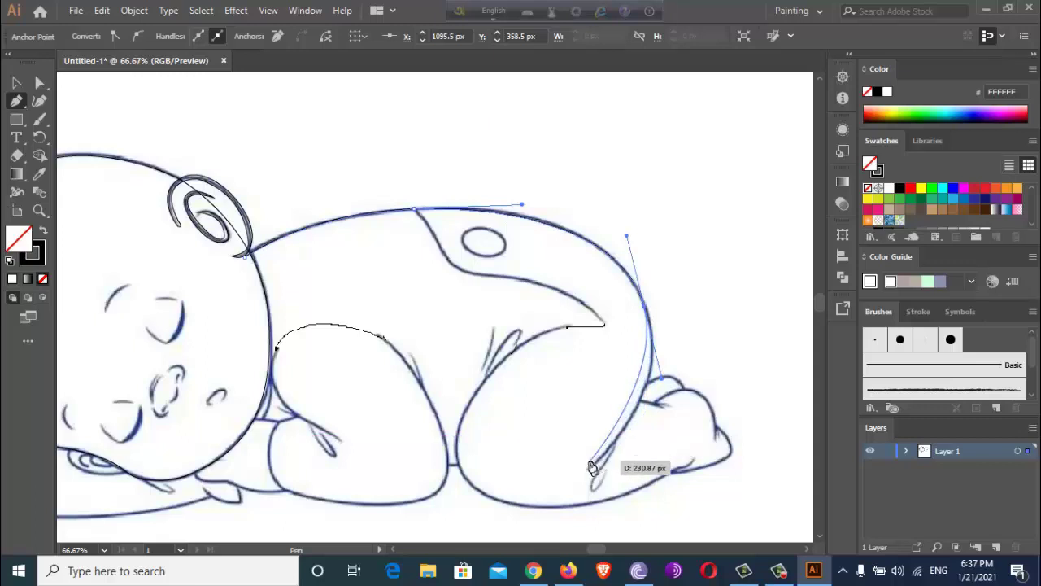
pyautogui.moveTo(587, 474); pyautogui.dragTo(561, 486)
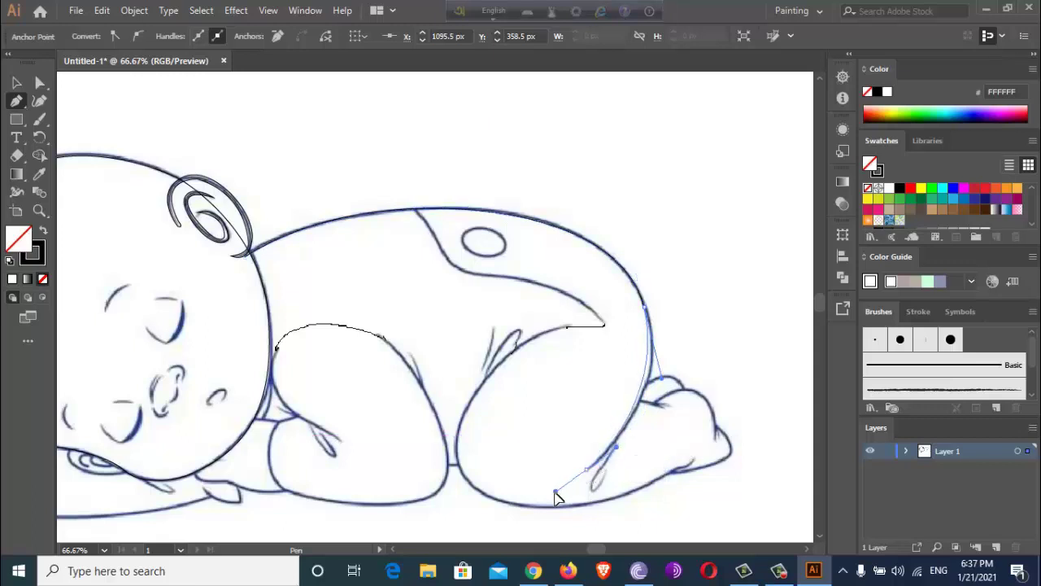
pyautogui.scroll(1, 586, 456)
pyautogui.scroll(1, 561, 419)
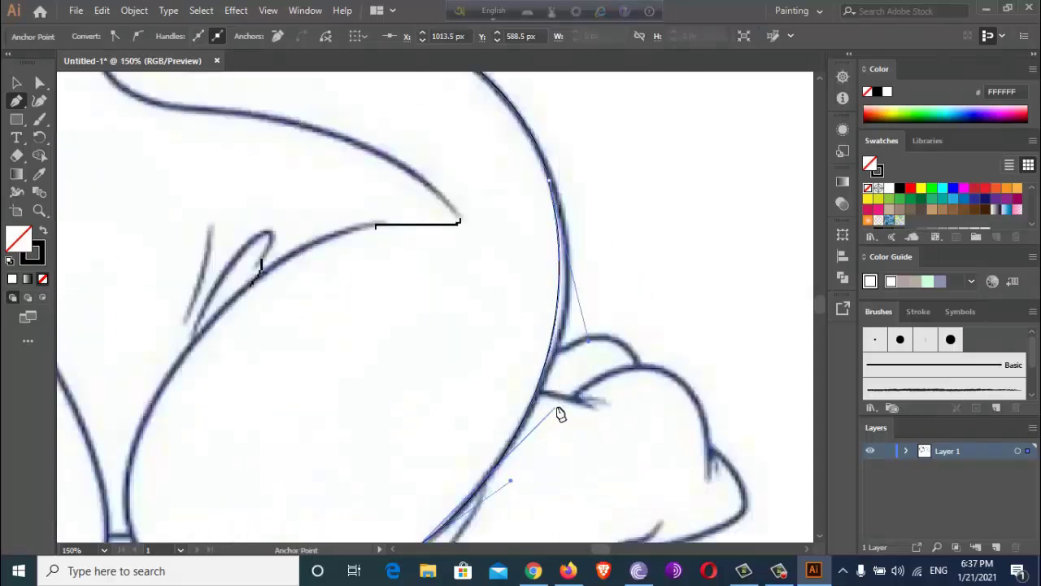
pyautogui.scroll(-1, 535, 395)
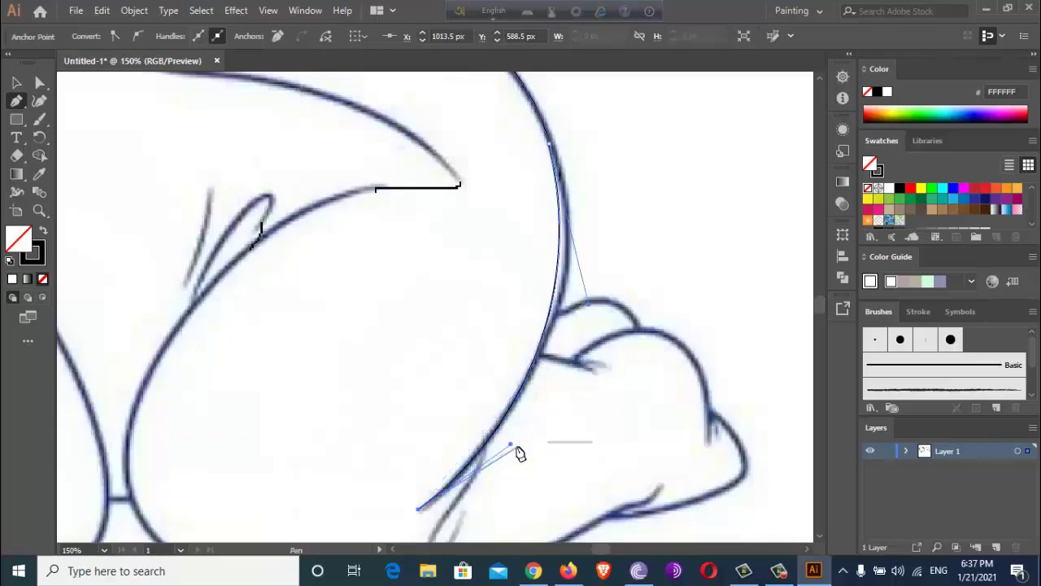
pyautogui.scroll(-1, 488, 454)
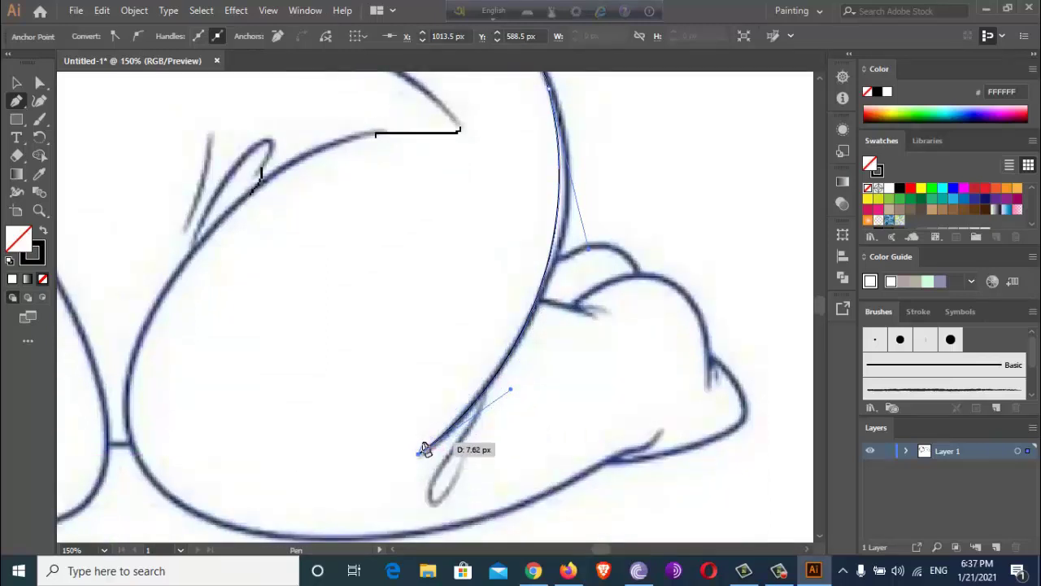
# - Continue the outline over the foot, toes and underside of the foot
pyautogui.click(529, 274)
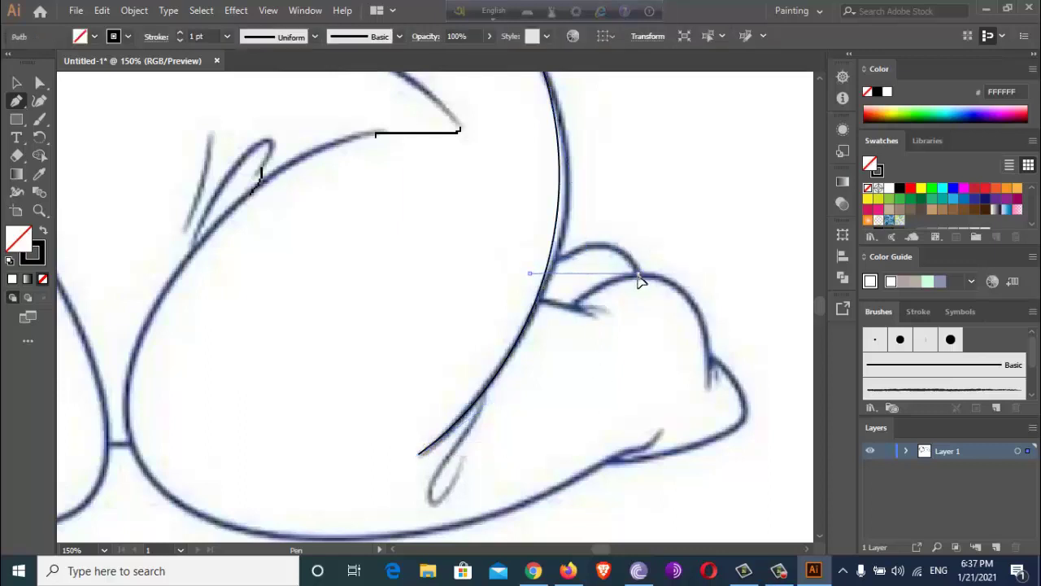
pyautogui.moveTo(661, 339); pyautogui.dragTo(658, 330)
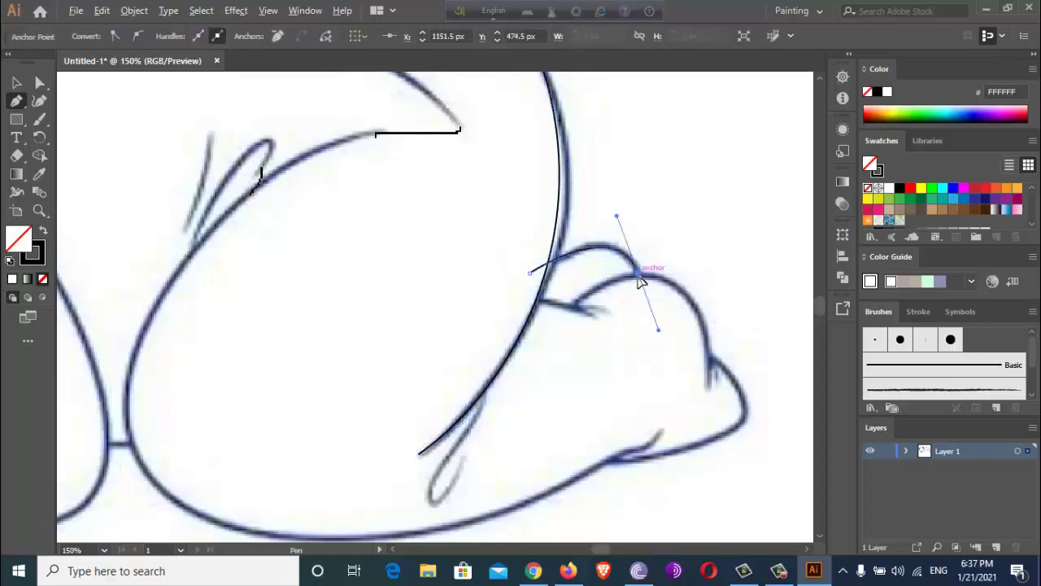
pyautogui.click(639, 275)
pyautogui.moveTo(707, 383)
pyautogui.mouseDown()
pyautogui.moveTo(706, 478)
pyautogui.moveTo(710, 374)
pyautogui.mouseUp()
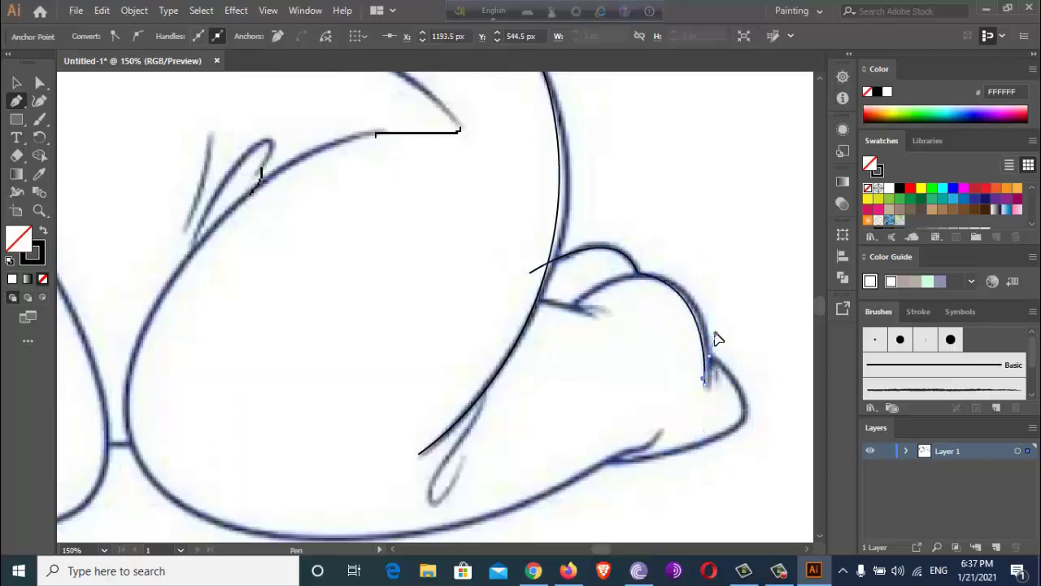
pyautogui.moveTo(742, 419); pyautogui.dragTo(738, 450)
pyautogui.moveTo(614, 462)
pyautogui.mouseDown()
pyautogui.moveTo(653, 401)
pyautogui.moveTo(657, 425)
pyautogui.mouseUp()
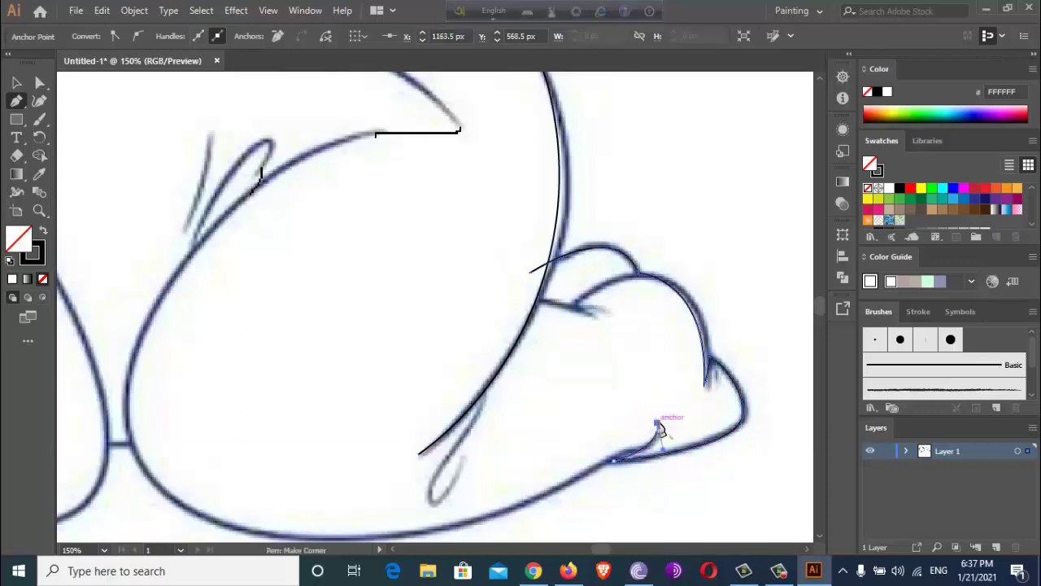
pyautogui.click(533, 498)
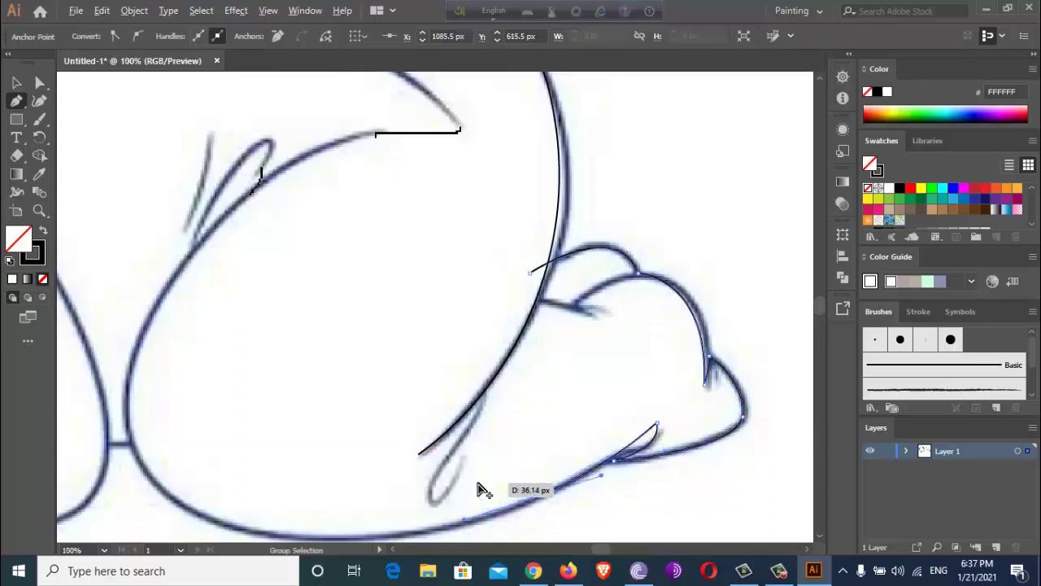
# - Trace along the leg bottom, inner thigh and diaper edge, joining the existing path
pyautogui.scroll(-2, 477, 488)
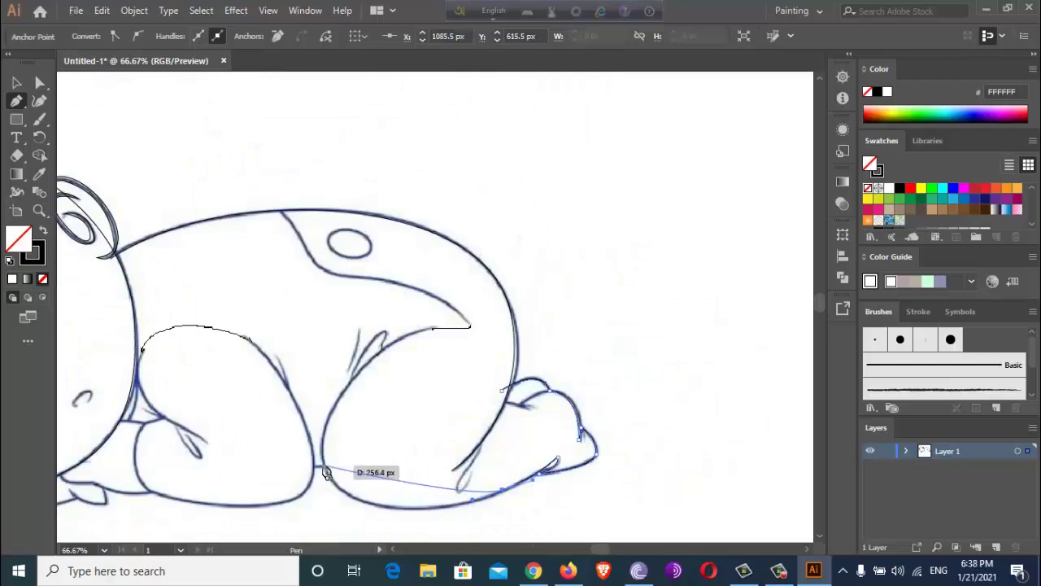
pyautogui.moveTo(323, 471); pyautogui.dragTo(353, 537)
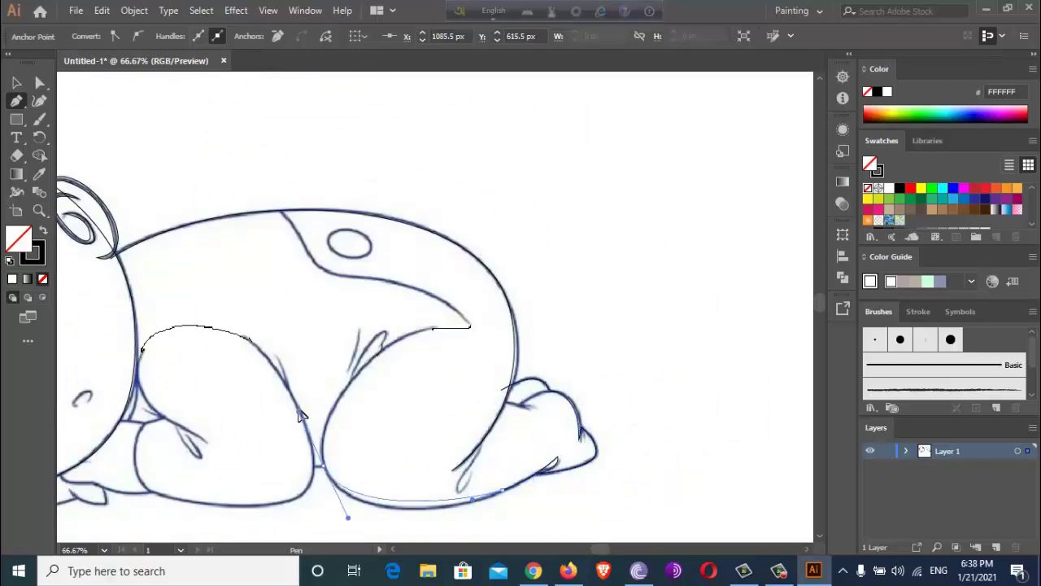
pyautogui.moveTo(467, 329)
pyautogui.mouseDown()
pyautogui.moveTo(517, 348)
pyautogui.moveTo(480, 321)
pyautogui.mouseUp()
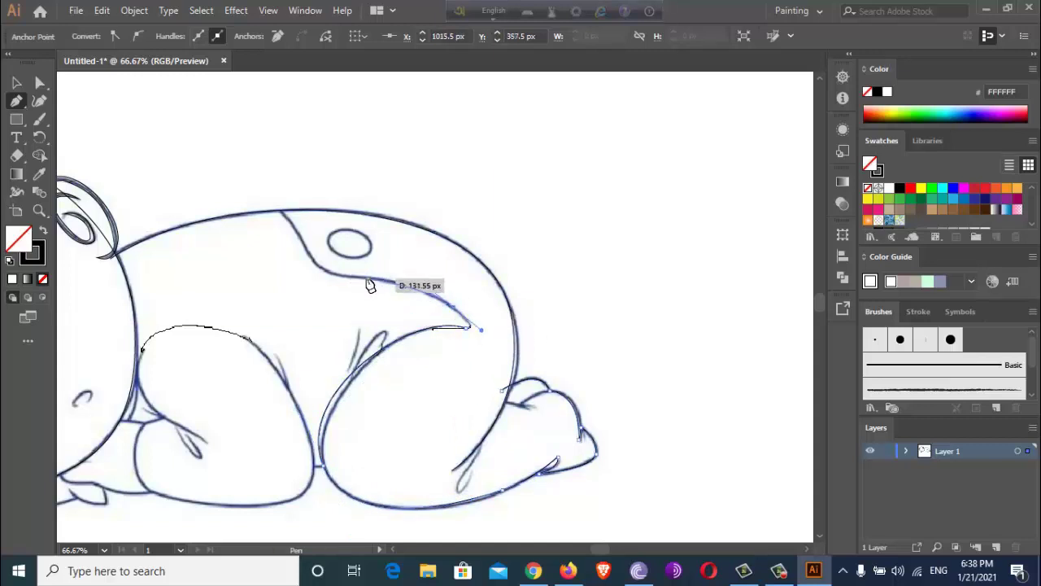
pyautogui.moveTo(386, 280); pyautogui.dragTo(347, 278)
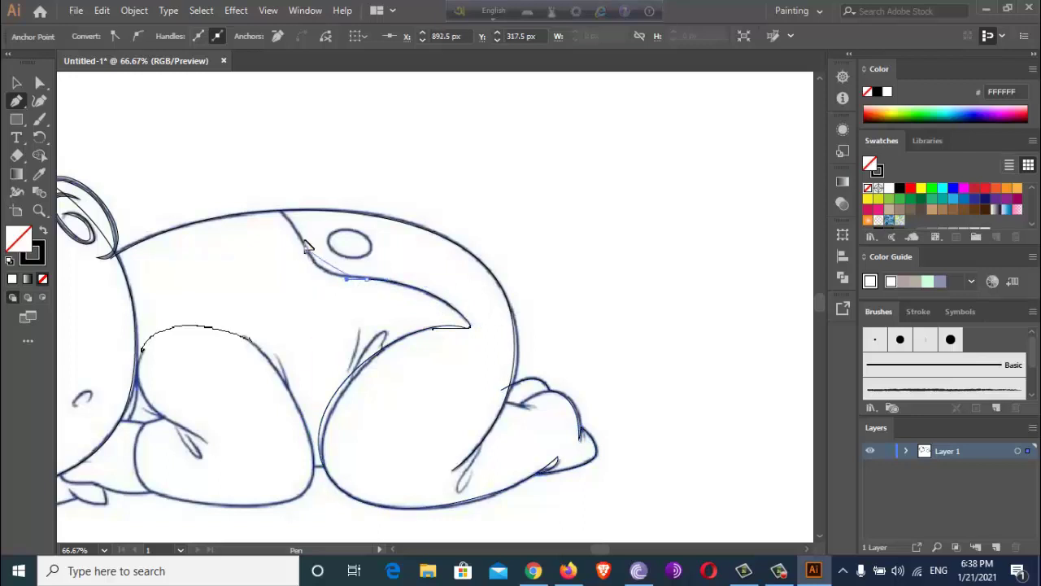
pyautogui.moveTo(280, 214); pyautogui.dragTo(275, 213)
pyautogui.click(268, 203)
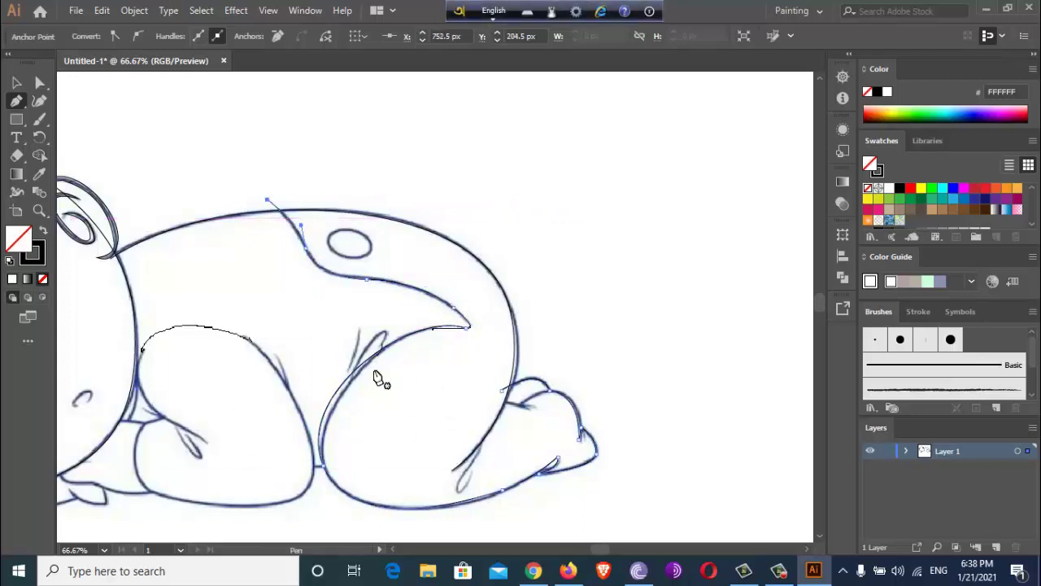
pyautogui.scroll(2, 539, 414)
# - Trace the toe crease on the foot as a short curved path
pyautogui.click(436, 380)
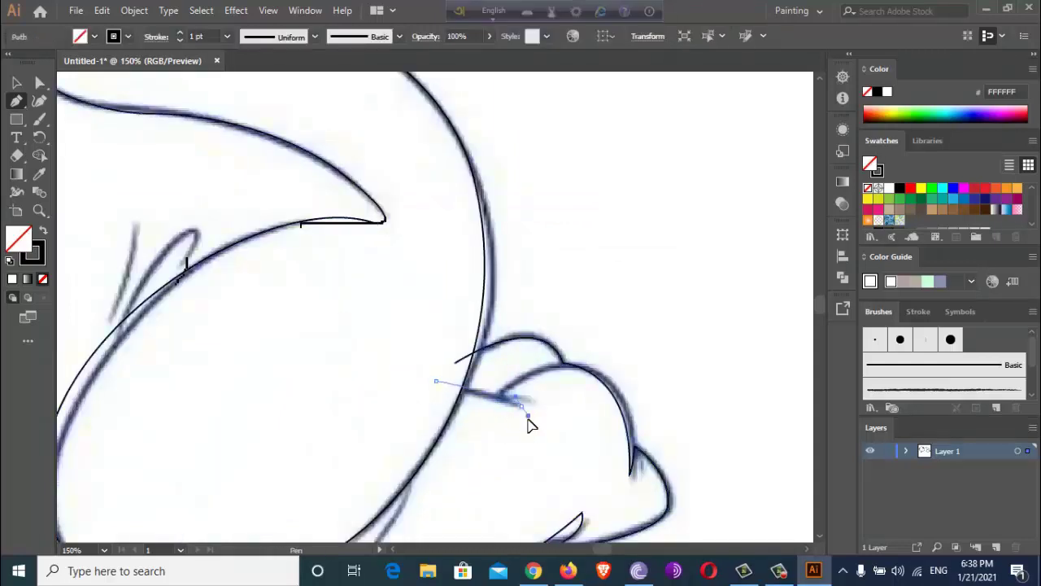
pyautogui.moveTo(520, 398); pyautogui.dragTo(527, 410)
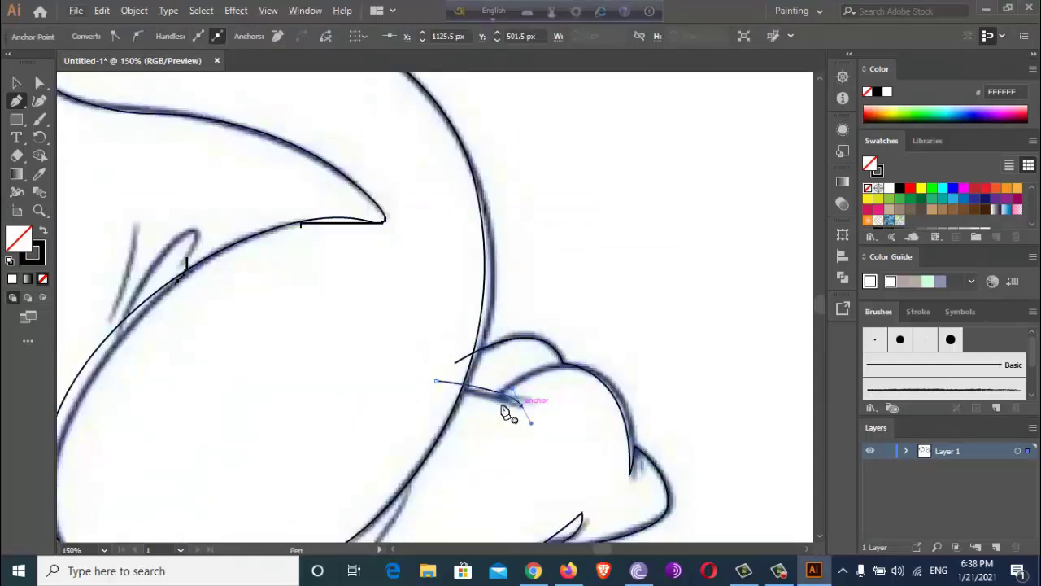
pyautogui.moveTo(602, 364); pyautogui.dragTo(669, 380)
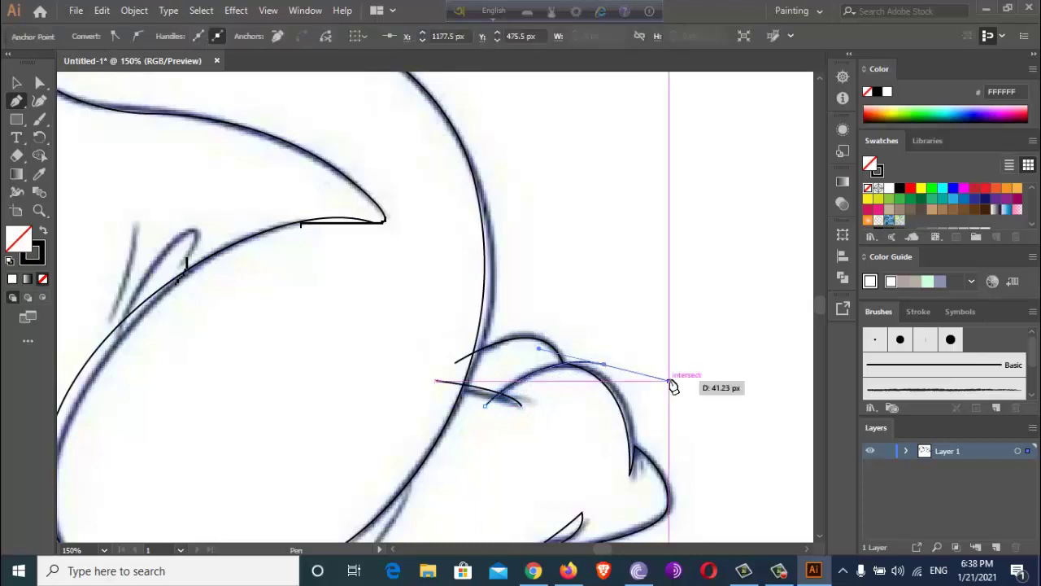
# - Trace the knee line curving over the top of the front leg
pyautogui.scroll(-2, 527, 387)
pyautogui.hscroll(-3, 275, 402)
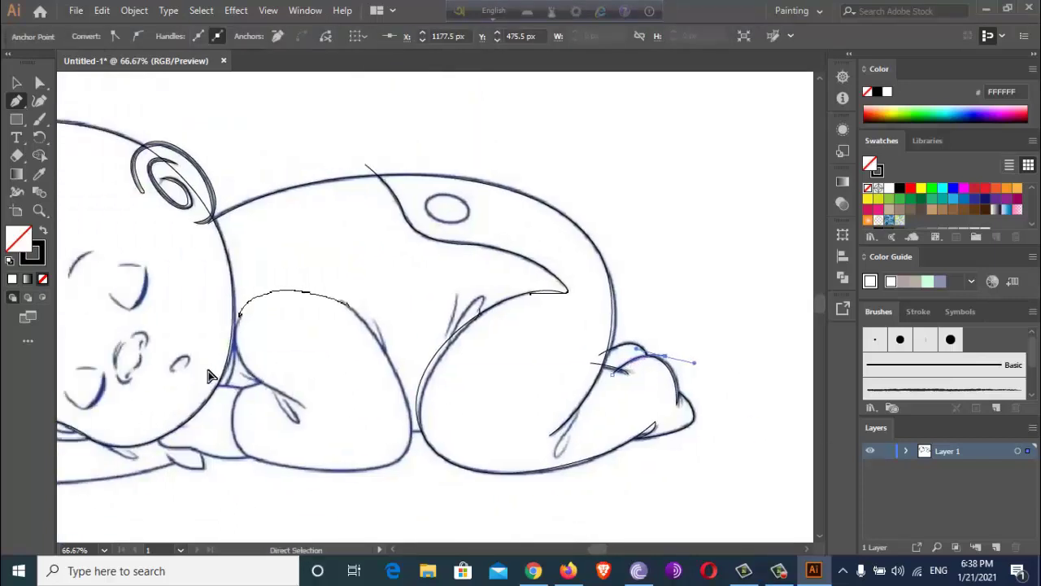
pyautogui.click(258, 313)
pyautogui.moveTo(366, 305); pyautogui.dragTo(302, 311)
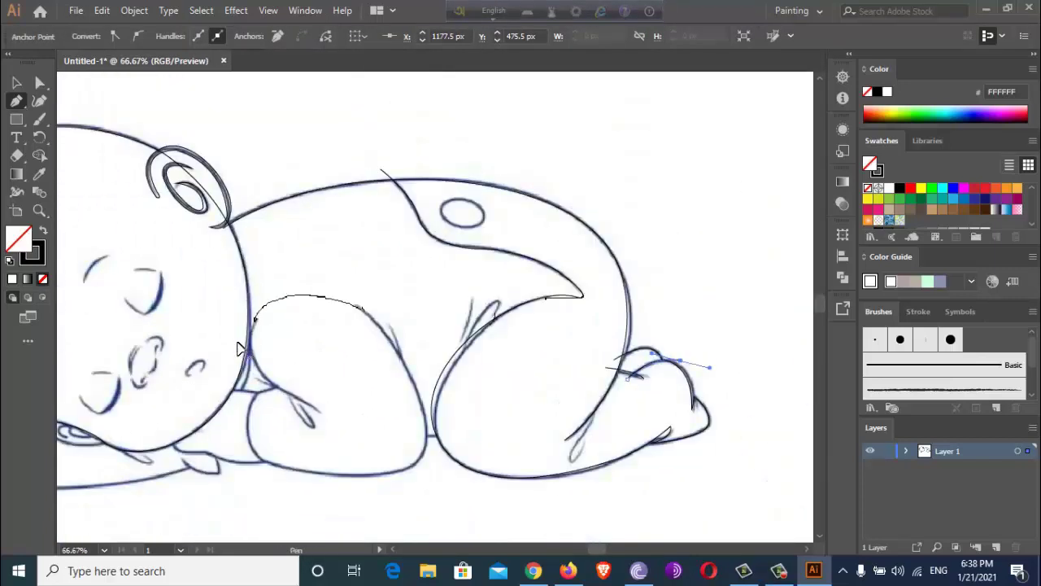
pyautogui.moveTo(364, 310); pyautogui.dragTo(462, 360)
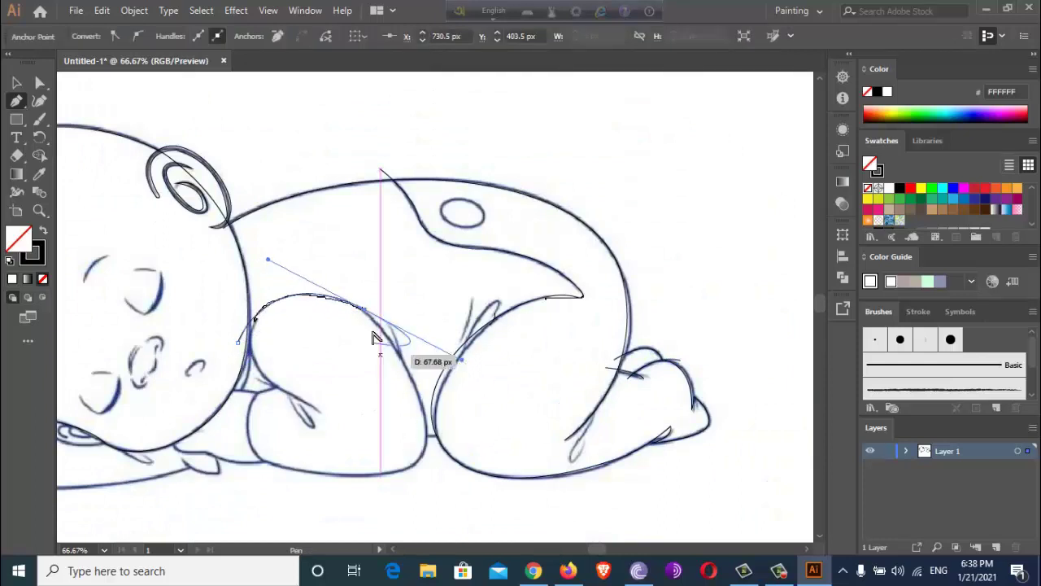
pyautogui.scroll(1, 395, 362)
pyautogui.moveTo(398, 348)
pyautogui.mouseDown()
pyautogui.moveTo(404, 355)
pyautogui.moveTo(388, 315)
pyautogui.moveTo(405, 355)
pyautogui.mouseUp()
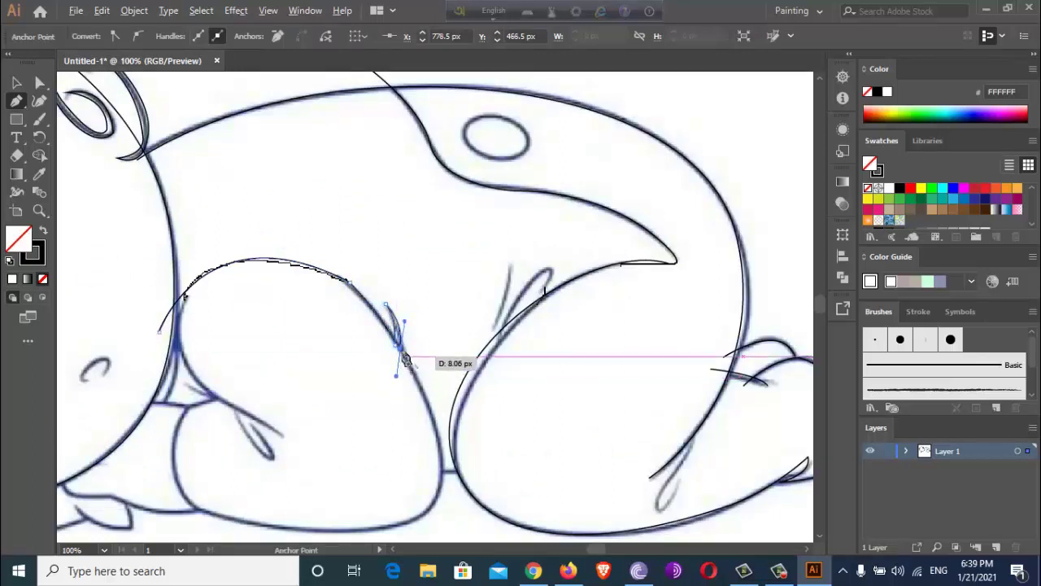
pyautogui.scroll(-1, 440, 431)
# - Outline the folded arm around the forearm, bottom edge and up to the wrist
pyautogui.click(440, 420)
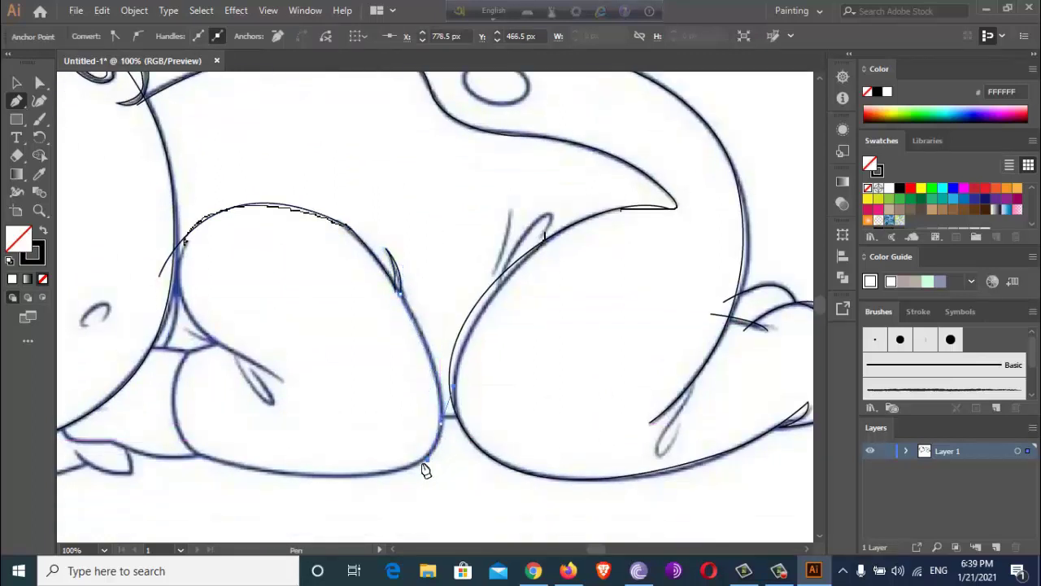
pyautogui.moveTo(422, 471)
pyautogui.mouseDown()
pyautogui.moveTo(274, 486)
pyautogui.moveTo(251, 474)
pyautogui.mouseUp()
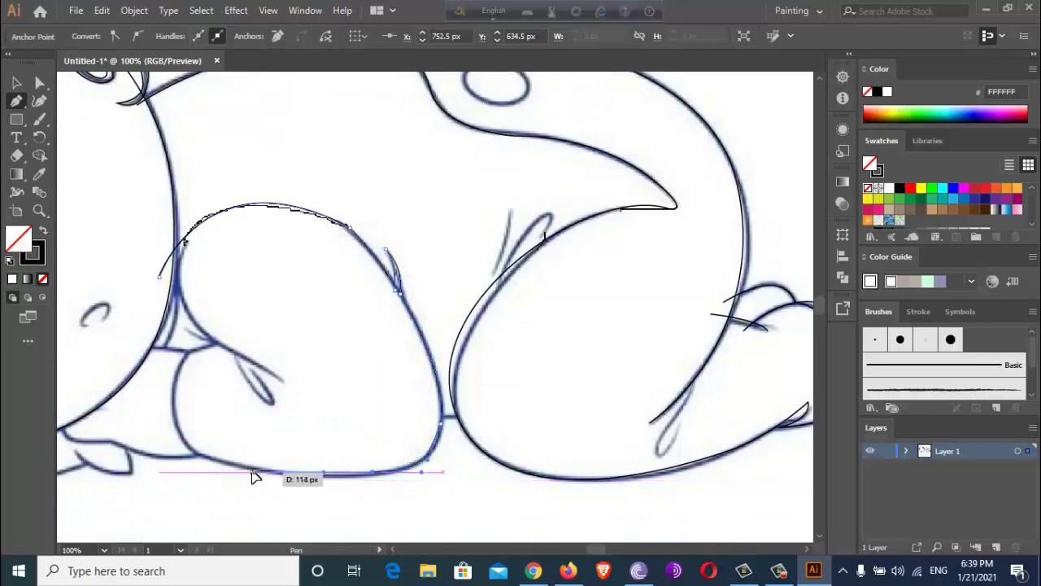
pyautogui.click(244, 473)
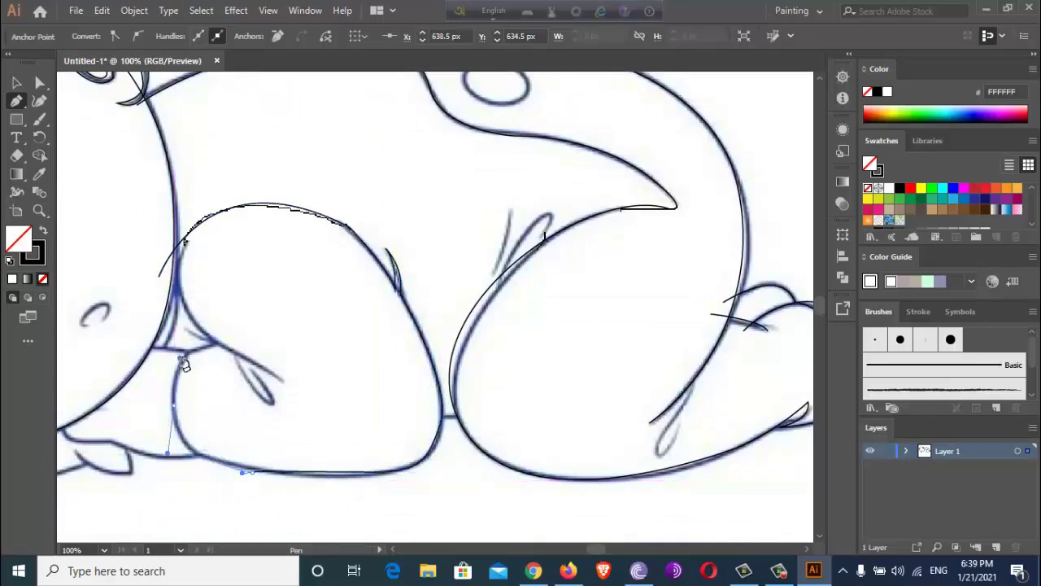
pyautogui.moveTo(333, 472); pyautogui.dragTo(198, 456)
pyautogui.moveTo(197, 454); pyautogui.dragTo(163, 427)
pyautogui.moveTo(196, 353)
pyautogui.mouseDown()
pyautogui.moveTo(222, 350)
pyautogui.moveTo(255, 370)
pyautogui.moveTo(231, 375)
pyautogui.mouseUp()
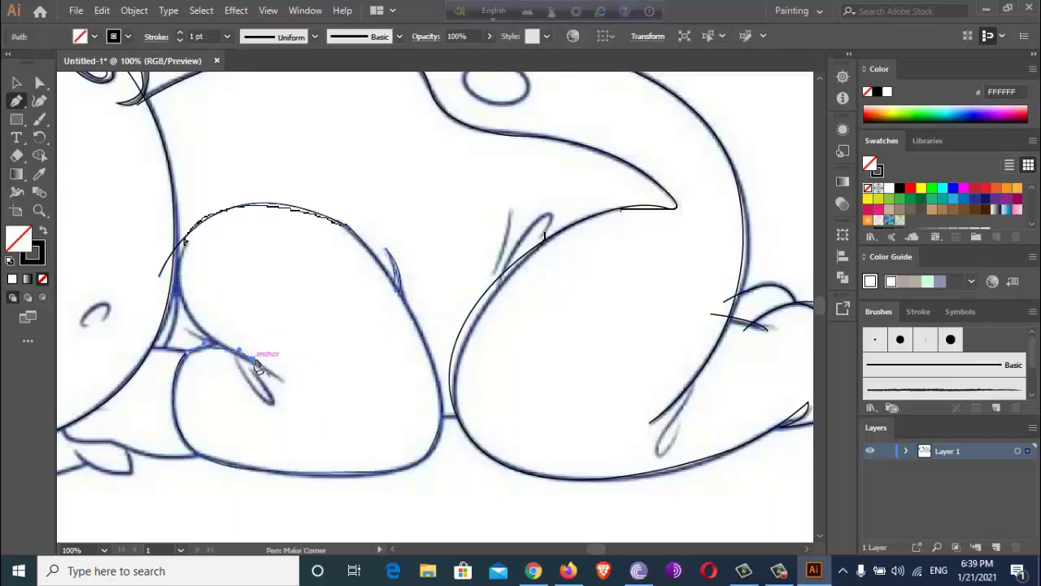
pyautogui.moveTo(158, 214)
pyautogui.mouseDown()
pyautogui.moveTo(176, 118)
pyautogui.moveTo(152, 311)
pyautogui.moveTo(165, 277)
pyautogui.mouseUp()
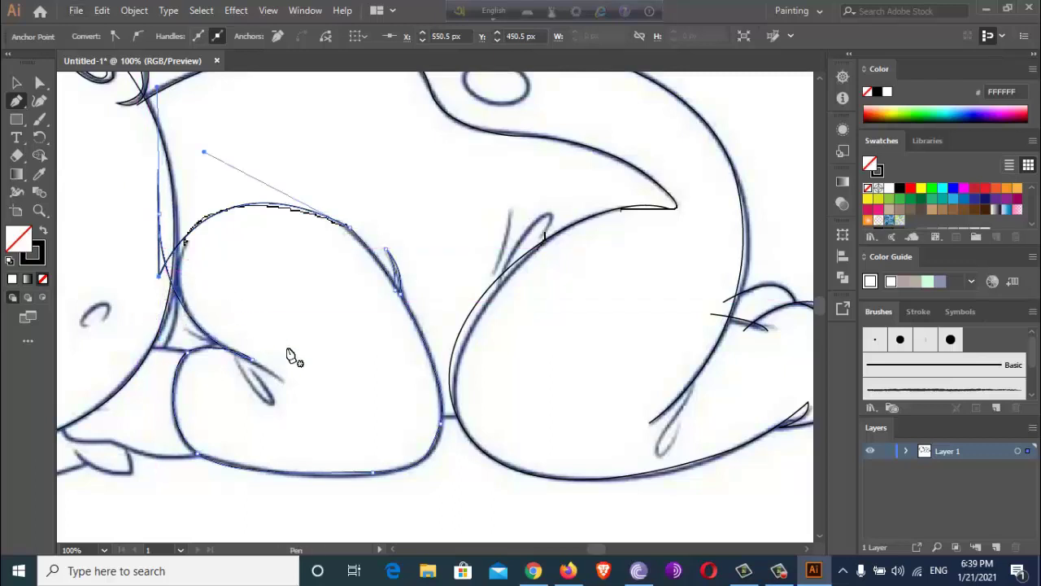
# - Begin a new path curving over the small hand beside the arm
pyautogui.moveTo(127, 350); pyautogui.dragTo(171, 356)
pyautogui.click(189, 348)
pyautogui.moveTo(289, 373); pyautogui.dragTo(305, 408)
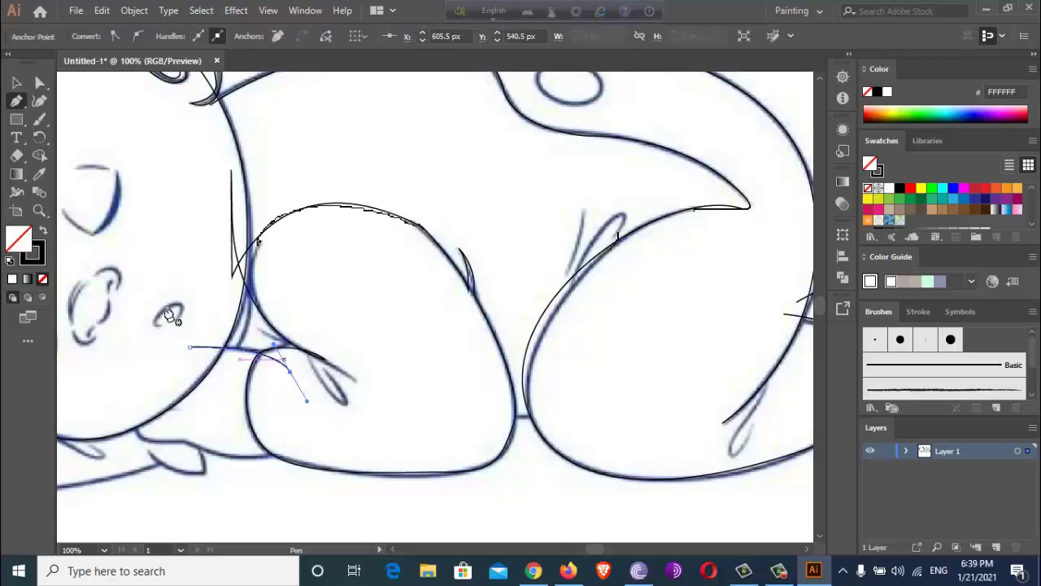
pyautogui.hotkey('ctrl', '-')
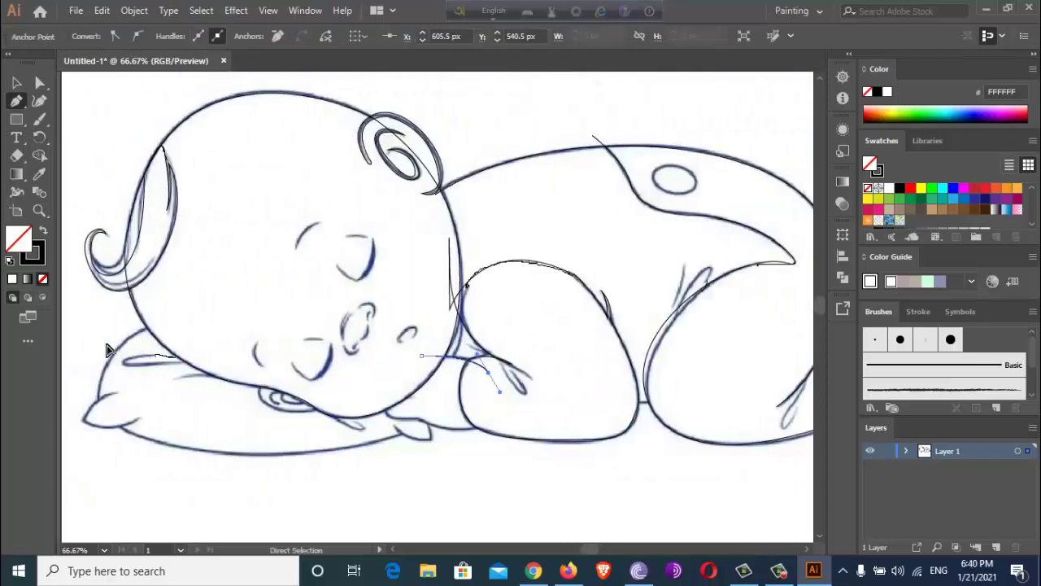
# - Trace the pillow's left edge and bottom edge with curved Pen points
pyautogui.scroll(1, 106, 350)
pyautogui.click(213, 319)
pyautogui.moveTo(134, 367); pyautogui.dragTo(128, 507)
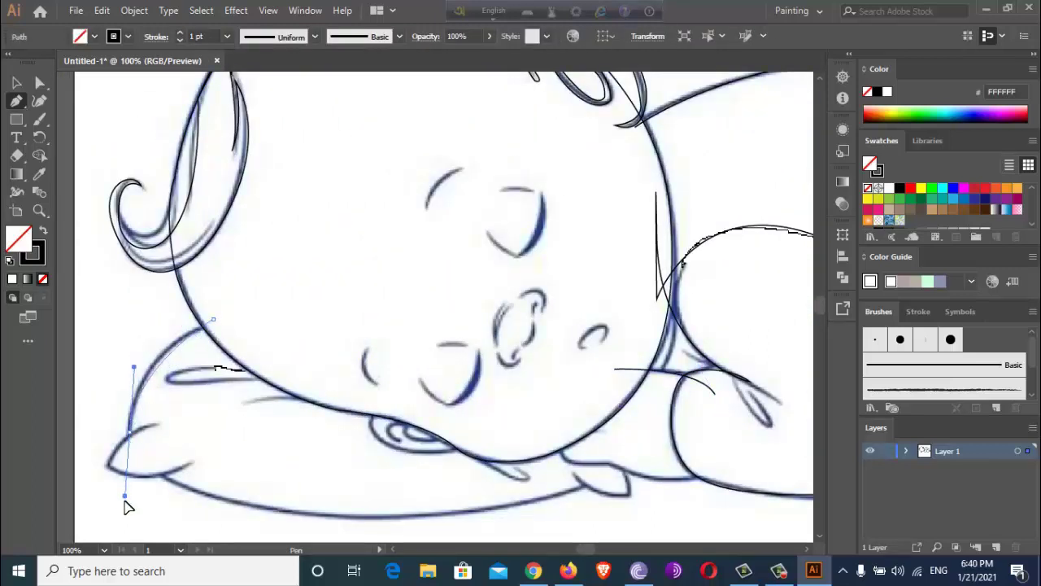
pyautogui.moveTo(128, 440)
pyautogui.mouseDown()
pyautogui.moveTo(150, 431)
pyautogui.moveTo(147, 419)
pyautogui.mouseUp()
pyautogui.scroll(3, 123, 441)
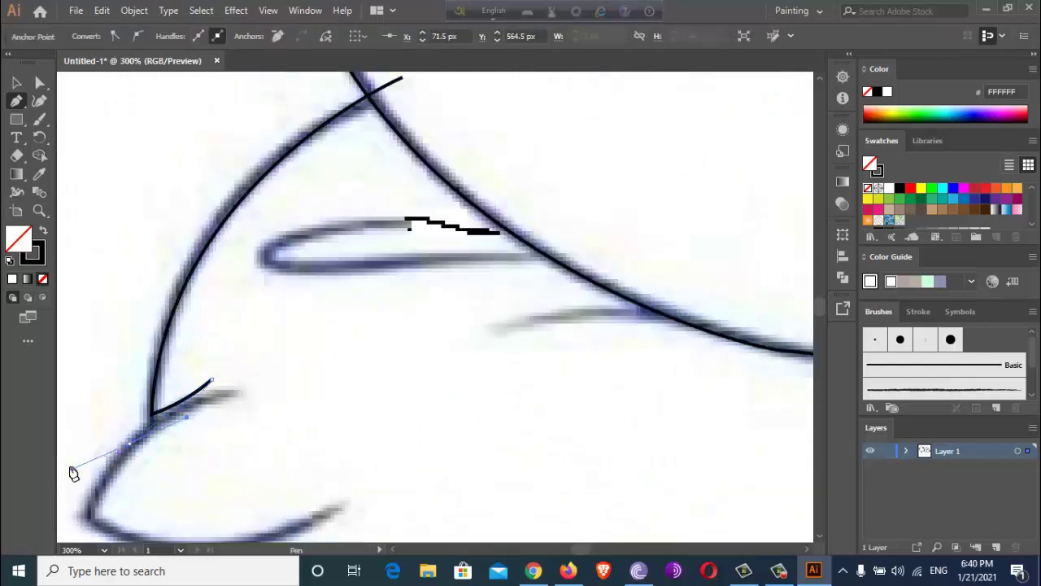
pyautogui.scroll(-1, 73, 474)
pyautogui.moveTo(87, 463); pyautogui.dragTo(135, 394)
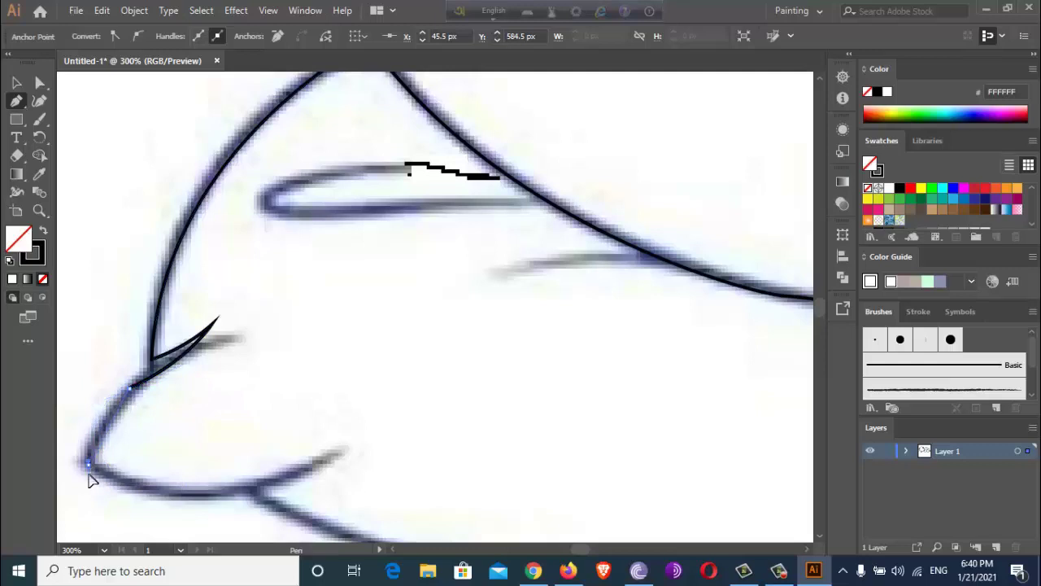
pyautogui.moveTo(90, 519); pyautogui.dragTo(87, 512)
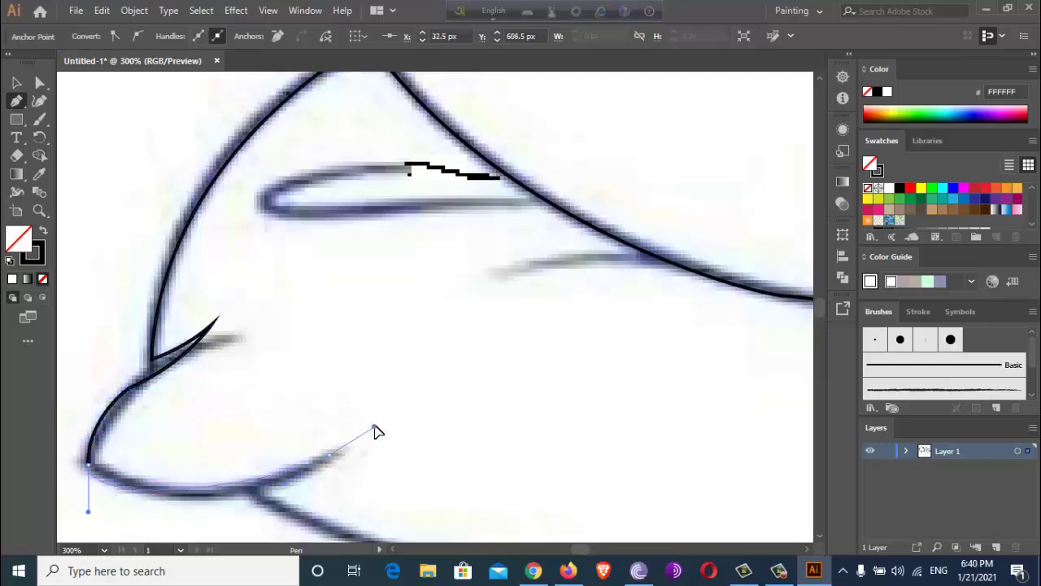
pyautogui.moveTo(385, 423)
pyautogui.mouseDown()
pyautogui.moveTo(259, 505)
pyautogui.moveTo(161, 410)
pyautogui.mouseUp()
pyautogui.scroll(-3, 244, 500)
pyautogui.scroll(-2, 259, 504)
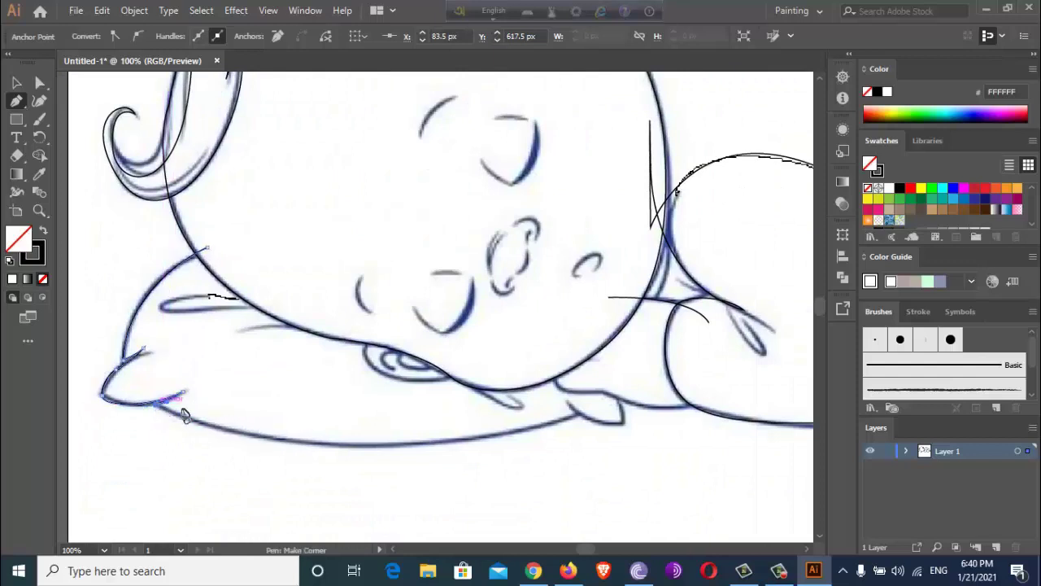
pyautogui.moveTo(456, 442)
pyautogui.mouseDown()
pyautogui.moveTo(600, 416)
pyautogui.moveTo(471, 411)
pyautogui.moveTo(484, 412)
pyautogui.moveTo(464, 399)
pyautogui.moveTo(499, 445)
pyautogui.moveTo(550, 405)
pyautogui.mouseUp()
pyautogui.scroll(2, 596, 425)
pyautogui.scroll(-1, 471, 411)
# - Carry the pillow outline around its small tab and back toward the top
pyautogui.click(543, 386)
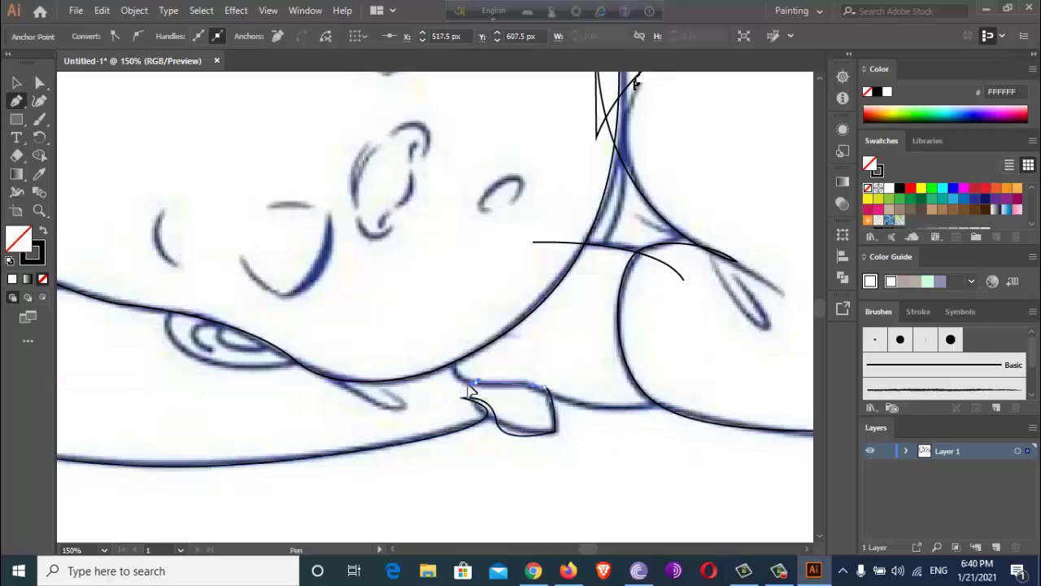
pyautogui.moveTo(460, 386); pyautogui.dragTo(458, 364)
pyautogui.scroll(-2, 406, 325)
pyautogui.moveTo(192, 251); pyautogui.dragTo(198, 262)
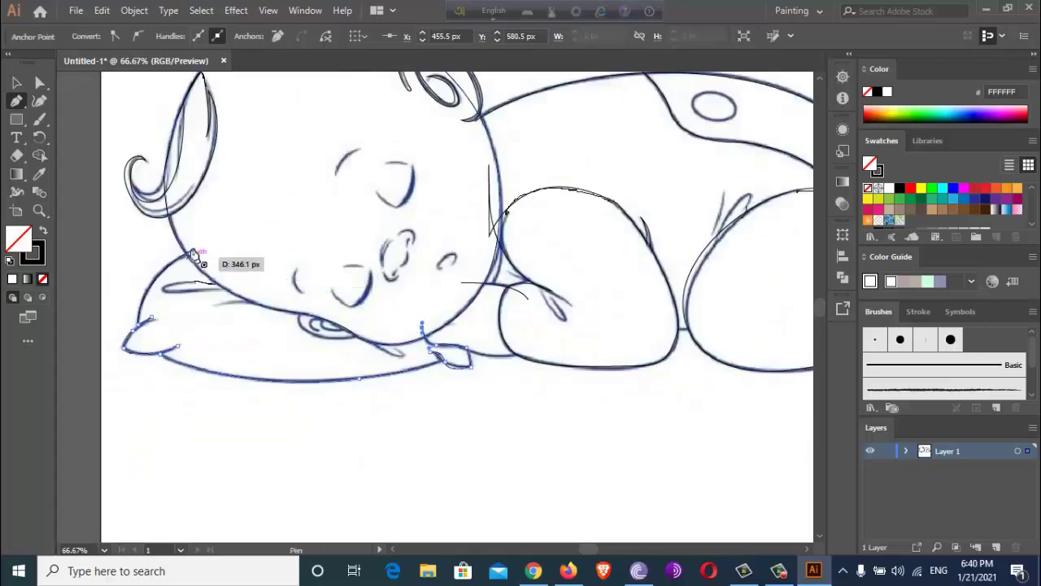
pyautogui.scroll(2, 236, 289)
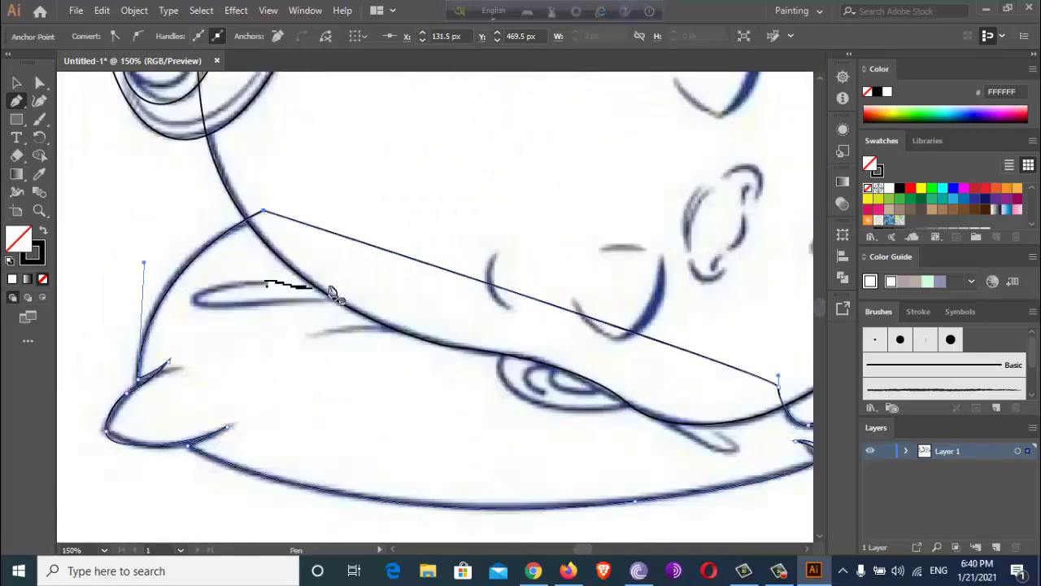
# - Draw the elongated closed oval of the pillow crease along the cheek and jaw
pyautogui.moveTo(273, 285)
pyautogui.mouseDown()
pyautogui.moveTo(215, 293)
pyautogui.moveTo(179, 316)
pyautogui.mouseUp()
pyautogui.moveTo(360, 289)
pyautogui.mouseDown()
pyautogui.moveTo(398, 299)
pyautogui.moveTo(398, 323)
pyautogui.mouseUp()
pyautogui.scroll(-1, 410, 330)
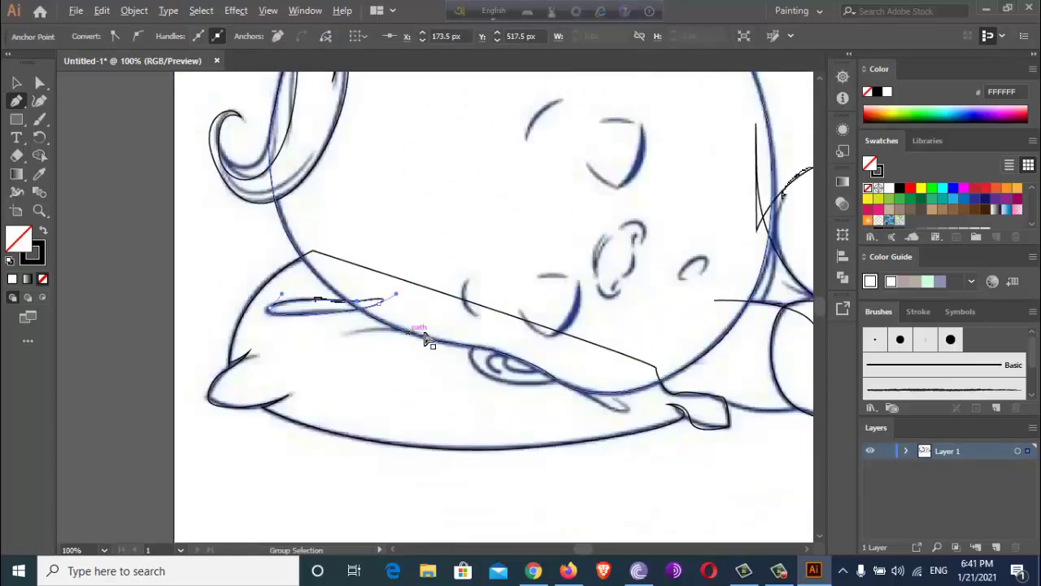
pyautogui.hscroll(2, 429, 342)
pyautogui.hscroll(2, 430, 341)
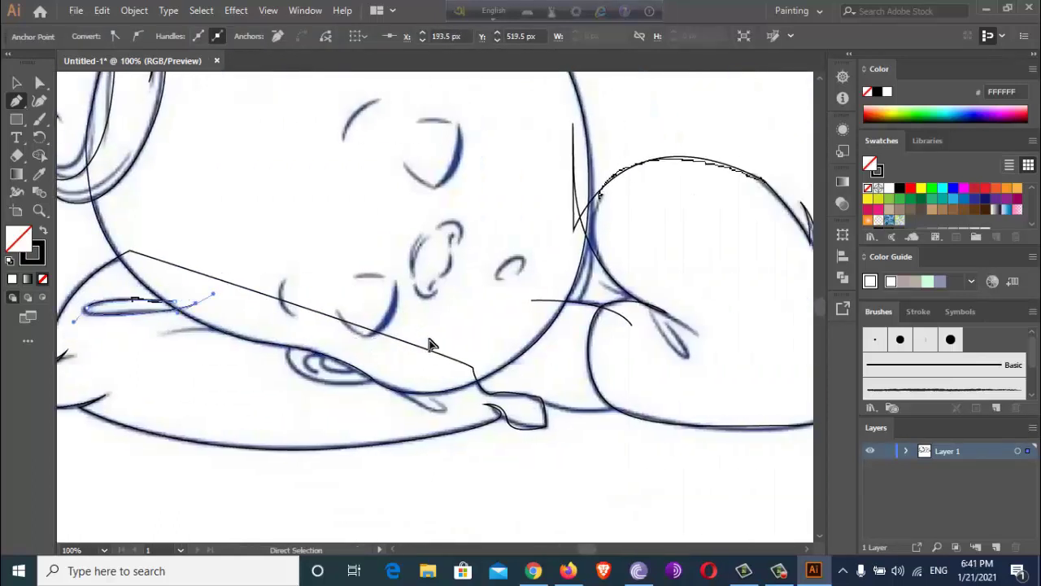
pyautogui.moveTo(431, 355)
pyautogui.mouseDown()
pyautogui.moveTo(152, 270)
pyautogui.moveTo(168, 304)
pyautogui.moveTo(147, 316)
pyautogui.moveTo(153, 295)
pyautogui.mouseUp()
pyautogui.scroll(1, 122, 297)
pyautogui.moveTo(315, 308); pyautogui.dragTo(348, 320)
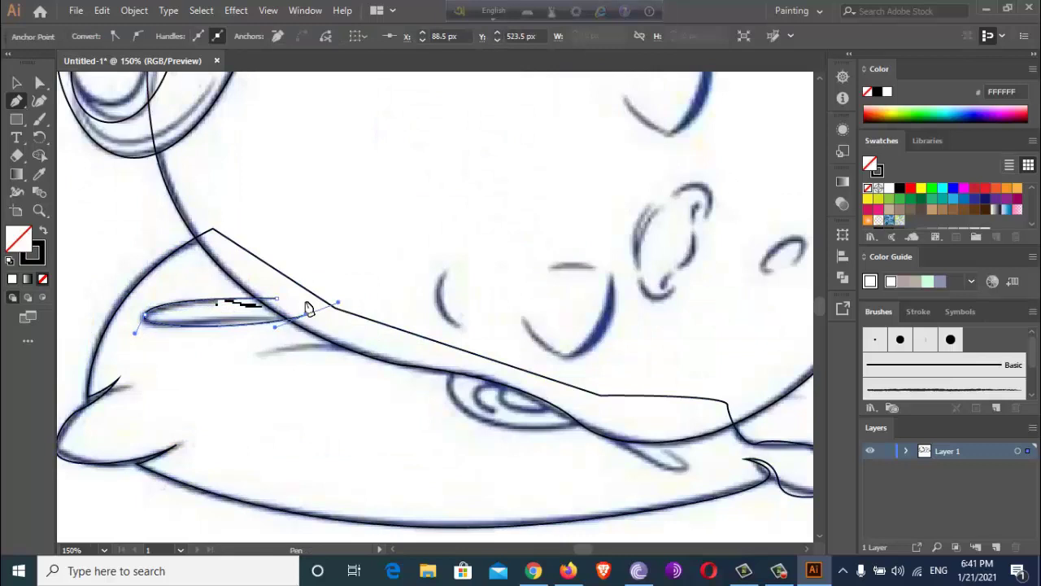
pyautogui.hscroll(2, 375, 350)
# - Outline the curl under the cheek as two closed paths, outer and inner
pyautogui.click(379, 360)
pyautogui.moveTo(506, 411)
pyautogui.mouseDown()
pyautogui.moveTo(655, 368)
pyautogui.moveTo(485, 432)
pyautogui.mouseUp()
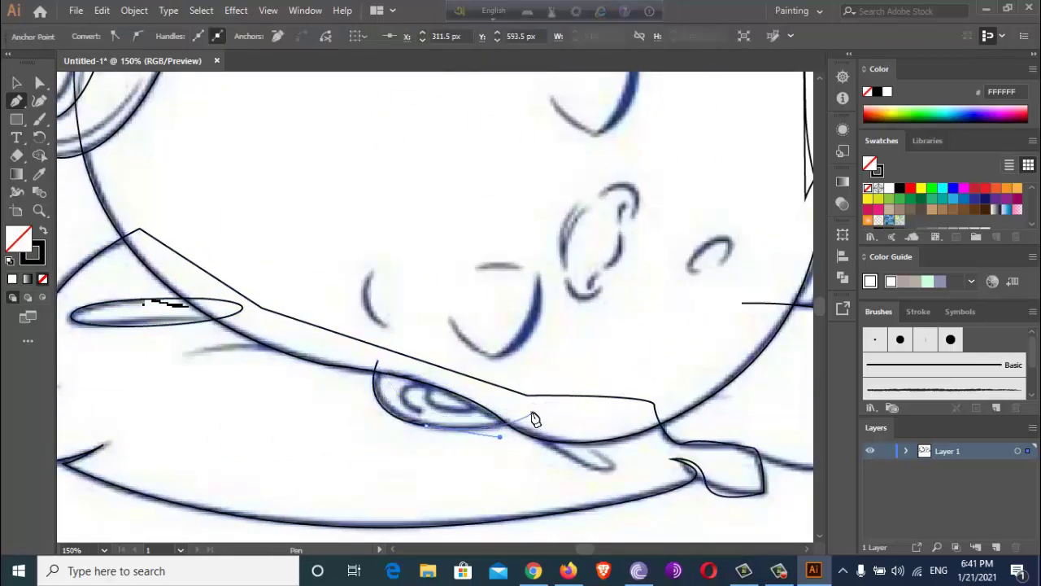
pyautogui.click(379, 362)
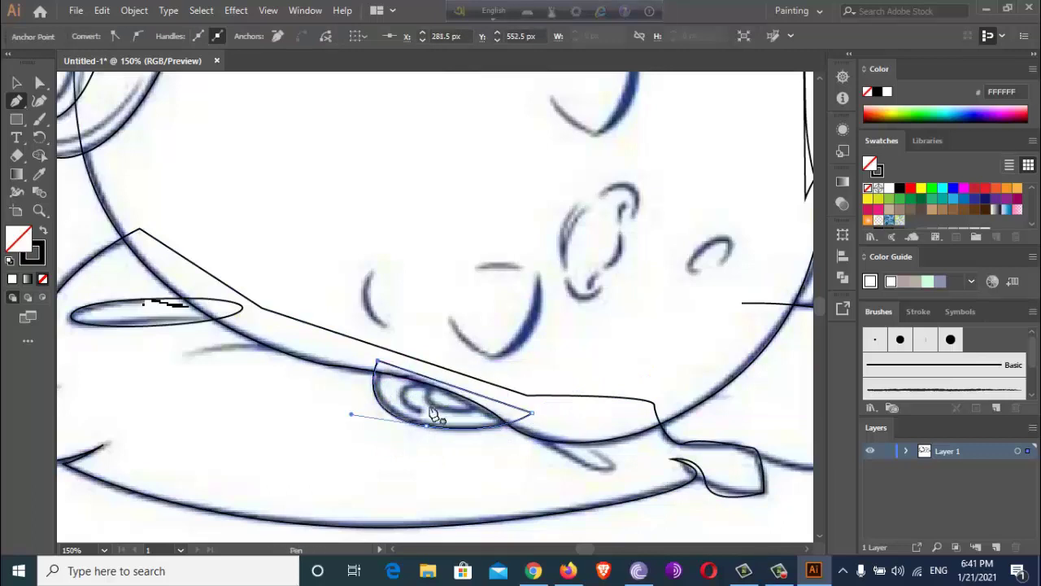
pyautogui.scroll(2, 426, 387)
pyautogui.click(436, 358)
pyautogui.moveTo(496, 440)
pyautogui.mouseDown()
pyautogui.moveTo(529, 437)
pyautogui.moveTo(569, 377)
pyautogui.mouseUp()
pyautogui.click(437, 359)
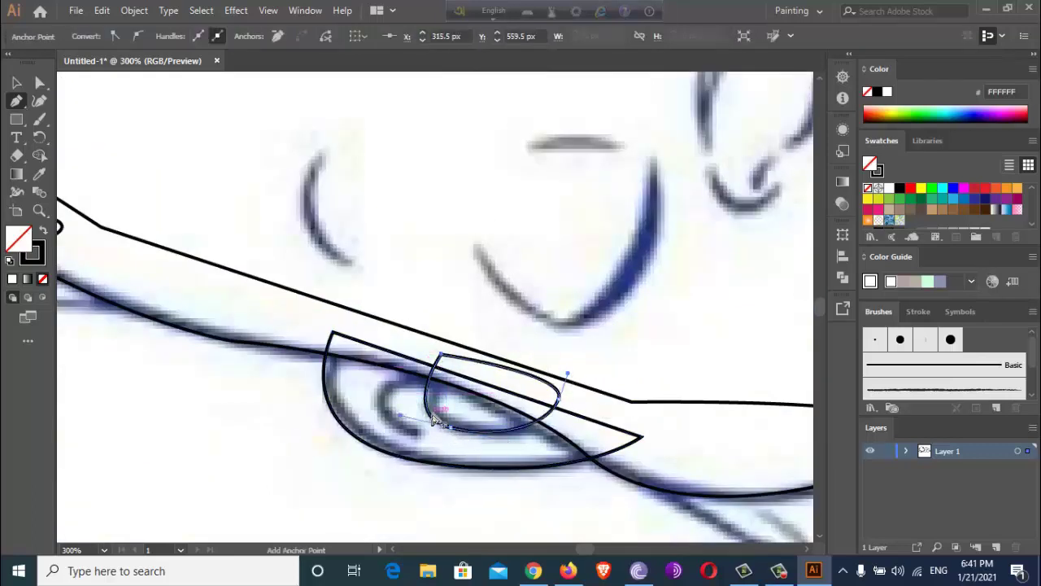
pyautogui.scroll(-3, 435, 419)
pyautogui.scroll(2, 298, 368)
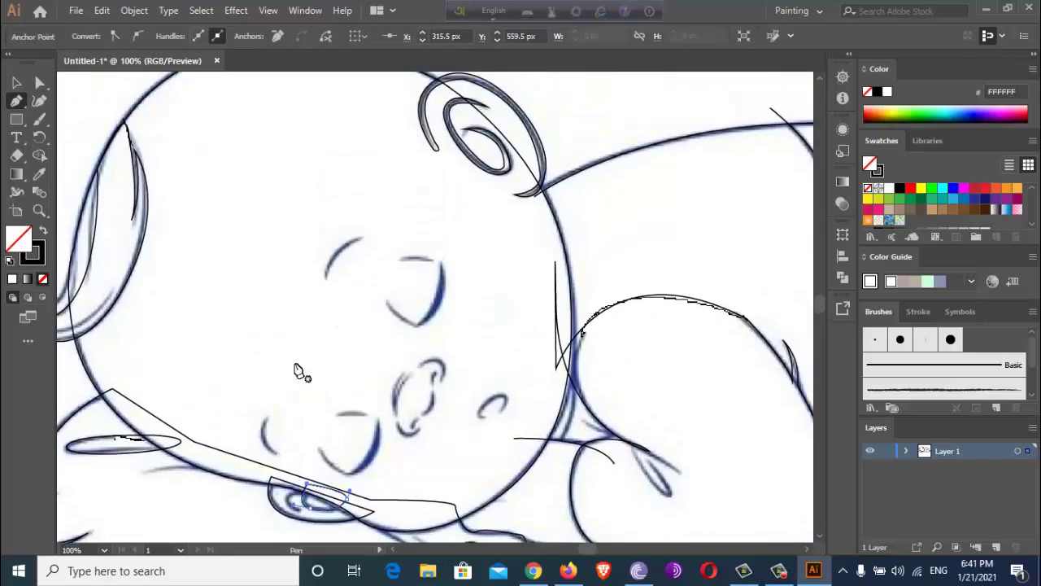
# - Trace the arched eyebrow stroke as a closed crescent path
pyautogui.scroll(3, 330, 282)
pyautogui.click(321, 304)
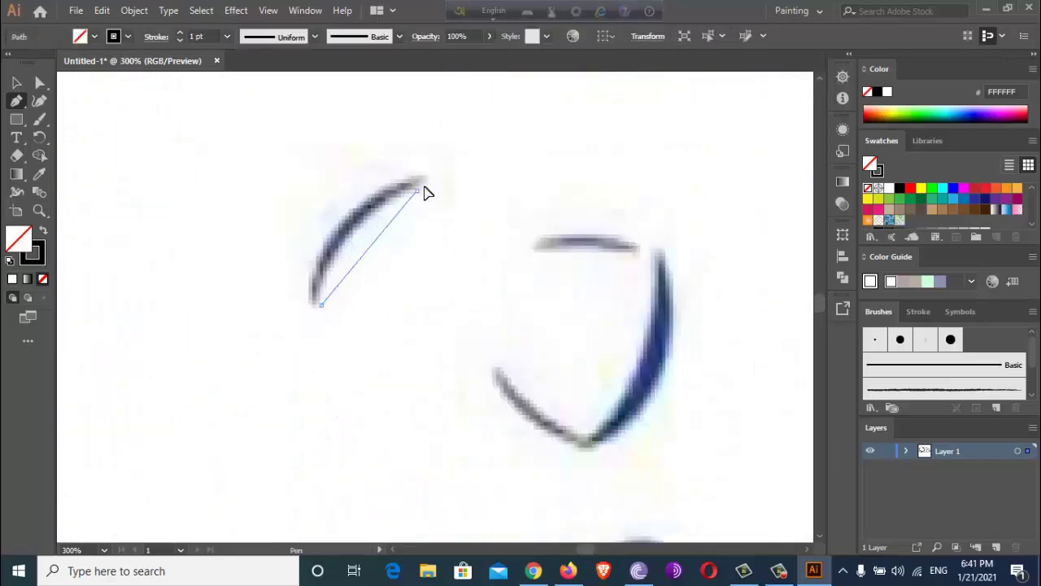
pyautogui.moveTo(505, 162); pyautogui.dragTo(504, 161)
pyautogui.scroll(3, 472, 331)
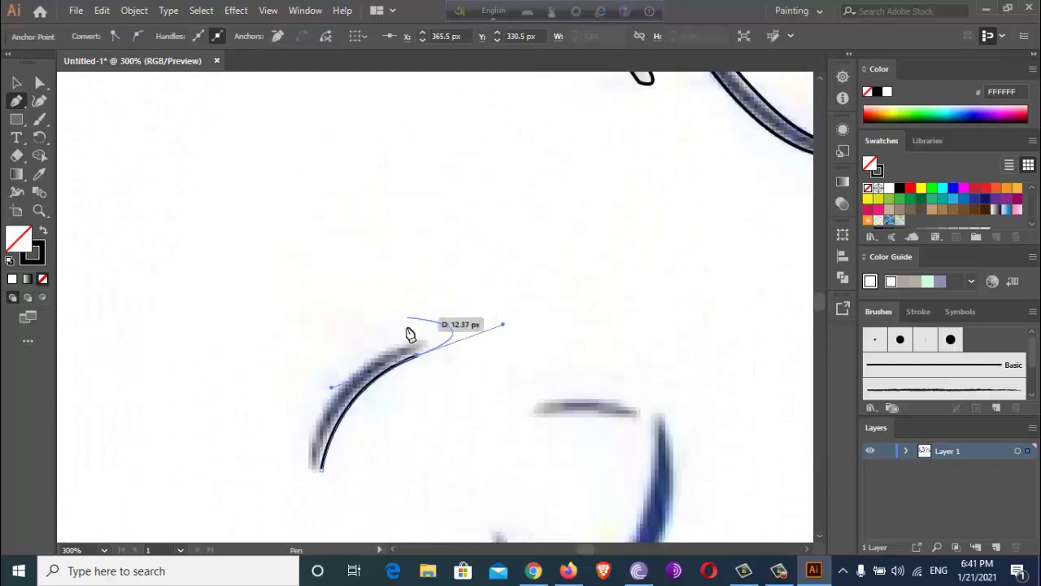
pyautogui.moveTo(387, 345); pyautogui.dragTo(417, 351)
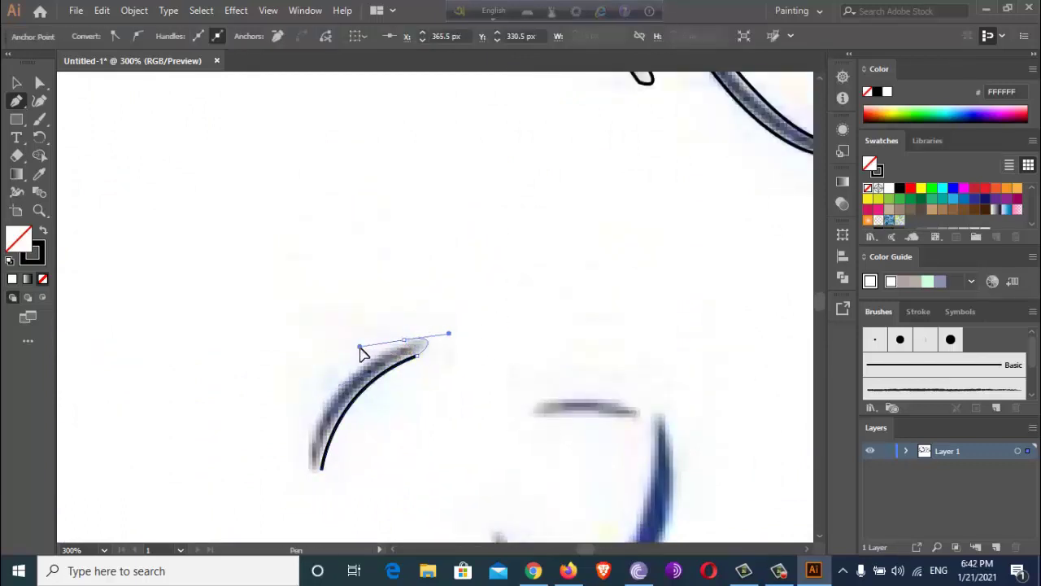
pyautogui.moveTo(310, 465); pyautogui.dragTo(314, 520)
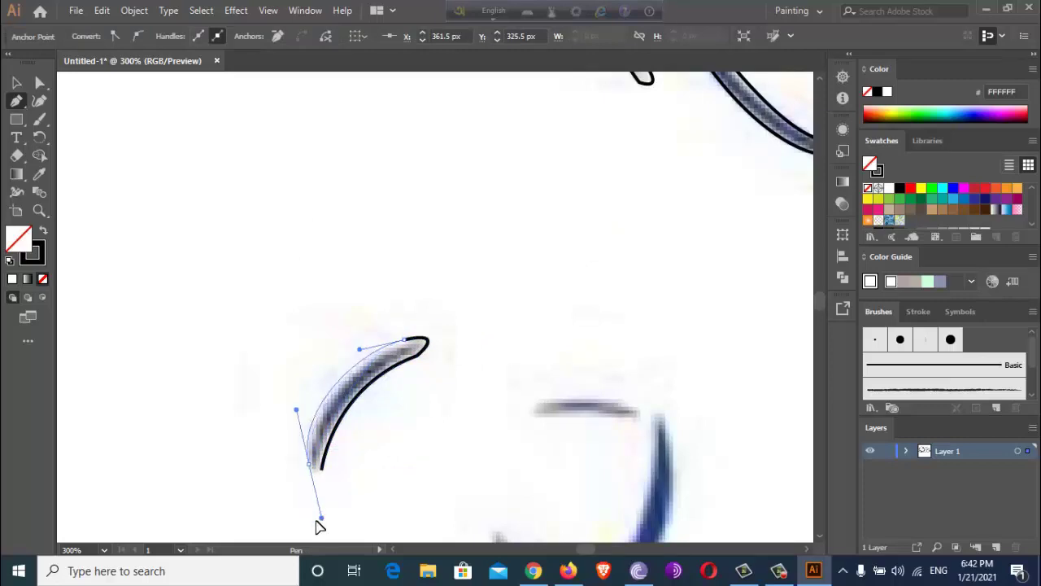
pyautogui.moveTo(311, 476); pyautogui.dragTo(331, 480)
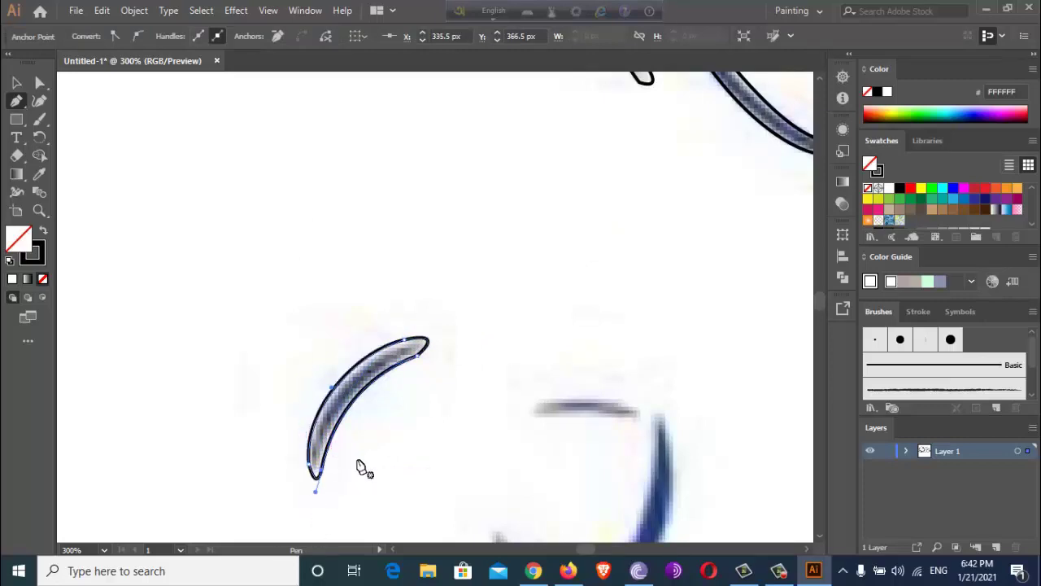
pyautogui.scroll(-2, 363, 469)
pyautogui.scroll(-2, 360, 464)
pyautogui.scroll(2, 322, 444)
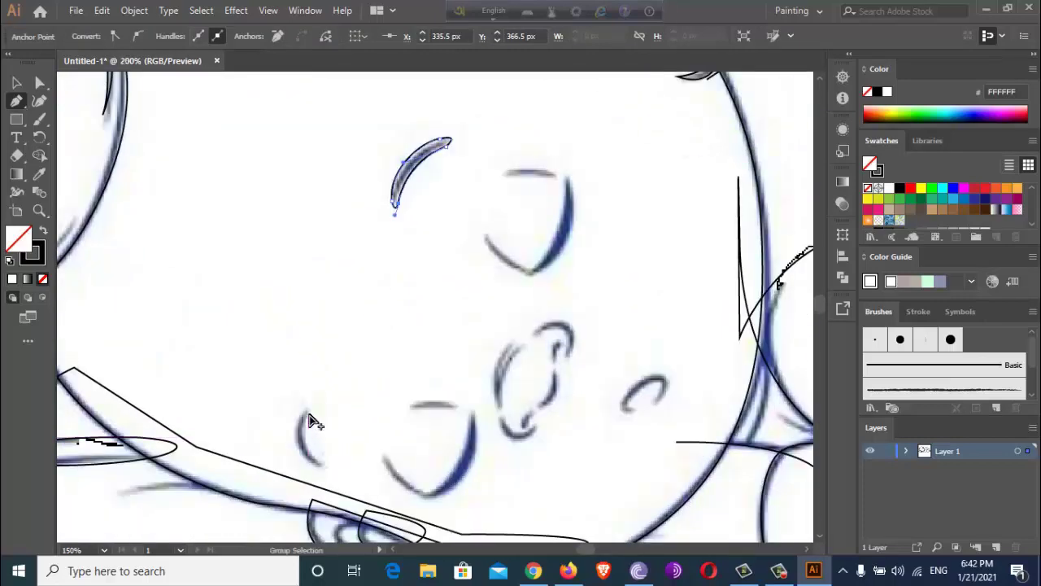
pyautogui.scroll(1, 310, 422)
# - Trace the small curved crescent beside the eye and pan to the upper eye
pyautogui.click(308, 351)
pyautogui.moveTo(333, 457); pyautogui.dragTo(365, 469)
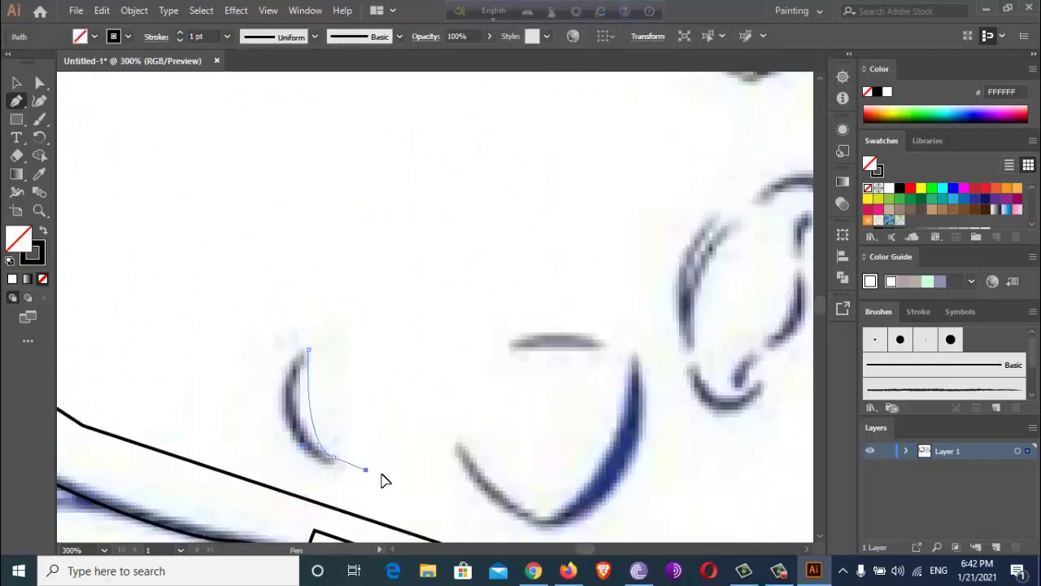
pyautogui.click(334, 459)
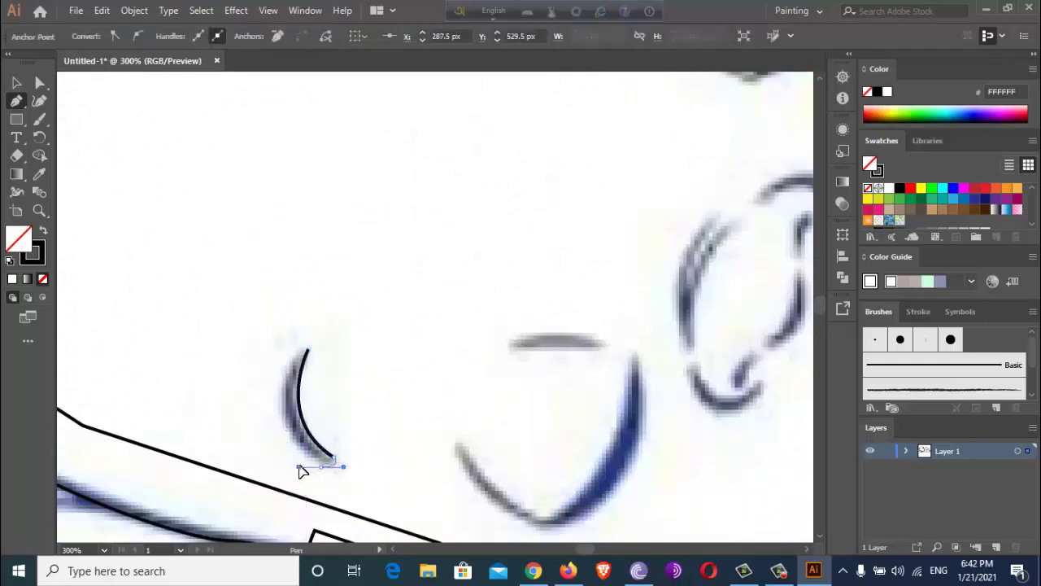
pyautogui.moveTo(302, 350); pyautogui.dragTo(328, 306)
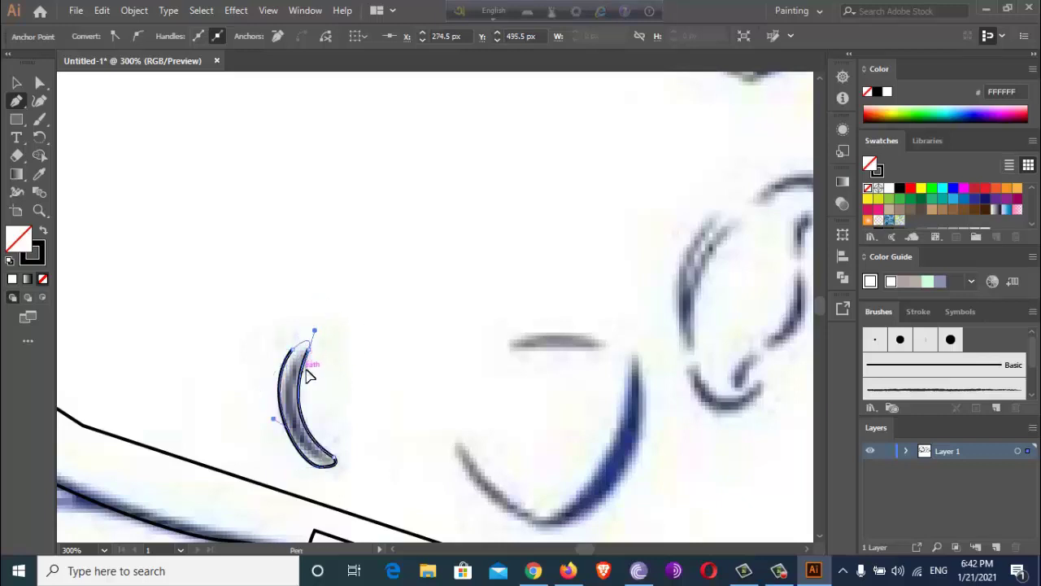
pyautogui.scroll(-3, 308, 375)
pyautogui.hscroll(3, 407, 439)
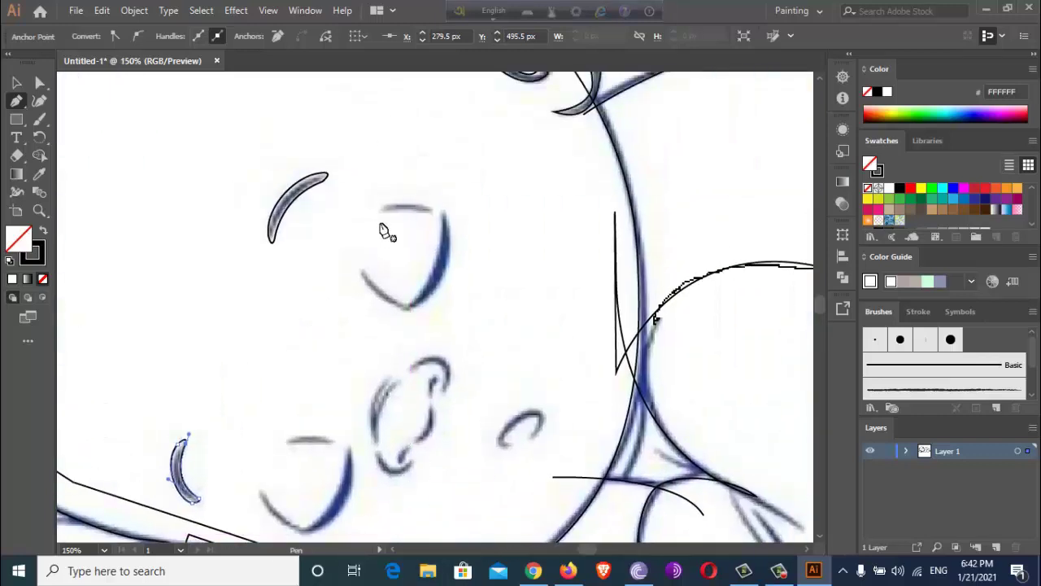
pyautogui.scroll(3, 388, 233)
# - Trace the upper eye's top lash as a closed curved shape
pyautogui.click(348, 202)
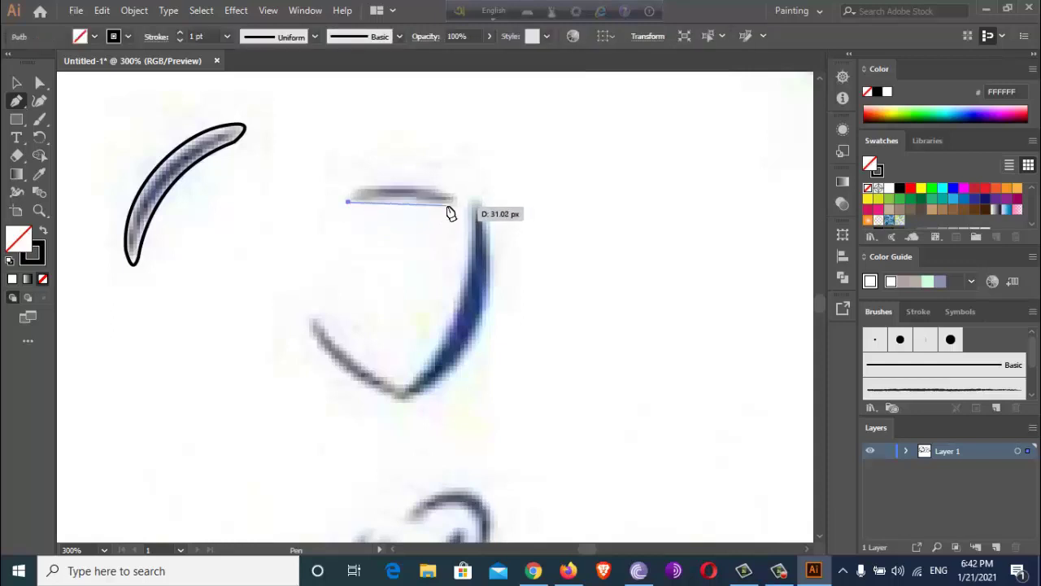
pyautogui.moveTo(468, 214); pyautogui.dragTo(424, 184)
pyautogui.moveTo(348, 202); pyautogui.dragTo(344, 205)
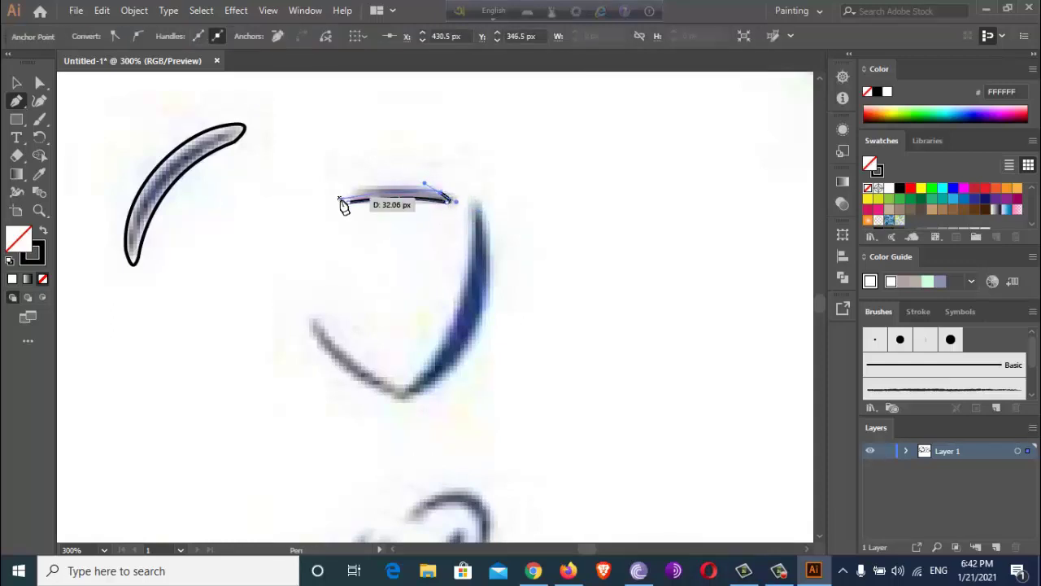
pyautogui.scroll(3, 345, 205)
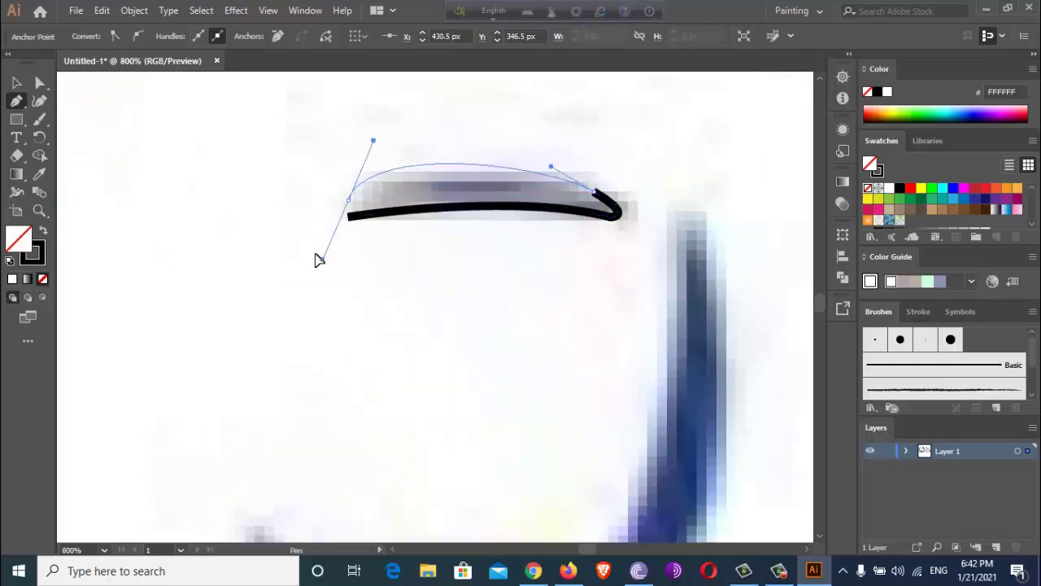
pyautogui.moveTo(317, 258)
pyautogui.mouseDown()
pyautogui.moveTo(297, 253)
pyautogui.moveTo(349, 220)
pyautogui.mouseUp()
pyautogui.scroll(-3, 411, 256)
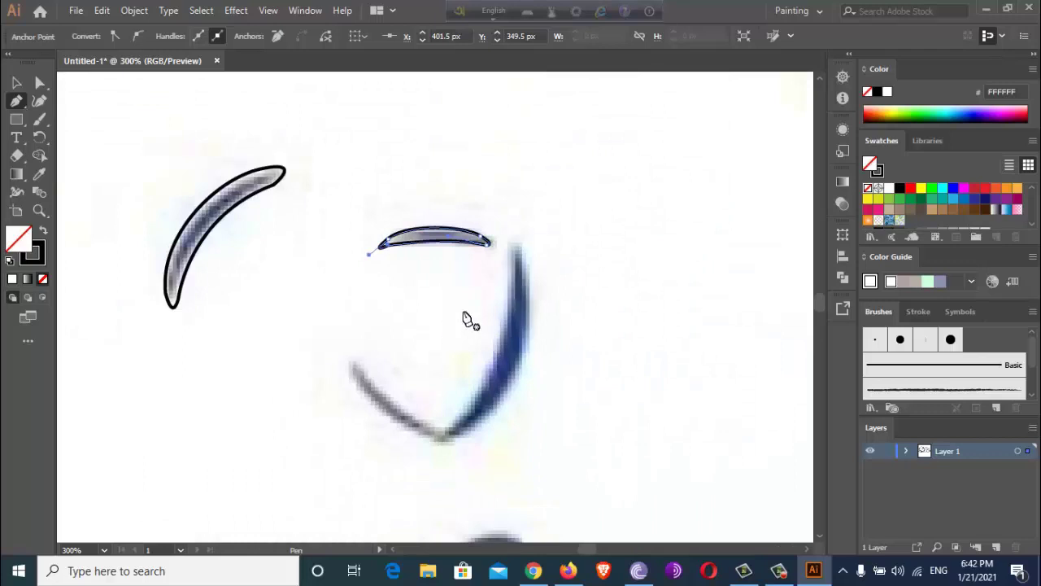
# - Outline the V-shaped eyelid as a closed path with sharp corner points
pyautogui.click(505, 242)
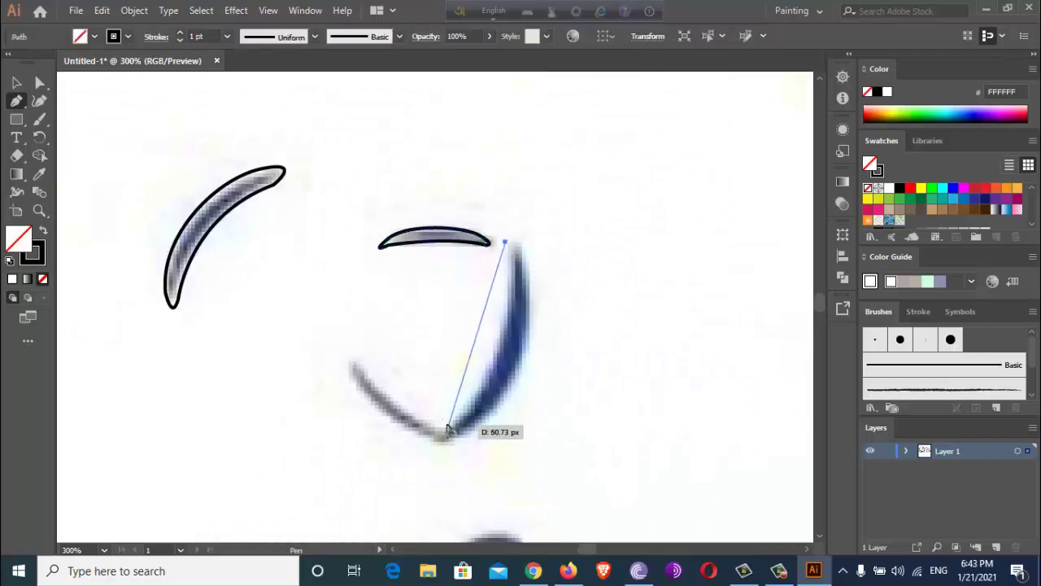
pyautogui.moveTo(448, 426); pyautogui.dragTo(379, 498)
pyautogui.click(448, 426)
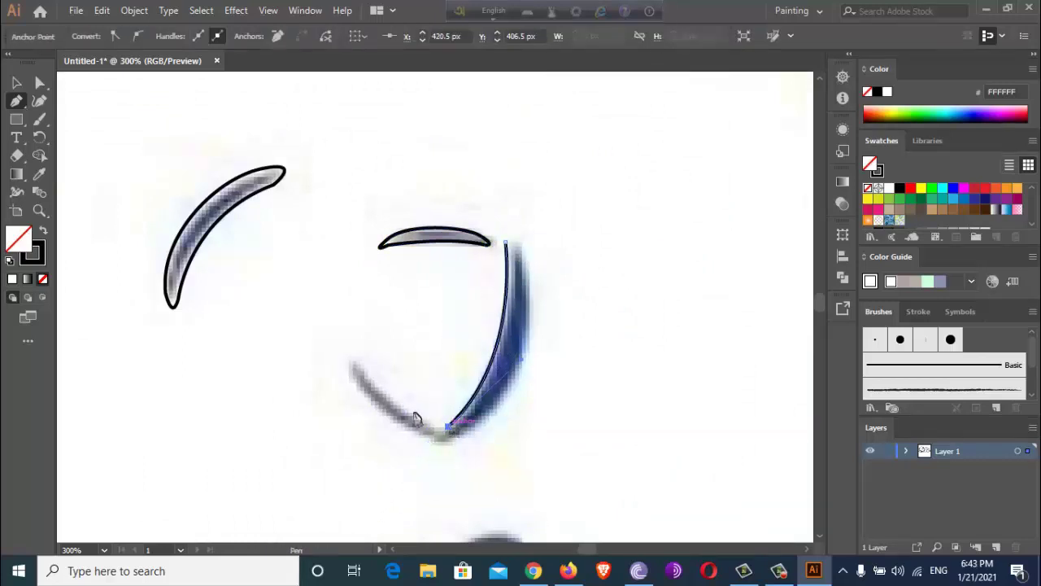
pyautogui.moveTo(360, 363); pyautogui.dragTo(321, 301)
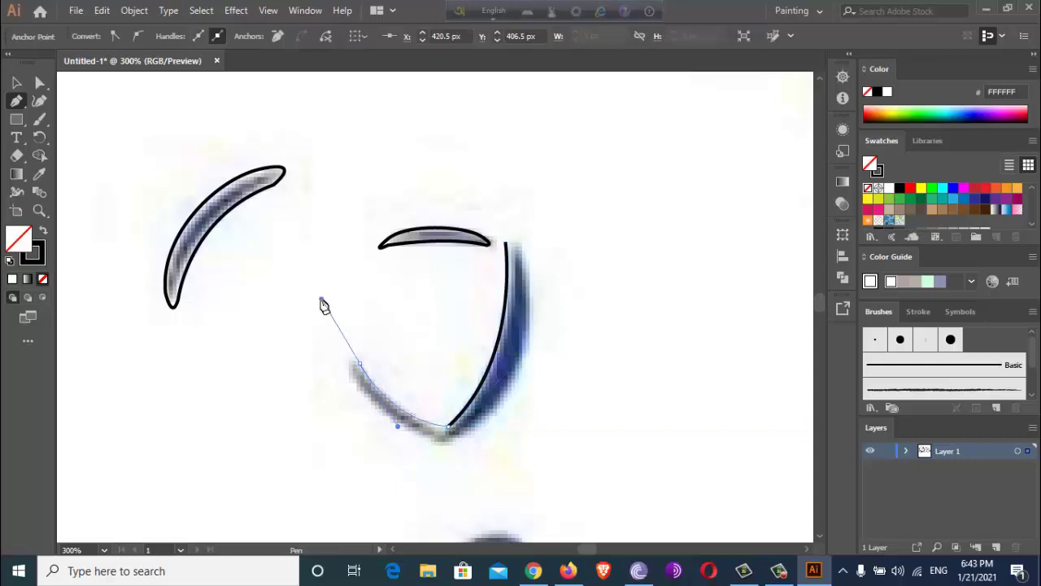
pyautogui.click(358, 363)
pyautogui.moveTo(351, 375); pyautogui.dragTo(350, 400)
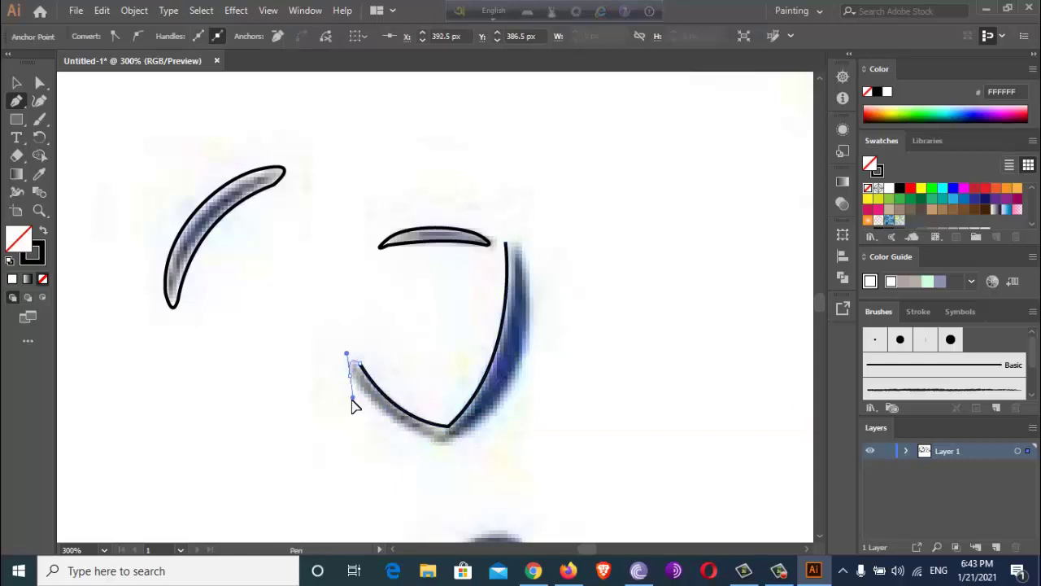
pyautogui.moveTo(444, 446); pyautogui.dragTo(468, 439)
pyautogui.moveTo(520, 377); pyautogui.dragTo(536, 321)
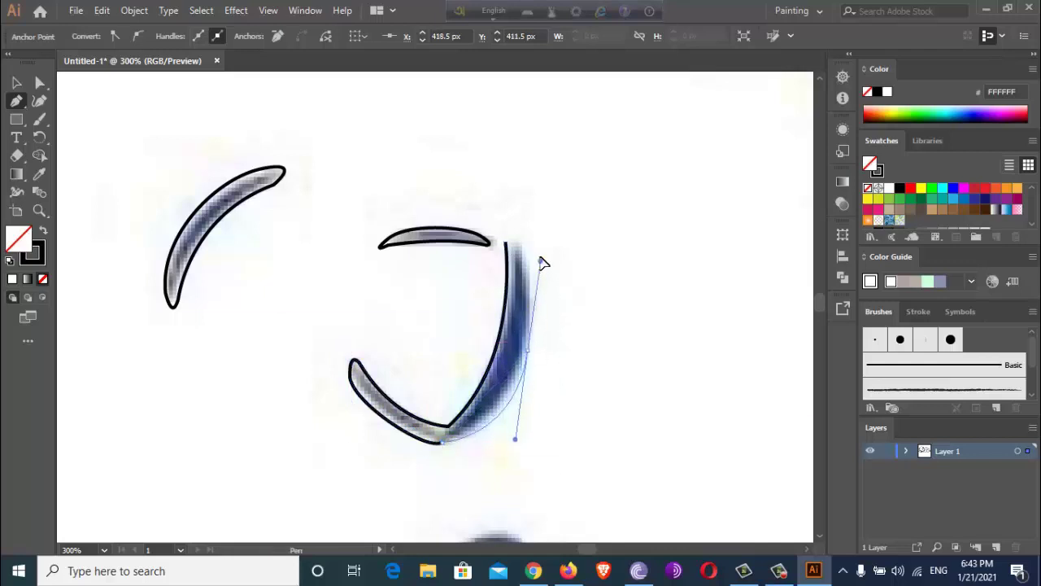
pyautogui.moveTo(544, 262)
pyautogui.mouseDown()
pyautogui.moveTo(559, 256)
pyautogui.moveTo(506, 247)
pyautogui.mouseUp()
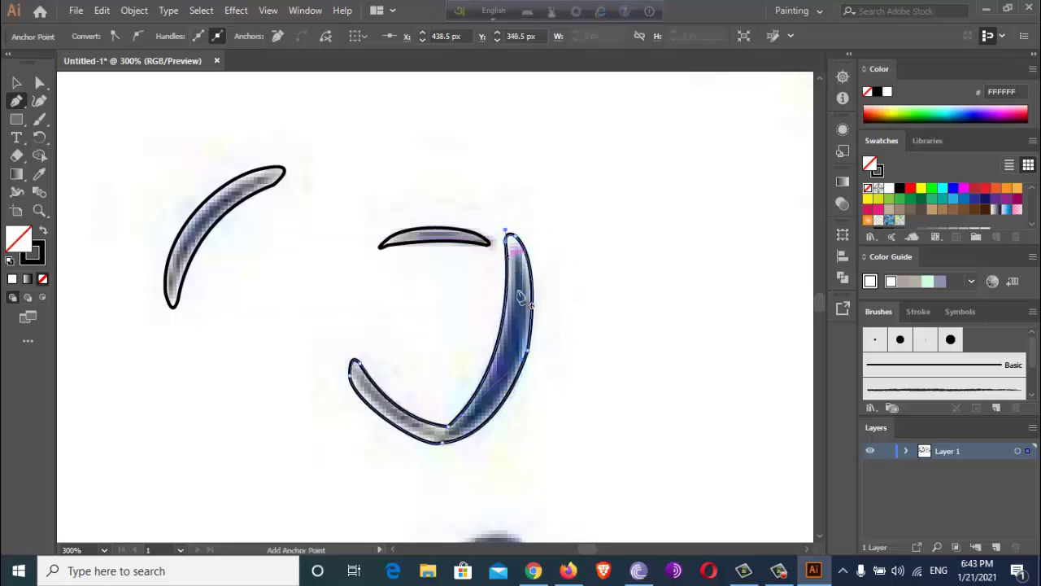
# - Select the traced eye shapes and Alt-drag a copy onto the lower eye
pyautogui.keyDown('alt'); pyautogui.scroll(-2, 560, 353); pyautogui.keyUp('alt')
pyautogui.hscroll(3, 484, 385)
pyautogui.hscroll(3, 407, 341)
pyautogui.scroll(-2, 301, 272)
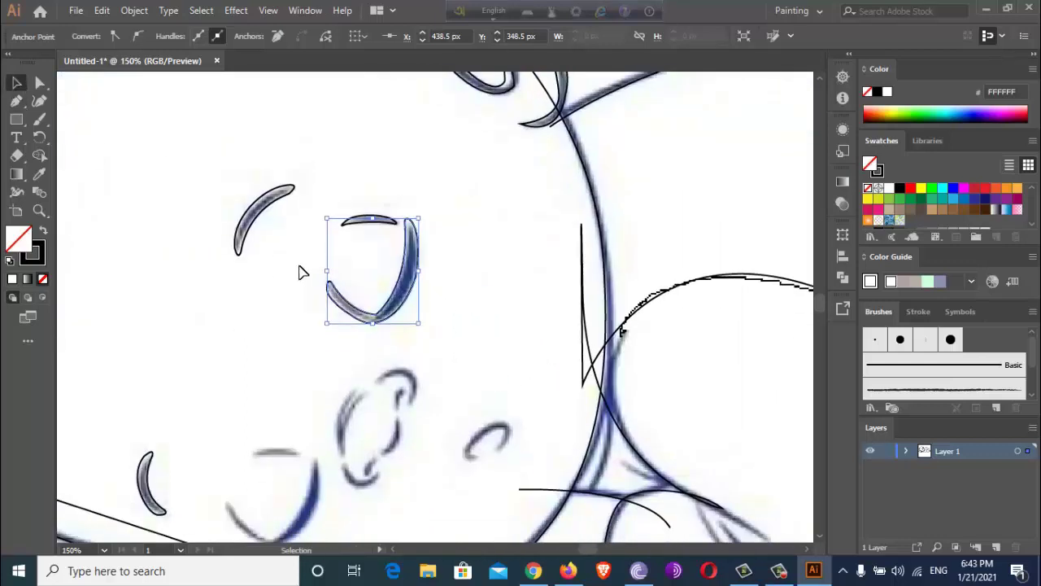
pyautogui.keyDown('alt'); pyautogui.scroll(-2, 372, 302); pyautogui.keyUp('alt')
pyautogui.keyDown('alt'); pyautogui.scroll(2, 367, 290); pyautogui.keyUp('alt')
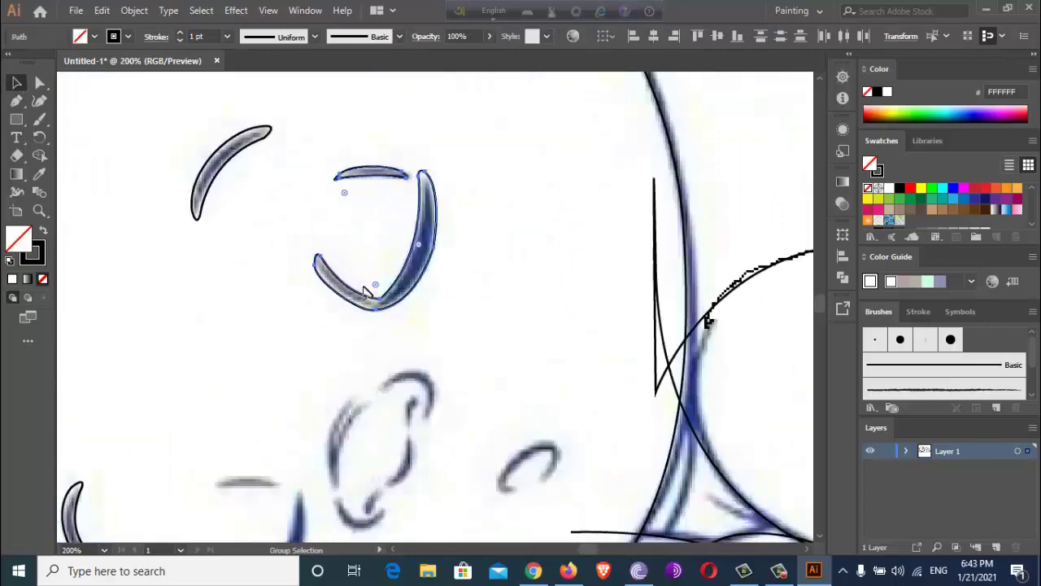
pyautogui.keyDown('alt'); pyautogui.click(355, 296); pyautogui.keyUp('alt')
pyautogui.moveTo(355, 297); pyautogui.dragTo(252, 523)
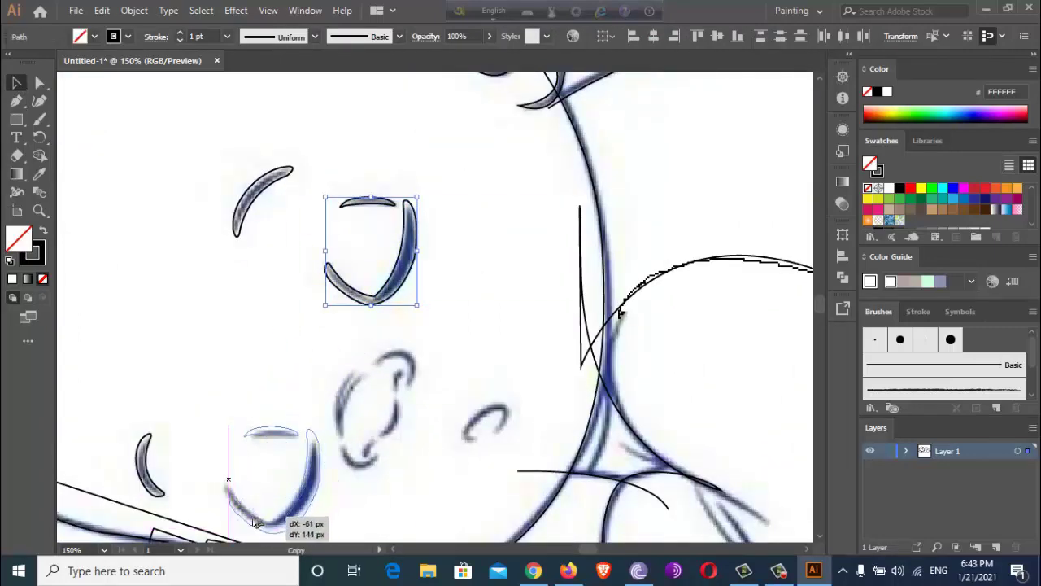
pyautogui.click(325, 415)
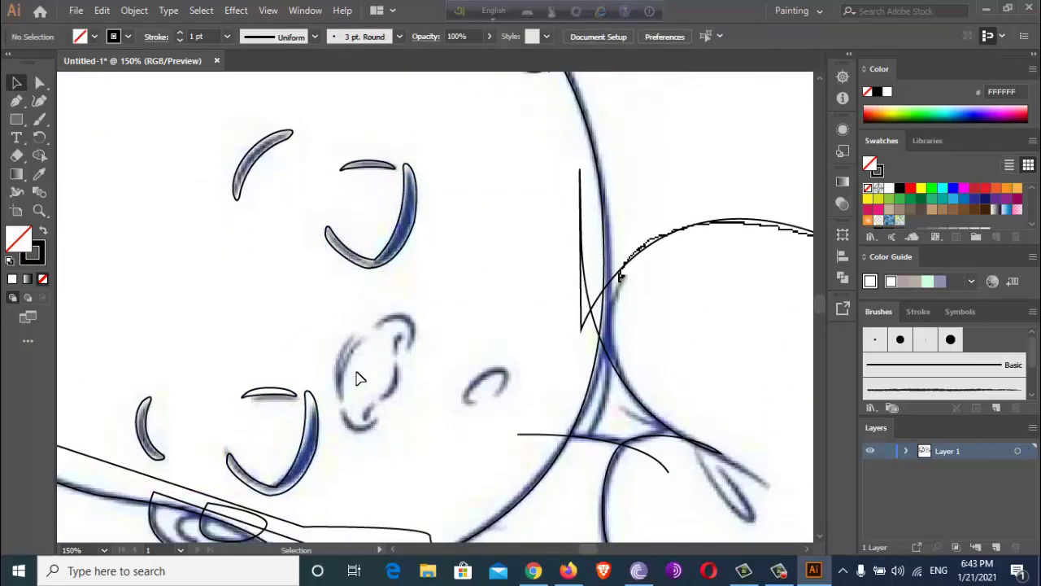
pyautogui.scroll(-3, 360, 372)
pyautogui.press('p')
pyautogui.keyDown('alt'); pyautogui.scroll(2, 492, 350); pyautogui.keyUp('alt')
pyautogui.keyDown('alt'); pyautogui.scroll(1, 492, 350); pyautogui.keyUp('alt')
# - Trace the small C-shaped nose stroke as a closed path, redoing two curves
pyautogui.moveTo(436, 399)
pyautogui.mouseDown()
pyautogui.moveTo(439, 419)
pyautogui.moveTo(428, 358)
pyautogui.mouseUp()
pyautogui.moveTo(537, 314)
pyautogui.mouseDown()
pyautogui.moveTo(544, 358)
pyautogui.moveTo(525, 366)
pyautogui.mouseUp()
pyautogui.hotkey('ctrl', 'z')
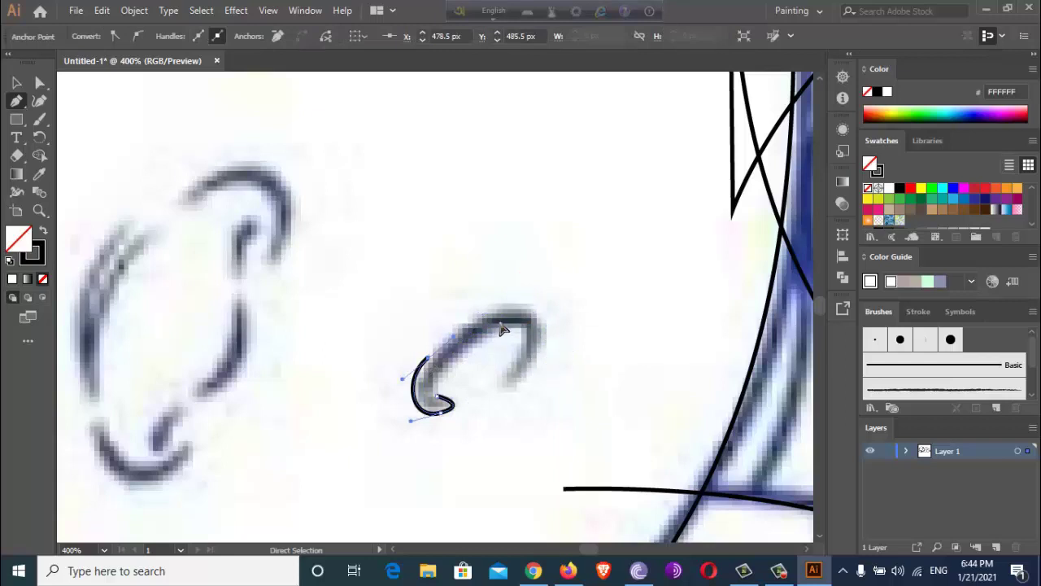
pyautogui.moveTo(513, 309)
pyautogui.mouseDown()
pyautogui.moveTo(569, 302)
pyautogui.moveTo(563, 330)
pyautogui.moveTo(580, 318)
pyautogui.mouseUp()
pyautogui.hotkey('ctrl', 'z')
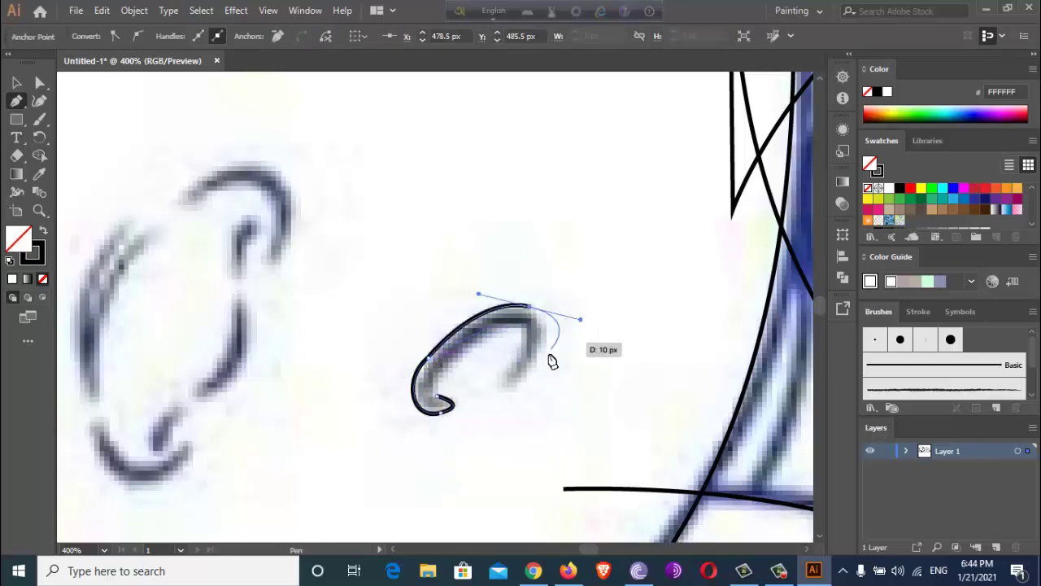
pyautogui.moveTo(513, 392); pyautogui.dragTo(520, 349)
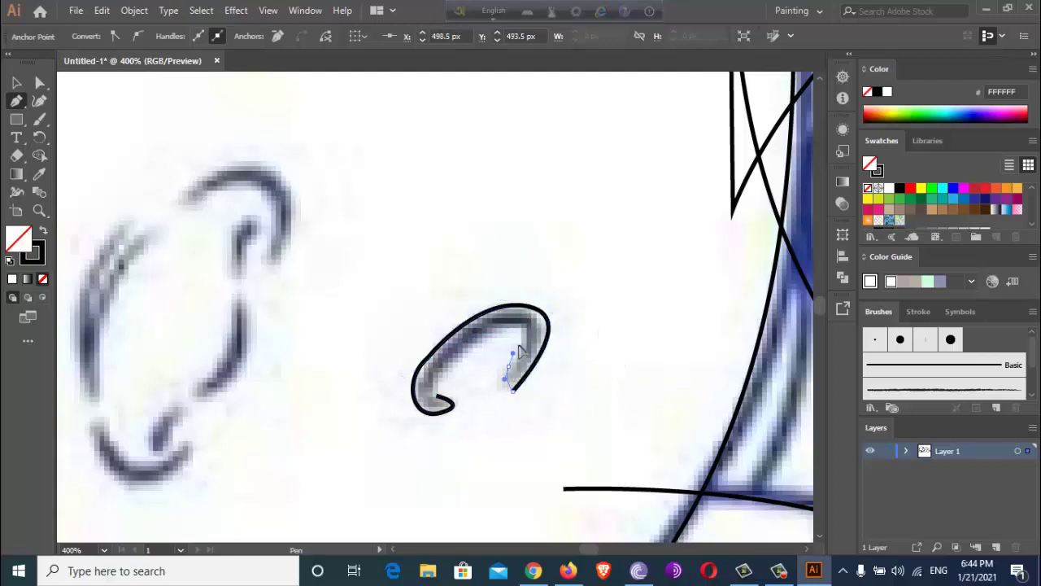
pyautogui.click(508, 328)
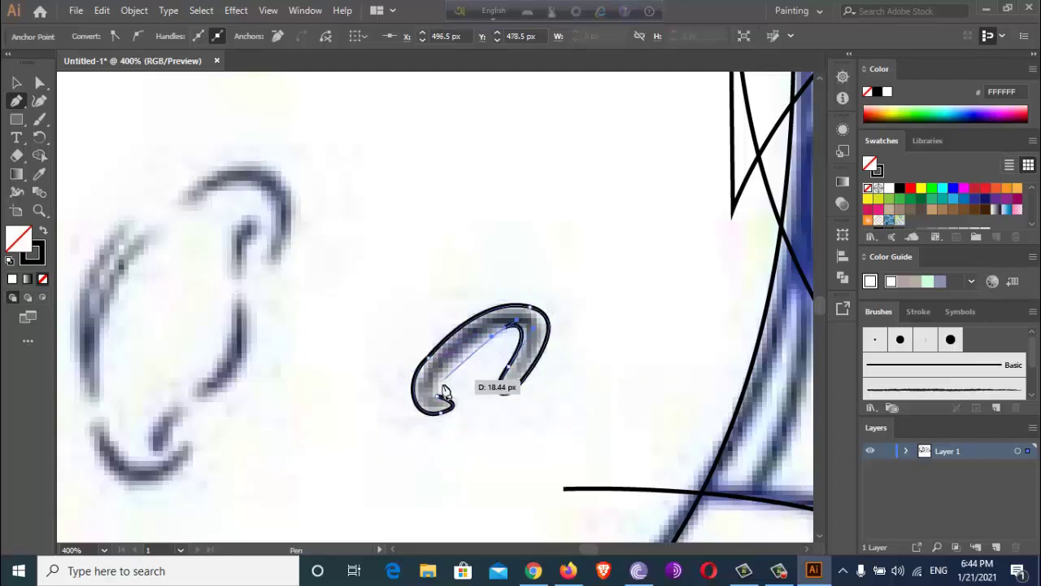
pyautogui.click(436, 410)
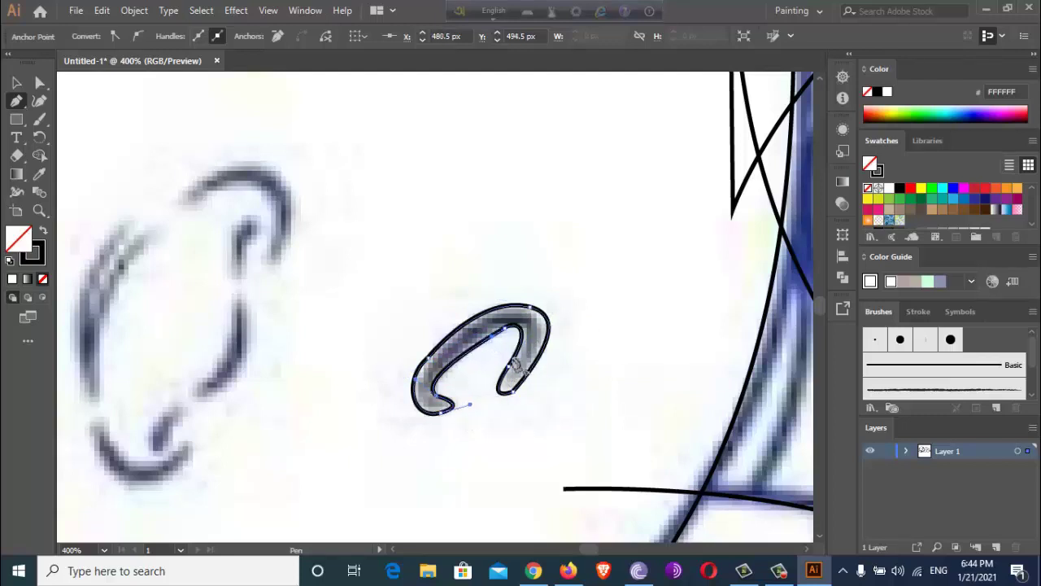
pyautogui.hotkey('ctrl', '-')
pyautogui.hotkey('ctrl', '-')
# - Outline the hook at the bottom of the nose as a closed shape
pyautogui.scroll(2, 301, 399)
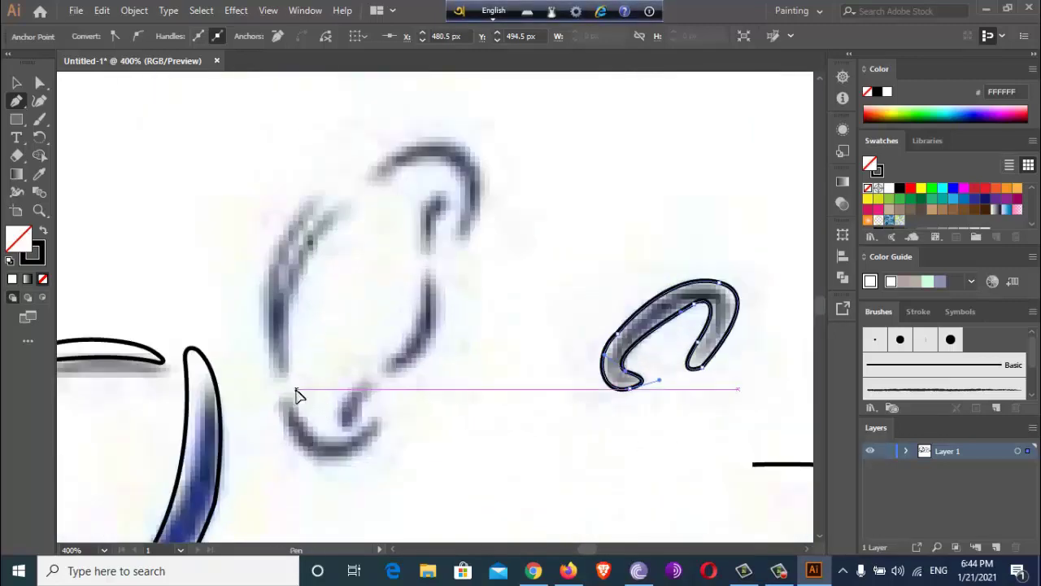
pyautogui.click(294, 389)
pyautogui.moveTo(368, 423)
pyautogui.mouseDown()
pyautogui.moveTo(437, 381)
pyautogui.moveTo(366, 449)
pyautogui.moveTo(276, 393)
pyautogui.mouseUp()
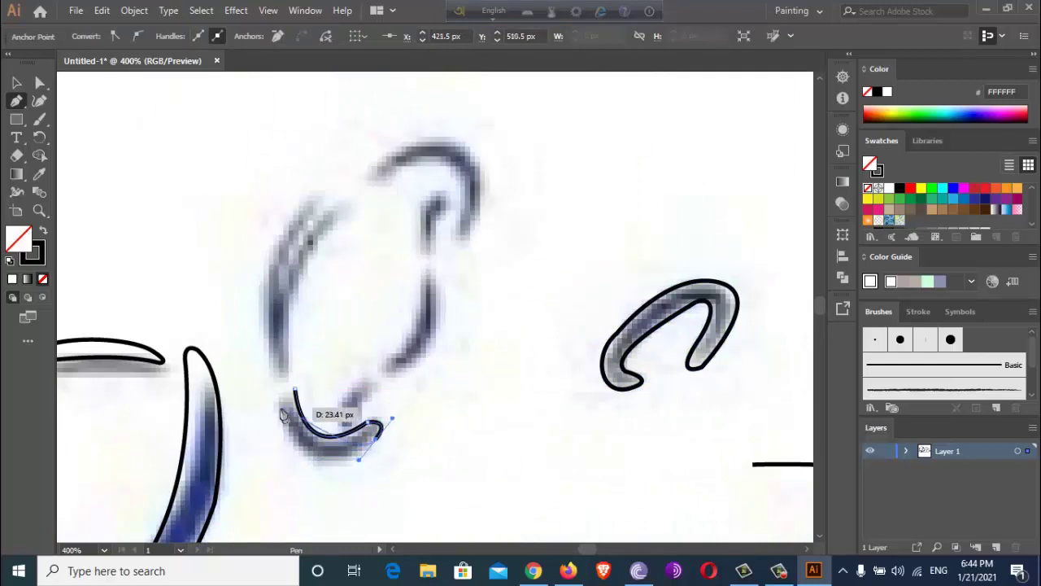
pyautogui.moveTo(245, 350); pyautogui.dragTo(283, 416)
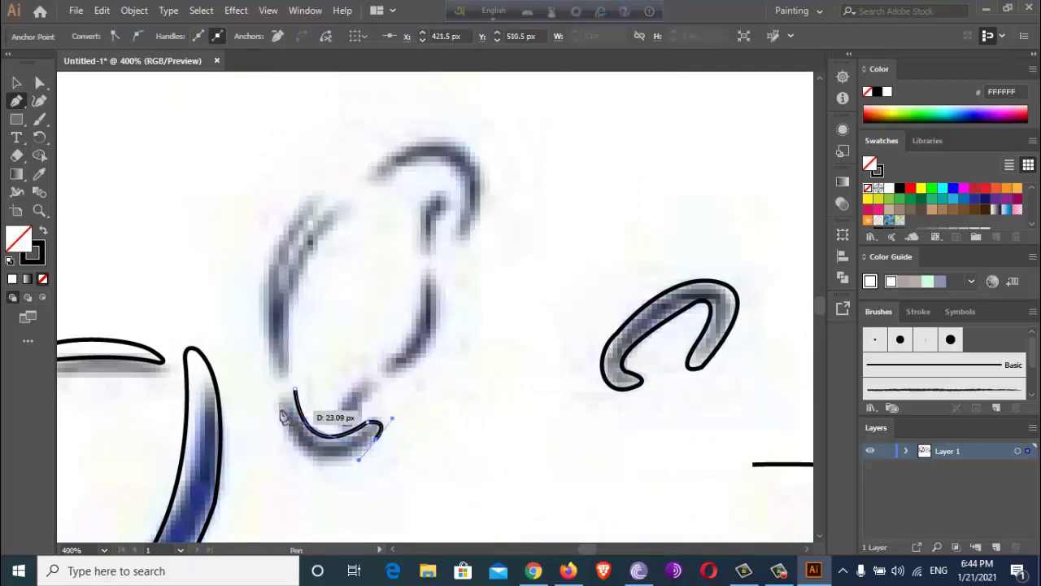
pyautogui.moveTo(262, 351); pyautogui.dragTo(261, 346)
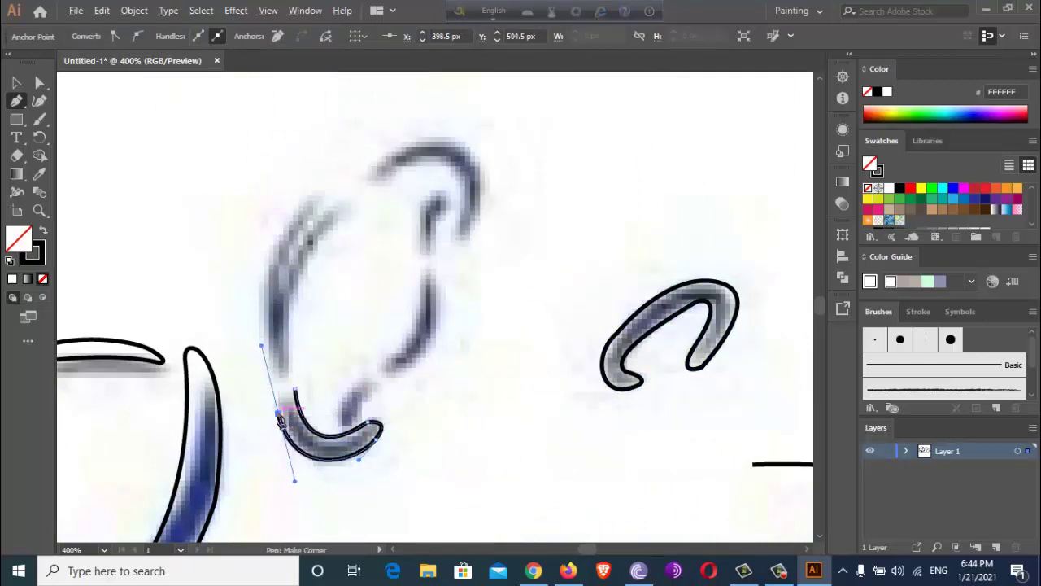
pyautogui.moveTo(298, 393); pyautogui.dragTo(308, 413)
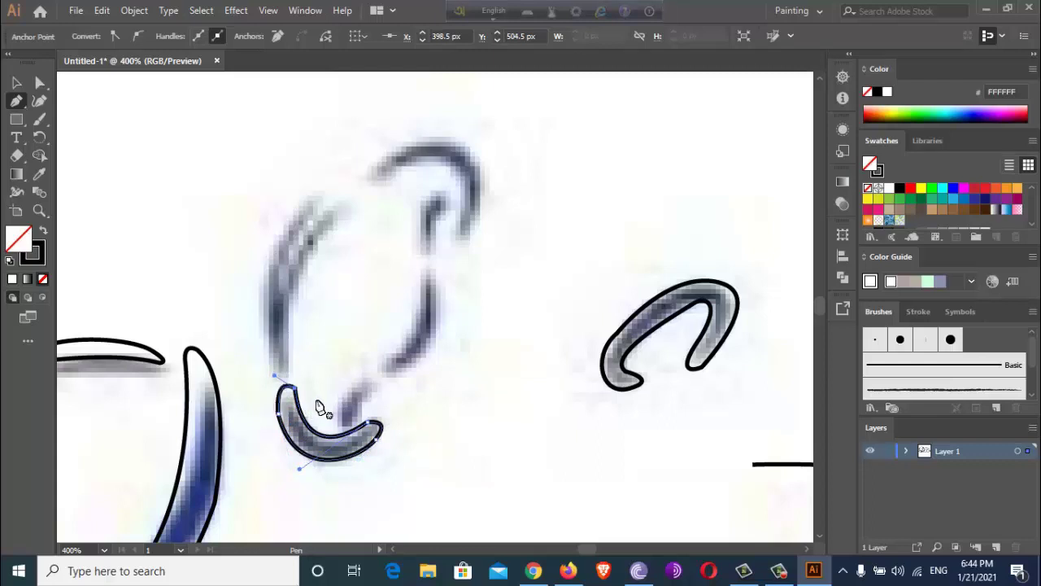
# - Trace the arch at the nose's top and the small inner curl beneath it
pyautogui.moveTo(388, 180); pyautogui.dragTo(466, 203)
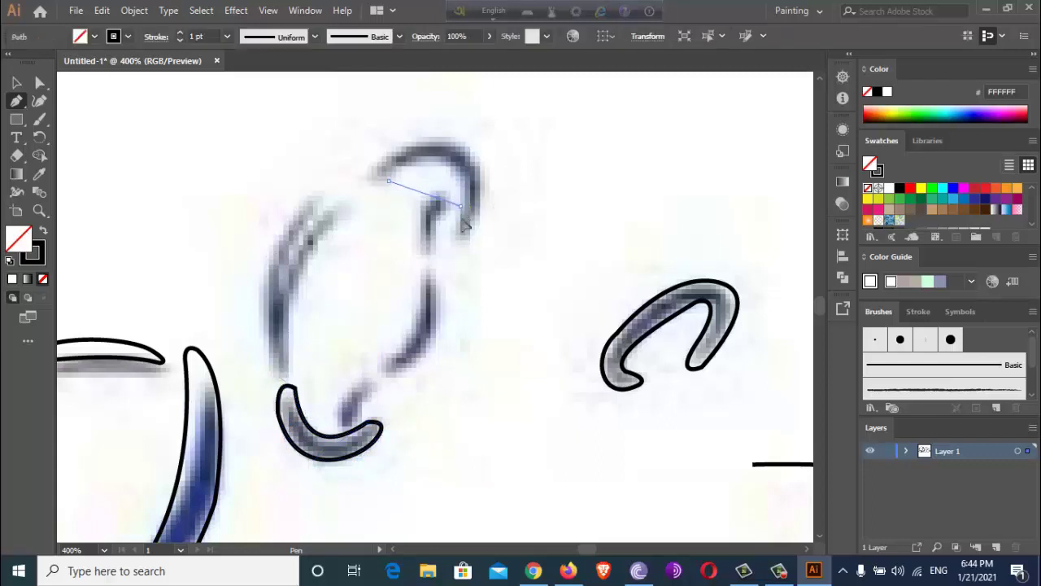
pyautogui.moveTo(461, 279); pyautogui.dragTo(460, 279)
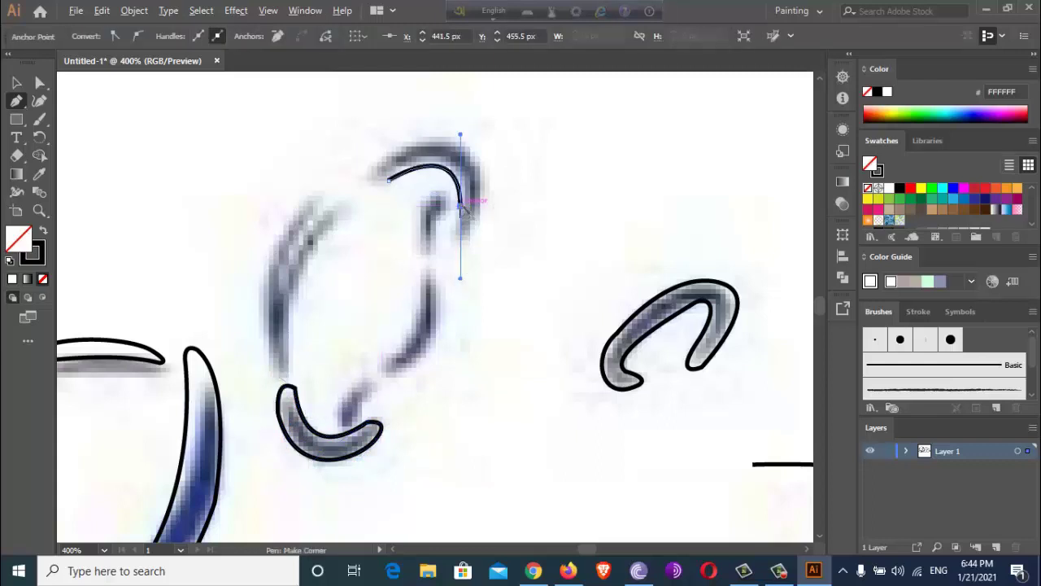
pyautogui.click(485, 164)
pyautogui.moveTo(388, 150); pyautogui.dragTo(324, 199)
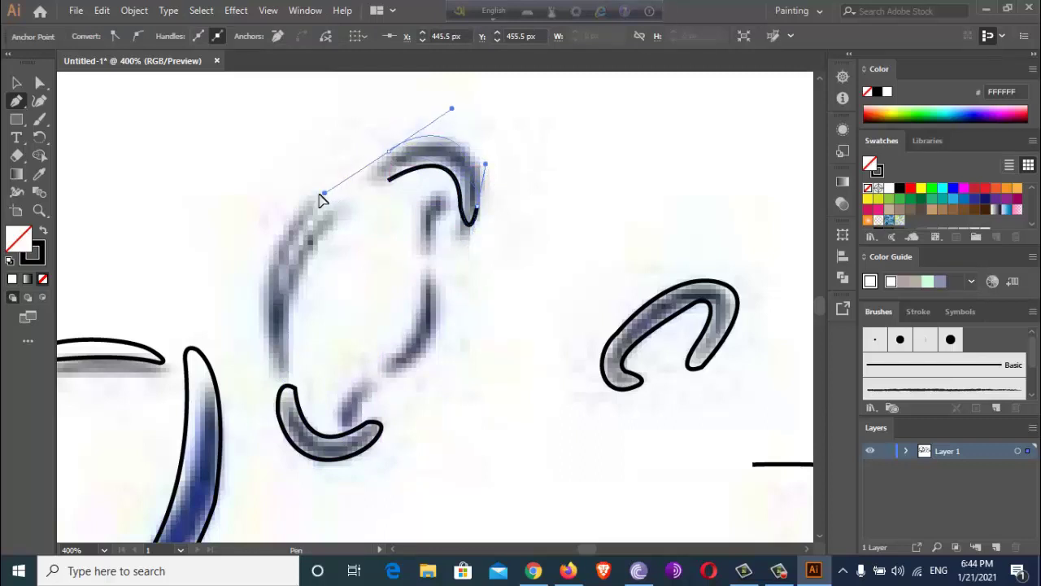
pyautogui.moveTo(389, 180); pyautogui.dragTo(389, 189)
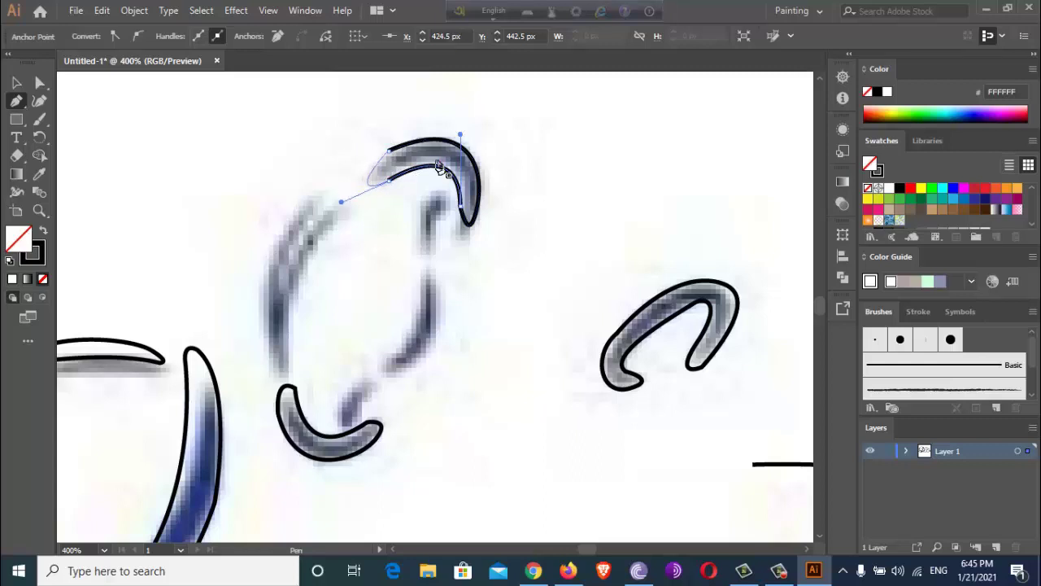
pyautogui.moveTo(432, 249)
pyautogui.mouseDown()
pyautogui.moveTo(450, 220)
pyautogui.moveTo(423, 200)
pyautogui.mouseUp()
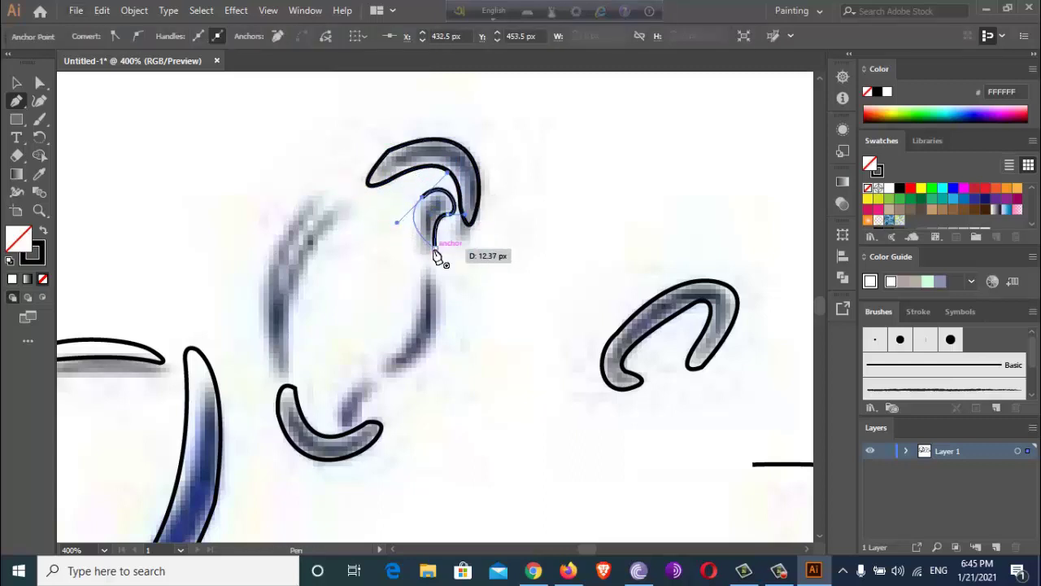
pyautogui.moveTo(435, 251); pyautogui.dragTo(437, 253)
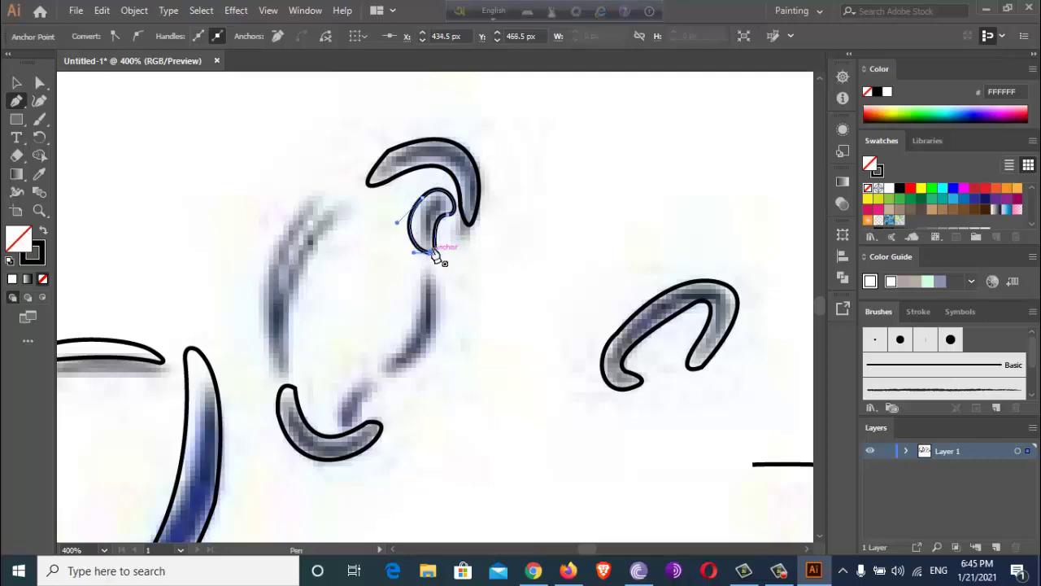
pyautogui.scroll(2, 437, 255)
pyautogui.scroll(-3, 446, 268)
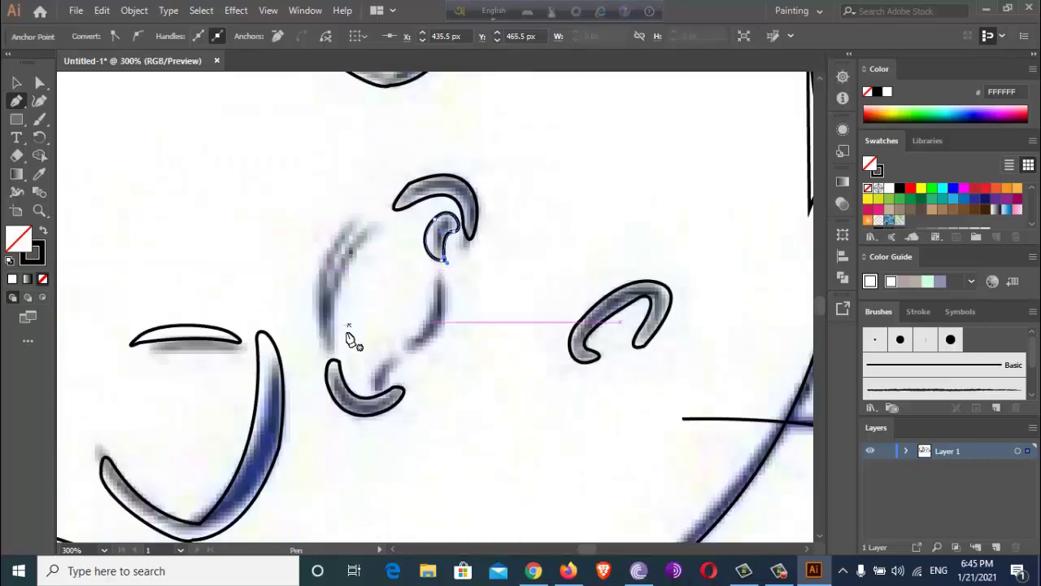
# - Trace the nose's left stroke with a reshaped curve
pyautogui.click(335, 353)
pyautogui.moveTo(378, 229)
pyautogui.mouseDown()
pyautogui.moveTo(415, 218)
pyautogui.moveTo(340, 265)
pyautogui.moveTo(349, 254)
pyautogui.mouseUp()
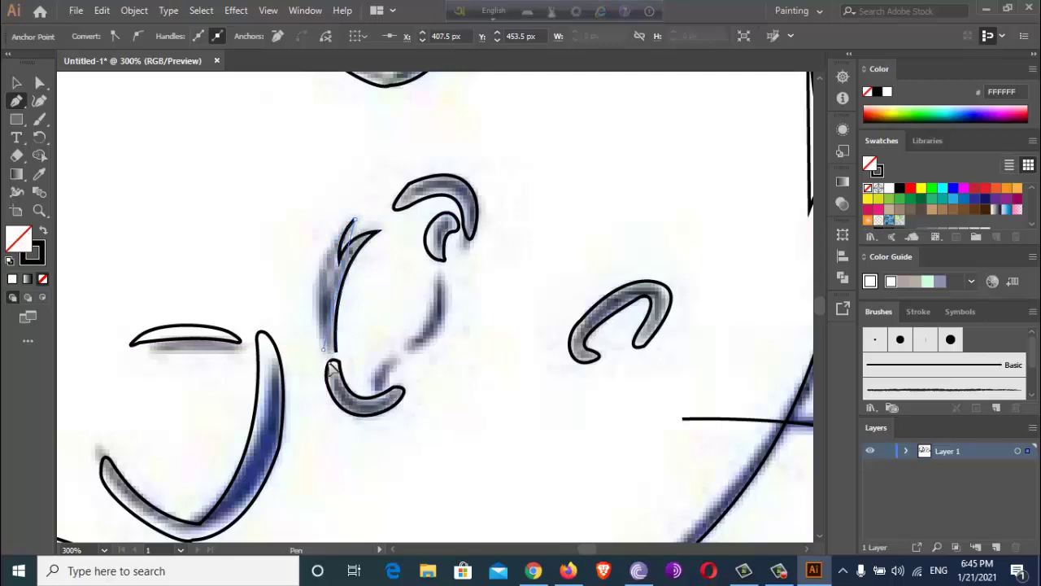
pyautogui.keyDown('alt'); pyautogui.scroll(2, 348, 350); pyautogui.keyUp('alt')
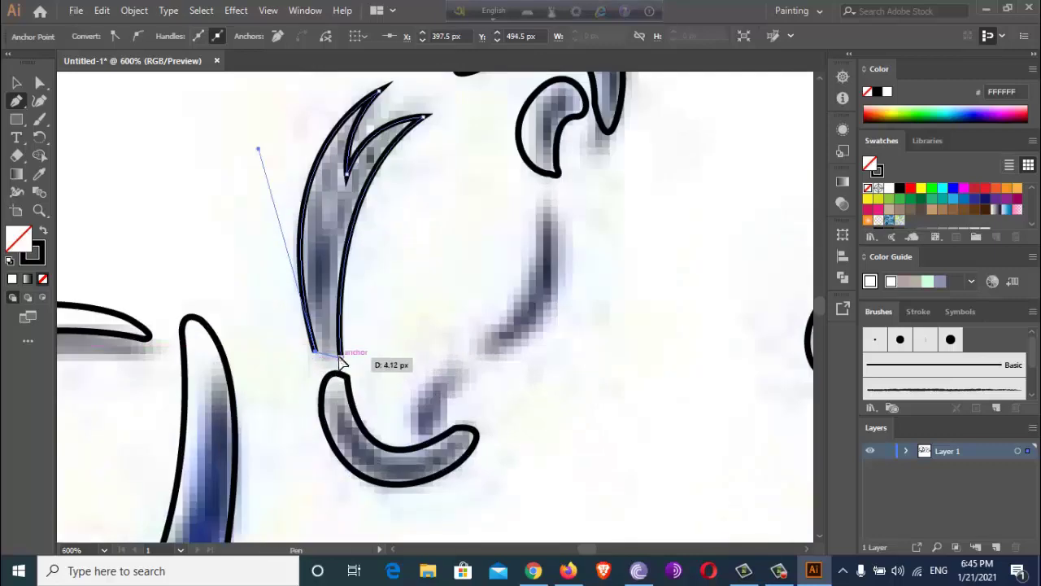
pyautogui.moveTo(354, 452); pyautogui.dragTo(352, 338)
pyautogui.keyDown('alt'); pyautogui.scroll(-3, 361, 346); pyautogui.keyUp('alt')
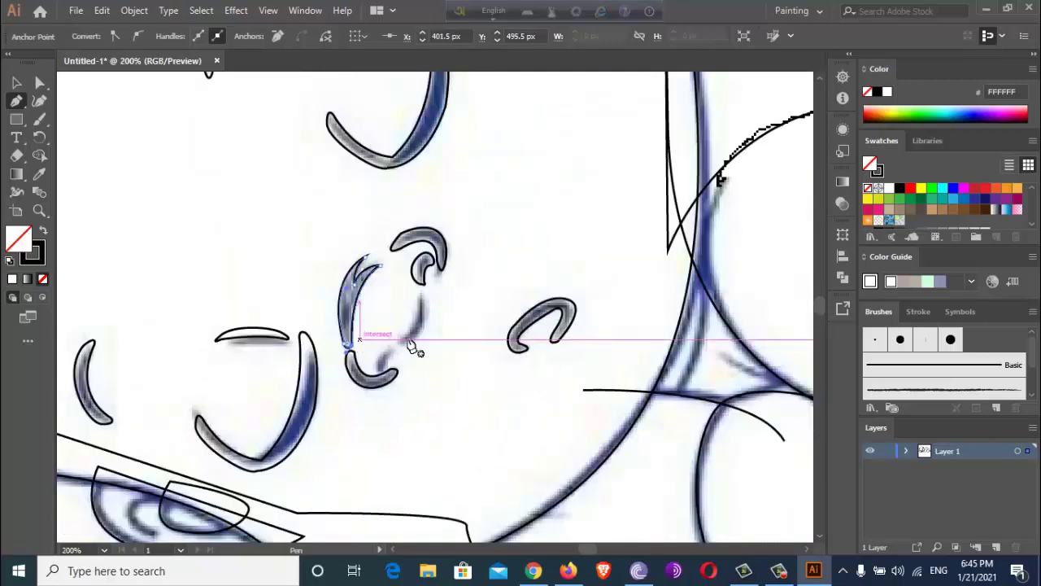
pyautogui.keyDown('alt'); pyautogui.scroll(2, 406, 358); pyautogui.keyUp('alt')
# - Draw curved paths along the inner nose line and the remaining nose stroke
pyautogui.moveTo(398, 340); pyautogui.dragTo(421, 326)
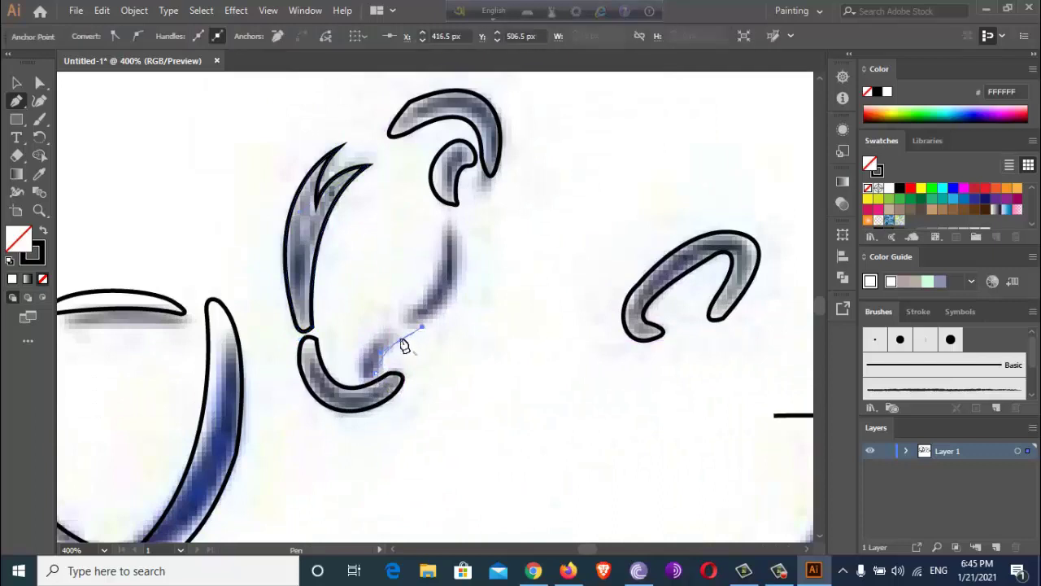
pyautogui.moveTo(375, 376)
pyautogui.mouseDown()
pyautogui.moveTo(352, 372)
pyautogui.moveTo(372, 380)
pyautogui.mouseUp()
pyautogui.keyDown('ctrl'); pyautogui.click(361, 365); pyautogui.keyUp('ctrl')
pyautogui.moveTo(452, 302); pyautogui.dragTo(464, 279)
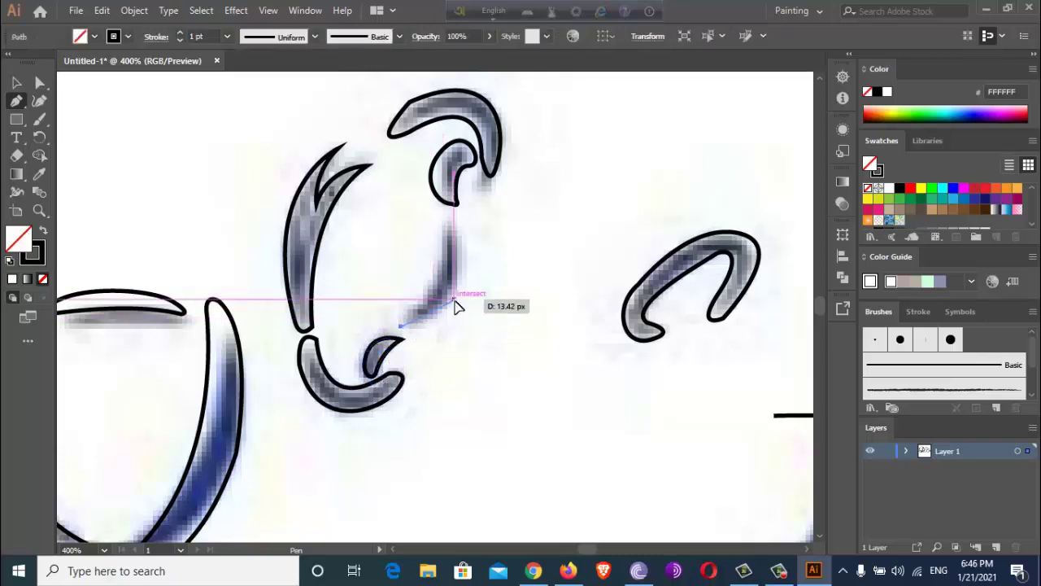
pyautogui.moveTo(451, 221); pyautogui.dragTo(440, 236)
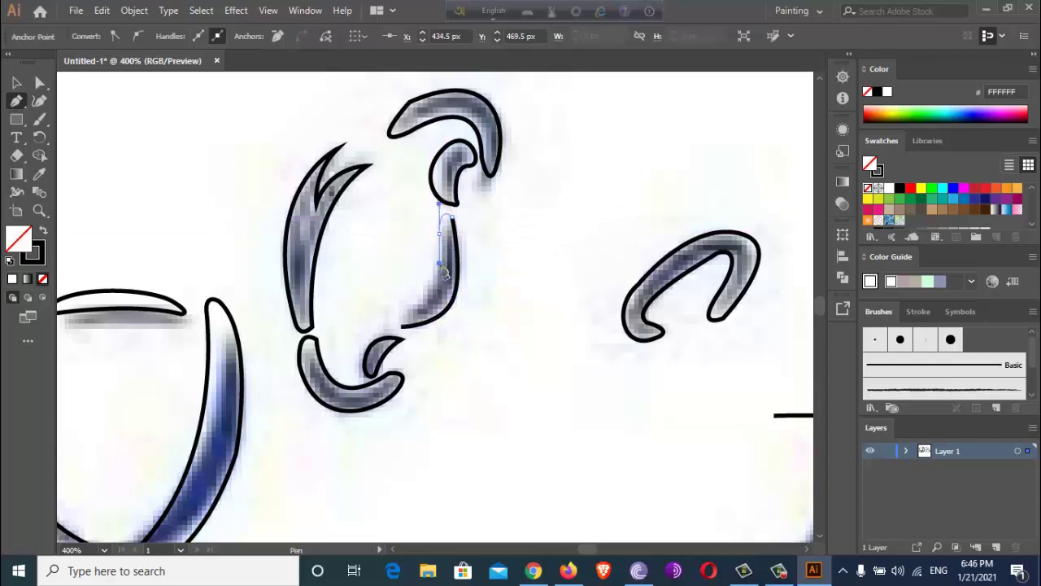
pyautogui.moveTo(422, 304); pyautogui.dragTo(380, 325)
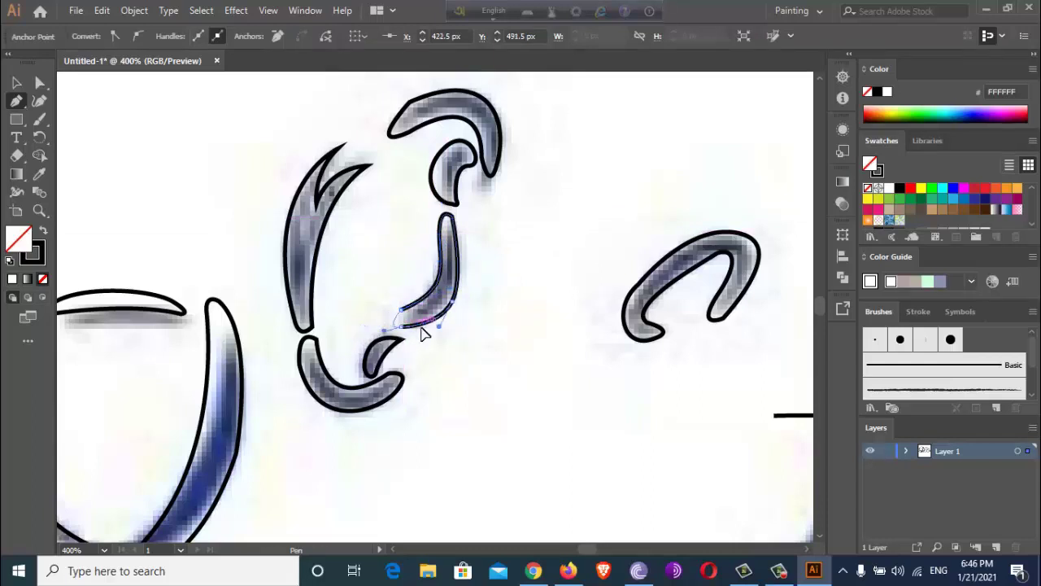
pyautogui.scroll(-3, 480, 317)
pyautogui.scroll(-2, 488, 333)
pyautogui.hscroll(2, 480, 350)
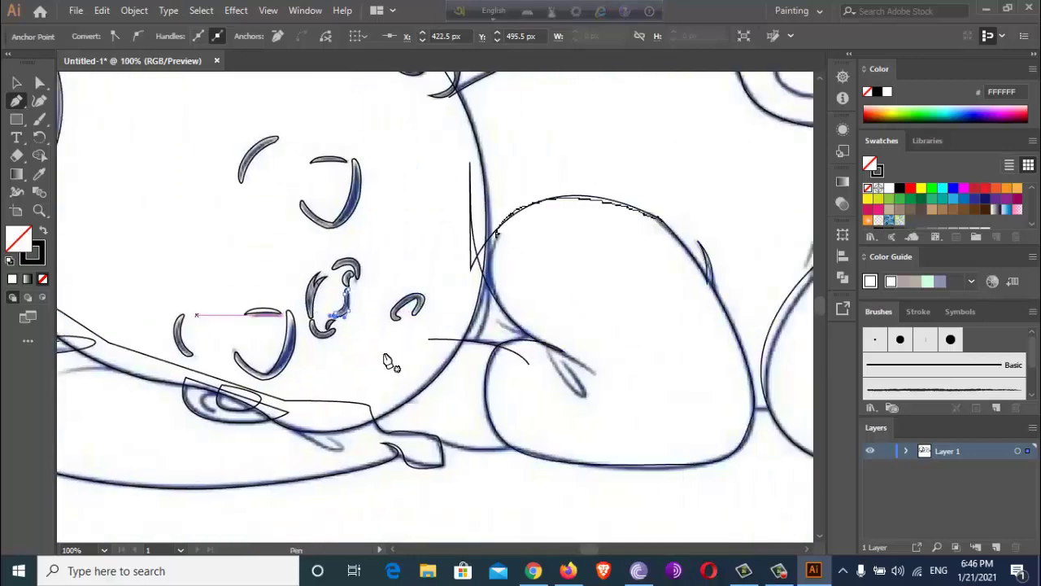
# - Draw a 64 × 42 px ellipse on the diaper, tilted to match the sketched circle
pyautogui.hotkey('ctrl', '-')
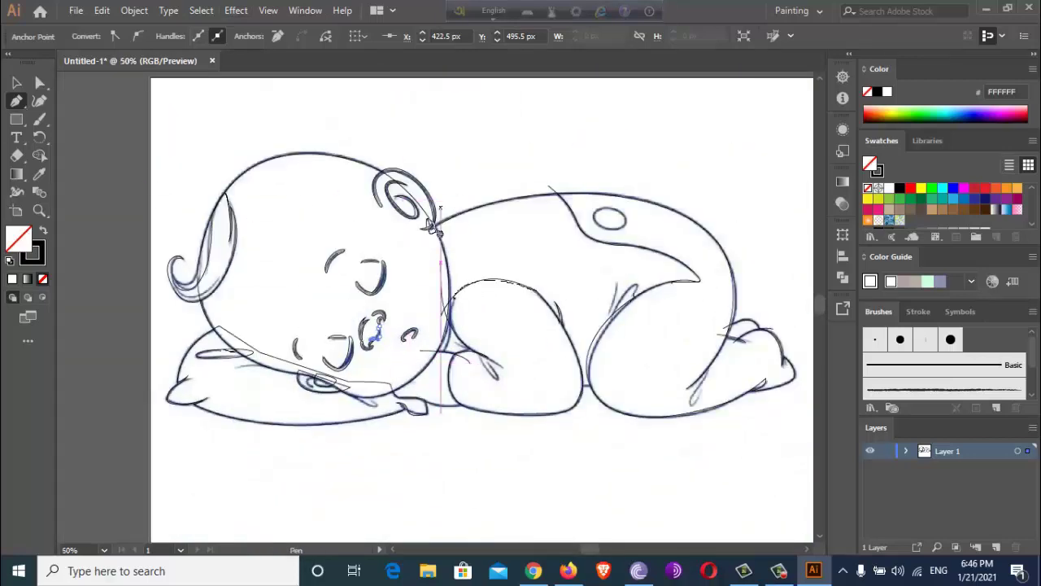
pyautogui.click(65, 143)
pyautogui.scroll(3, 514, 218)
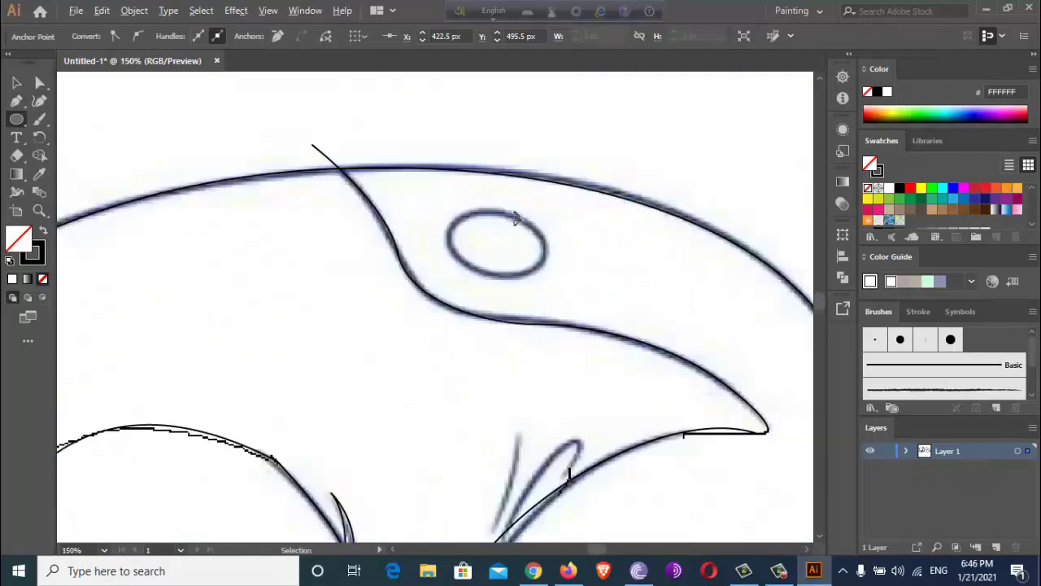
pyautogui.moveTo(525, 262); pyautogui.dragTo(551, 271)
pyautogui.press('v')
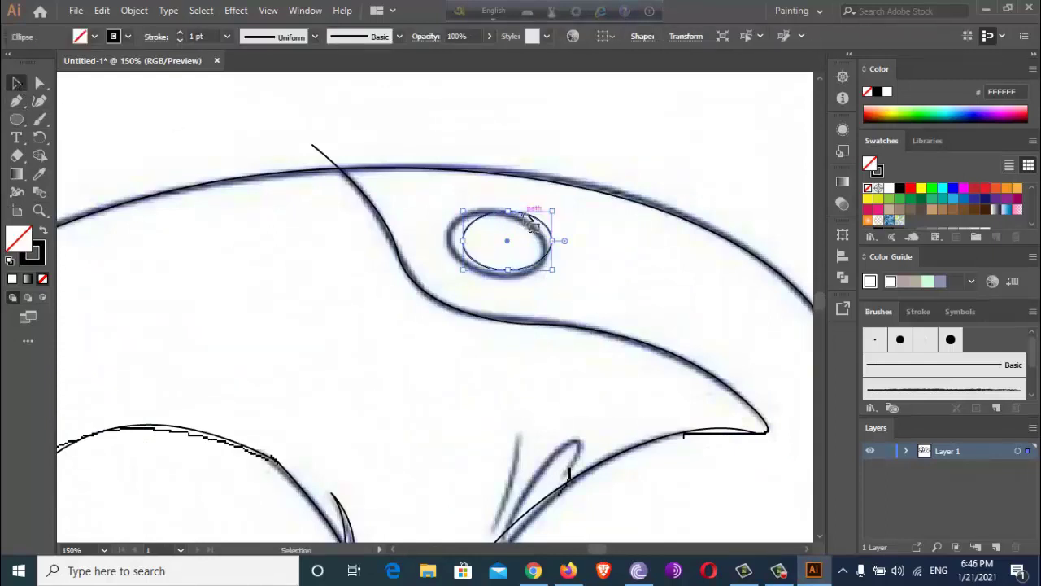
pyautogui.moveTo(517, 216); pyautogui.dragTo(507, 216)
pyautogui.moveTo(541, 246); pyautogui.dragTo(555, 255)
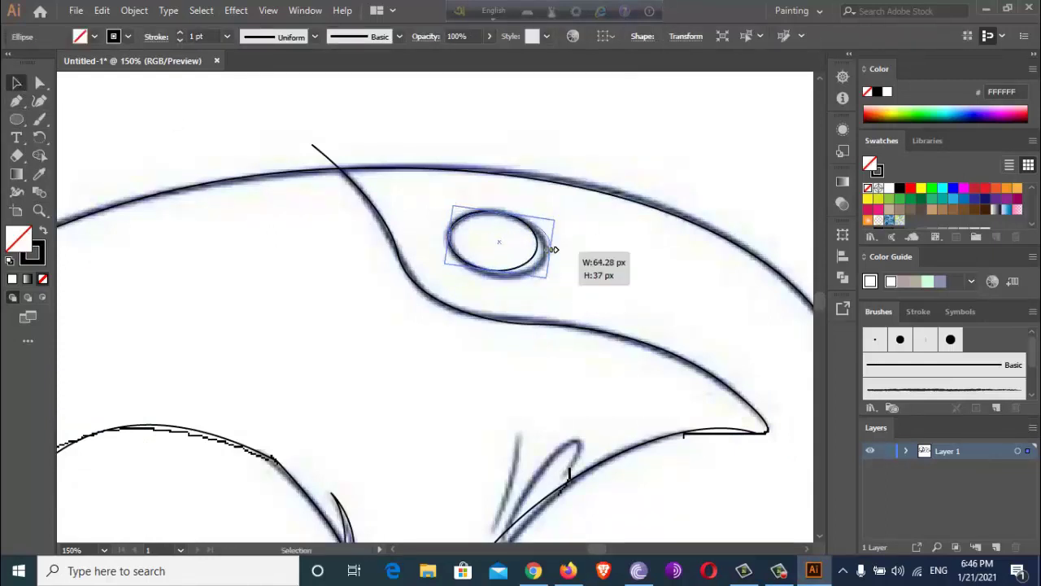
pyautogui.moveTo(494, 268); pyautogui.dragTo(494, 274)
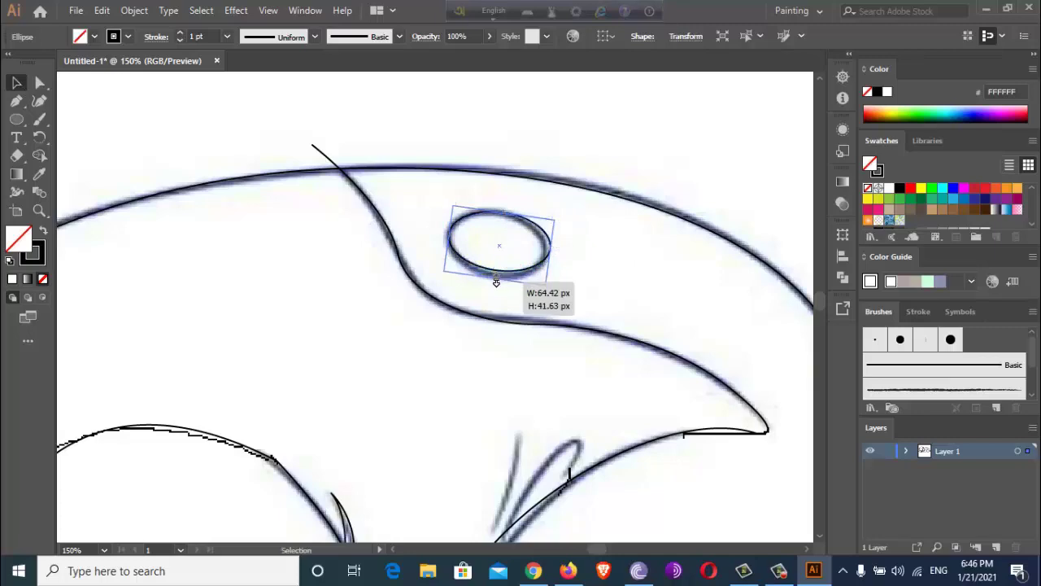
pyautogui.scroll(-3, 528, 276)
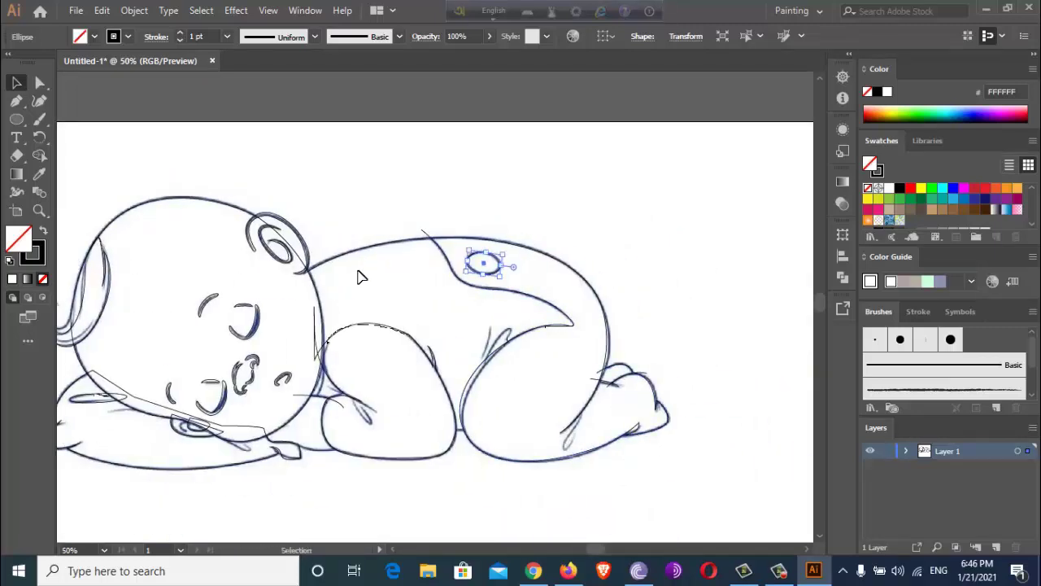
# - Pen the curved crease line near the arm, then zoom out to the full artboard
pyautogui.click(16, 101)
pyautogui.scroll(2, 486, 375)
pyautogui.scroll(1, 485, 375)
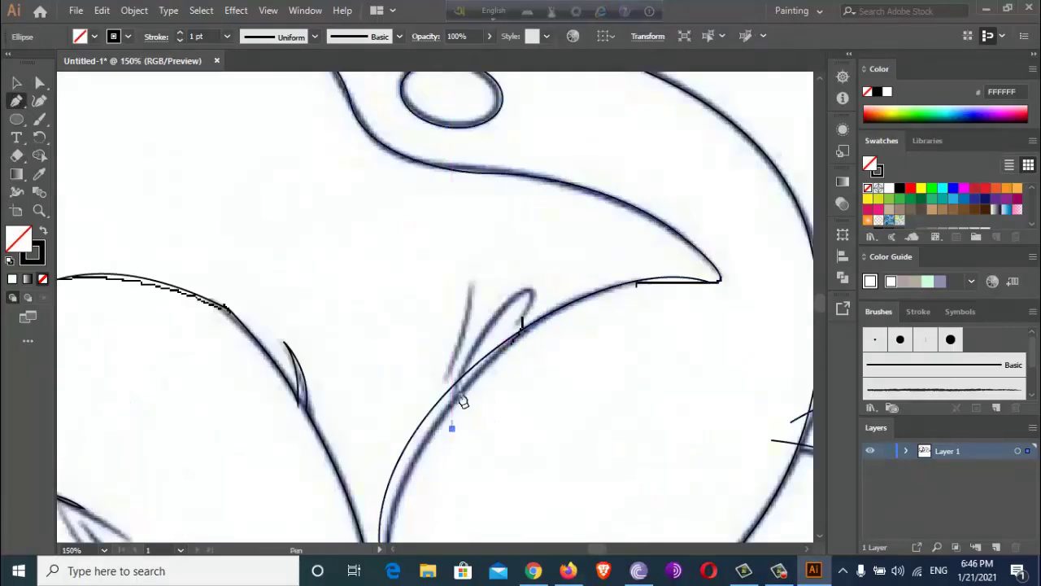
pyautogui.click(529, 294)
pyautogui.click(528, 291)
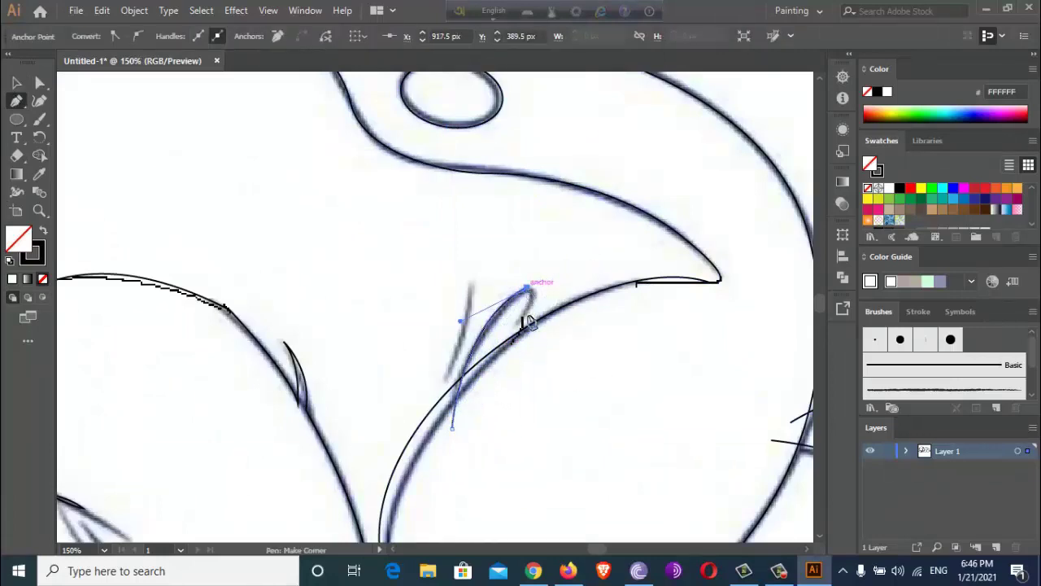
pyautogui.moveTo(496, 378); pyautogui.dragTo(474, 427)
pyautogui.hotkey('ctrl', '-')
pyautogui.hotkey('ctrl', '-')
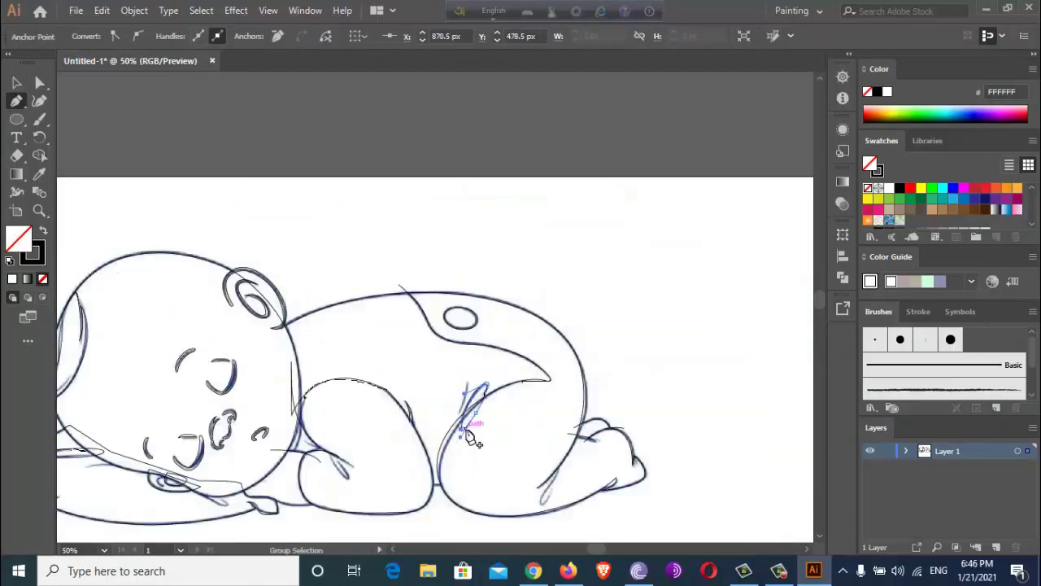
pyautogui.hotkey('ctrl', '-')
pyautogui.hotkey('ctrl', '-')
pyautogui.hotkey('ctrl', '-')
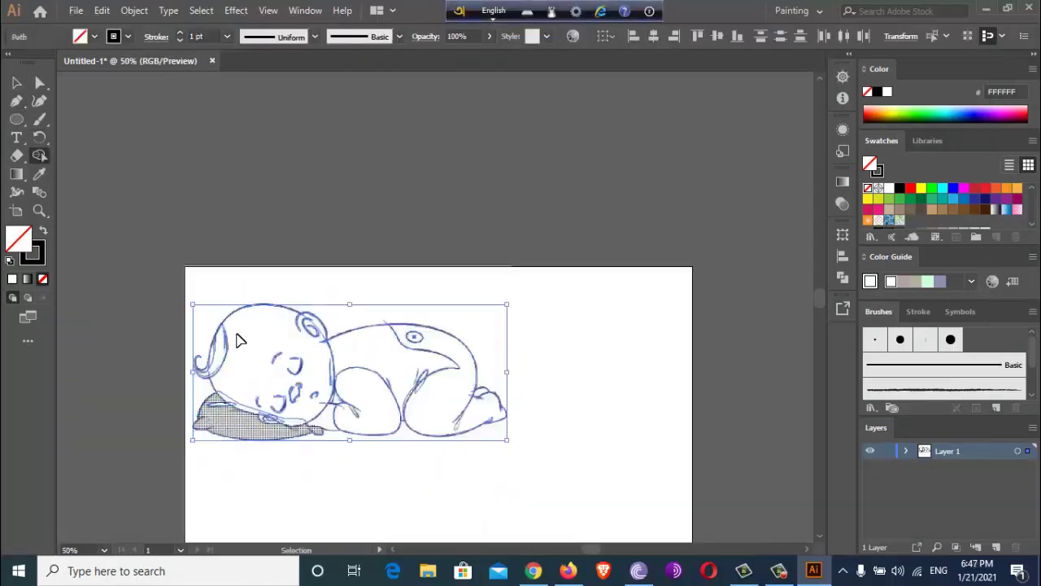
# - Merge the hair strand with its curl, and merge the pieces around the eye and pillow edge
pyautogui.keyDown('alt'); pyautogui.scroll(4, 203, 334); pyautogui.keyUp('alt')
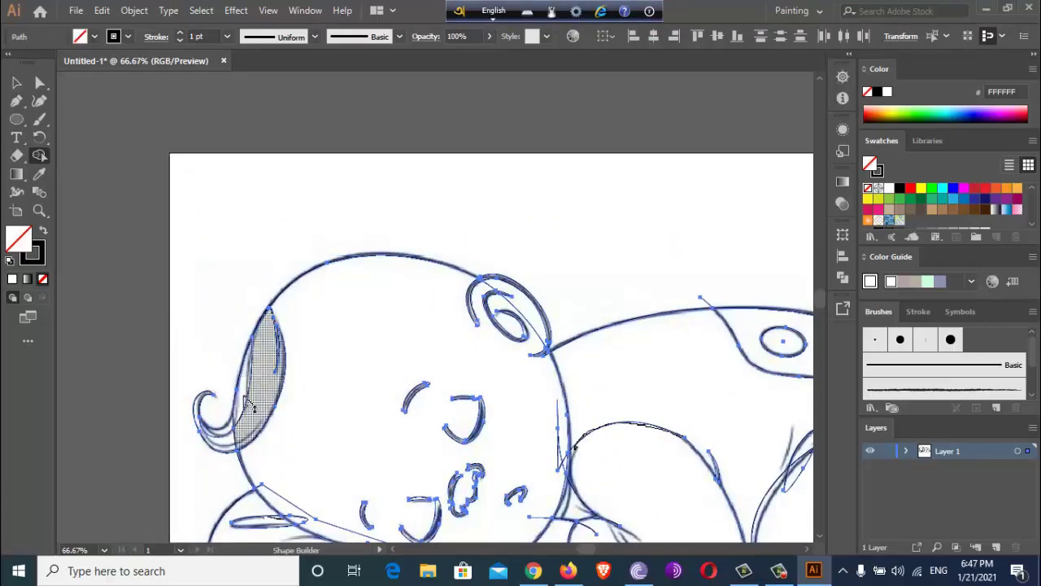
pyautogui.moveTo(252, 358); pyautogui.dragTo(241, 422)
pyautogui.keyDown('alt'); pyautogui.scroll(3, 241, 422); pyautogui.keyUp('alt')
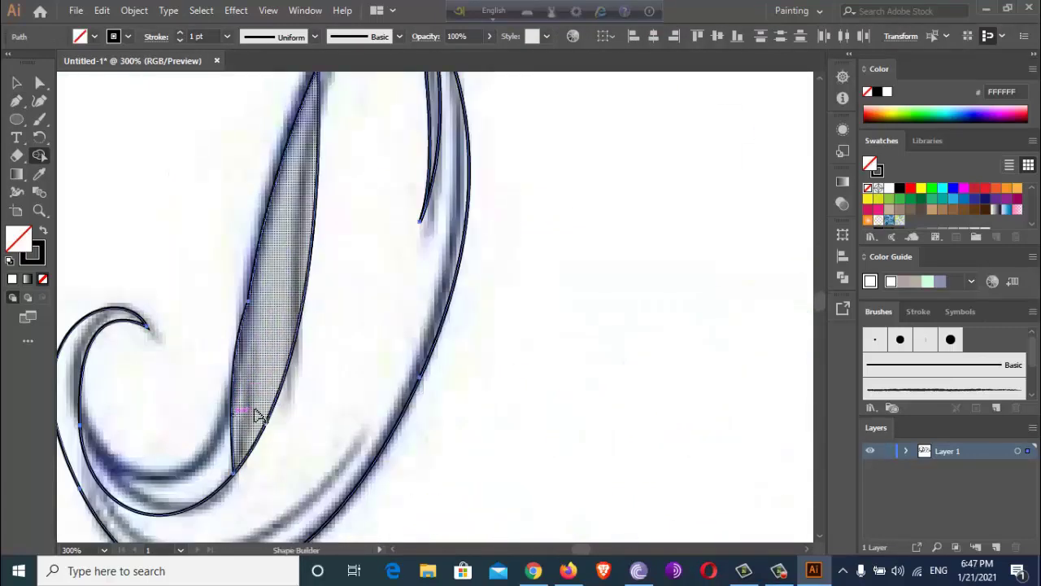
pyautogui.keyDown('alt'); pyautogui.scroll(-2, 256, 418); pyautogui.keyUp('alt')
pyautogui.keyDown('alt'); pyautogui.scroll(-1, 298, 425); pyautogui.keyUp('alt')
pyautogui.keyDown('alt'); pyautogui.scroll(-1, 360, 399); pyautogui.keyUp('alt')
pyautogui.hscroll(2, 399, 351)
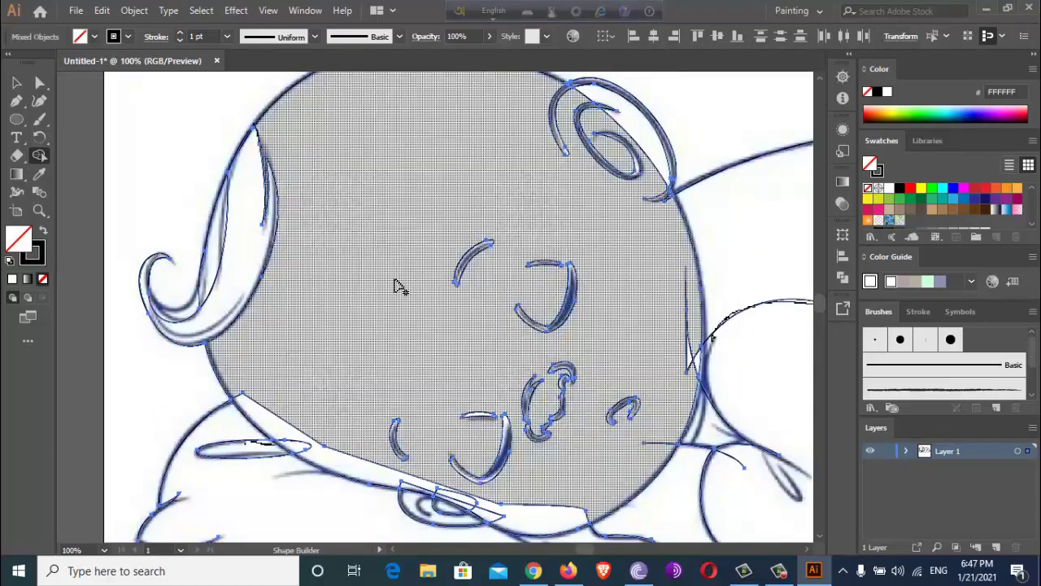
pyautogui.scroll(-2, 297, 389)
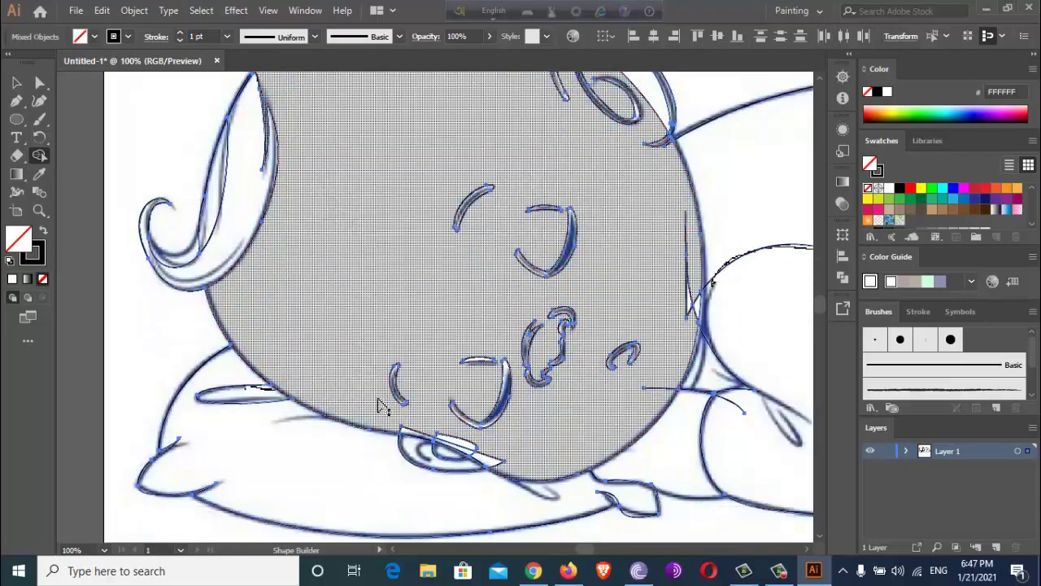
pyautogui.keyDown('alt'); pyautogui.scroll(4, 456, 390); pyautogui.keyUp('alt')
pyautogui.moveTo(317, 407); pyautogui.dragTo(587, 510)
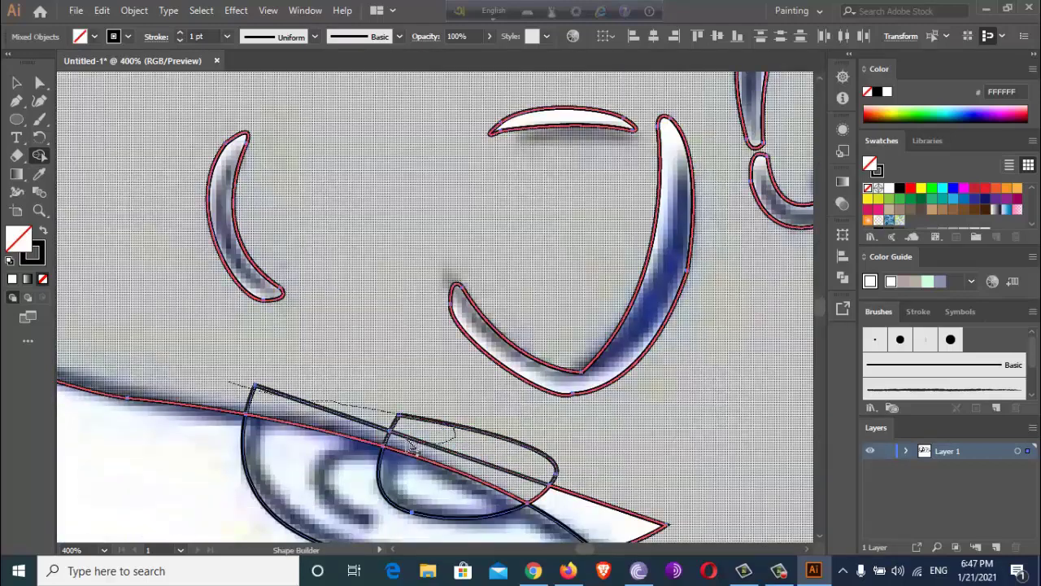
# - Delete the stray curved segment with Shape Builder
pyautogui.keyDown('alt'); pyautogui.scroll(-2, 534, 429); pyautogui.keyUp('alt')
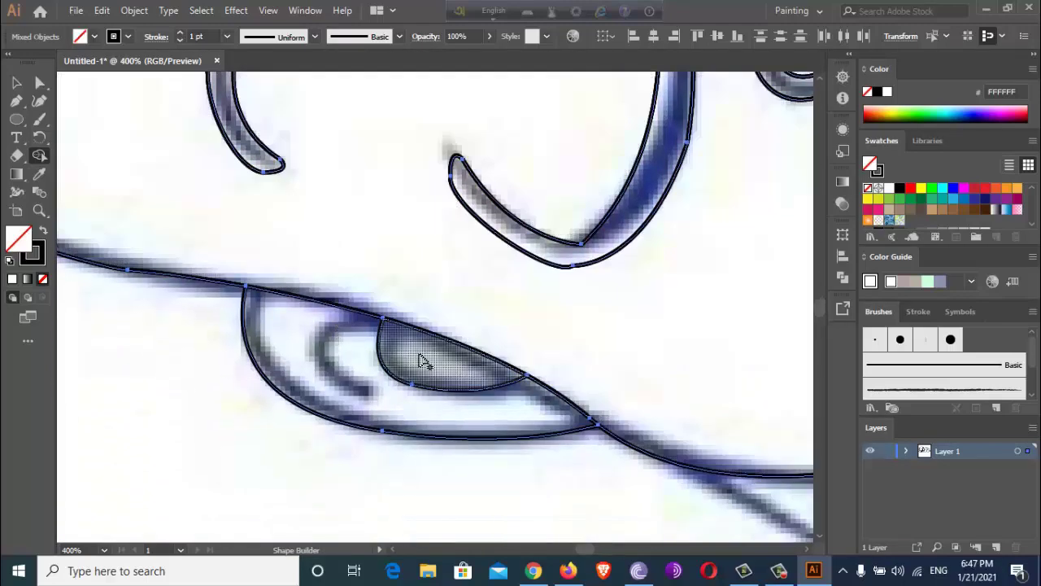
pyautogui.keyDown('alt'); pyautogui.scroll(-3, 321, 358); pyautogui.keyUp('alt')
pyautogui.keyDown('alt'); pyautogui.scroll(1, 322, 357); pyautogui.keyUp('alt')
pyautogui.keyDown('alt'); pyautogui.scroll(2, 196, 358); pyautogui.keyUp('alt')
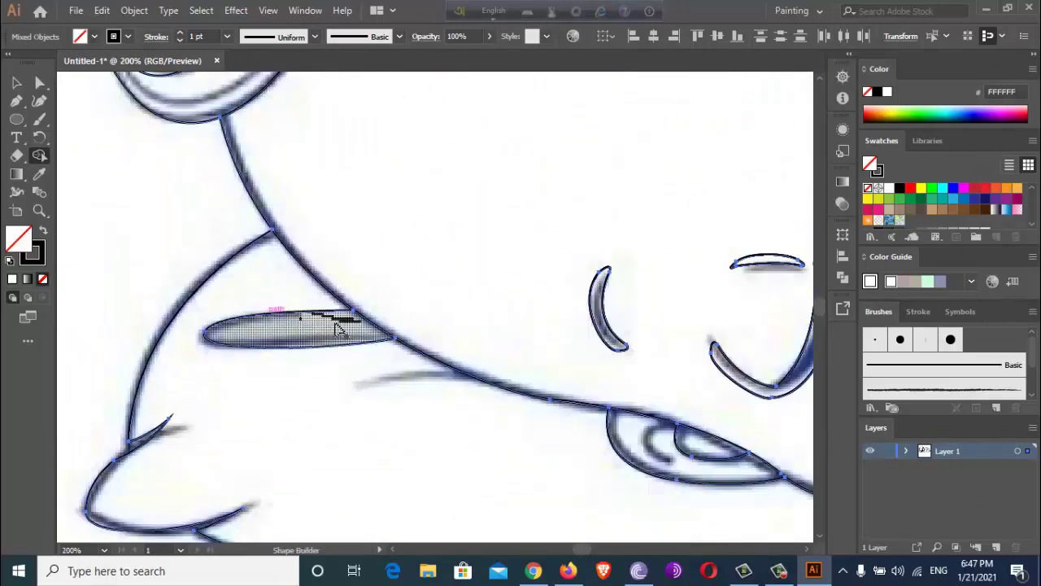
pyautogui.scroll(-3, 301, 394)
pyautogui.hscroll(2, 477, 376)
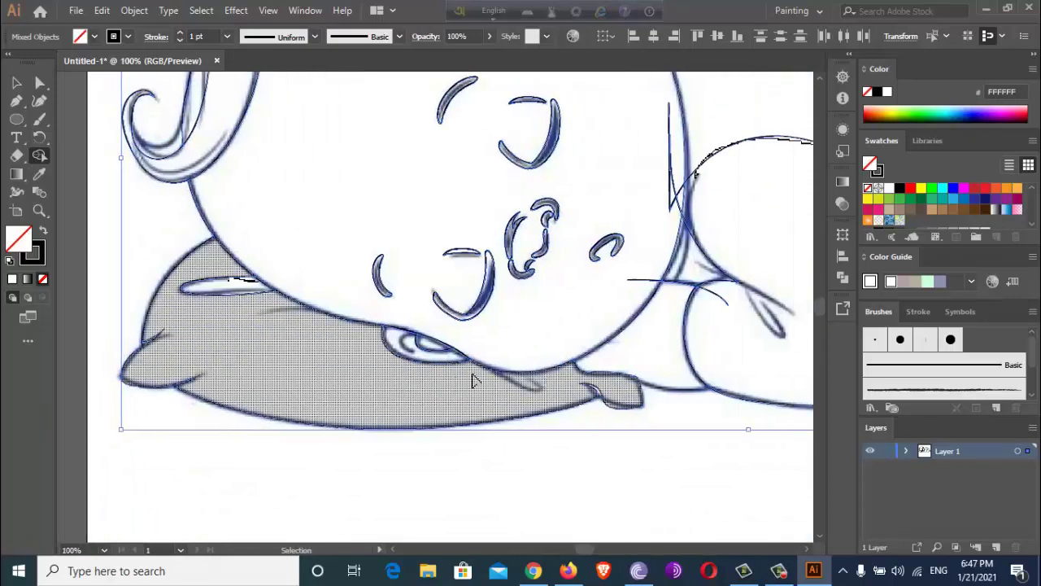
pyautogui.keyDown('alt'); pyautogui.scroll(1, 620, 306); pyautogui.keyUp('alt')
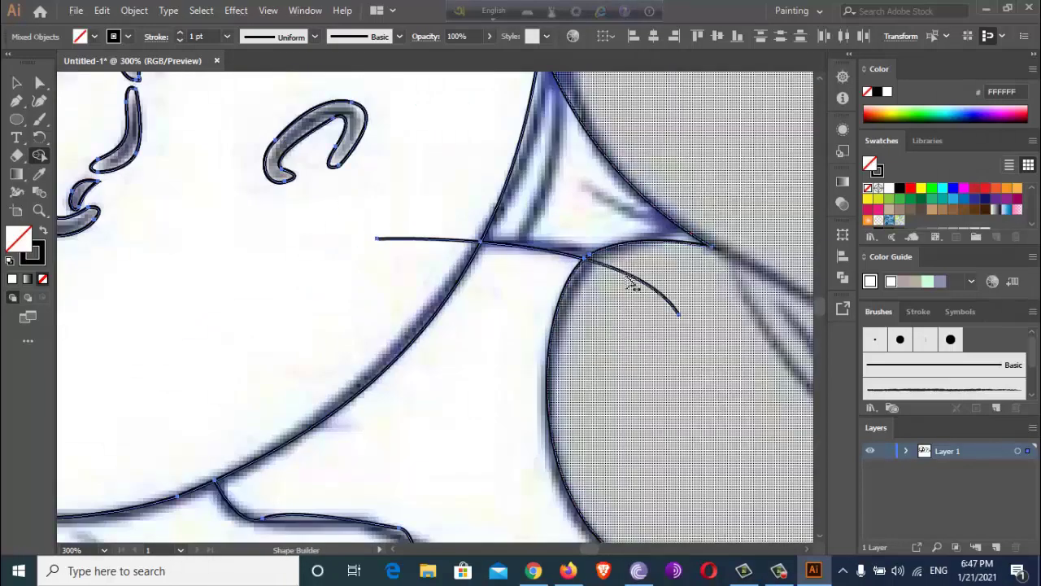
pyautogui.keyDown('alt'); pyautogui.click(632, 284); pyautogui.keyUp('alt')
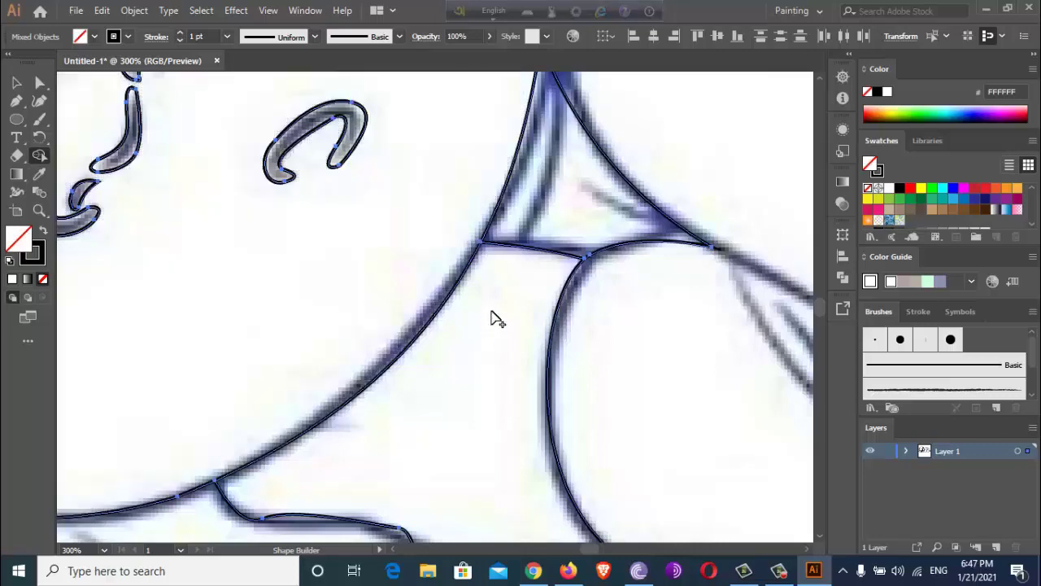
pyautogui.scroll(-3, 521, 342)
# - Draw a curved pen line along the leg's lower edge and select all paths
pyautogui.press('p')
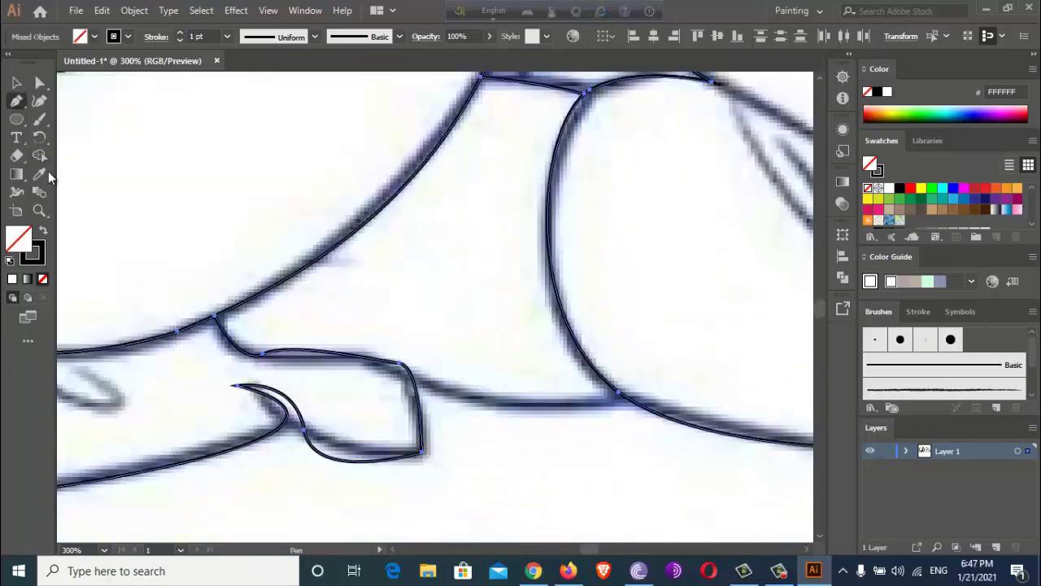
pyautogui.click(388, 372)
pyautogui.moveTo(650, 386); pyautogui.dragTo(758, 332)
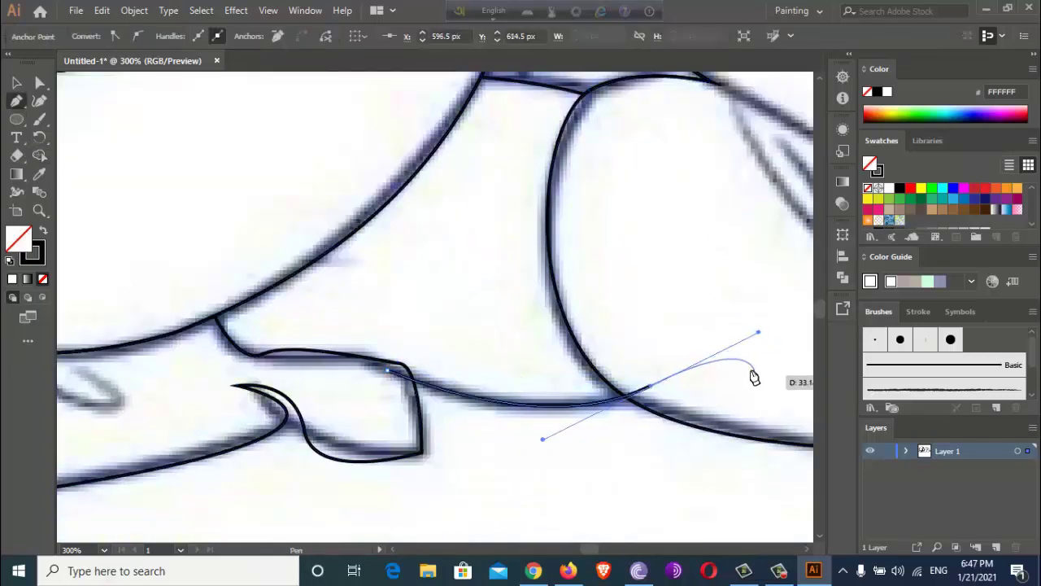
pyautogui.hotkey('ctrl', 'a')
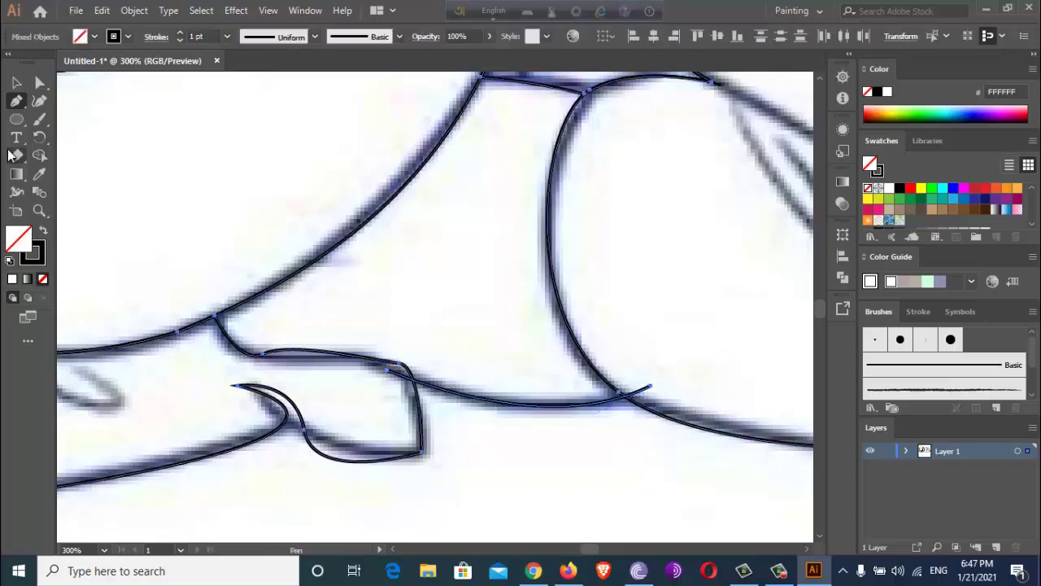
pyautogui.click(39, 156)
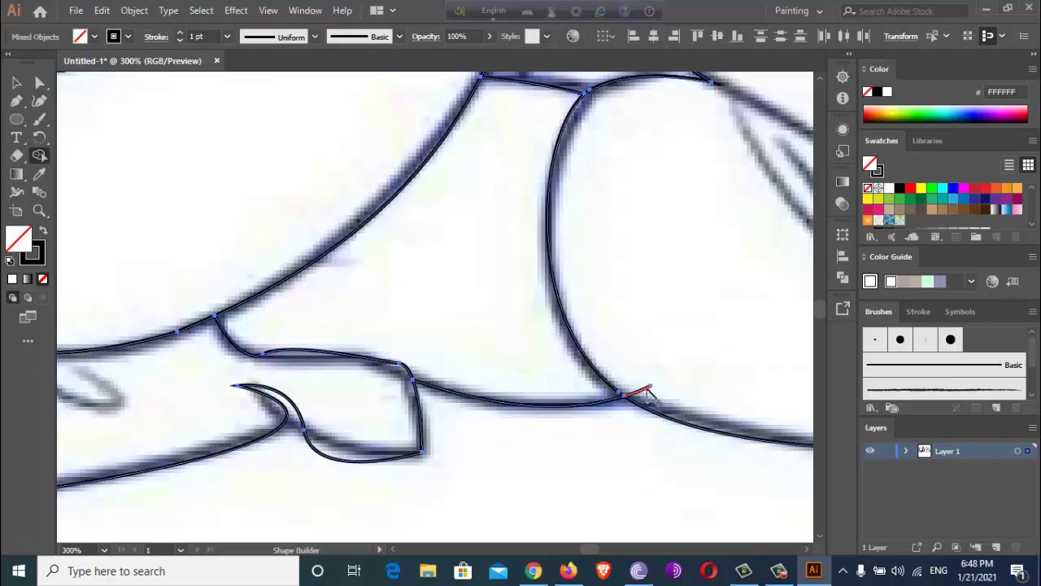
# - Add a short straight pen line bridging the gap between the two body curves
pyautogui.scroll(-4, 465, 337)
pyautogui.scroll(6, 400, 209)
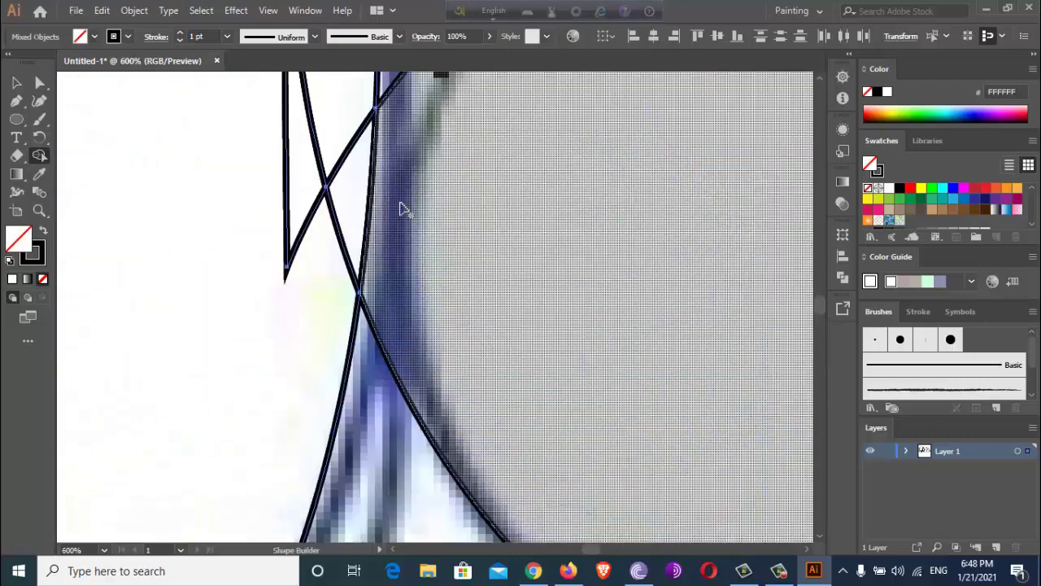
pyautogui.scroll(-2, 400, 209)
pyautogui.scroll(-2, 429, 320)
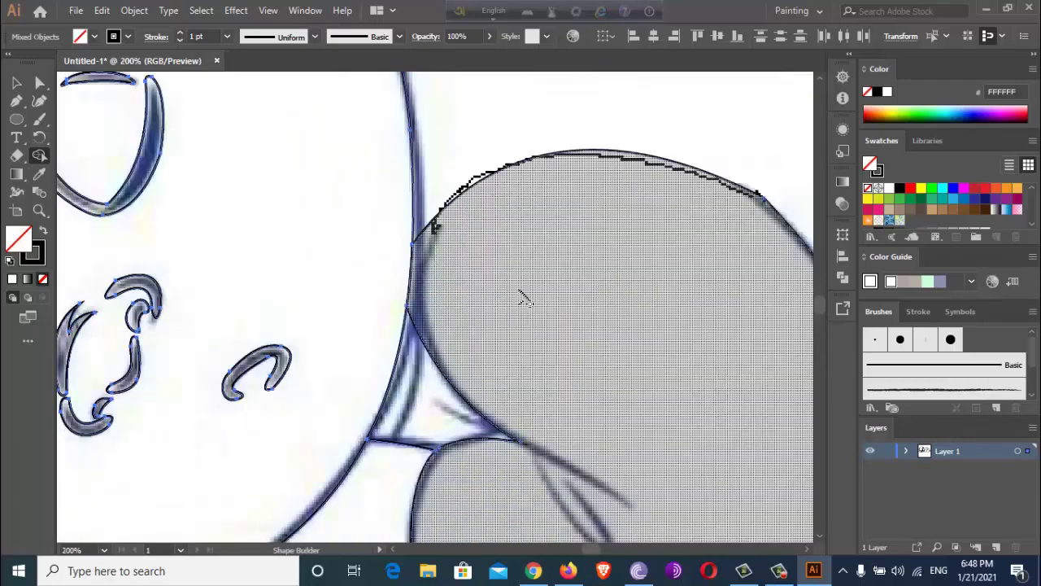
pyautogui.hscroll(2, 627, 307)
pyautogui.scroll(-2, 523, 353)
pyautogui.scroll(-1, 474, 279)
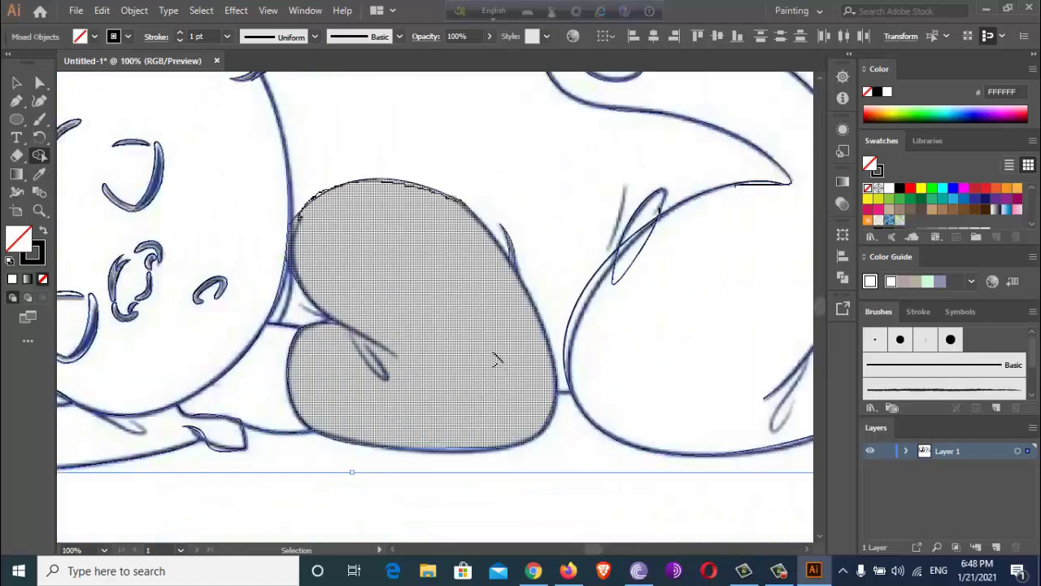
pyautogui.hscroll(1, 495, 360)
pyautogui.press('p')
pyautogui.scroll(2, 543, 401)
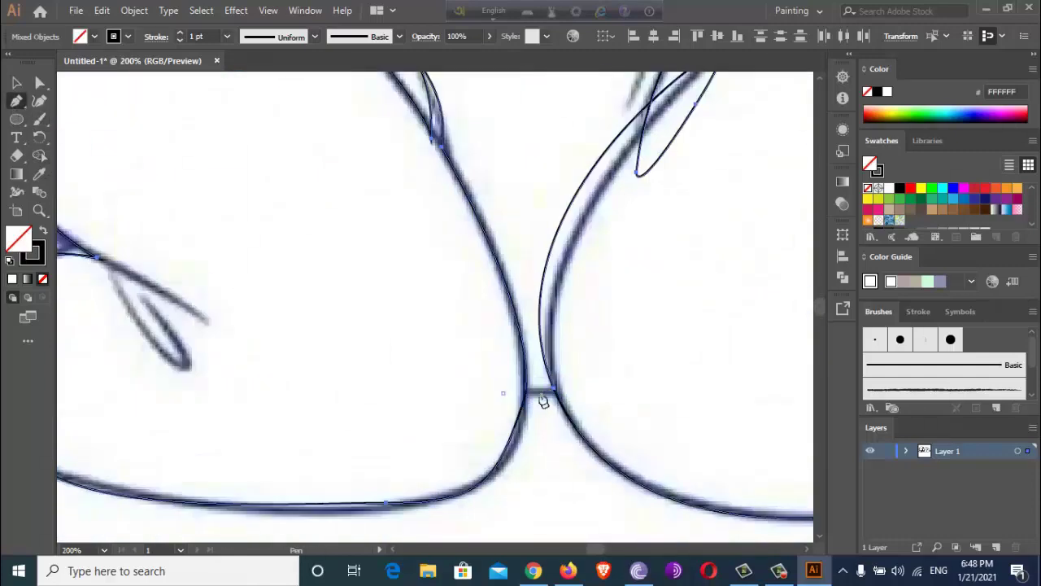
pyautogui.click(577, 389)
pyautogui.hotkey('ctrl', 'a')
pyautogui.hotkey('shift', 'm')
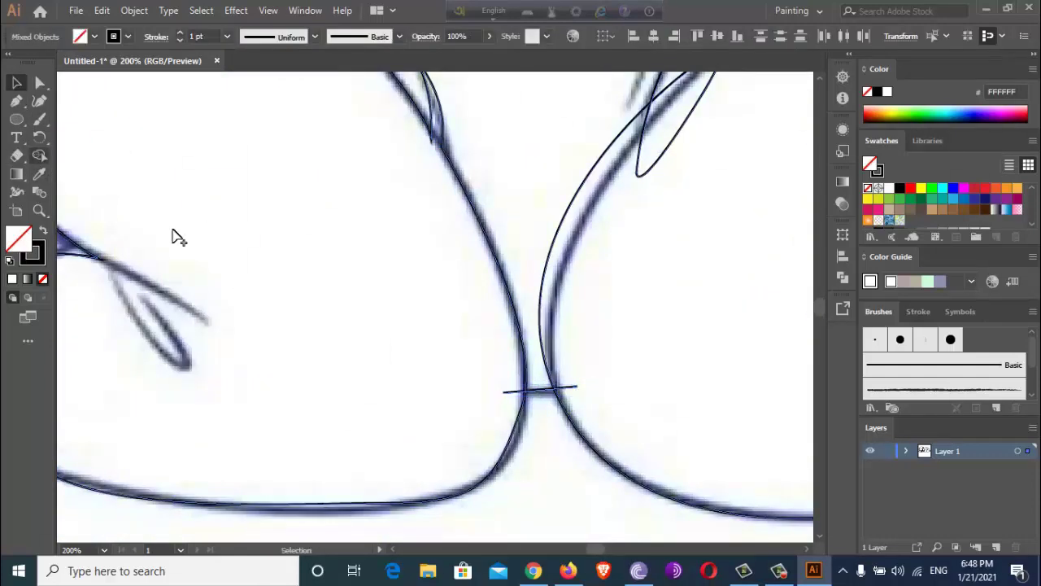
# - Trim the new line's left overhang and two stray overhanging line ends
pyautogui.keyDown('alt'); pyautogui.click(511, 391); pyautogui.keyUp('alt')
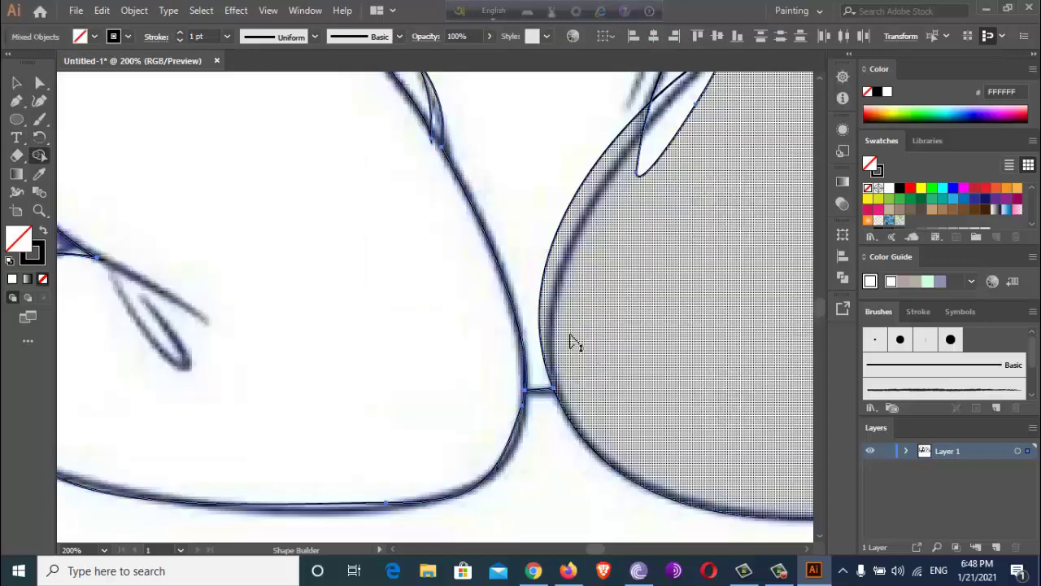
pyautogui.scroll(-3, 505, 197)
pyautogui.scroll(3, 606, 308)
pyautogui.scroll(1, 606, 307)
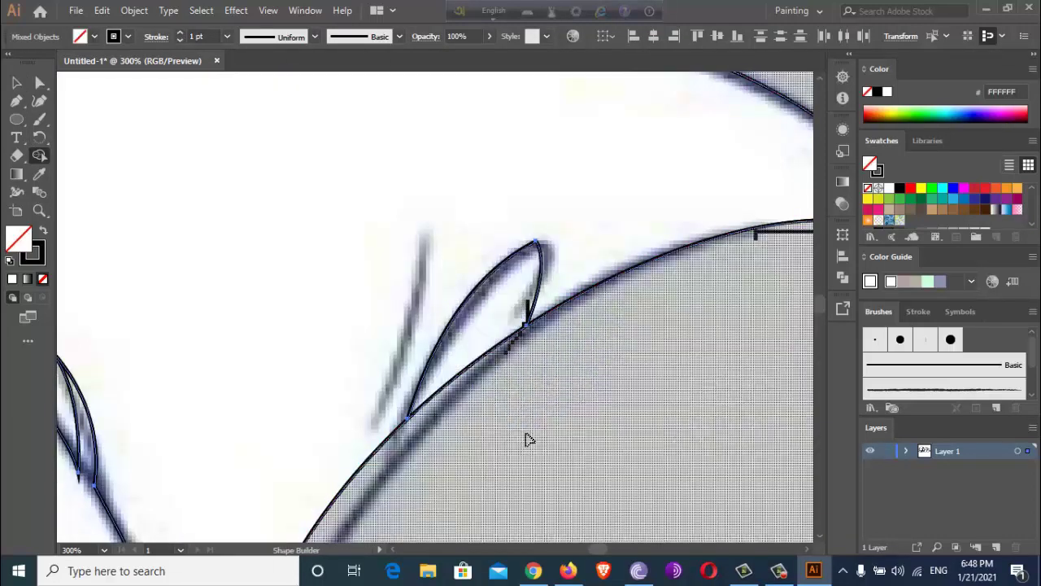
pyautogui.scroll(-3, 528, 435)
pyautogui.scroll(3, 297, 244)
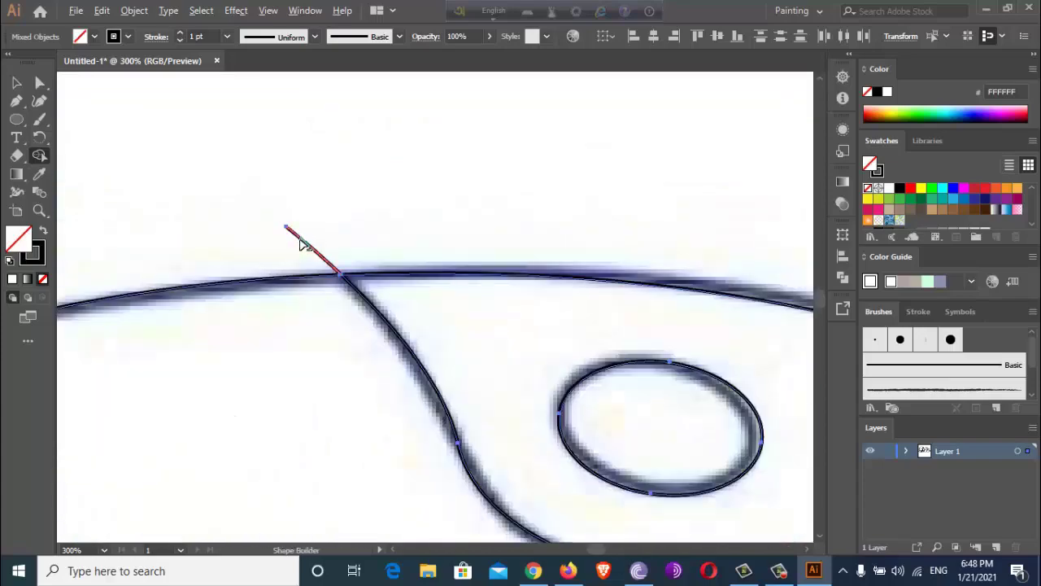
pyautogui.scroll(-3, 300, 244)
pyautogui.scroll(3, 574, 318)
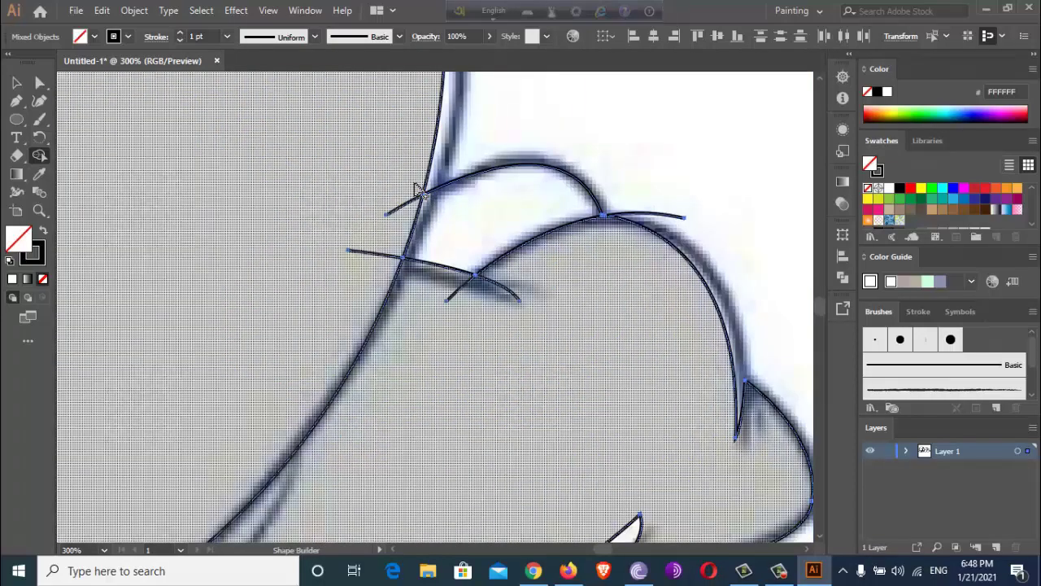
pyautogui.keyDown('alt'); pyautogui.click(395, 209); pyautogui.keyUp('alt')
pyautogui.keyDown('alt'); pyautogui.click(383, 254); pyautogui.keyUp('alt')
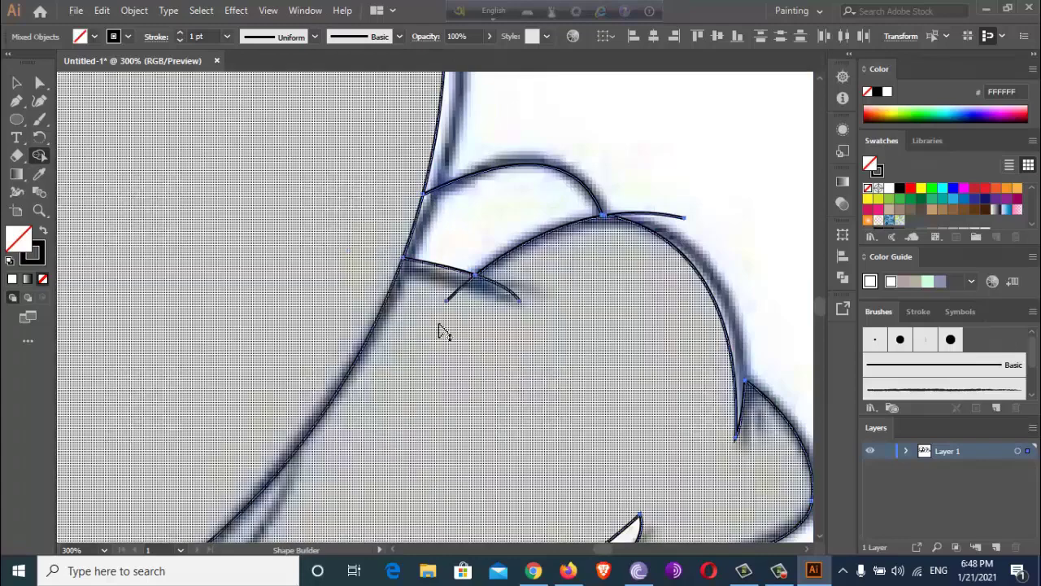
# - Zoom in and remove the short crossing stubs near the ear
pyautogui.press('z')
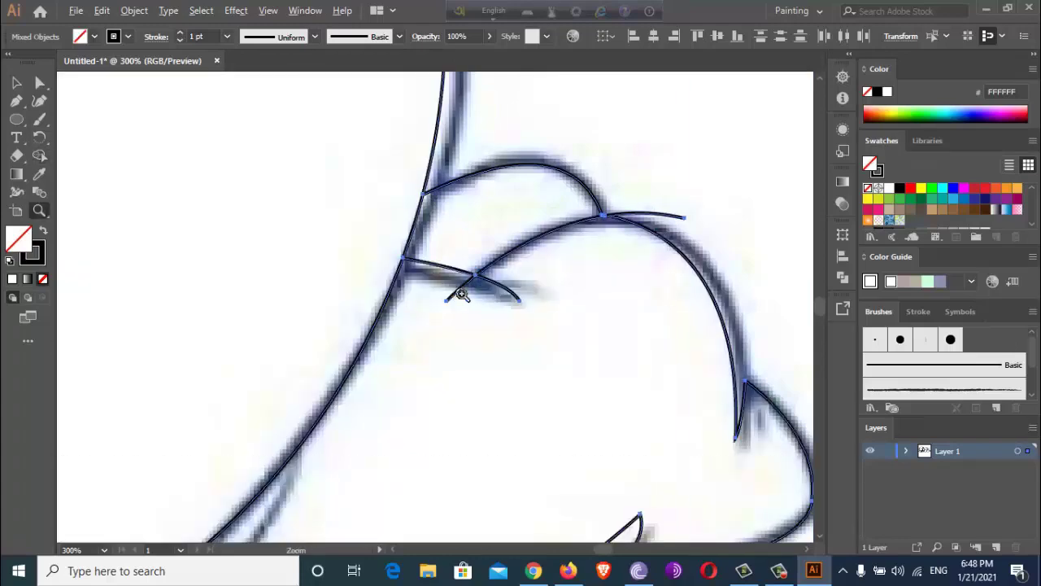
pyautogui.click(39, 156)
pyautogui.keyDown('alt'); pyautogui.click(457, 290); pyautogui.keyUp('alt')
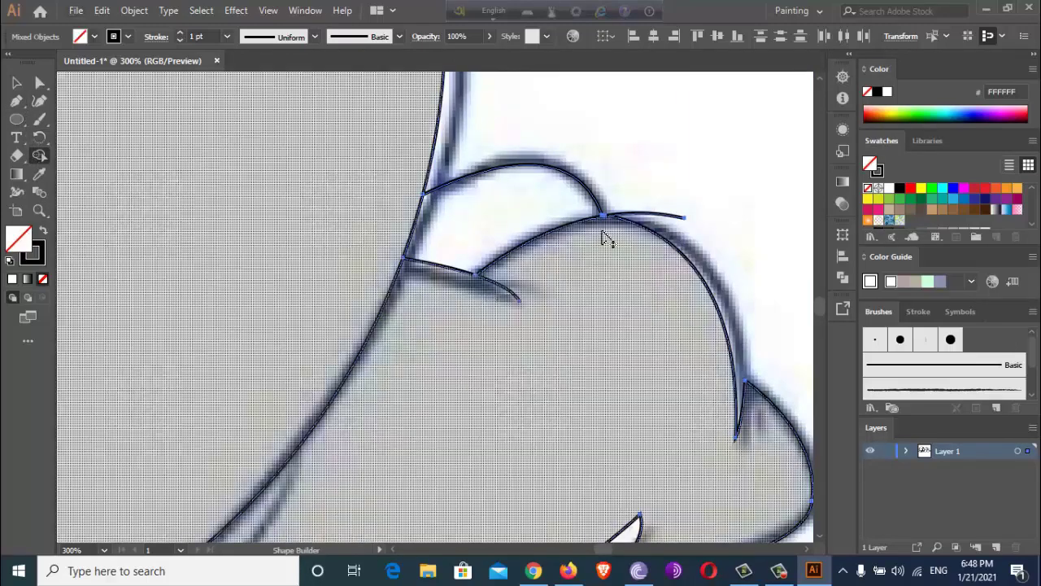
pyautogui.hotkey('ctrl', '-')
pyautogui.hotkey('ctrl', '-')
pyautogui.hotkey('ctrl', '-')
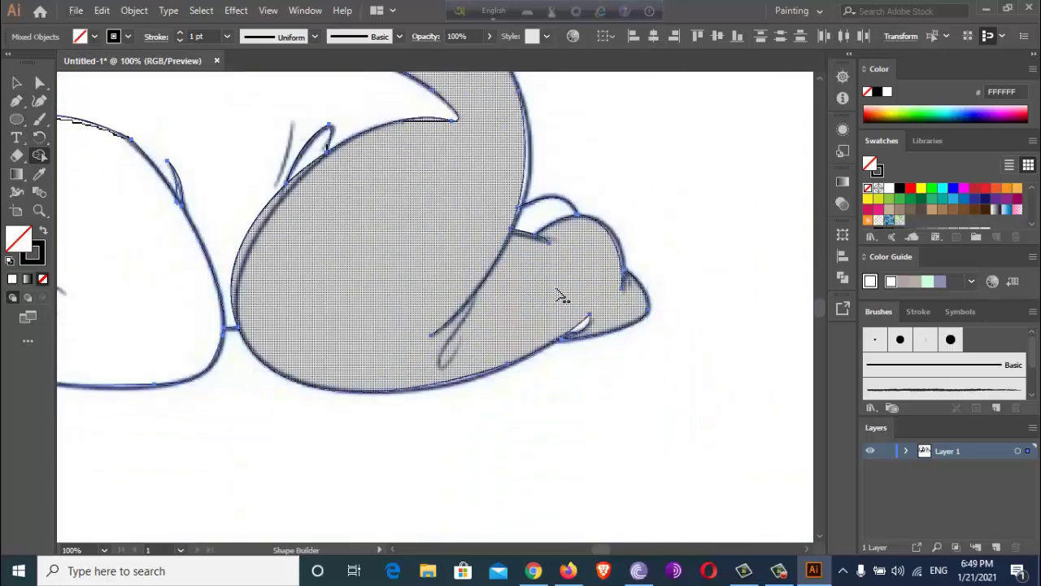
pyautogui.hotkey('ctrl', '+')
pyautogui.hotkey('ctrl', '+')
pyautogui.hotkey('ctrl', '+')
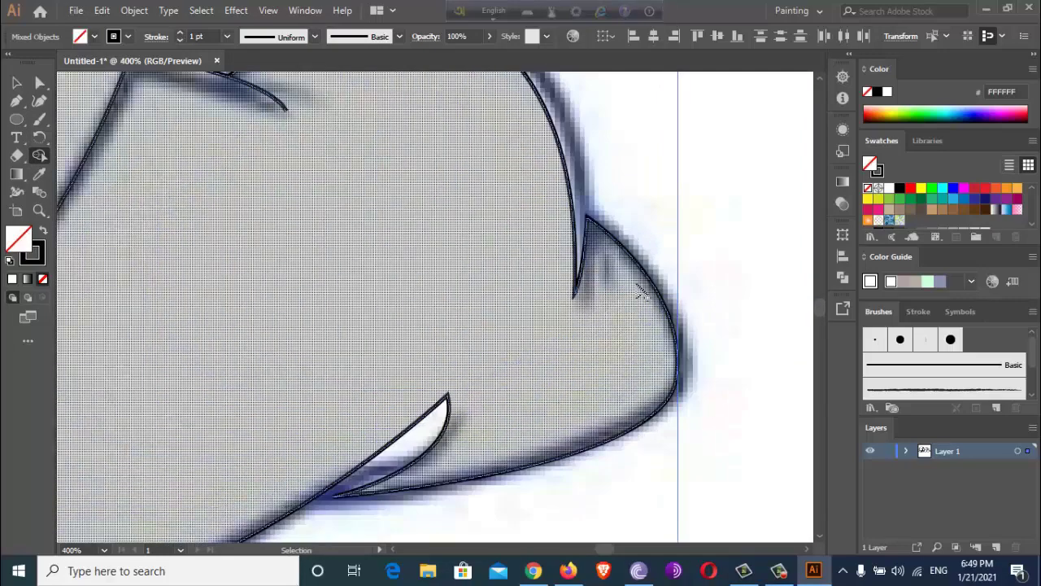
pyautogui.hotkey('ctrl', '-')
pyautogui.hotkey('ctrl', '-')
pyautogui.scroll(1, 280, 244)
pyautogui.scroll(2, 325, 314)
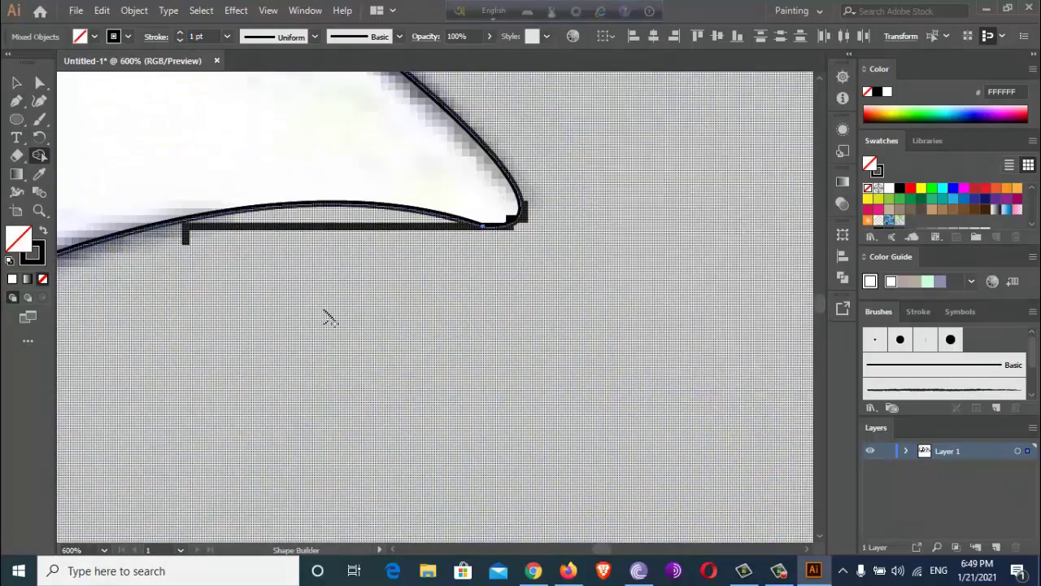
pyautogui.scroll(-4, 337, 333)
pyautogui.hscroll(-3, 204, 331)
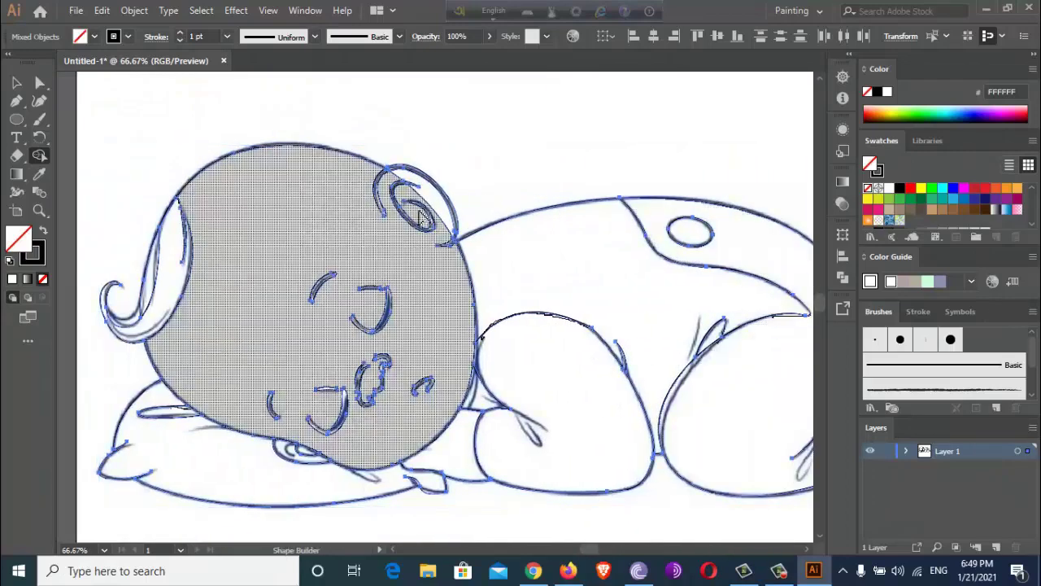
pyautogui.scroll(5, 390, 207)
pyautogui.scroll(-1, 391, 207)
pyautogui.scroll(-1, 360, 353)
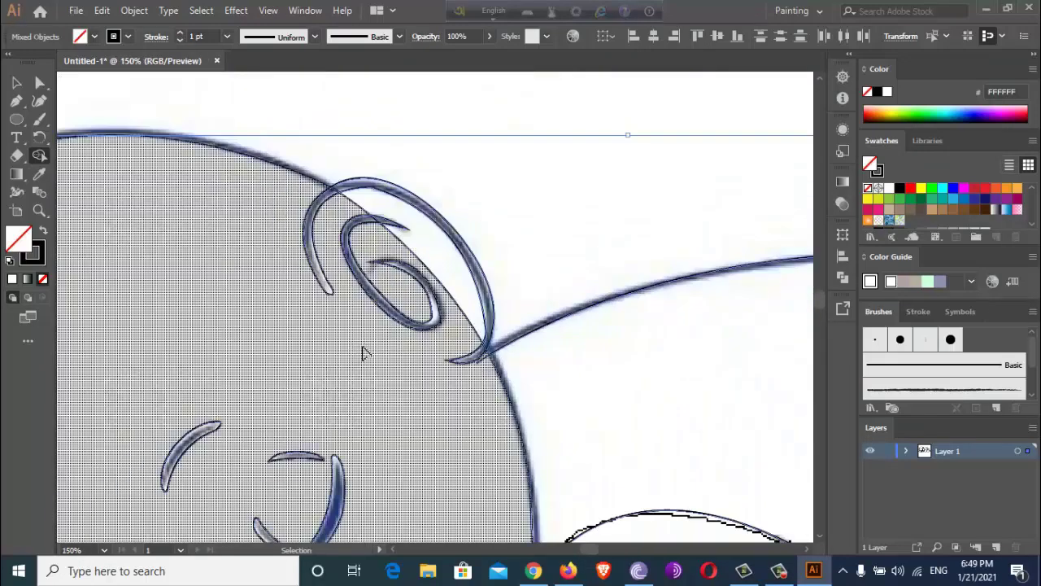
pyautogui.scroll(-2, 256, 355)
pyautogui.scroll(-1, 256, 354)
# - Reselect all the drawing's paths with a marquee and return to Shape Builder
pyautogui.press('v')
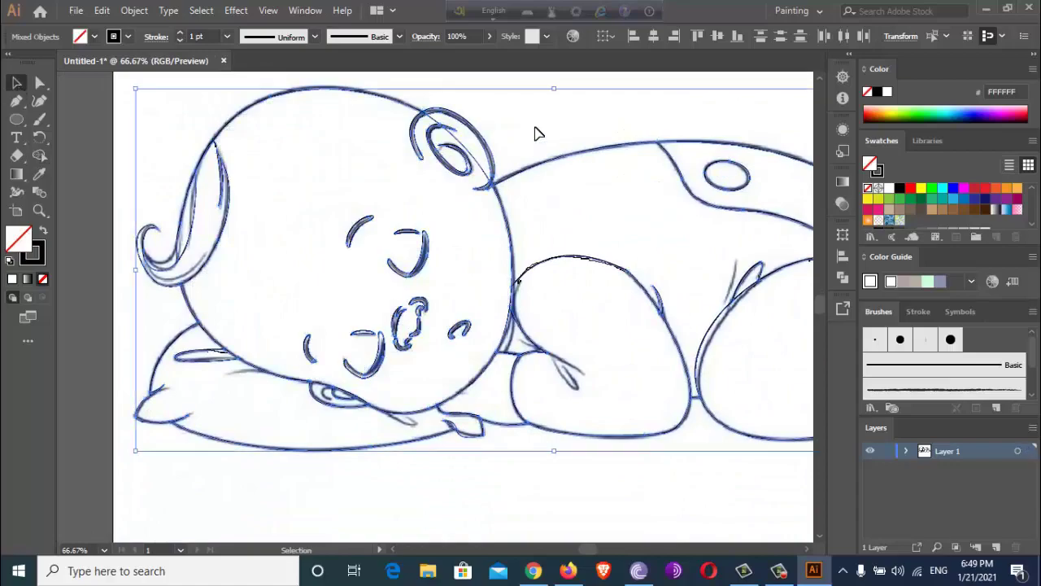
pyautogui.click(539, 132)
pyautogui.moveTo(256, 81); pyautogui.dragTo(576, 340)
pyautogui.hotkey('shift', 'm')
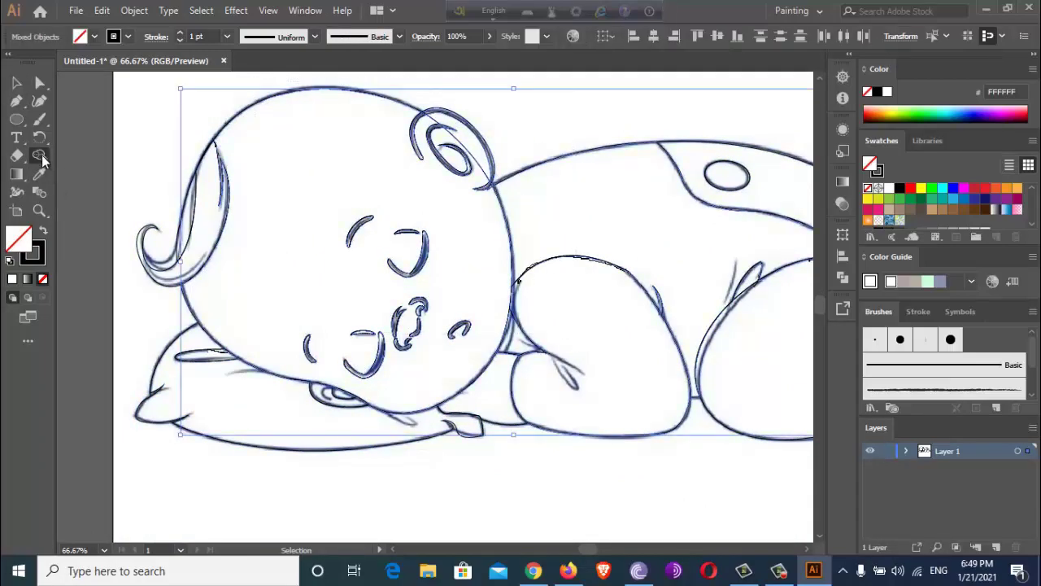
pyautogui.scroll(2, 475, 164)
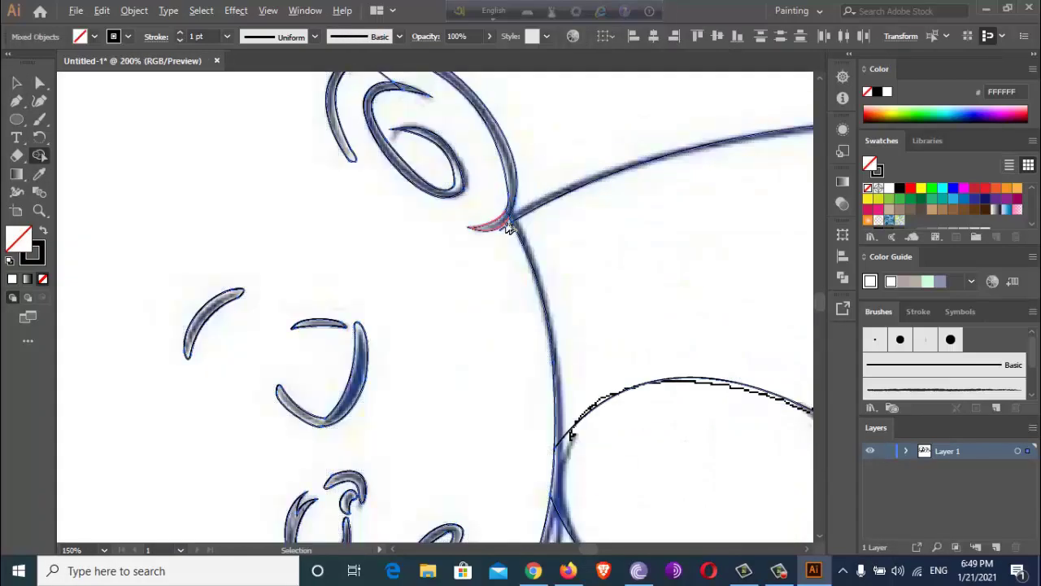
pyautogui.scroll(5, 496, 246)
pyautogui.scroll(-4, 491, 252)
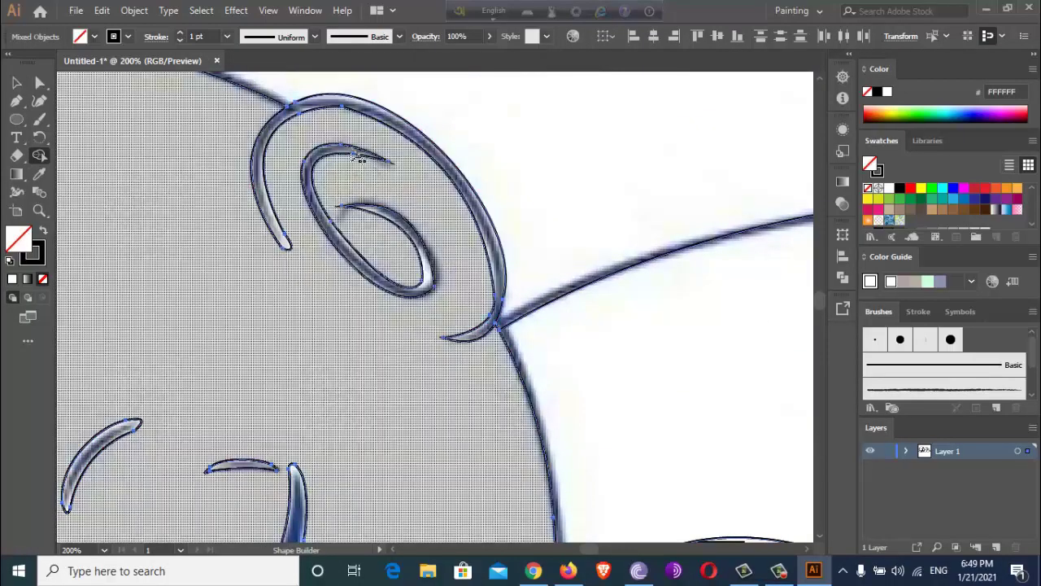
# - Give the ear path a solid black fill by swapping fill and stroke
pyautogui.scroll(1, 349, 204)
pyautogui.scroll(-3, 353, 220)
pyautogui.scroll(-1, 353, 225)
pyautogui.click(18, 83)
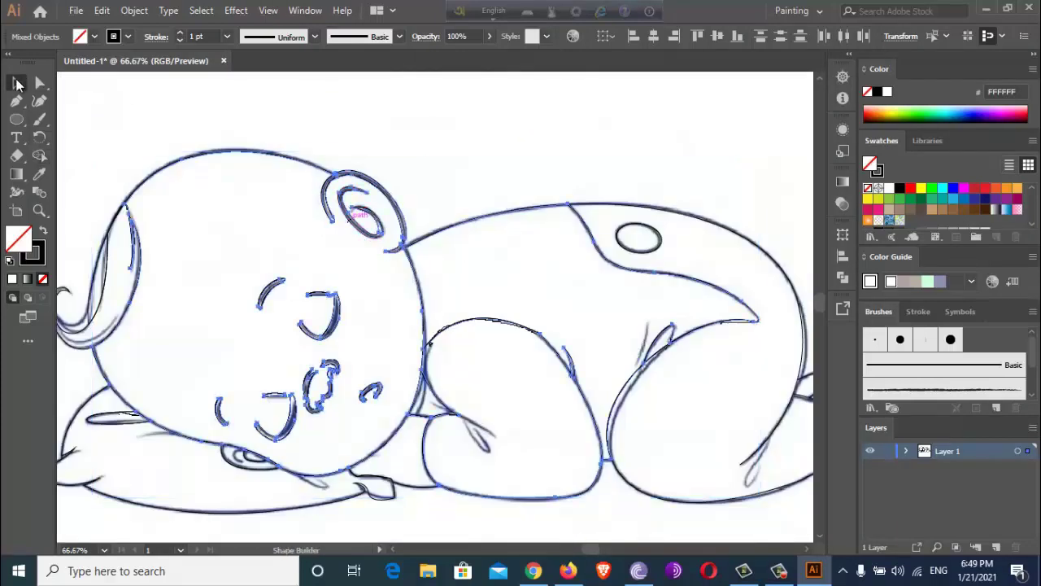
pyautogui.click(329, 168)
pyautogui.click(364, 182)
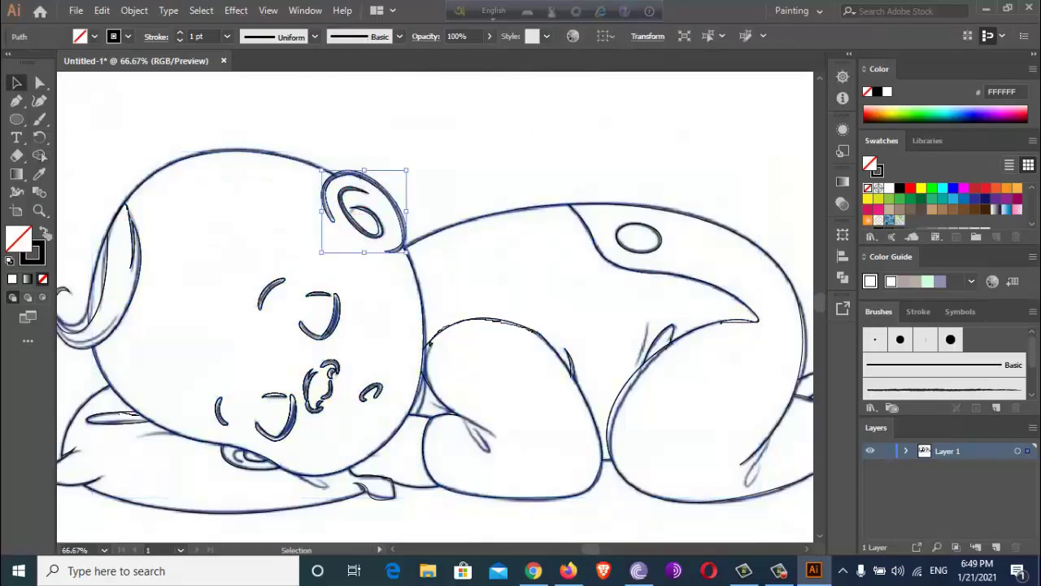
pyautogui.hotkey('shift', 'x')
pyautogui.click(96, 198)
# - Try a black fill on the hair strand and its inner path, then undo it
pyautogui.hscroll(-2, 96, 197)
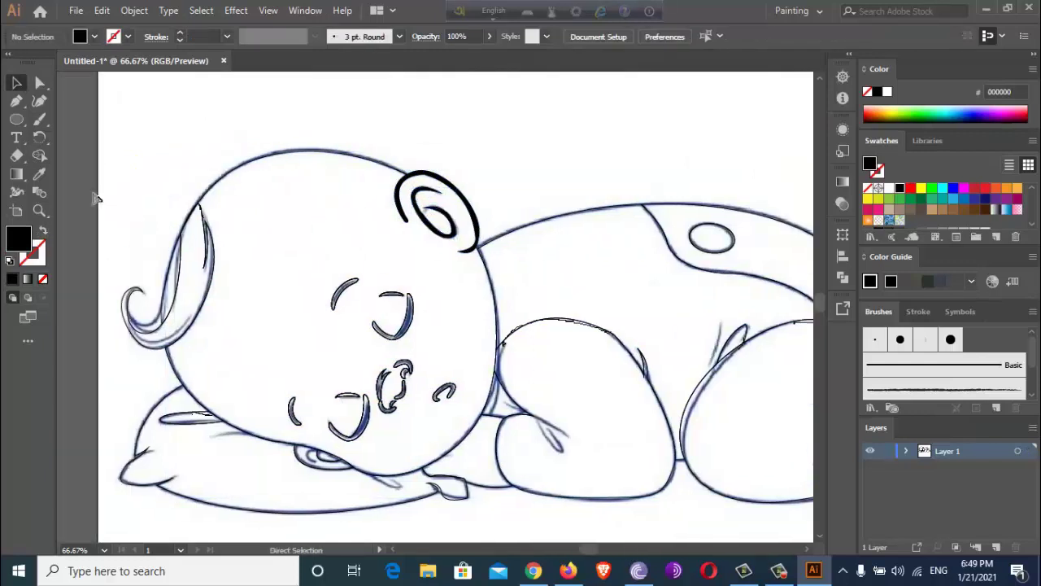
pyautogui.click(217, 257)
pyautogui.click(44, 231)
pyautogui.click(129, 179)
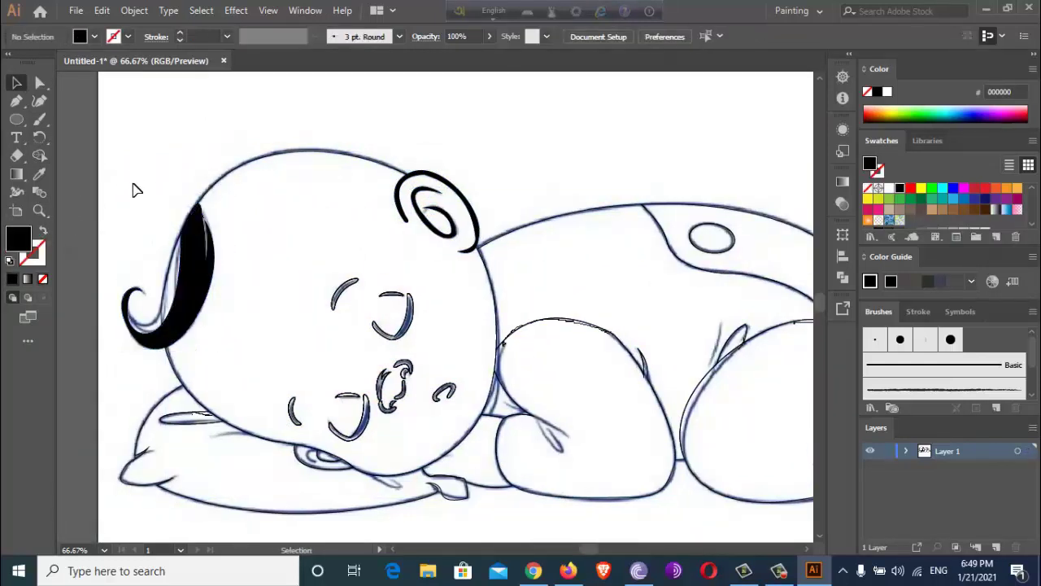
pyautogui.click(161, 263)
pyautogui.click(45, 231)
pyautogui.click(128, 203)
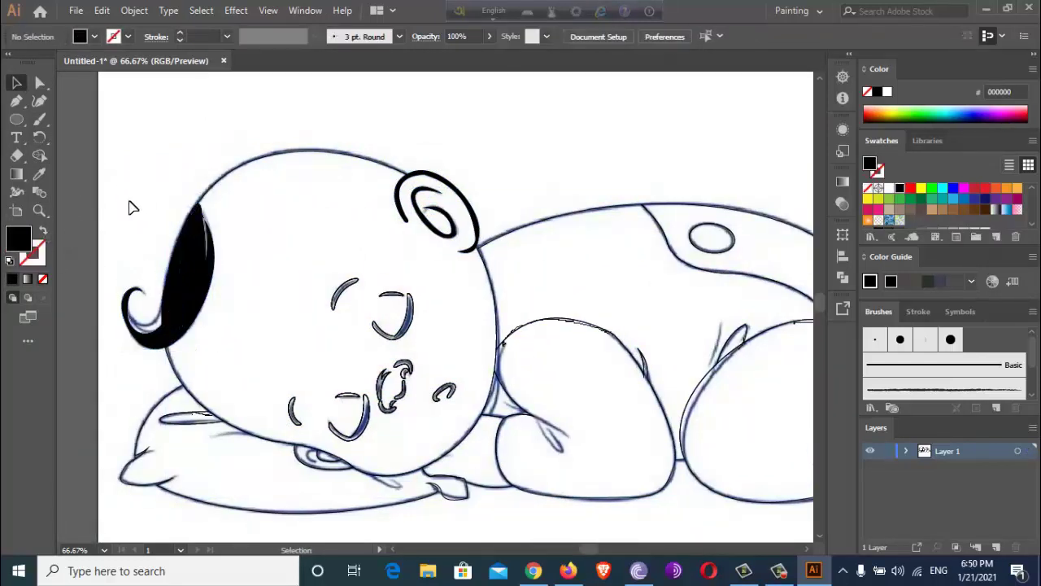
pyautogui.hotkey('ctrl', 'z')
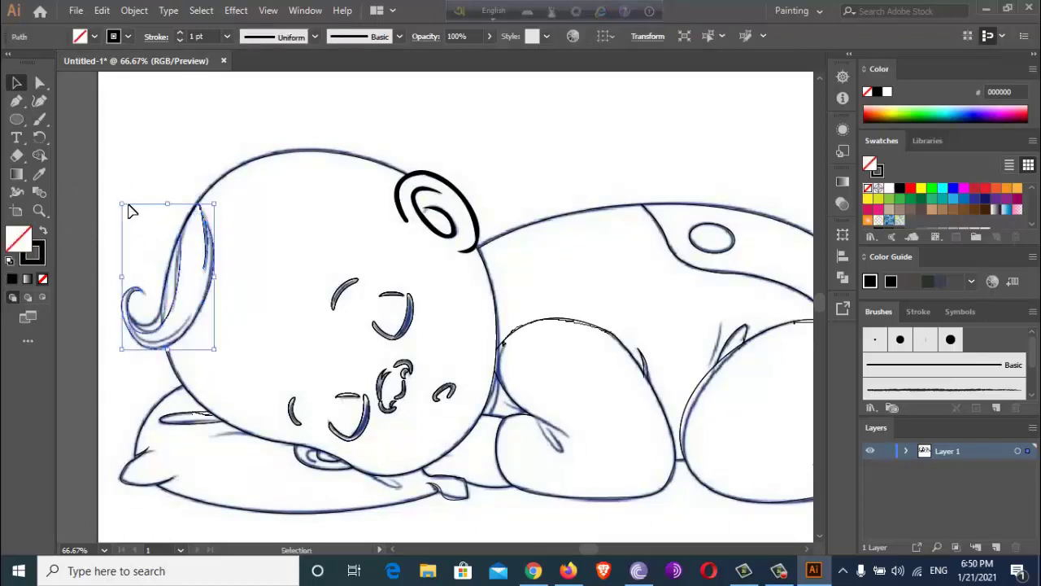
# - Draw a curved pen path along the hair strand
pyautogui.press('p')
pyautogui.scroll(3, 146, 314)
pyautogui.click(91, 270)
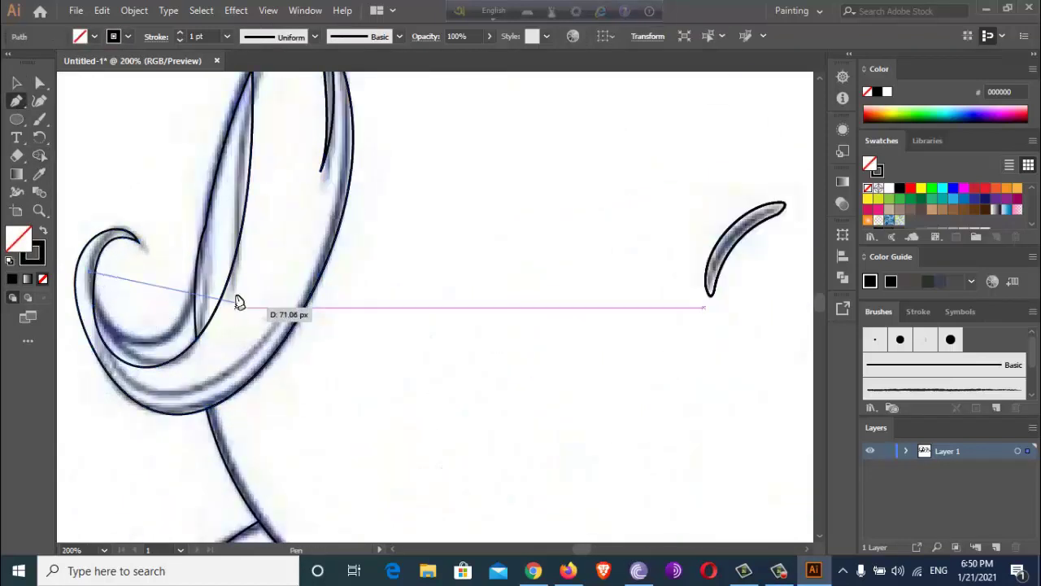
pyautogui.moveTo(207, 270); pyautogui.dragTo(272, 117)
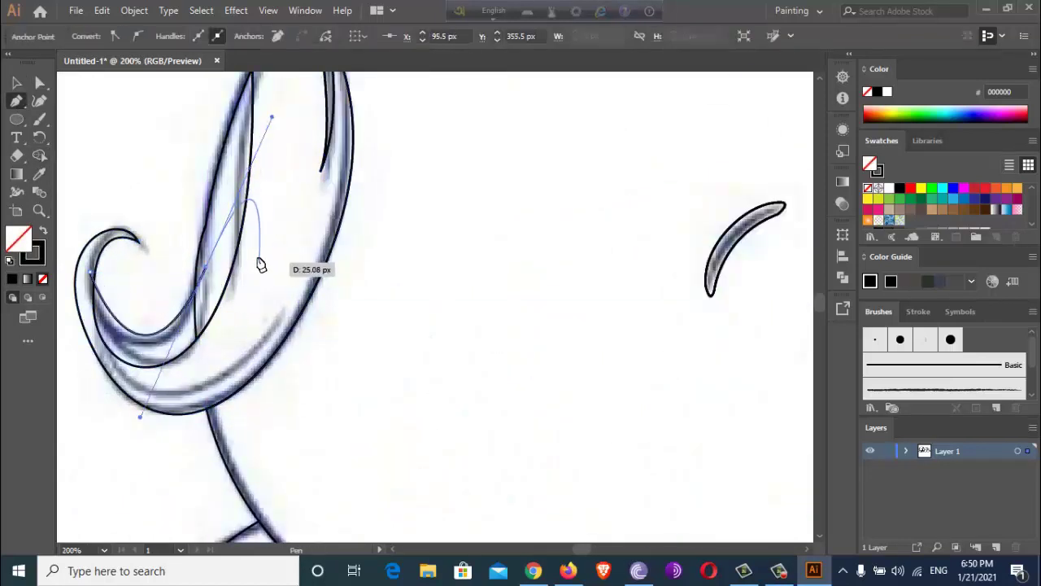
pyautogui.moveTo(173, 188); pyautogui.dragTo(154, 228)
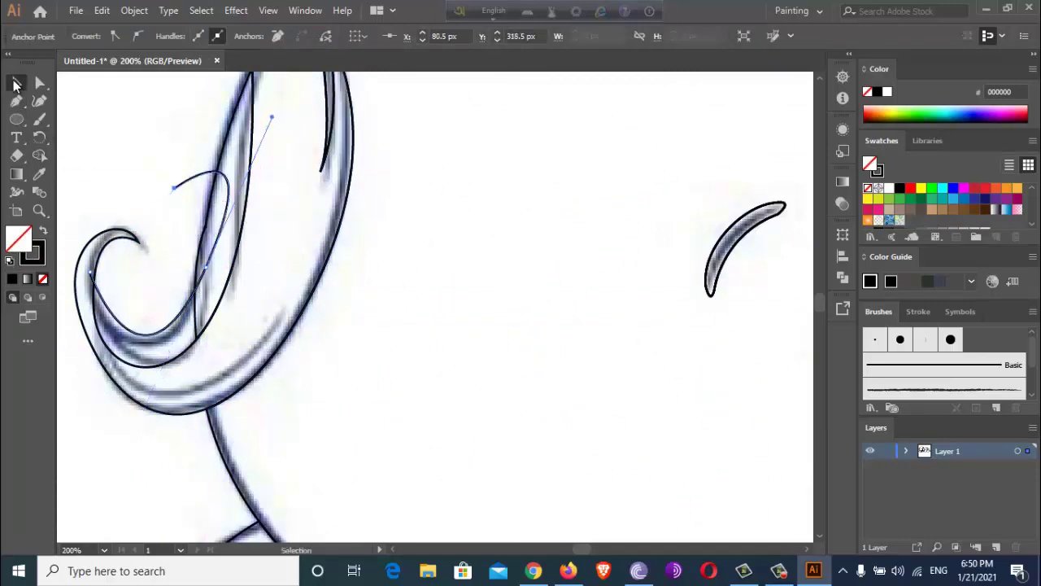
# - Merge the lower and upper hair curl regions into one shape
pyautogui.moveTo(273, 390); pyautogui.dragTo(47, 189)
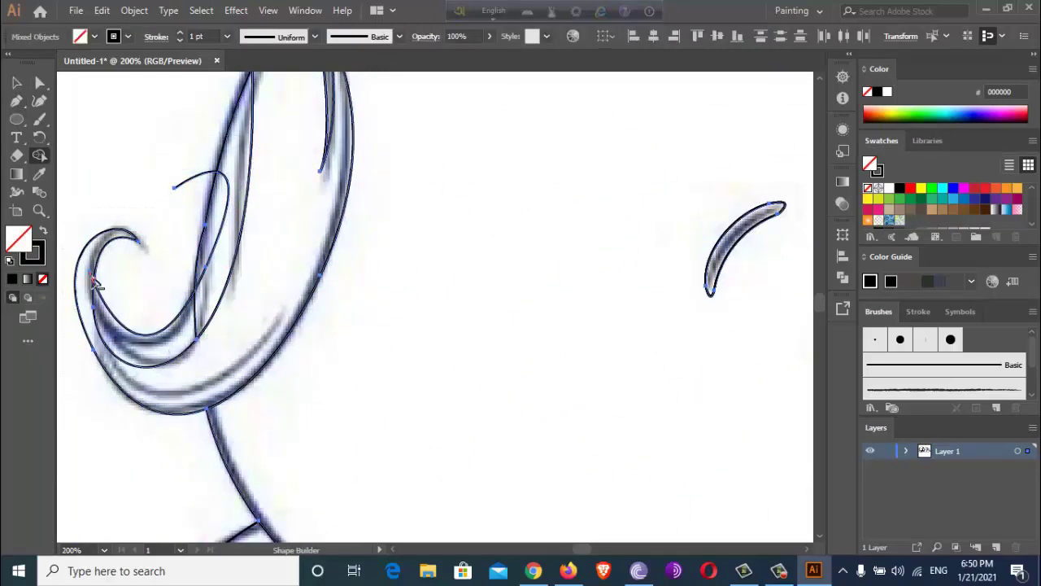
pyautogui.moveTo(124, 345)
pyautogui.mouseDown()
pyautogui.moveTo(215, 315)
pyautogui.moveTo(222, 240)
pyautogui.mouseUp()
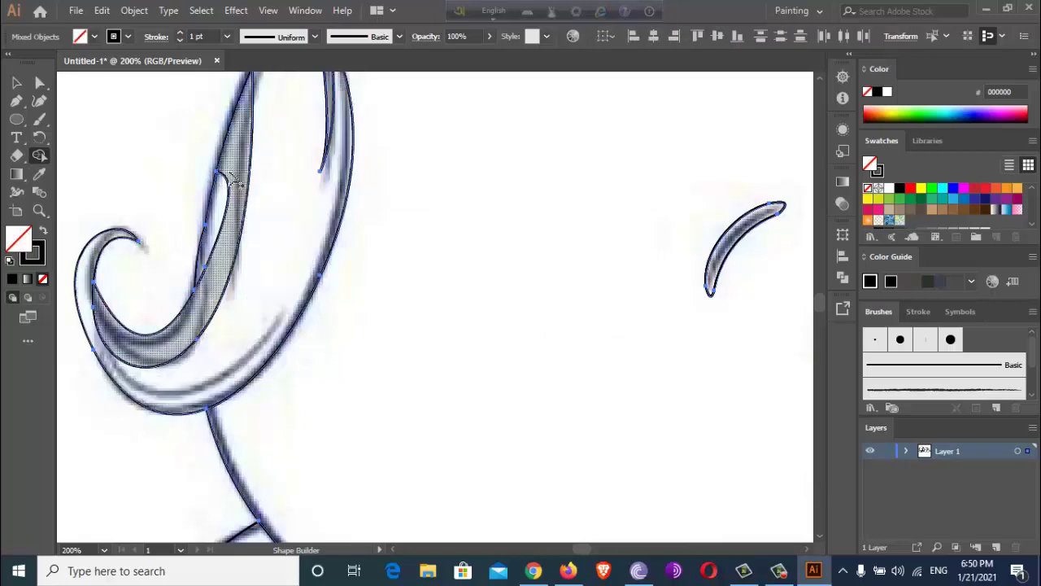
pyautogui.moveTo(213, 189); pyautogui.dragTo(251, 279)
pyautogui.scroll(-2, 252, 280)
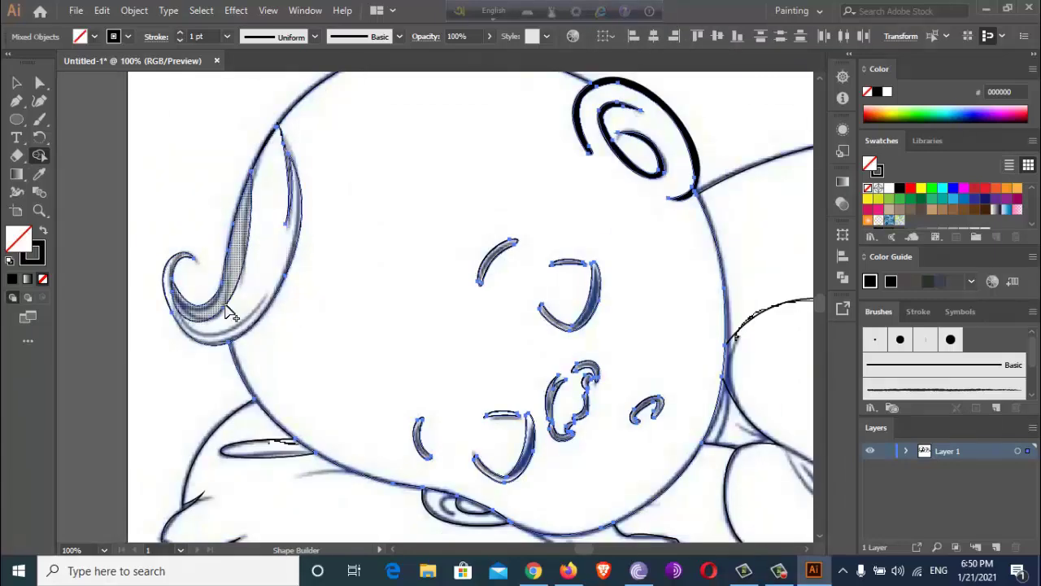
# - Fill the merged hair curl and its inner path black by swapping fill and stroke
pyautogui.press('v')
pyautogui.click(143, 202)
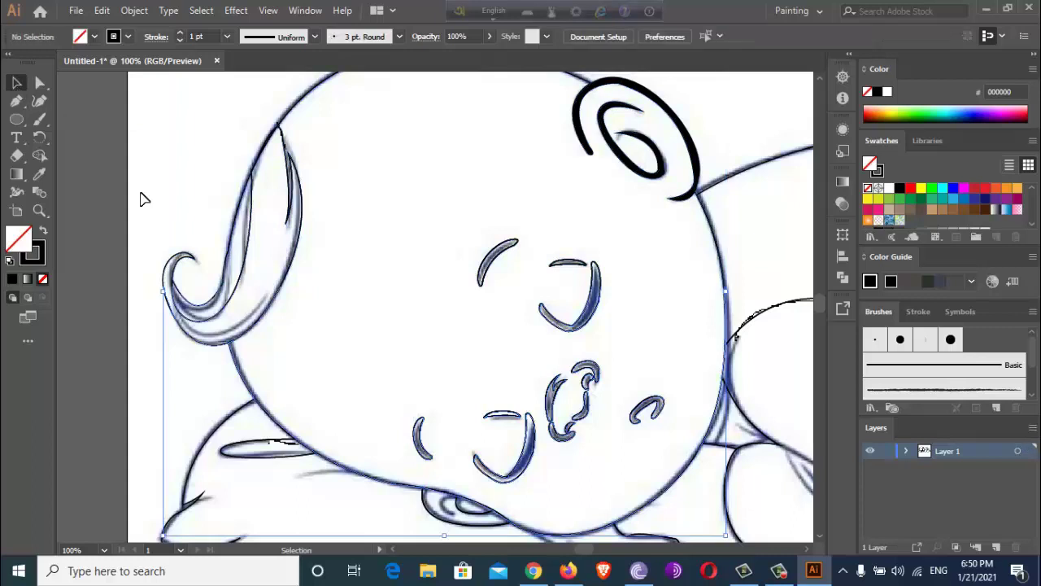
pyautogui.click(297, 262)
pyautogui.hotkey('shift', 'x')
pyautogui.click(216, 248)
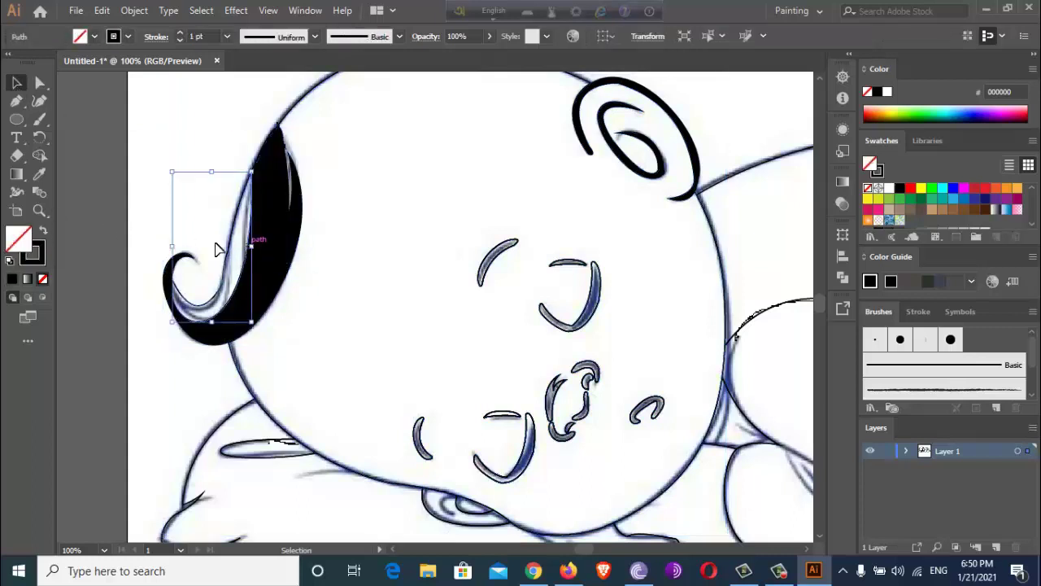
pyautogui.hotkey('shift', 'x')
# - Give the inner curl path a dark grey 545252 fill
pyautogui.click(125, 180)
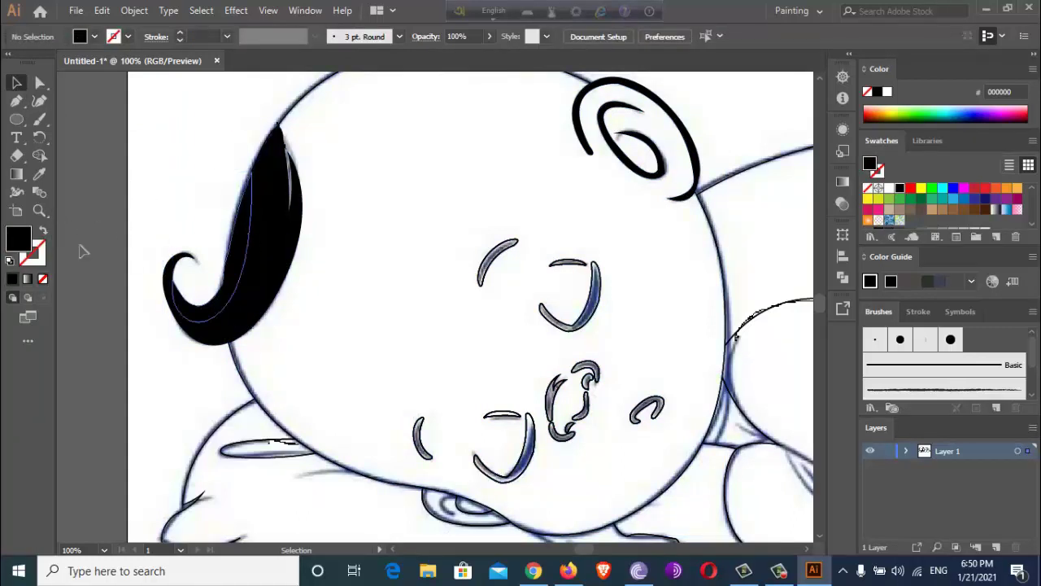
pyautogui.click(236, 260)
pyautogui.doubleClick(17, 238)
pyautogui.click(323, 312)
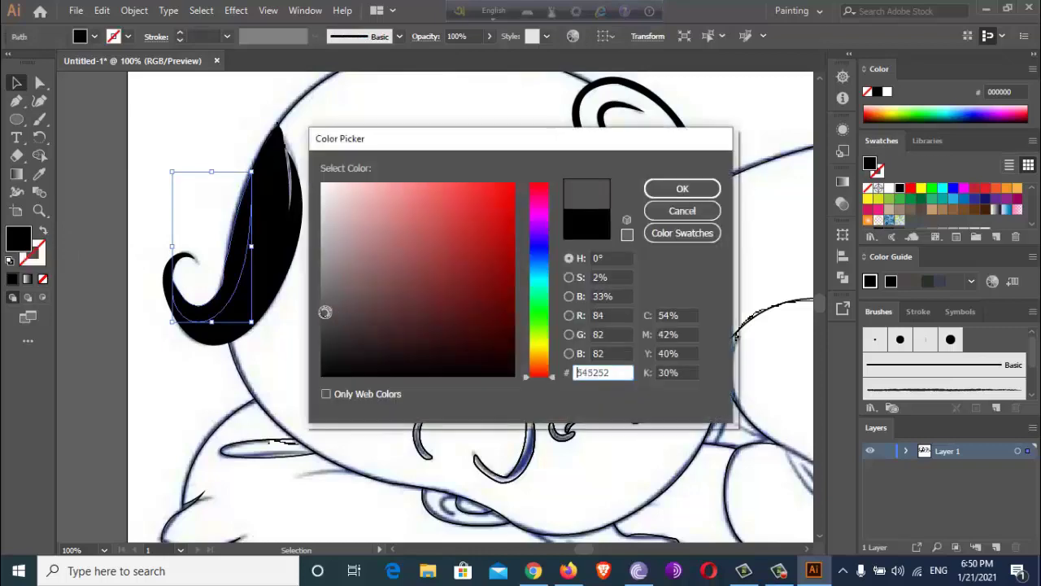
pyautogui.click(681, 188)
pyautogui.click(167, 180)
pyautogui.scroll(-3, 167, 181)
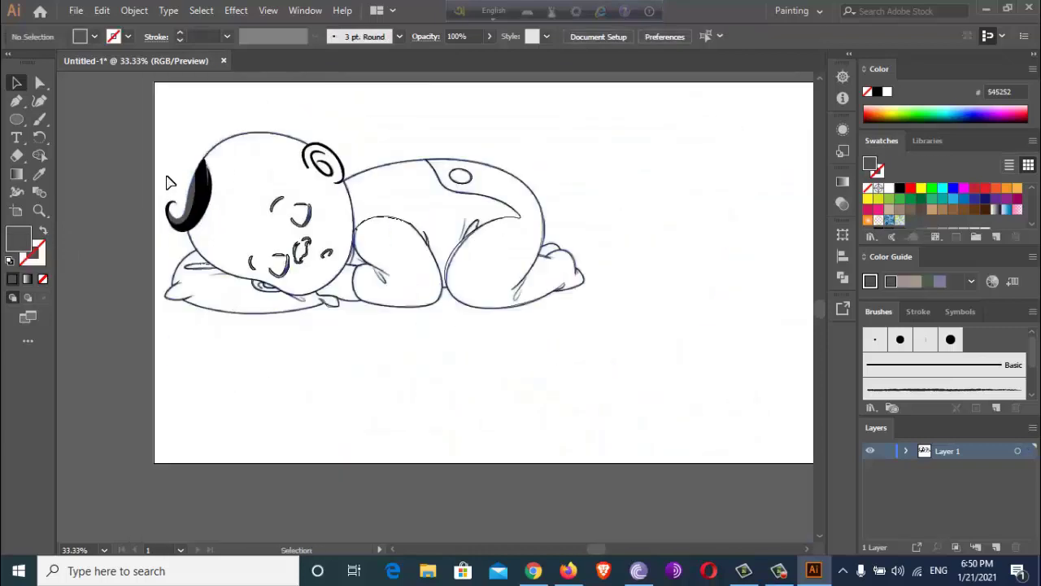
pyautogui.click(263, 138)
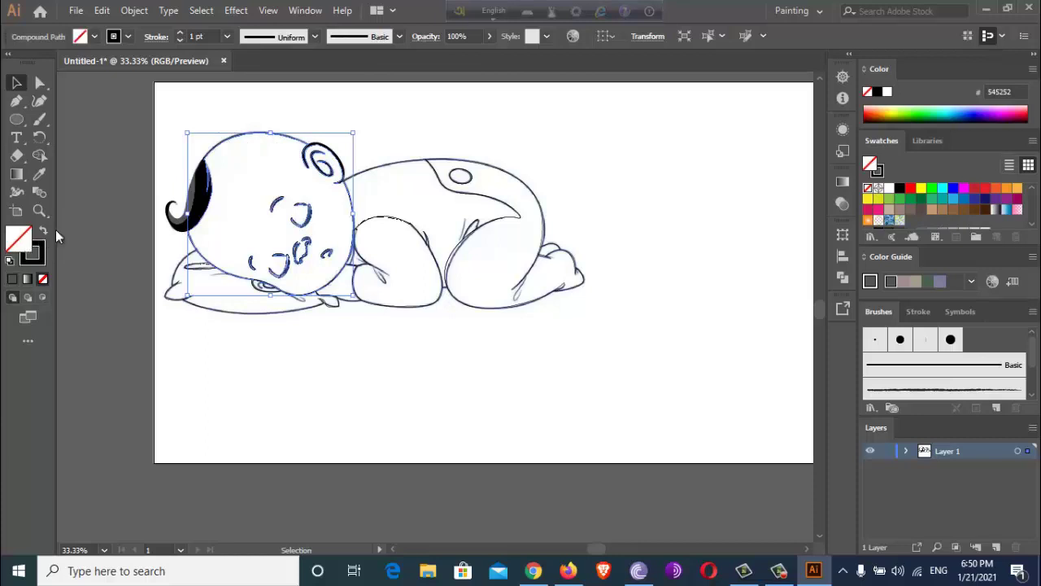
# - Give the body outline a skin-tone fill from the Color Picker
pyautogui.click(100, 204)
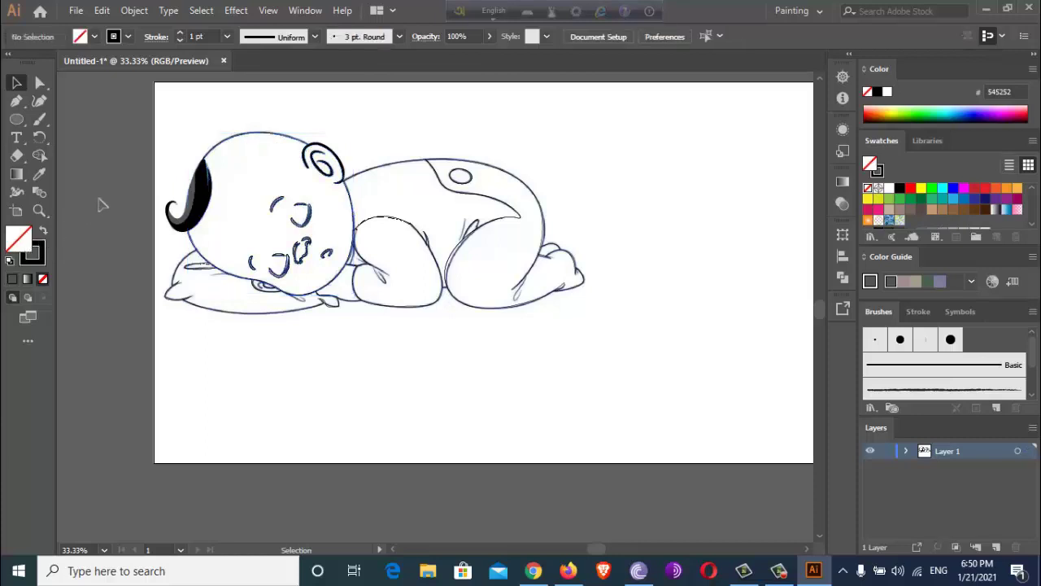
pyautogui.click(390, 167)
pyautogui.scroll(3, 453, 202)
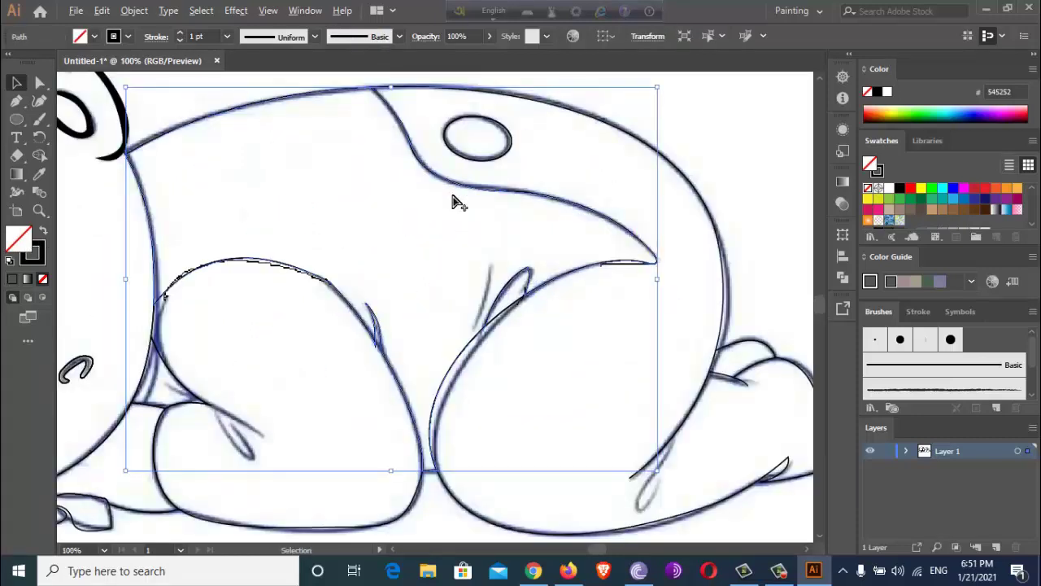
pyautogui.scroll(-1, 455, 199)
pyautogui.scroll(-1, 600, 205)
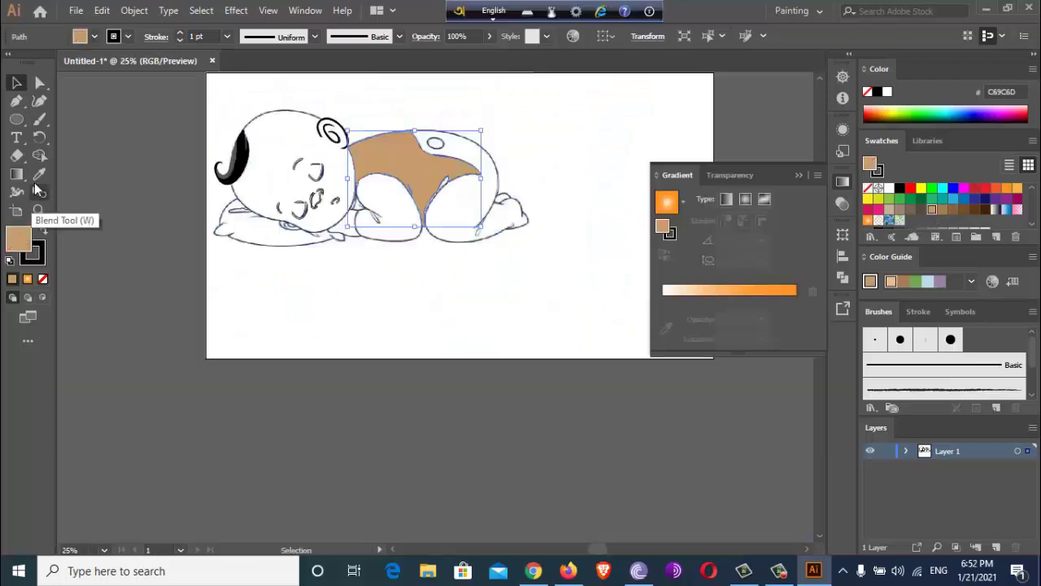
pyautogui.doubleClick(18, 238)
pyautogui.click(659, 190)
pyautogui.press('i')
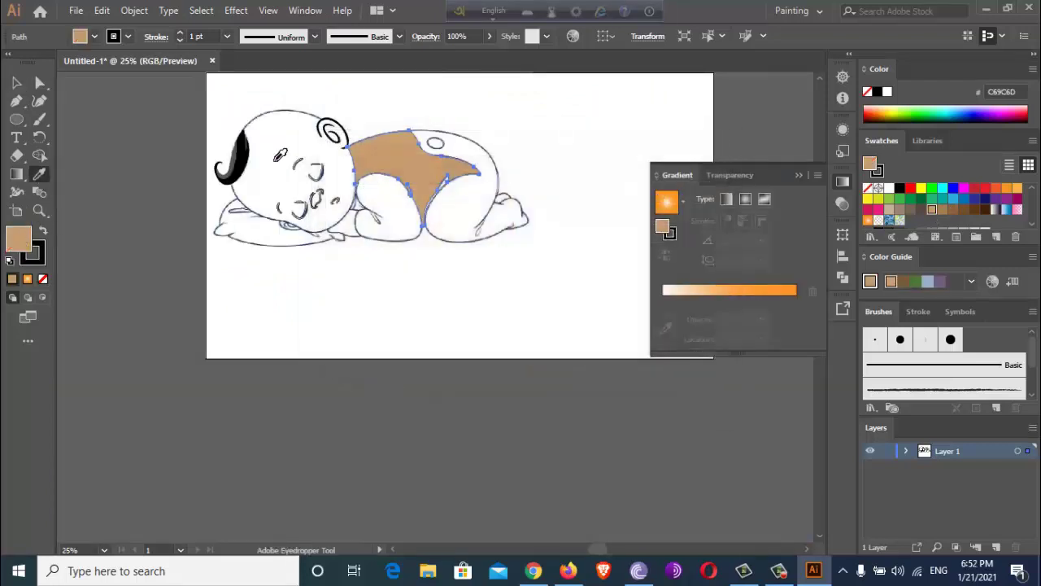
pyautogui.press('v')
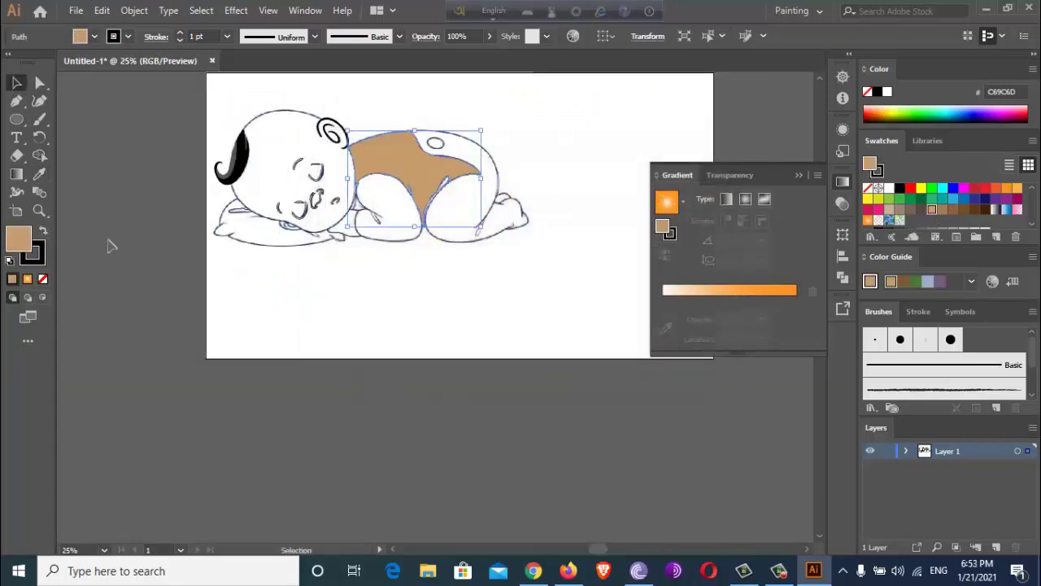
# - Refine the torso fill to a lighter skin tone, settling on EFB886
pyautogui.doubleClick(17, 238)
pyautogui.click(400, 203)
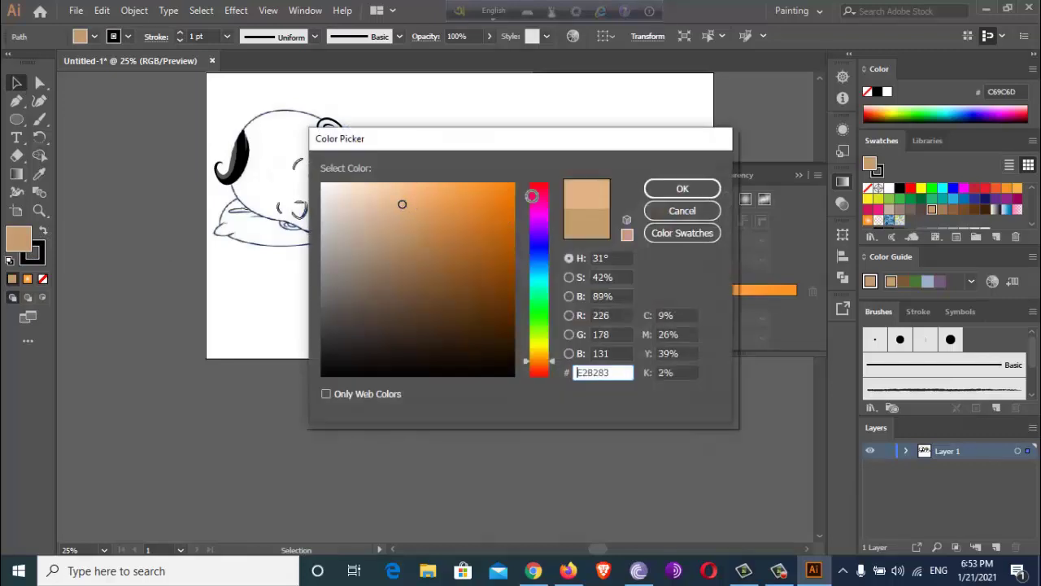
pyautogui.click(682, 188)
pyautogui.click(440, 254)
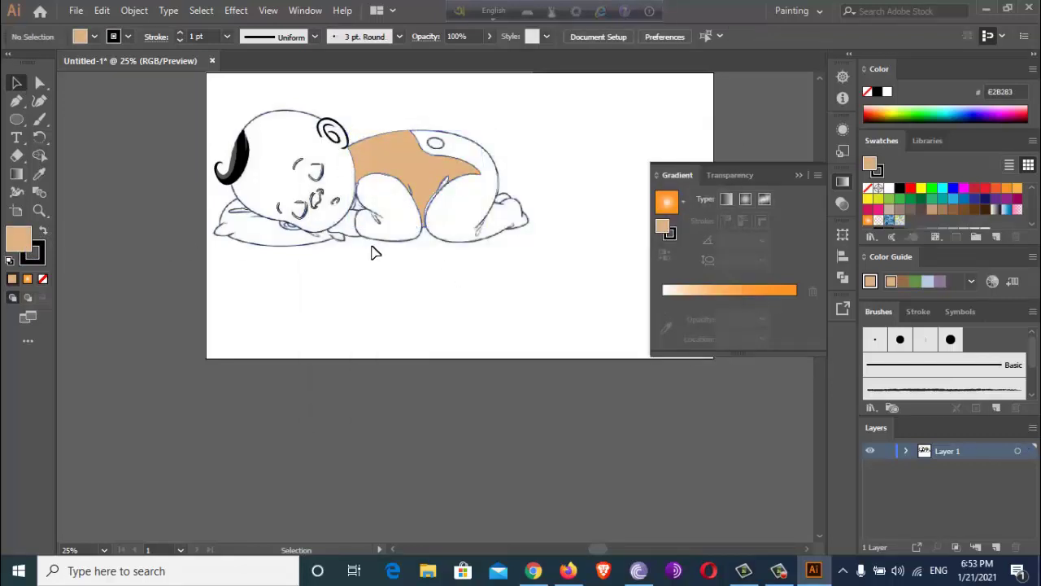
pyautogui.doubleClick(29, 237)
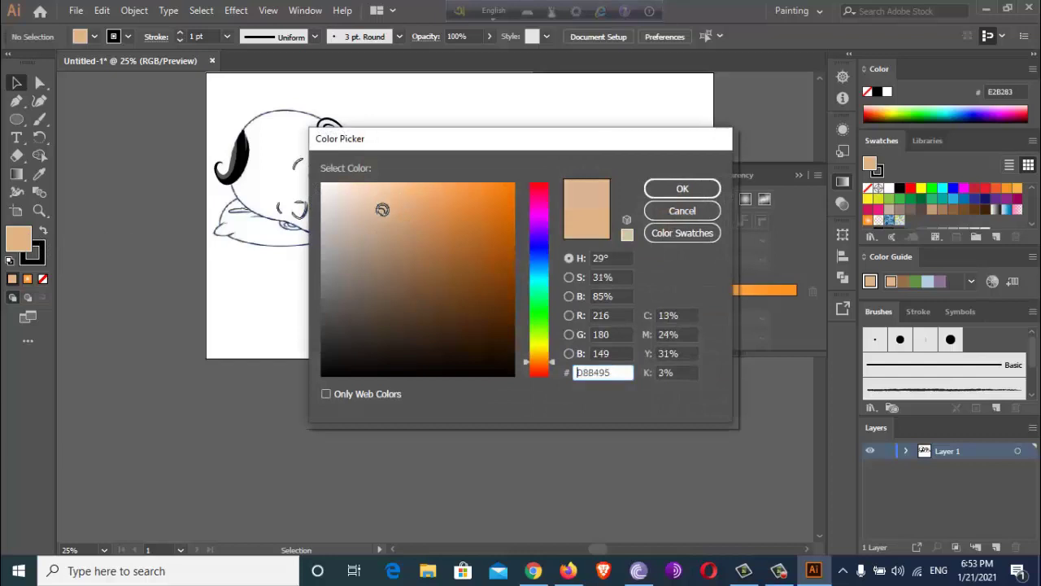
pyautogui.press('Return')
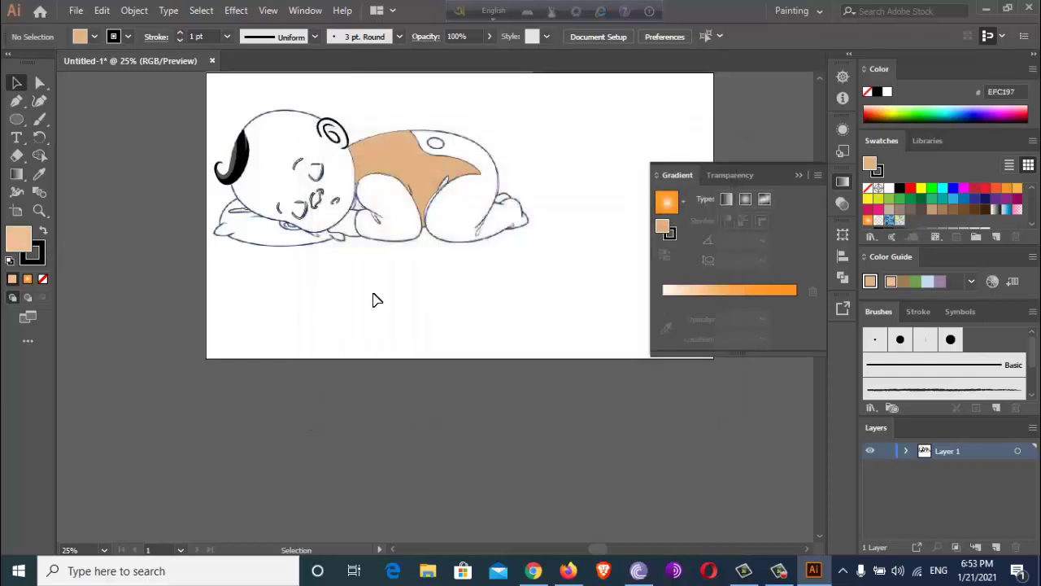
pyautogui.click(368, 167)
pyautogui.doubleClick(18, 238)
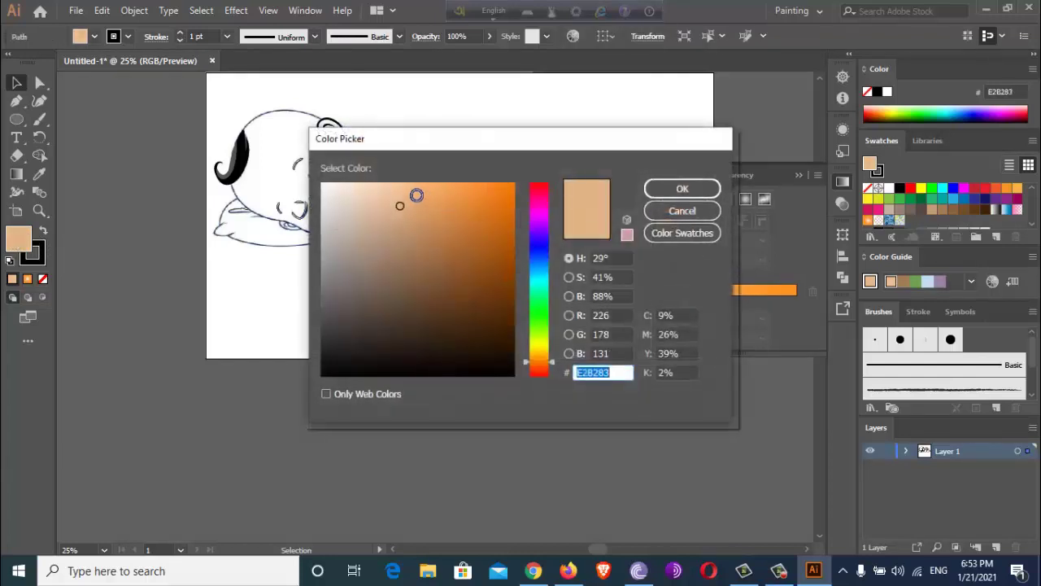
pyautogui.press('Return')
pyautogui.click(365, 318)
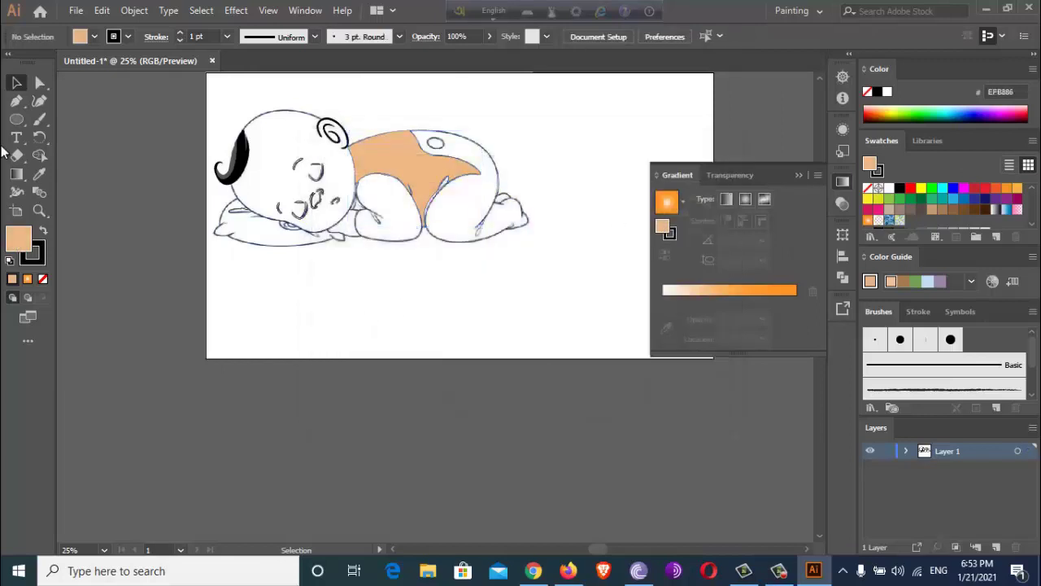
# - Sample the torso colour onto the head, then set the head fill to F4C198
pyautogui.click(290, 113)
pyautogui.click(379, 161)
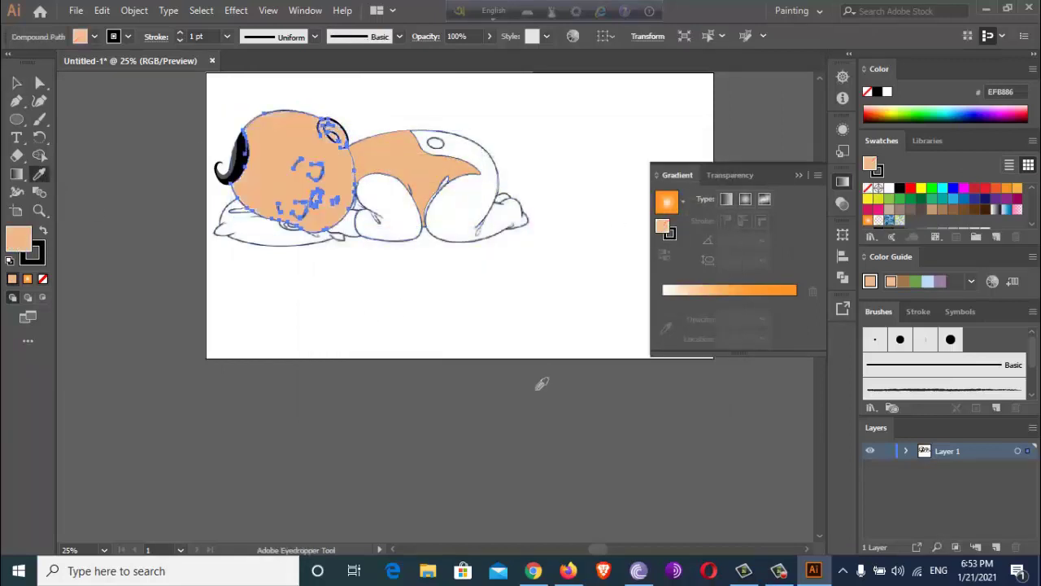
pyautogui.click(16, 82)
pyautogui.click(135, 204)
pyautogui.click(276, 162)
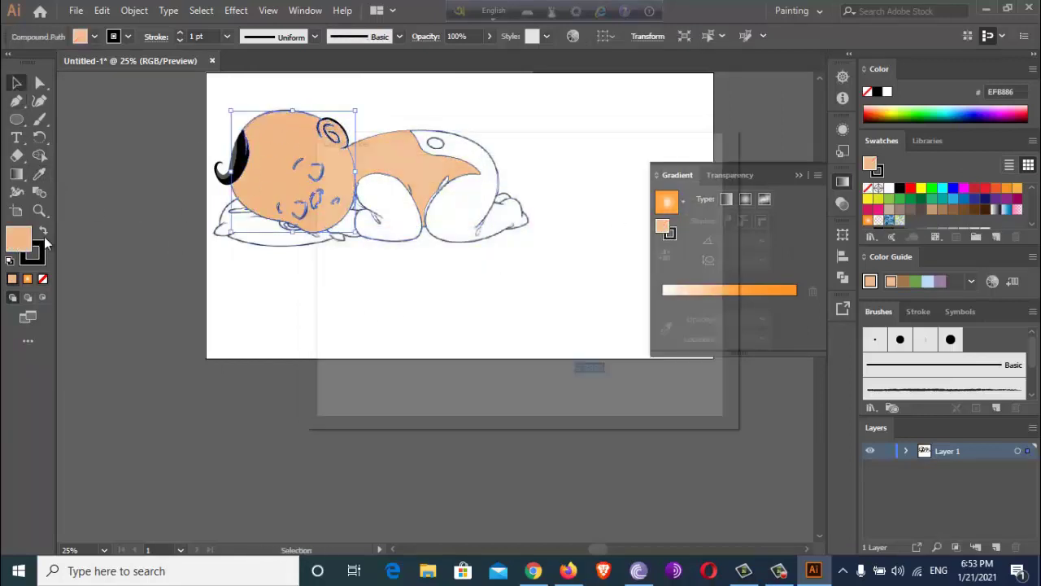
pyautogui.doubleClick(19, 237)
pyautogui.click(377, 193)
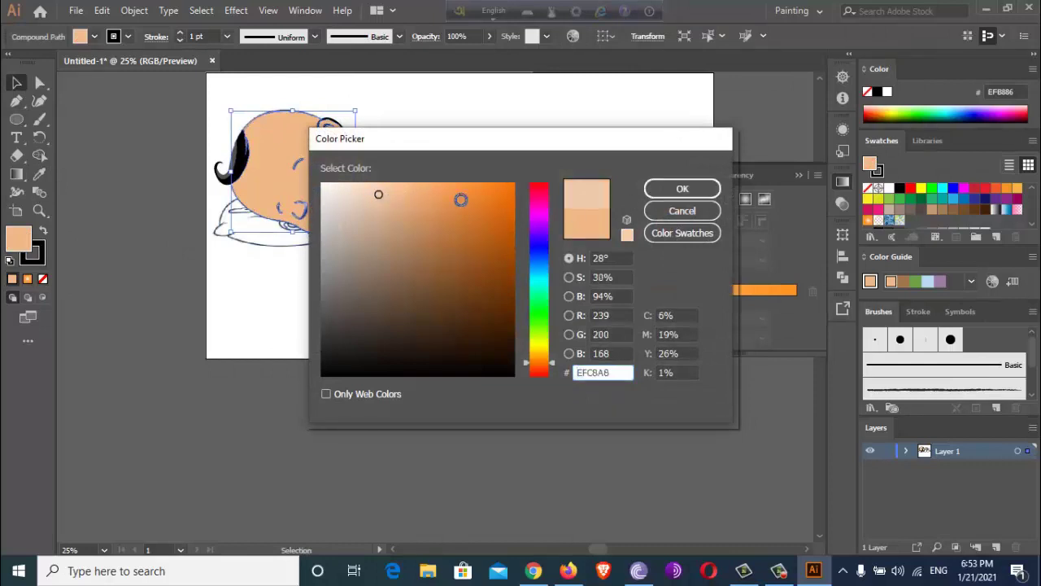
pyautogui.click(393, 189)
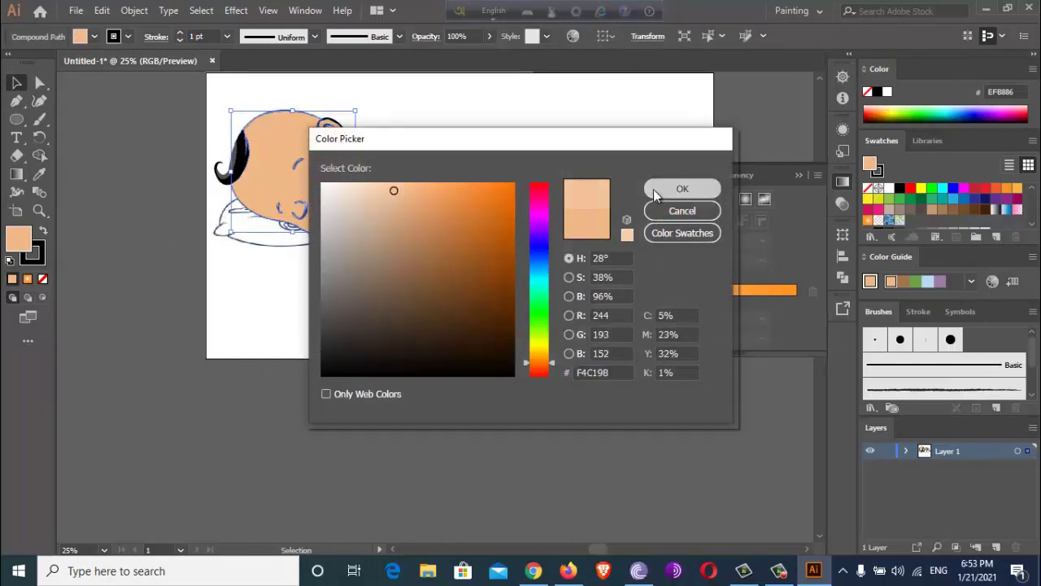
pyautogui.click(682, 188)
pyautogui.click(480, 240)
# - Draw a curved Pen line along the diaper's lower edge and divide the shapes with Shape Builder
pyautogui.press('p')
pyautogui.scroll(3, 488, 225)
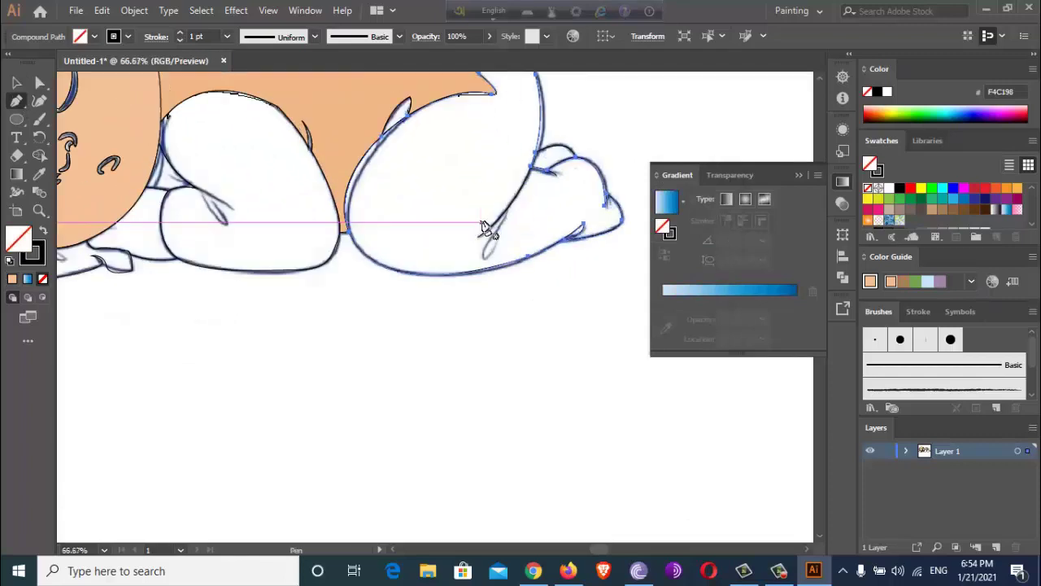
pyautogui.click(492, 203)
pyautogui.moveTo(375, 286); pyautogui.dragTo(301, 311)
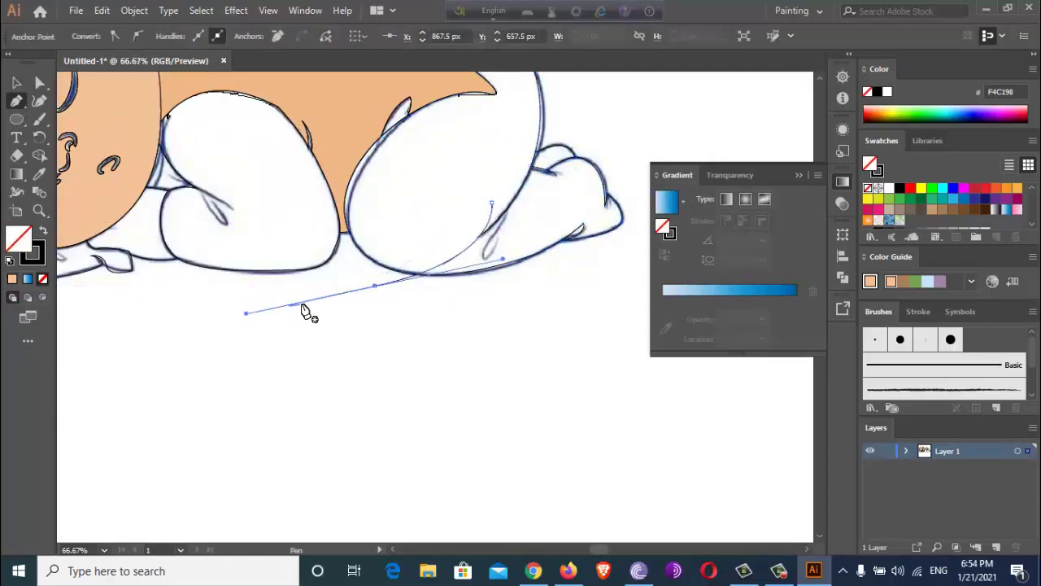
pyautogui.click(20, 82)
pyautogui.click(39, 155)
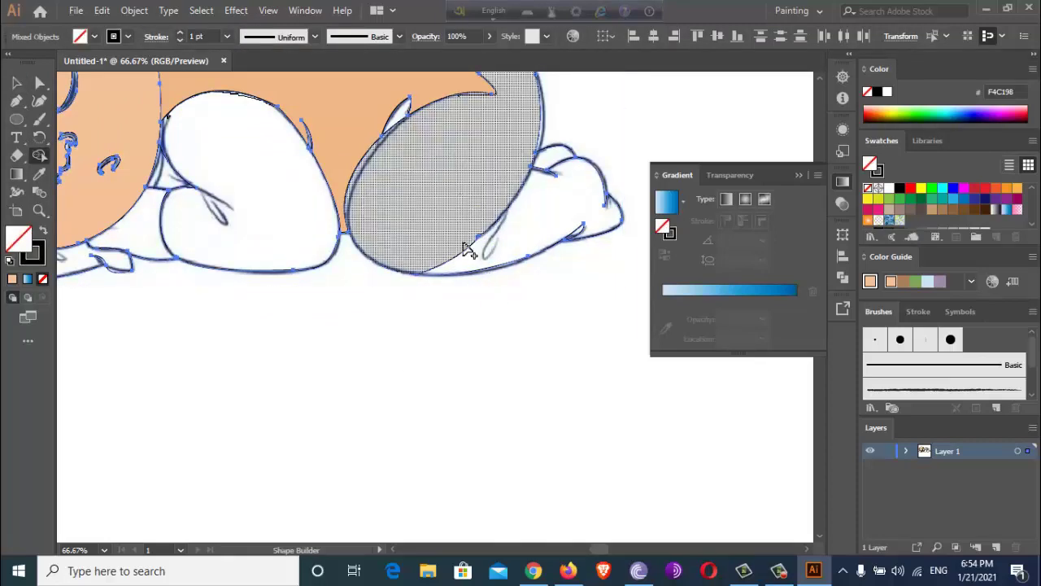
# - Fill the diaper with a blue gradient angled at about -105.7°
pyautogui.hotkey('ctrl', '-')
pyautogui.hotkey('ctrl', '-')
pyautogui.click(16, 82)
pyautogui.click(163, 342)
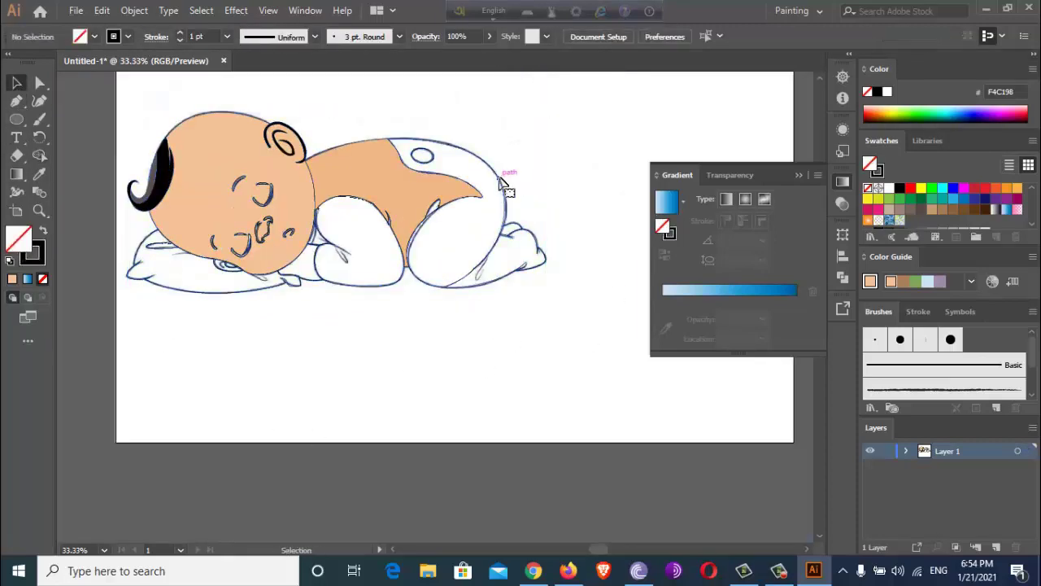
pyautogui.click(502, 185)
pyautogui.press('.')
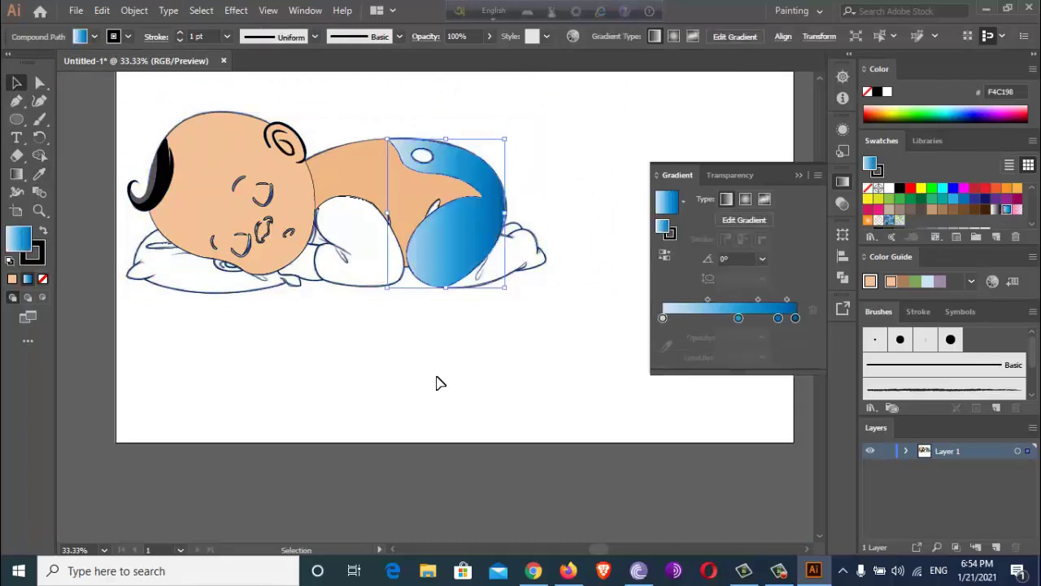
pyautogui.press('g')
pyautogui.moveTo(504, 121); pyautogui.dragTo(417, 431)
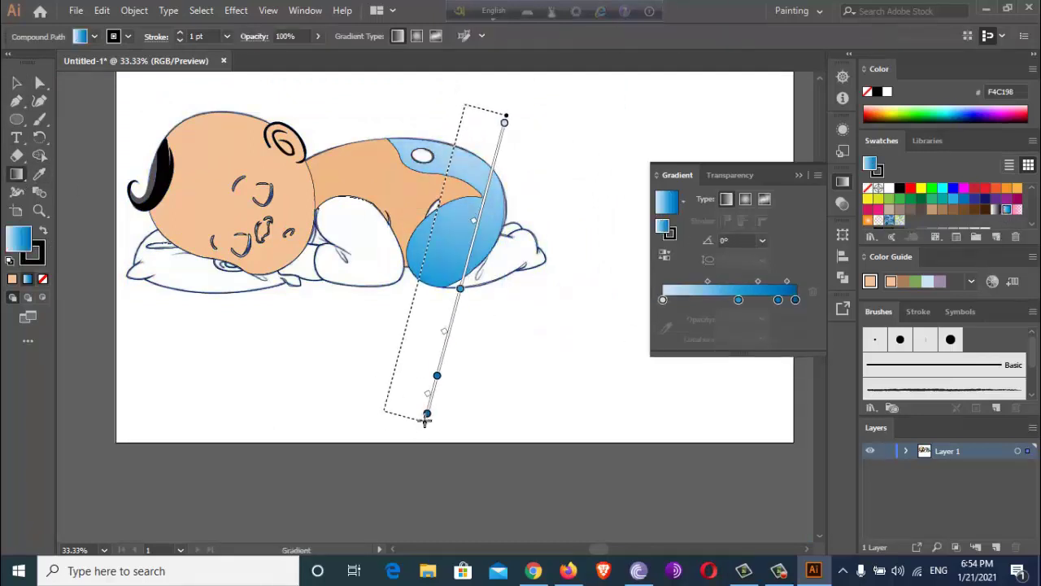
# - Give the foot the same skin colour as the rest of the baby
pyautogui.click(16, 82)
pyautogui.scroll(2, 530, 249)
pyautogui.scroll(1, 521, 276)
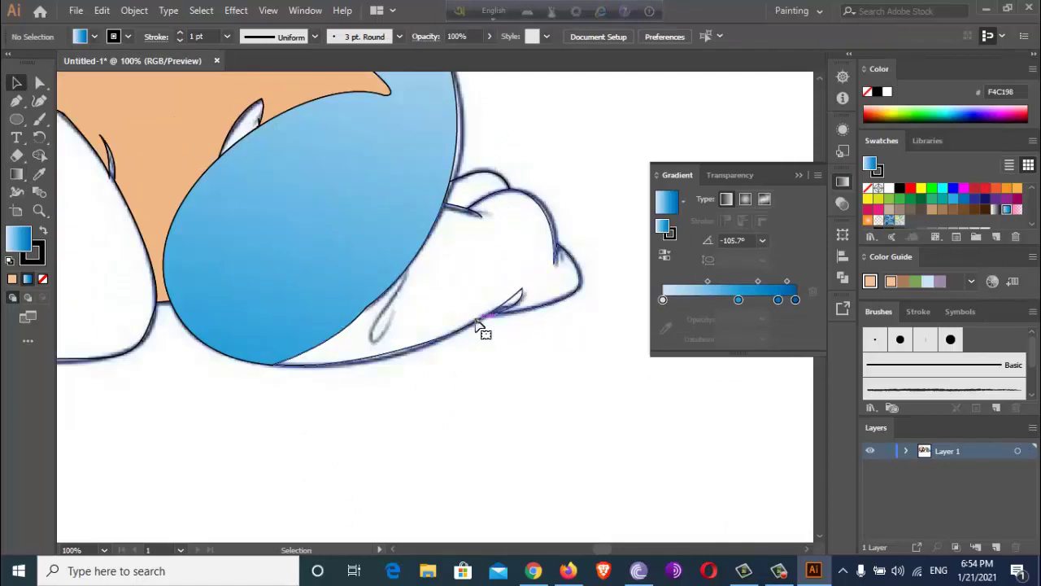
pyautogui.click(478, 314)
pyautogui.hotkey('ctrl', '-')
pyautogui.hotkey('ctrl', '-')
pyautogui.hotkey('ctrl', '-')
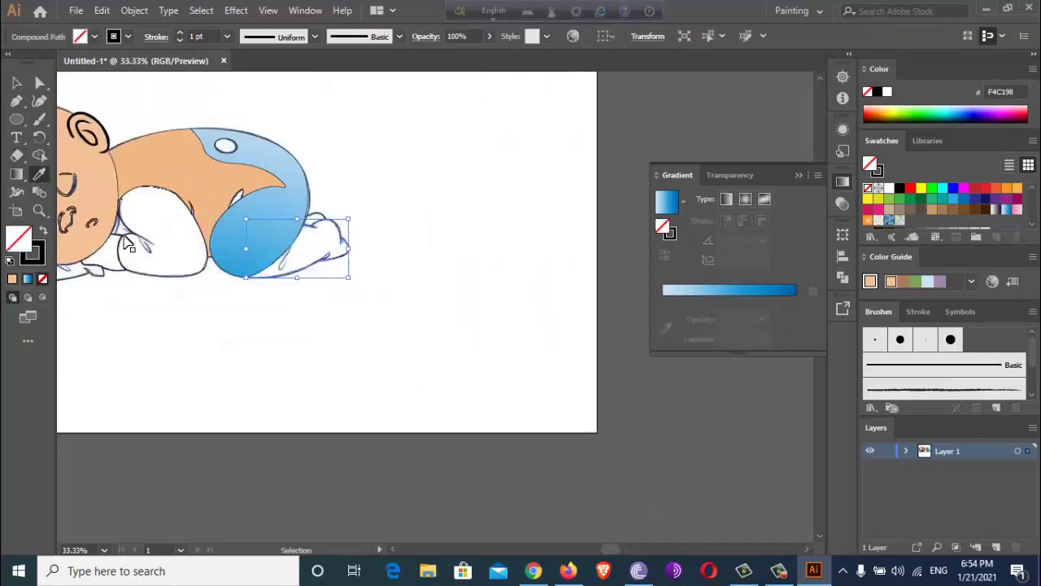
pyautogui.click(171, 197)
# - Select the small stroke near the toes and then the ear line
pyautogui.click(16, 82)
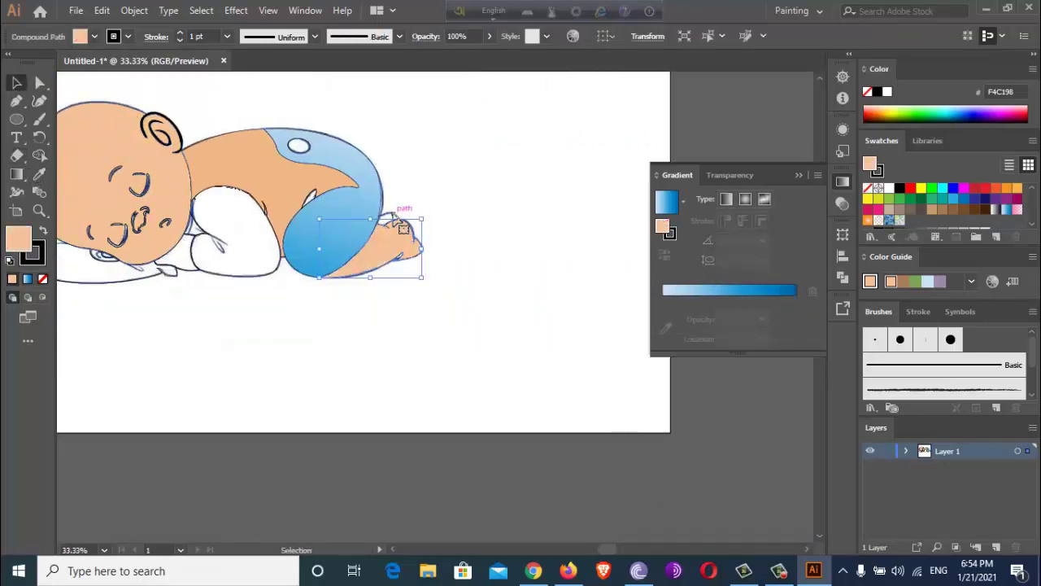
pyautogui.click(397, 220)
pyautogui.click(533, 570)
pyautogui.hotkey('alt', 'Tab')
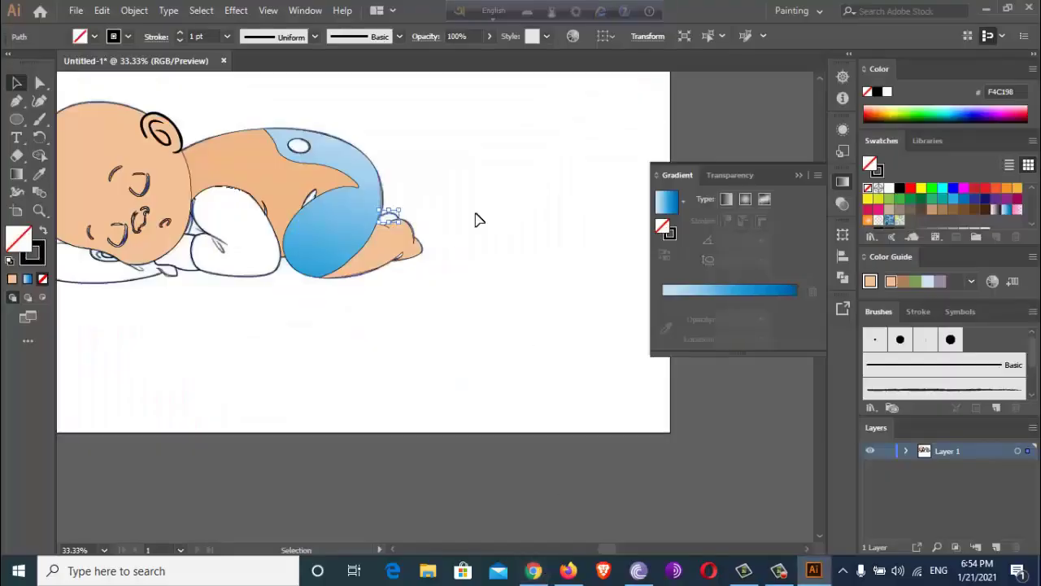
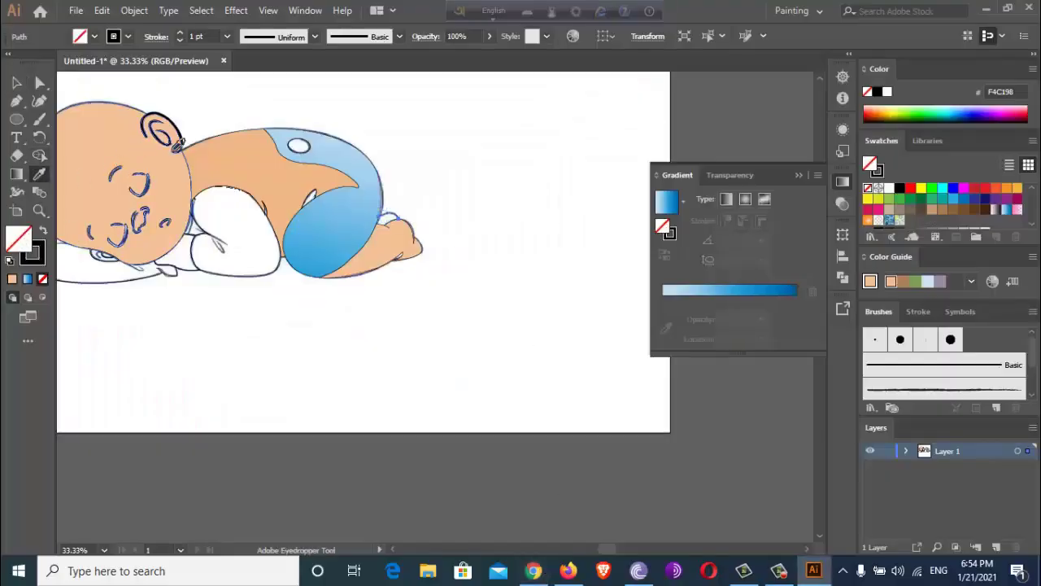
# - Fill the baby's foot with the sampled peach skin colour, then deselect the artwork
pyautogui.click(178, 147)
pyautogui.press('v')
pyautogui.hotkey('ctrl', 'a')
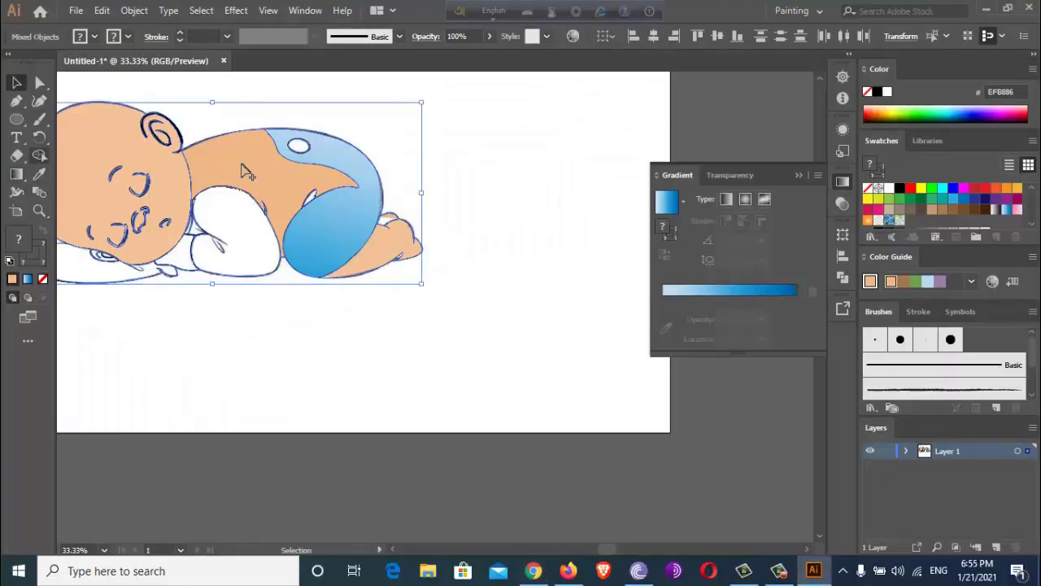
pyautogui.hotkey('shift', 'm')
pyautogui.scroll(5, 477, 365)
pyautogui.scroll(-4, 477, 325)
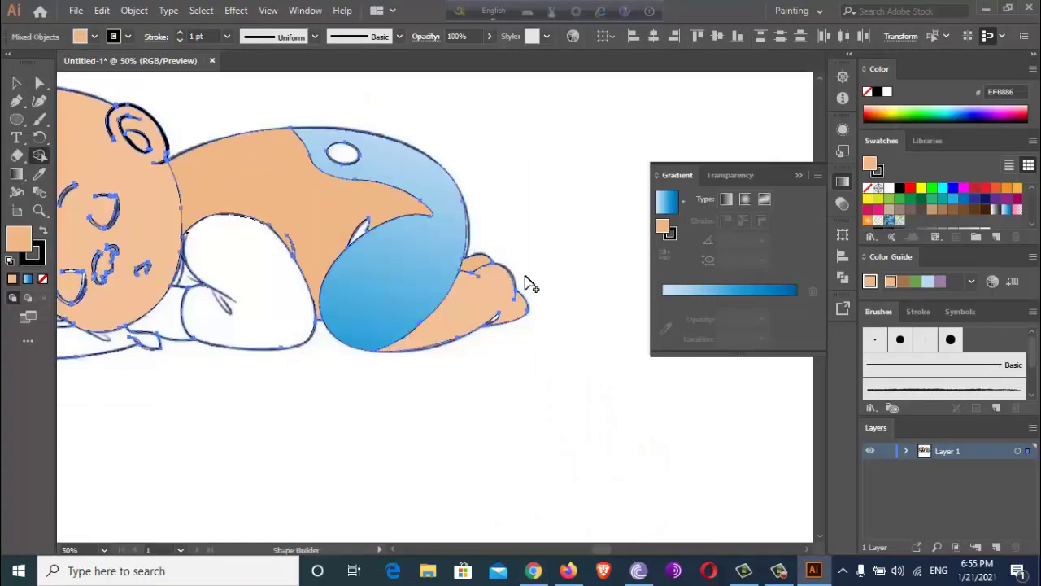
pyautogui.press('v')
pyautogui.click(588, 165)
pyautogui.keyDown('alt'); pyautogui.scroll(-2, 577, 263); pyautogui.keyUp('alt')
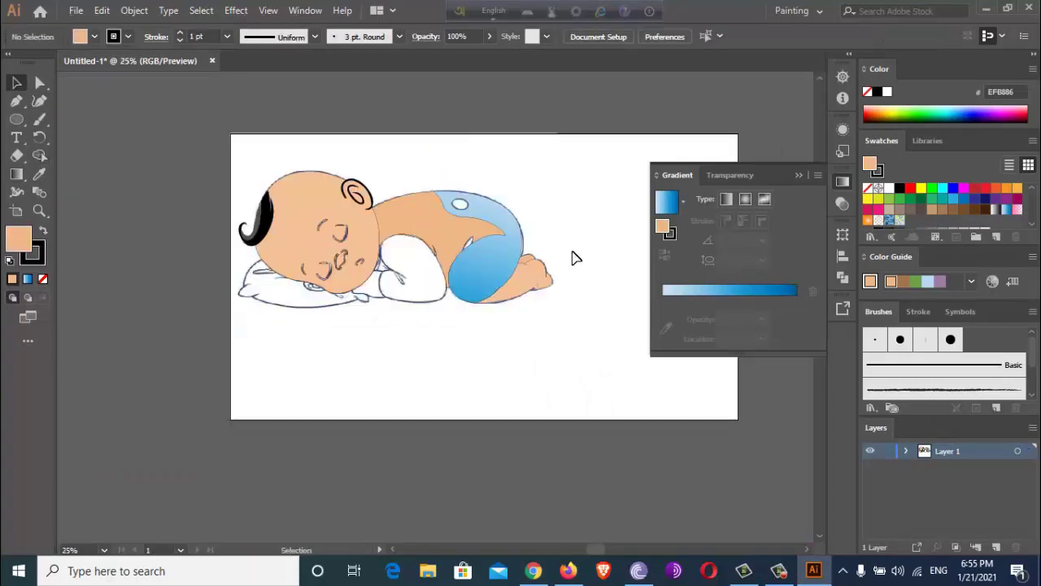
pyautogui.hscroll(-2, 574, 257)
pyautogui.hscroll(3, 503, 268)
# - Try the pink Orchid gradient preset on the diaper along a steep diagonal
pyautogui.click(479, 262)
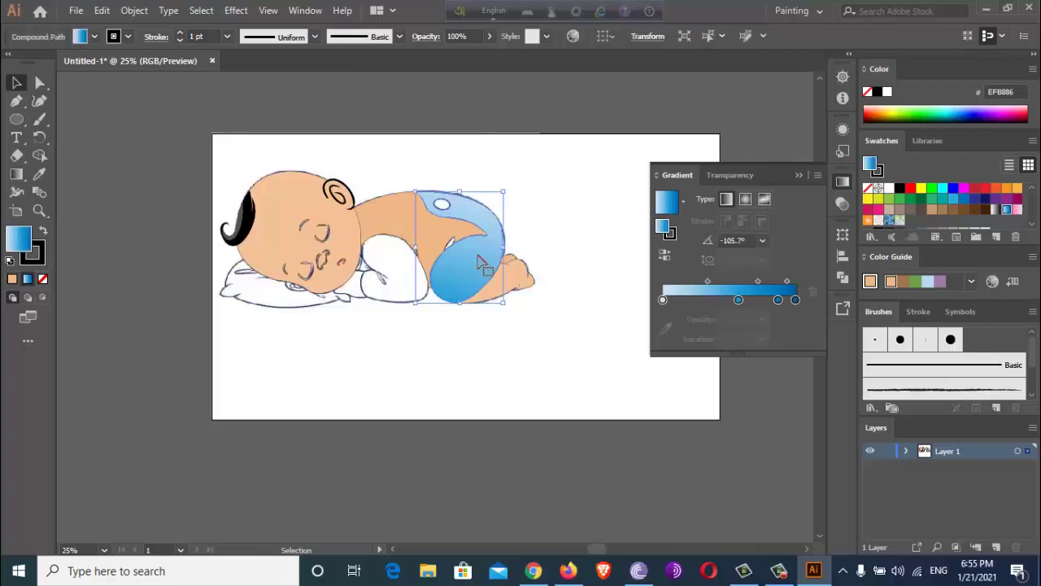
pyautogui.click(682, 205)
pyautogui.click(593, 250)
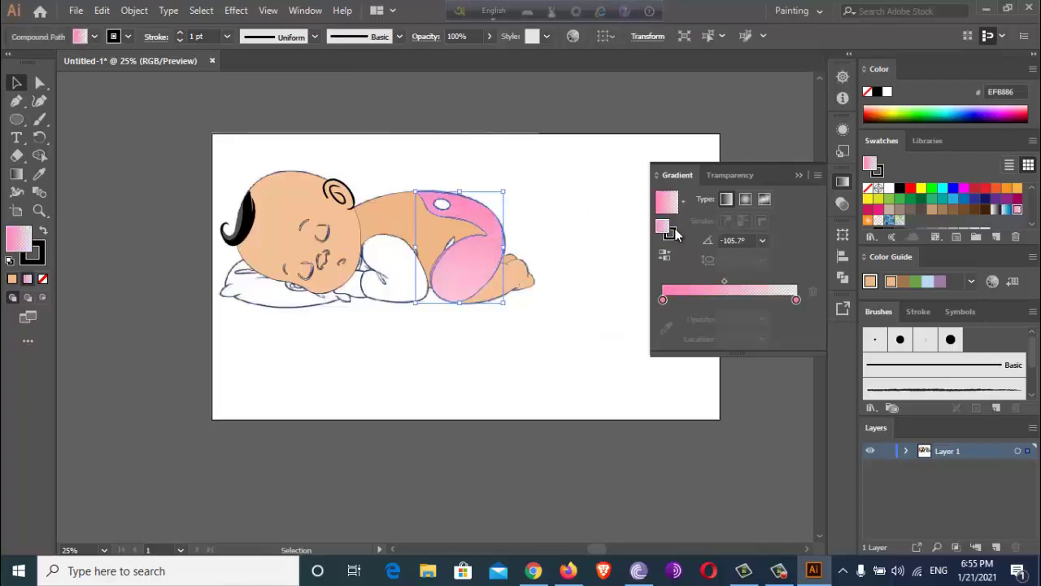
pyautogui.press('g')
pyautogui.moveTo(450, 168); pyautogui.dragTo(331, 436)
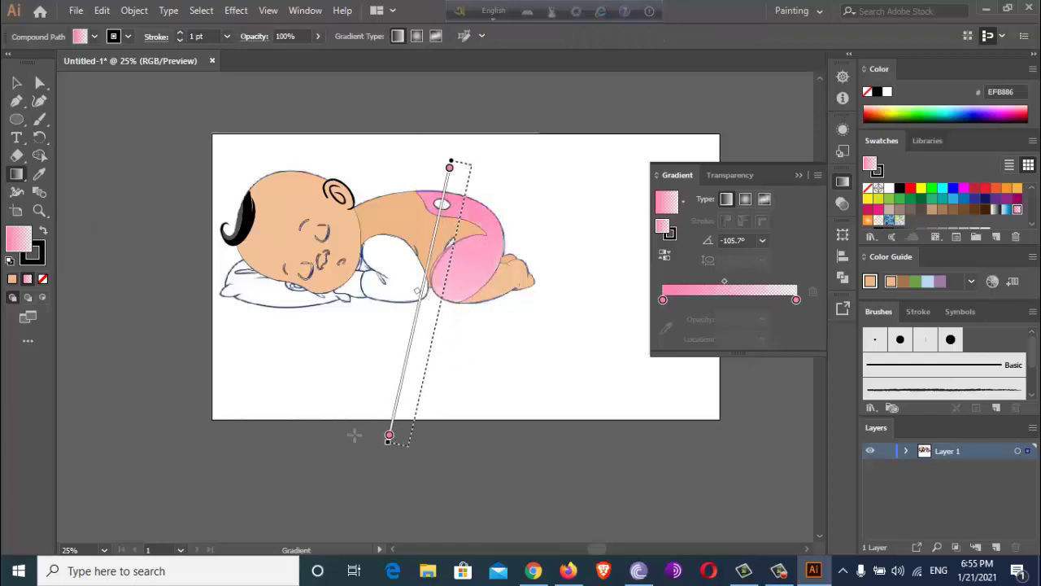
# - Try the orange Summer preset, then switch the diaper to the blue Sky gradient angled diagonally
pyautogui.click(683, 205)
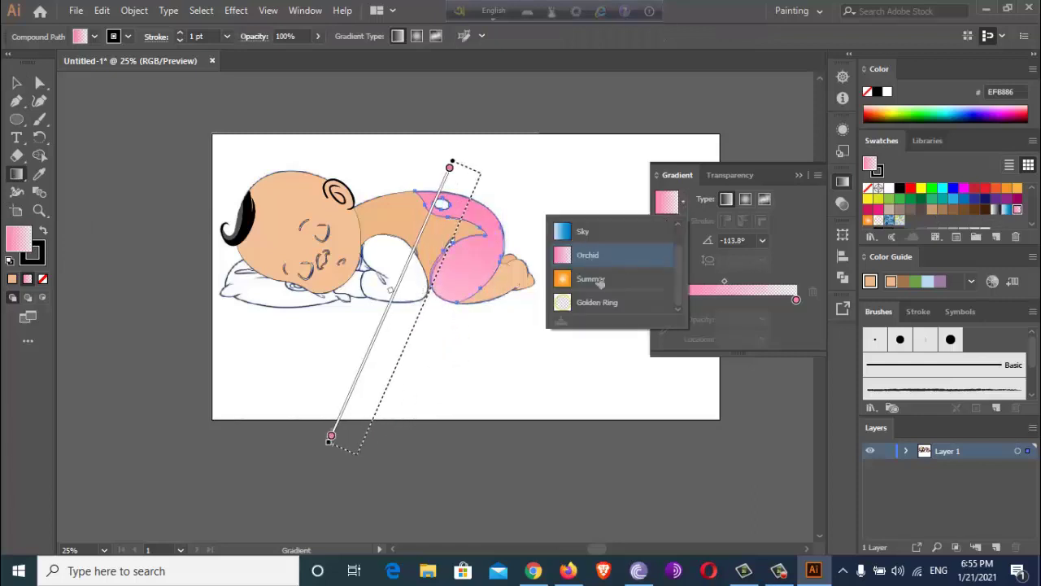
pyautogui.click(600, 281)
pyautogui.click(680, 207)
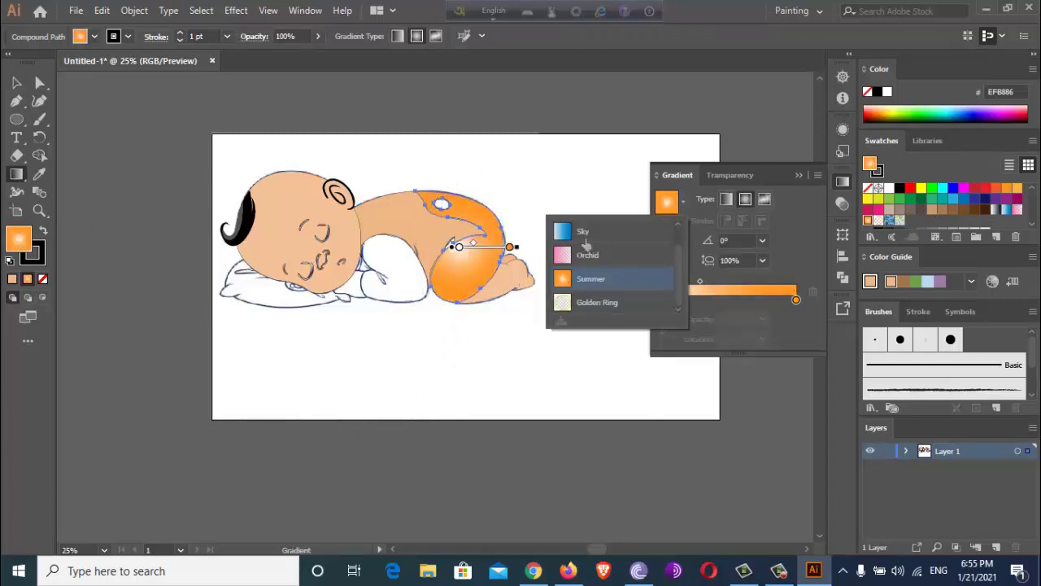
pyautogui.click(582, 232)
pyautogui.moveTo(488, 166)
pyautogui.mouseDown()
pyautogui.moveTo(453, 365)
pyautogui.moveTo(352, 478)
pyautogui.moveTo(349, 414)
pyautogui.mouseUp()
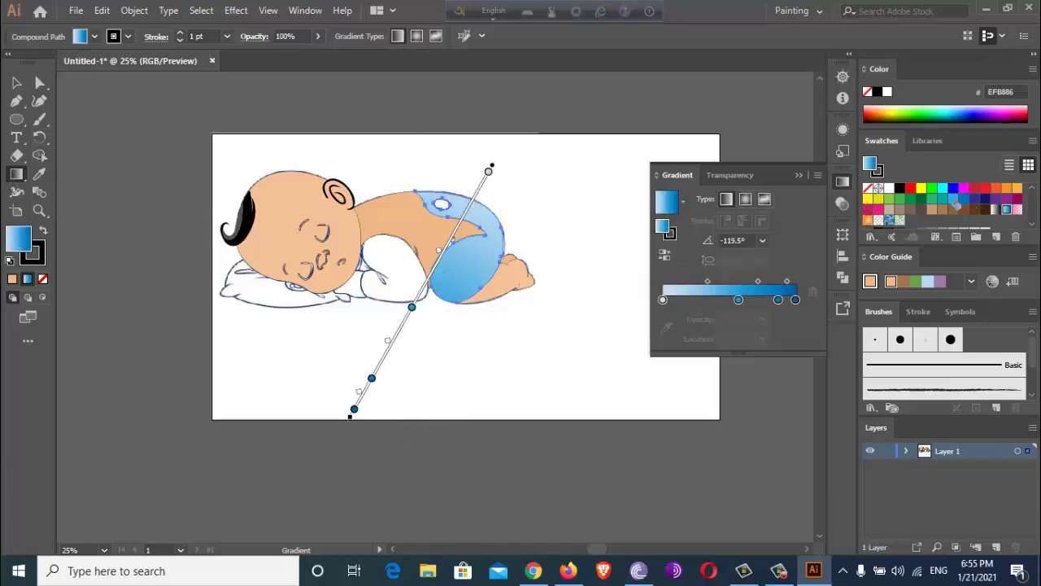
# - Try a solid blue fill on the diaper, then deselect it
pyautogui.click(954, 197)
pyautogui.click(16, 82)
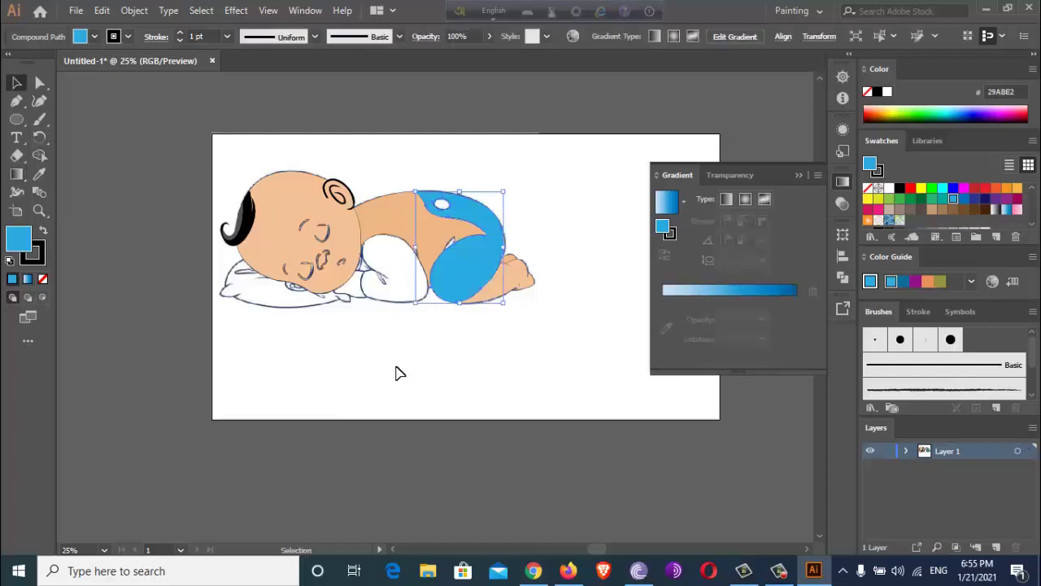
pyautogui.click(397, 371)
pyautogui.scroll(3, 523, 251)
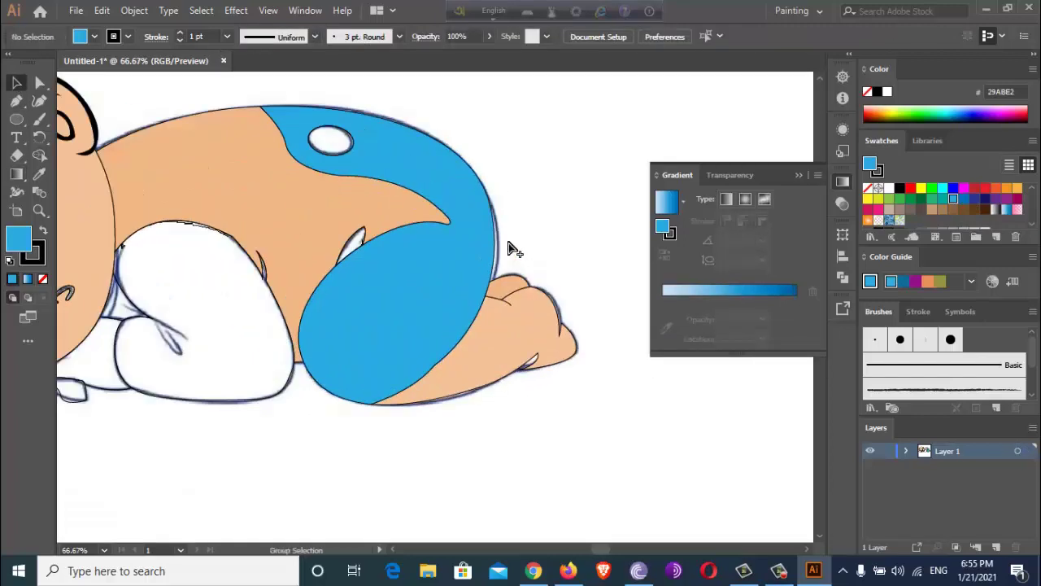
pyautogui.scroll(-2, 512, 249)
# - Reapply the linear Sky gradient to the diaper, angled nearly horizontally at about -171°
pyautogui.click(468, 268)
pyautogui.click(726, 198)
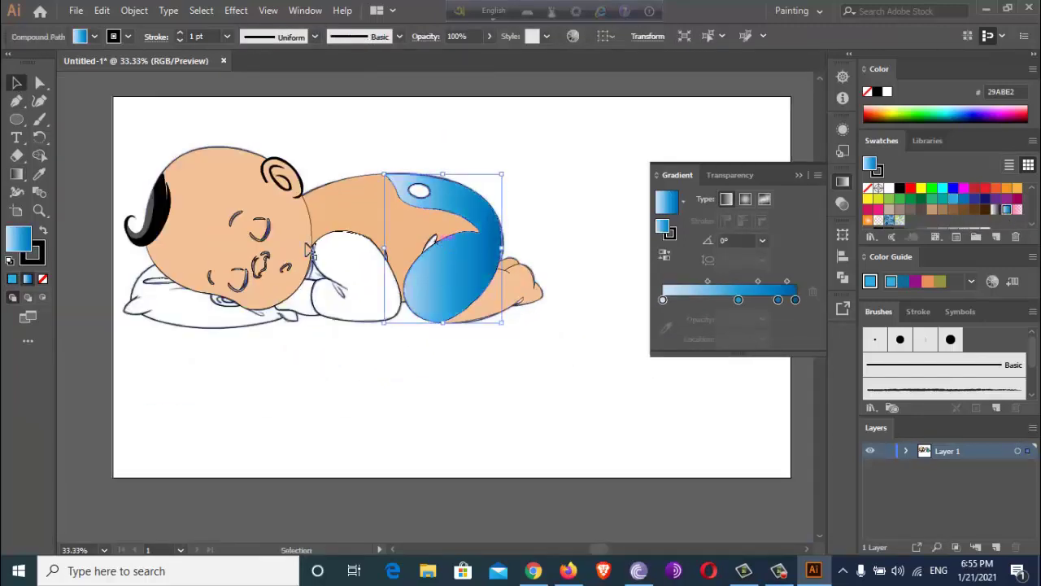
pyautogui.click(16, 174)
pyautogui.moveTo(395, 239)
pyautogui.mouseDown()
pyautogui.moveTo(437, 205)
pyautogui.moveTo(209, 214)
pyautogui.mouseUp()
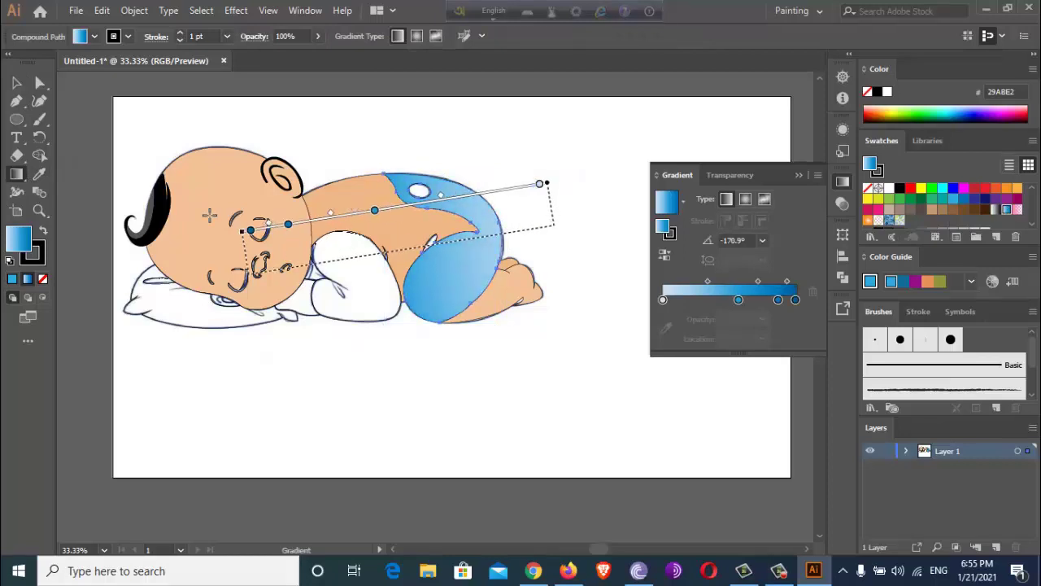
pyautogui.press('v')
pyautogui.click(374, 369)
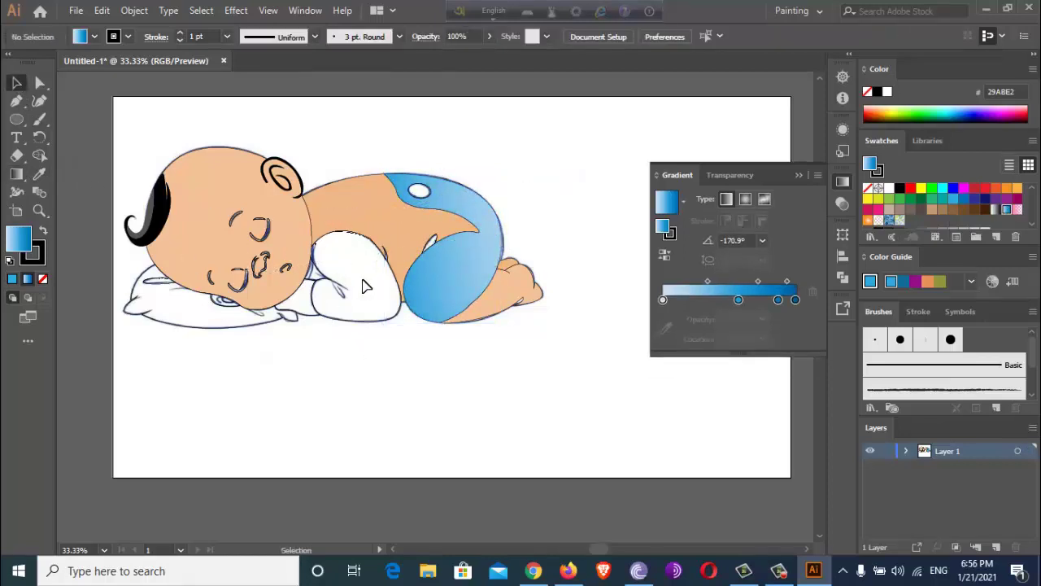
# - Give the white arm shape the skin colour sampled from the head
pyautogui.scroll(-3, 366, 286)
pyautogui.scroll(3, 373, 303)
pyautogui.click(374, 307)
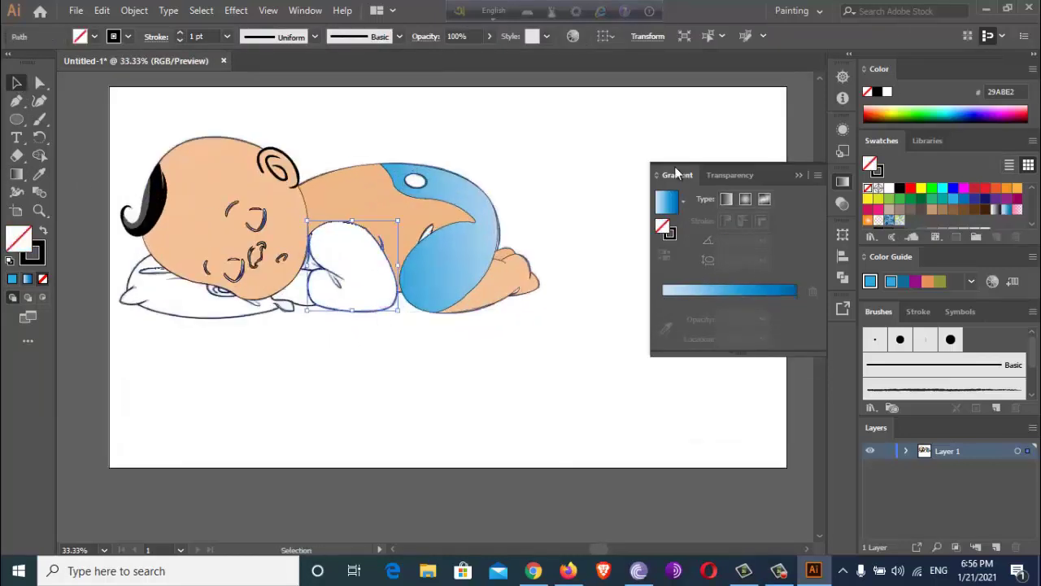
pyautogui.click(39, 173)
pyautogui.click(268, 179)
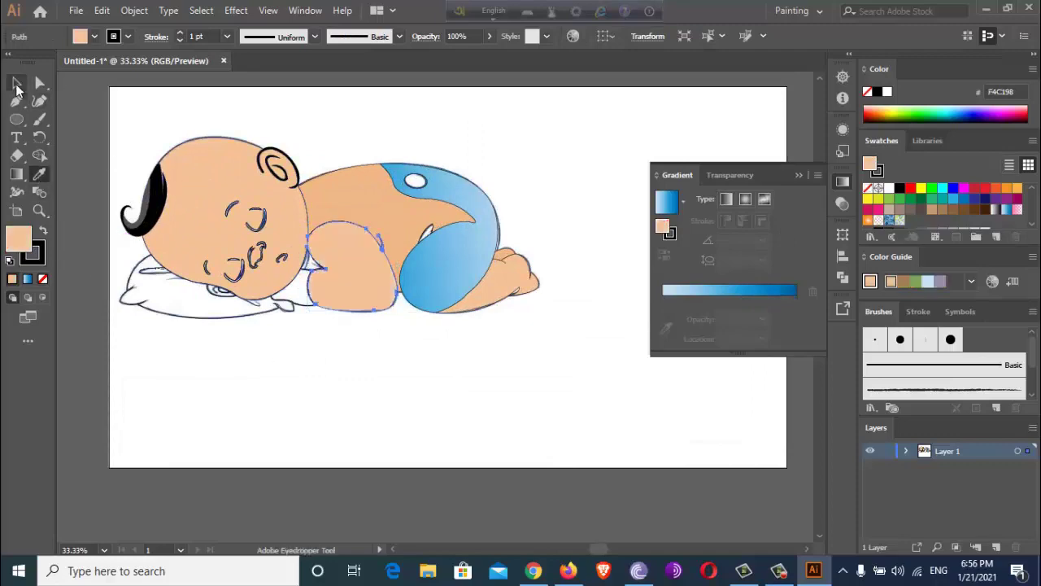
pyautogui.click(16, 83)
# - Give the shape between the head and arm the skin colour
pyautogui.click(301, 268)
pyautogui.scroll(4, 326, 261)
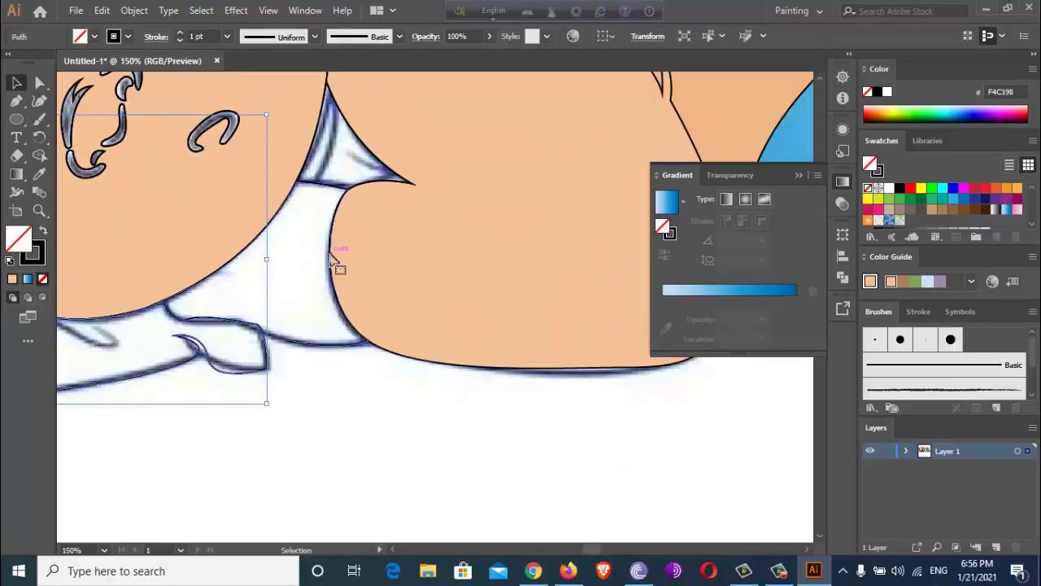
pyautogui.press('i')
pyautogui.scroll(-2, 332, 260)
pyautogui.click(240, 226)
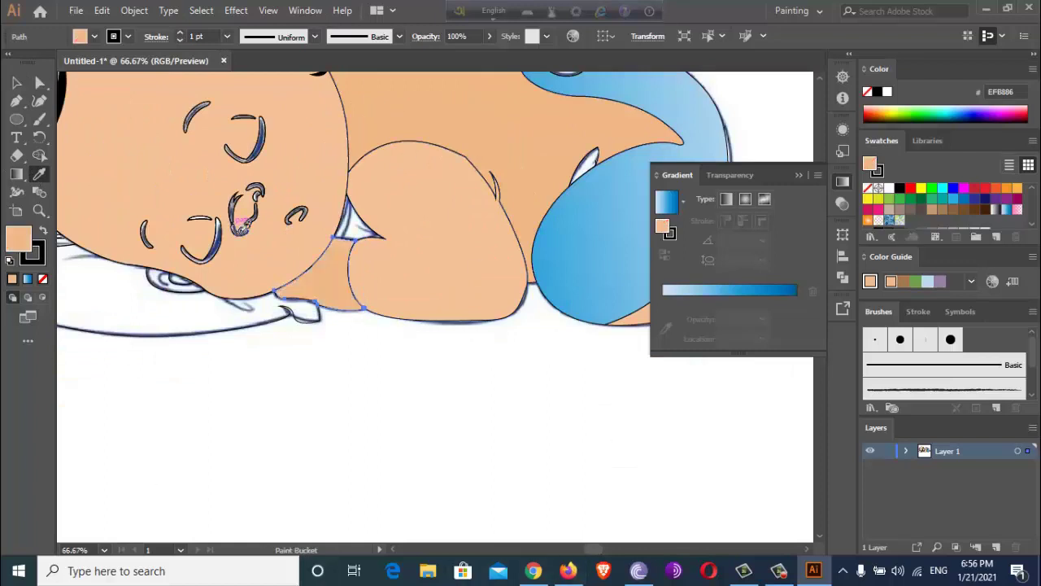
pyautogui.press('v')
# - Make the small gap triangle beside the neck white and deselect it
pyautogui.click(363, 230)
pyautogui.press('i')
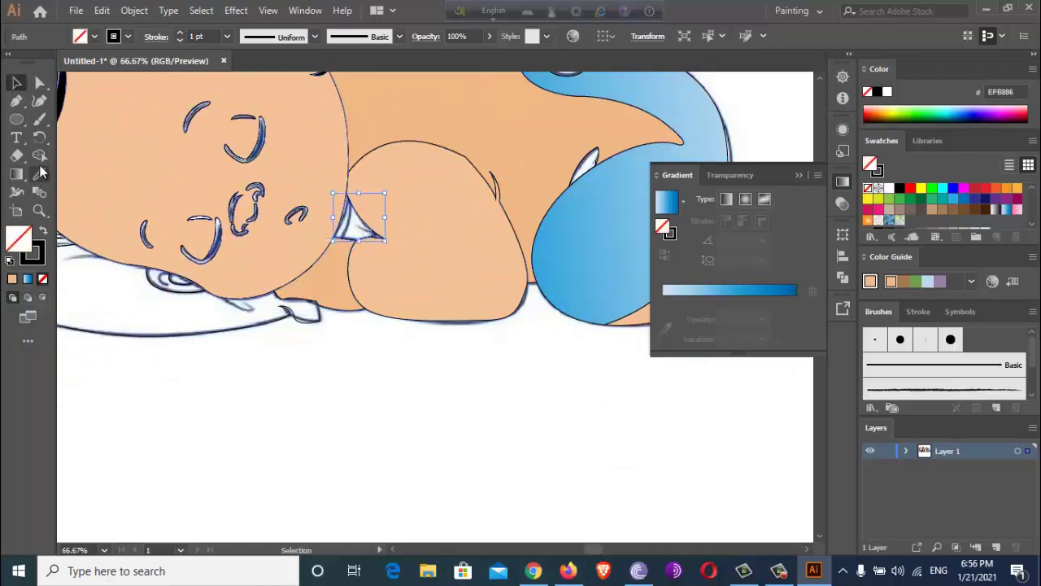
pyautogui.press('v')
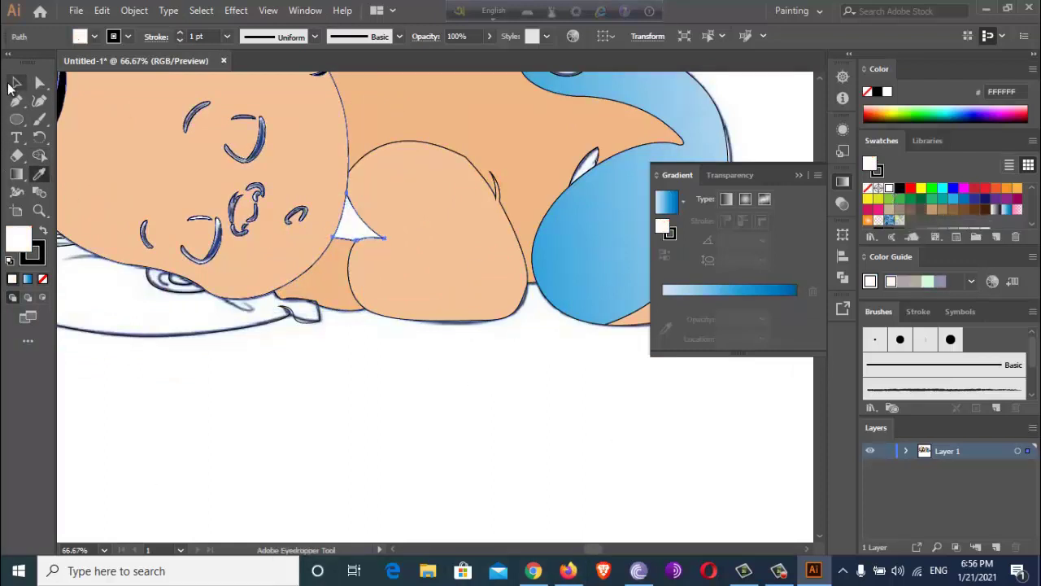
pyautogui.click(337, 435)
pyautogui.keyDown('alt'); pyautogui.scroll(-1, 337, 434); pyautogui.keyUp('alt')
pyautogui.click(232, 366)
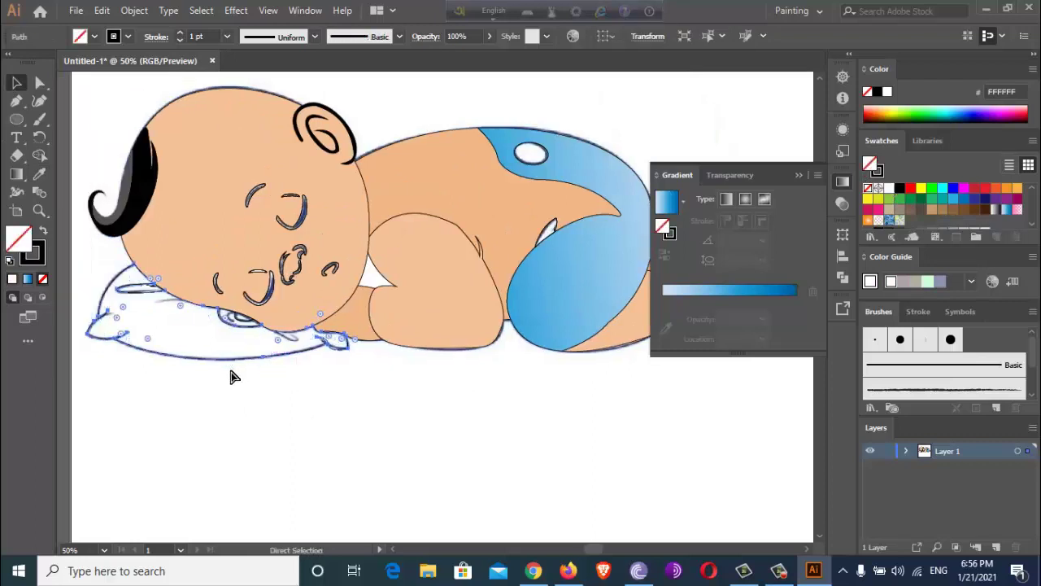
pyautogui.click(1016, 209)
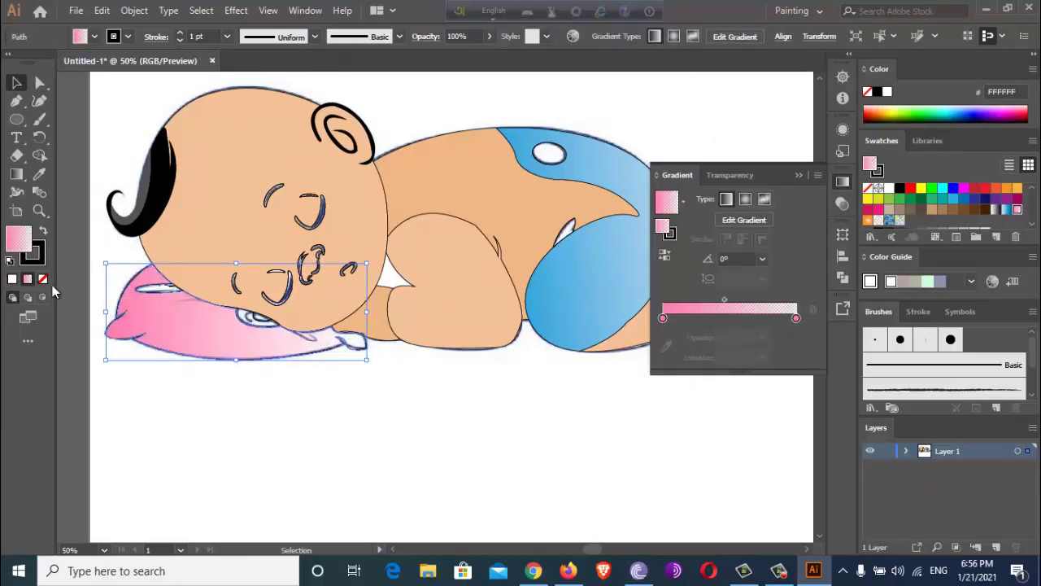
pyautogui.click(17, 173)
pyautogui.moveTo(93, 217); pyautogui.dragTo(363, 508)
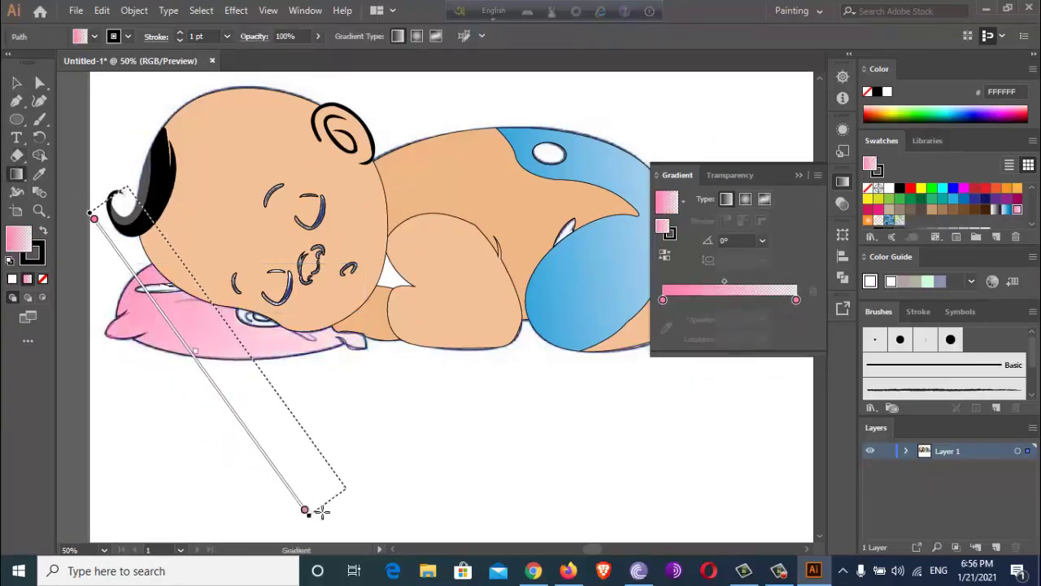
pyautogui.moveTo(209, 186); pyautogui.dragTo(225, 483)
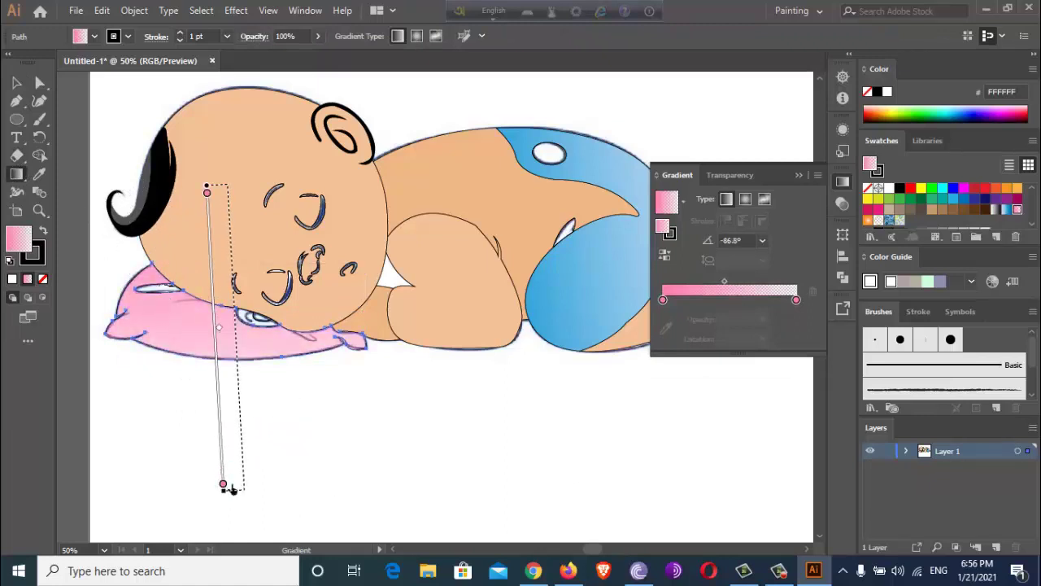
pyautogui.press('v')
pyautogui.keyDown('alt'); pyautogui.scroll(4, 240, 358); pyautogui.keyUp('alt')
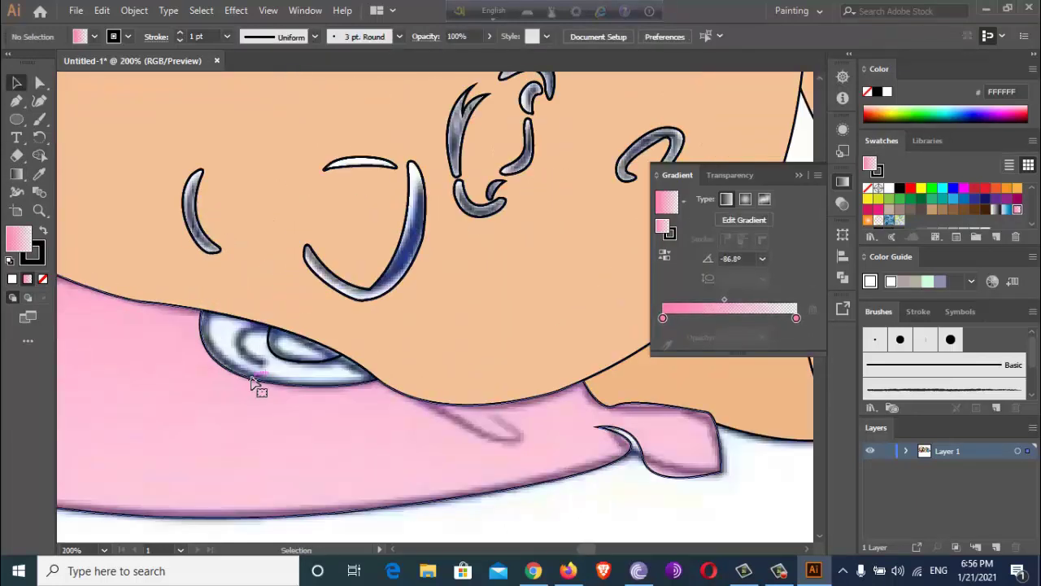
pyautogui.click(277, 356)
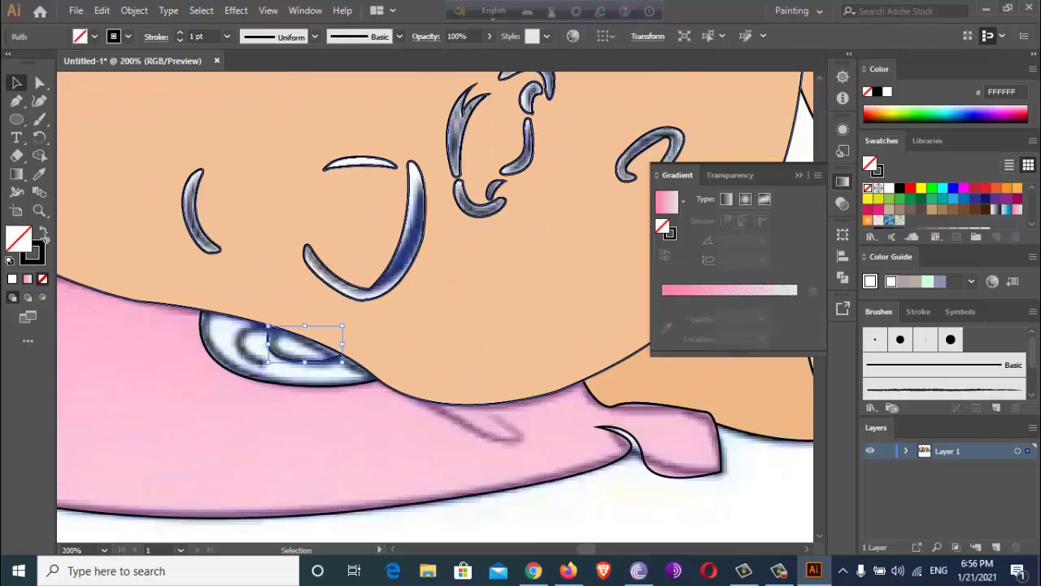
# - Draw a curved crescent outline over the eye and prepare Shape Builder on all artwork
pyautogui.keyDown('alt'); pyautogui.scroll(-2, 188, 345); pyautogui.keyUp('alt')
pyautogui.keyDown('alt'); pyautogui.scroll(4, 189, 346); pyautogui.keyUp('alt')
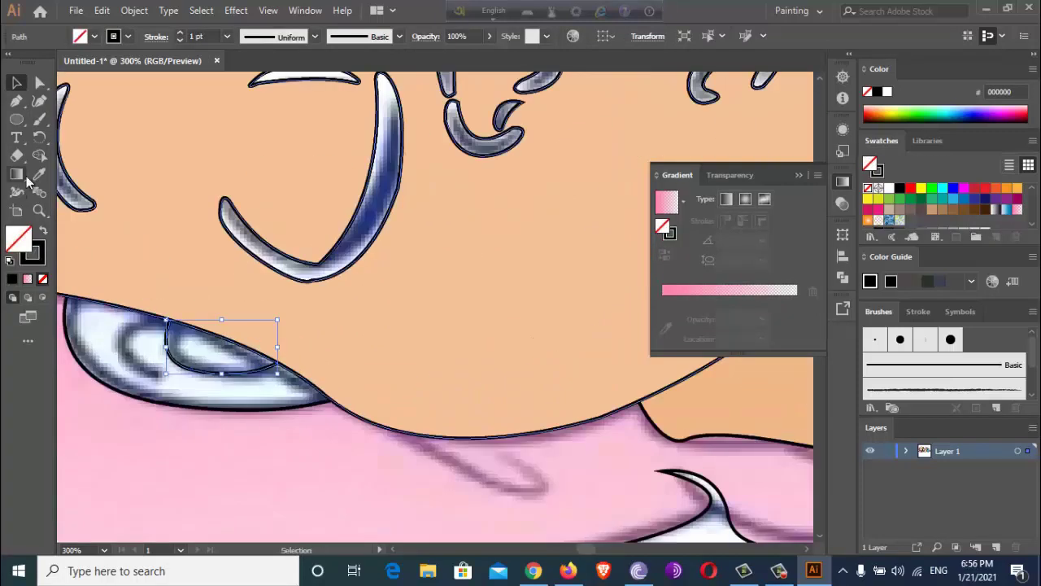
pyautogui.click(18, 102)
pyautogui.moveTo(218, 345)
pyautogui.mouseDown()
pyautogui.moveTo(248, 379)
pyautogui.moveTo(272, 344)
pyautogui.mouseUp()
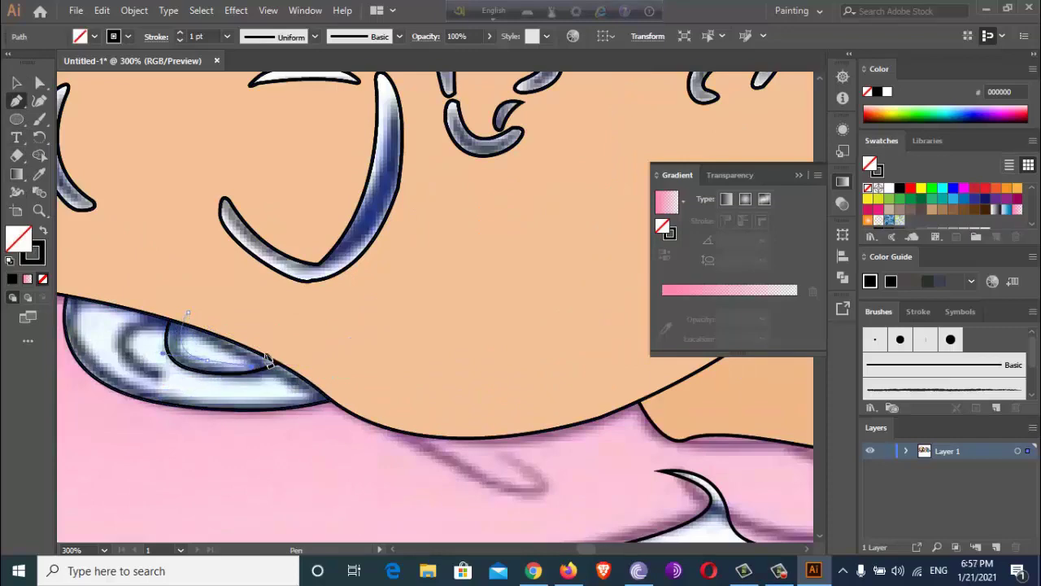
pyautogui.click(189, 319)
pyautogui.hotkey('ctrl', 'a')
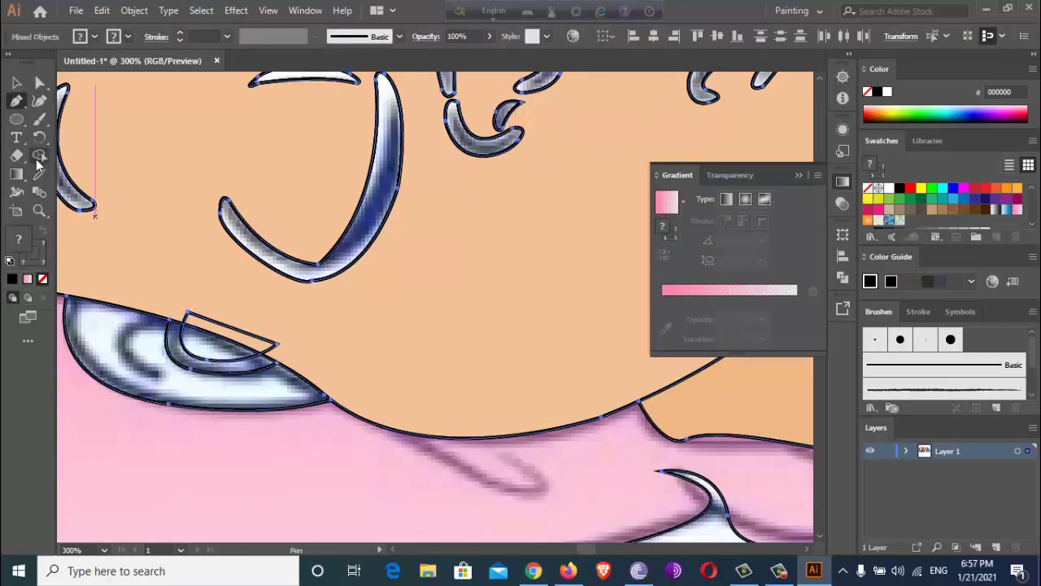
pyautogui.hotkey('shift', 'm')
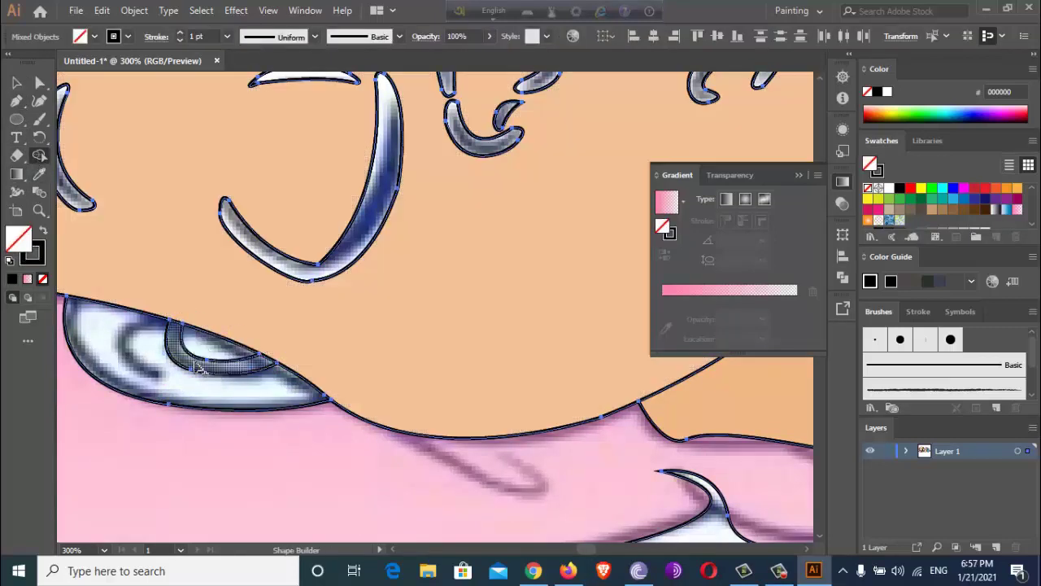
# - Draw a second crescent outline on the eye and prepare Shape Builder again
pyautogui.press('p')
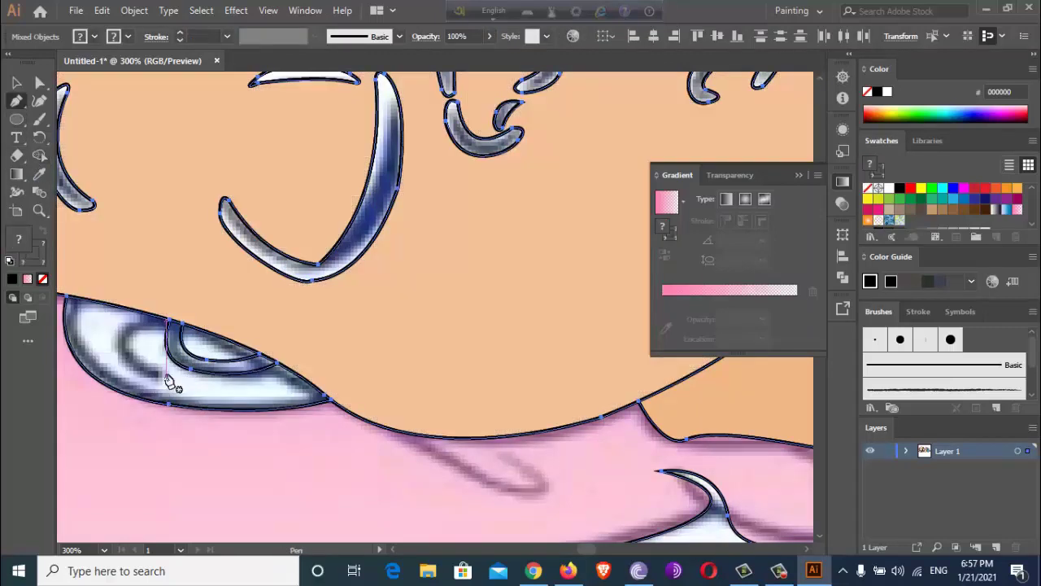
pyautogui.click(152, 368)
pyautogui.moveTo(122, 368)
pyautogui.mouseDown()
pyautogui.moveTo(129, 323)
pyautogui.moveTo(163, 314)
pyautogui.mouseUp()
pyautogui.moveTo(152, 369); pyautogui.dragTo(186, 386)
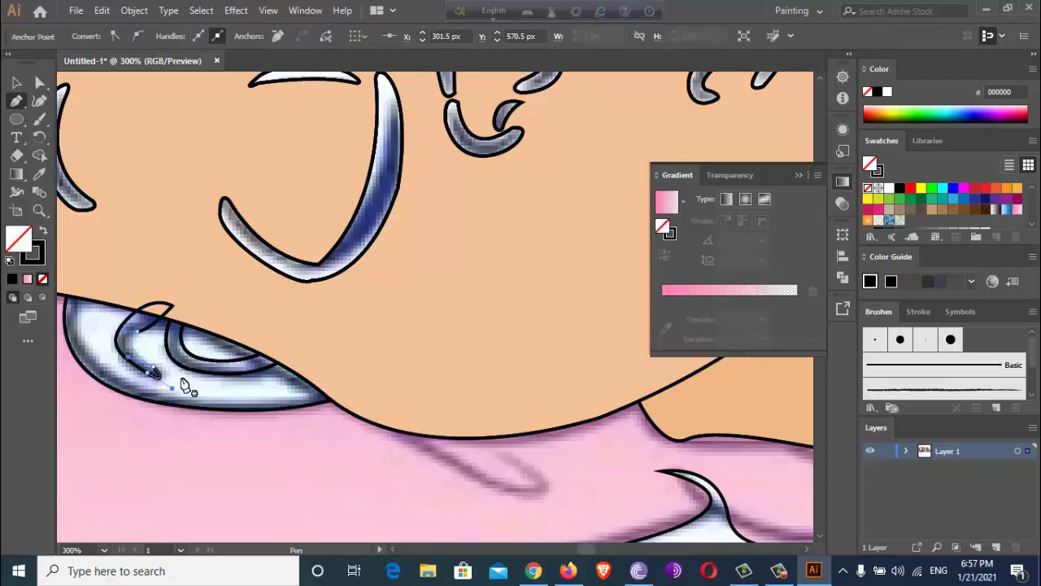
pyautogui.hotkey('ctrl', 'a')
pyautogui.hotkey('shift', 'm')
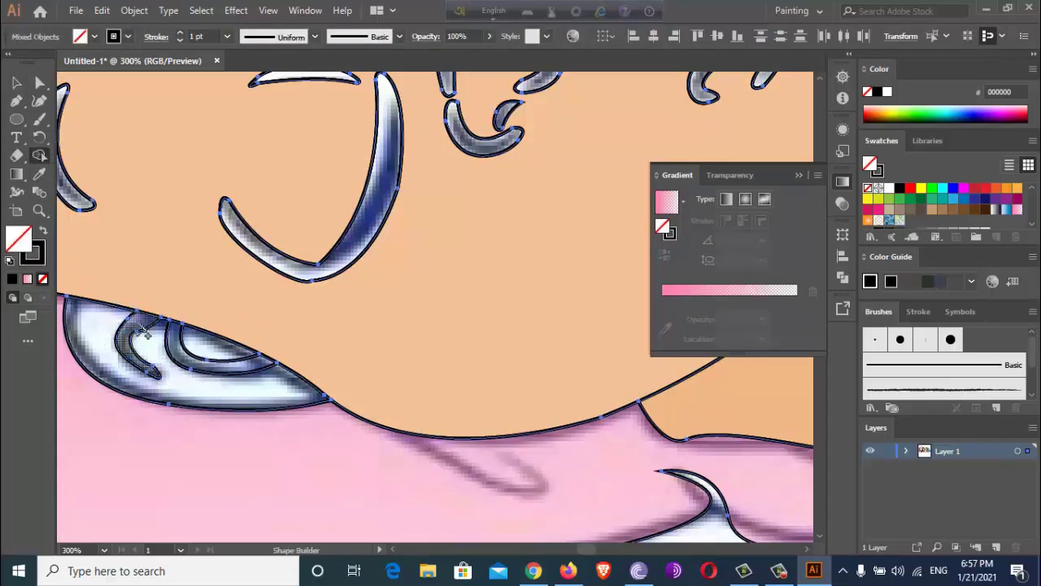
# - Split off the eye region as a separate green piece with Shape Builder
pyautogui.scroll(-2, 186, 383)
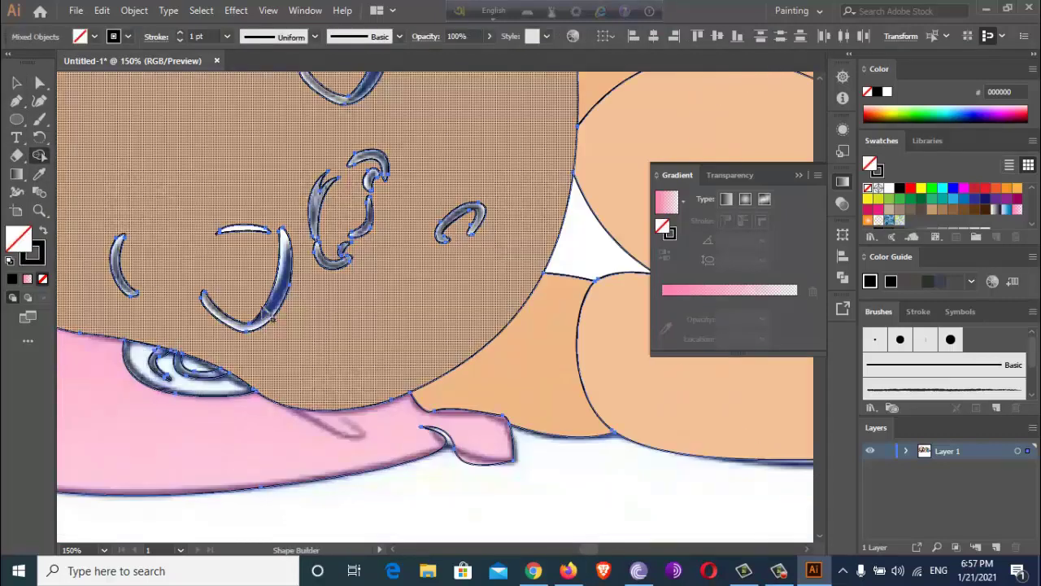
pyautogui.scroll(-2, 272, 320)
pyautogui.click(20, 84)
pyautogui.scroll(2, 232, 384)
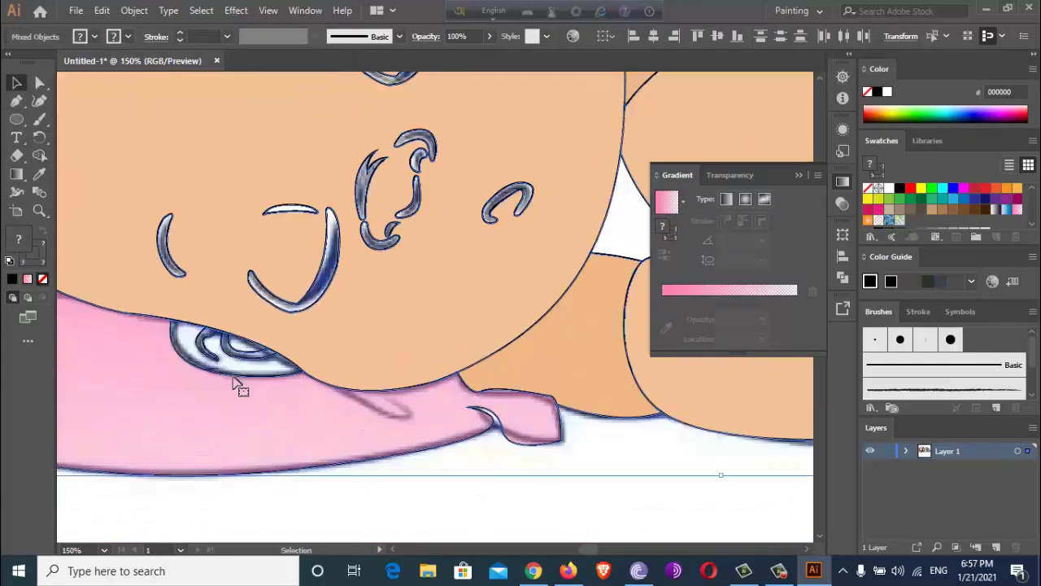
pyautogui.click(244, 382)
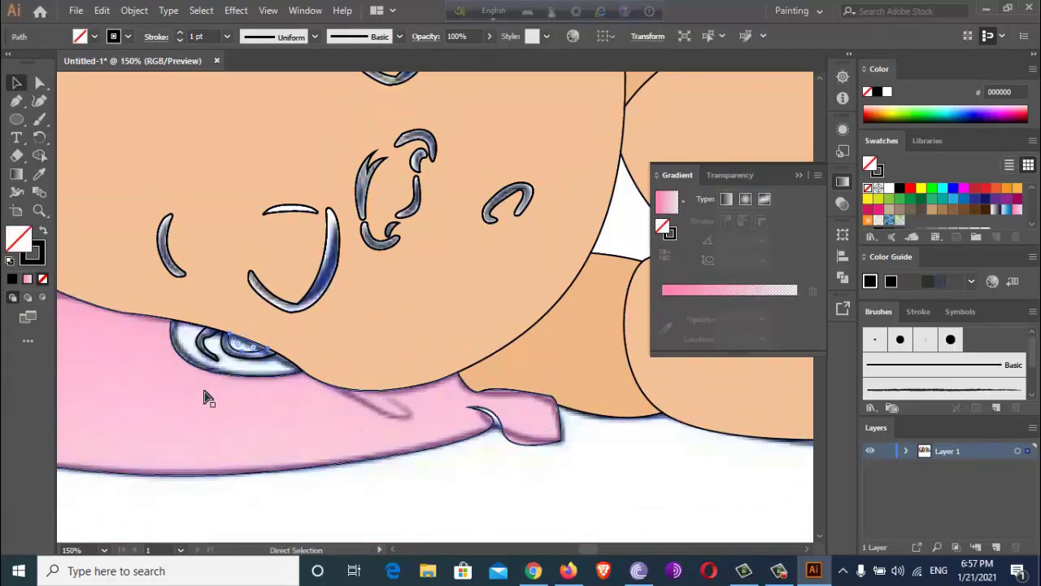
pyautogui.click(244, 340)
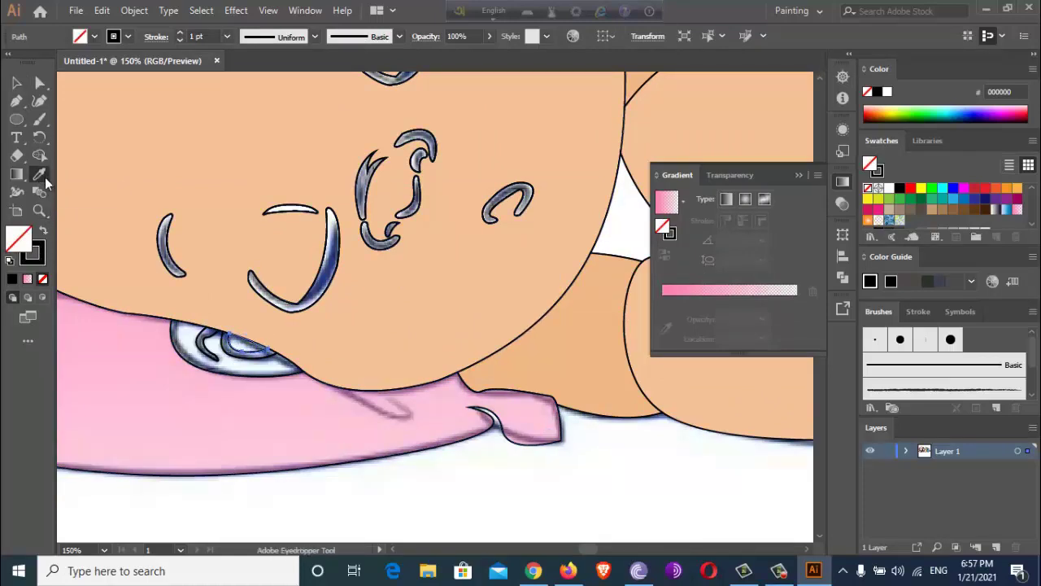
pyautogui.click(187, 349)
pyautogui.hotkey('ctrl', 'a')
pyautogui.hotkey('shift', 'm')
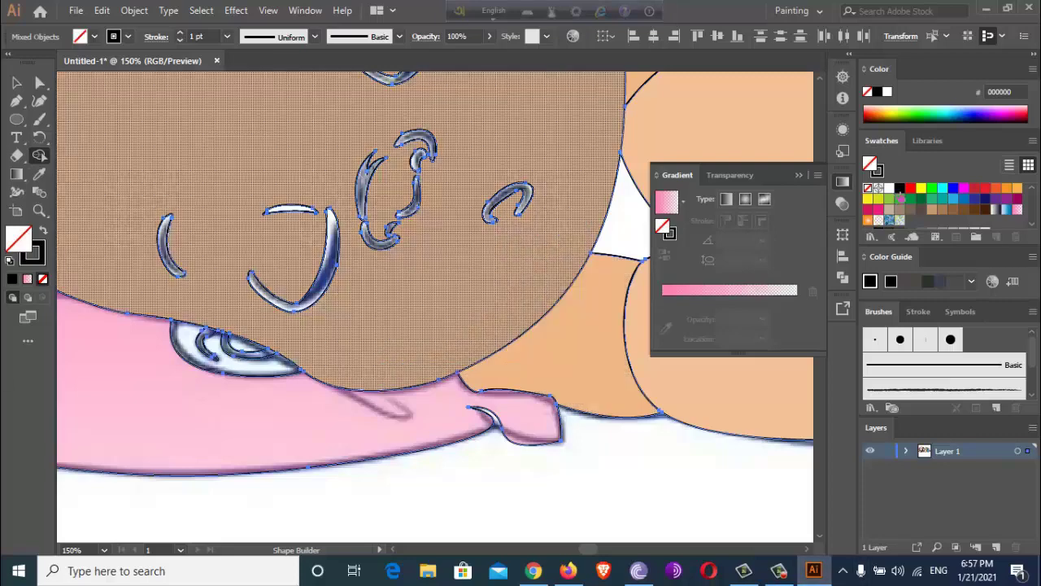
pyautogui.click(900, 200)
pyautogui.click(191, 348)
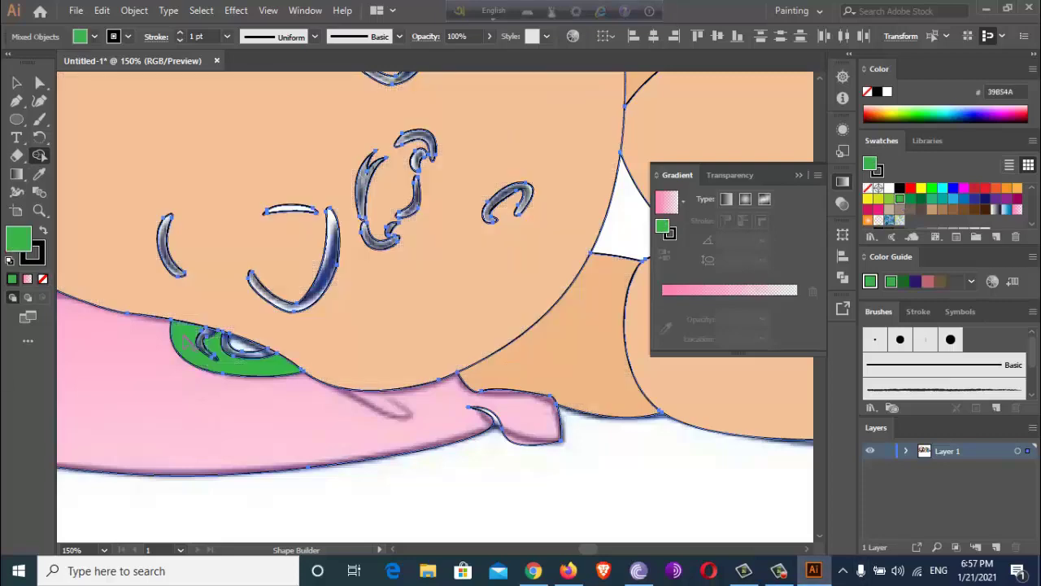
# - Give the eye-area shape the peach skin colour and deselect it
pyautogui.press('i')
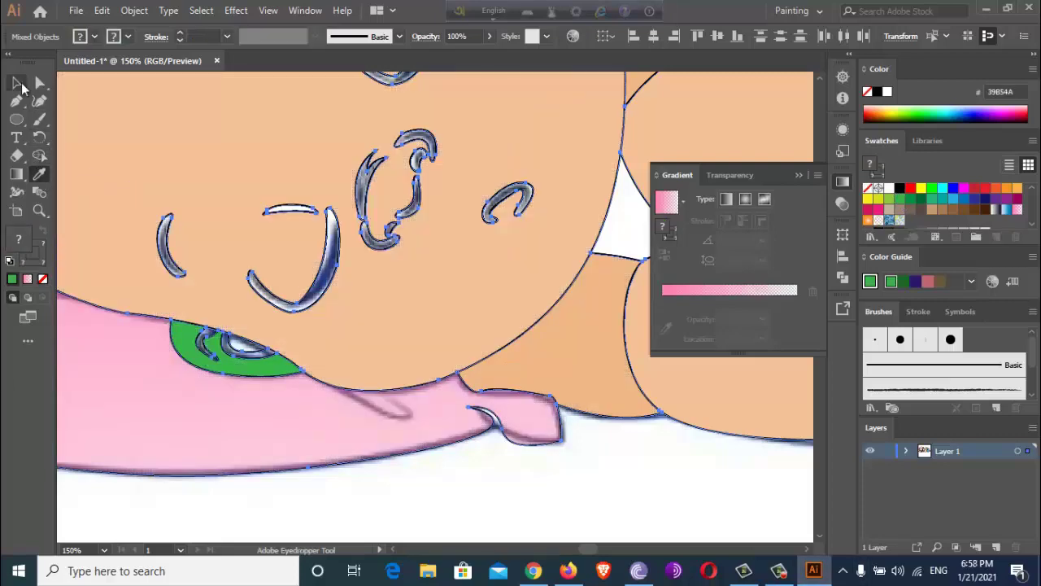
pyautogui.click(16, 82)
pyautogui.click(189, 358)
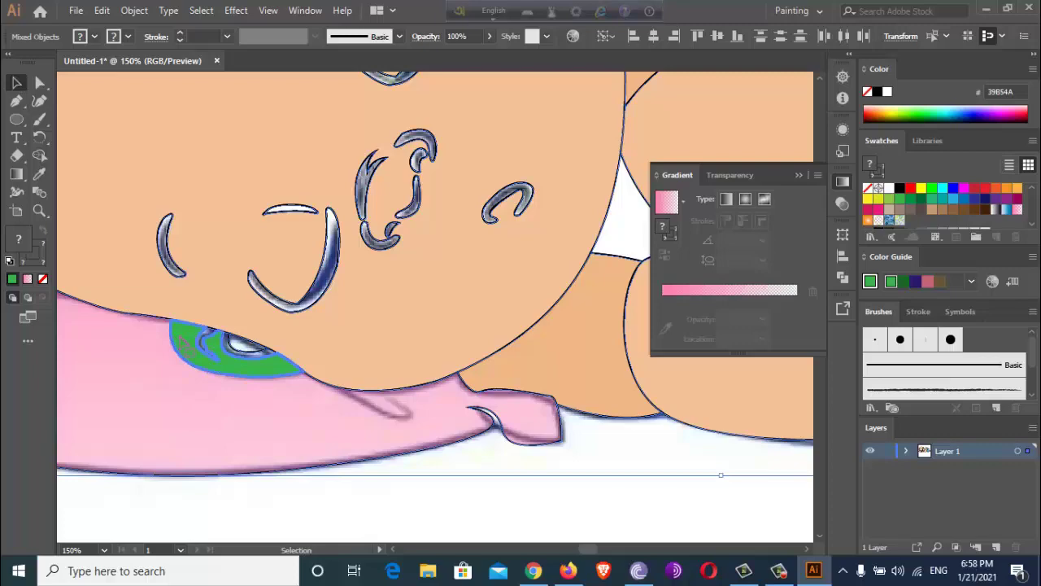
pyautogui.press('i')
pyautogui.click(112, 275)
pyautogui.press('v')
pyautogui.scroll(3, 210, 342)
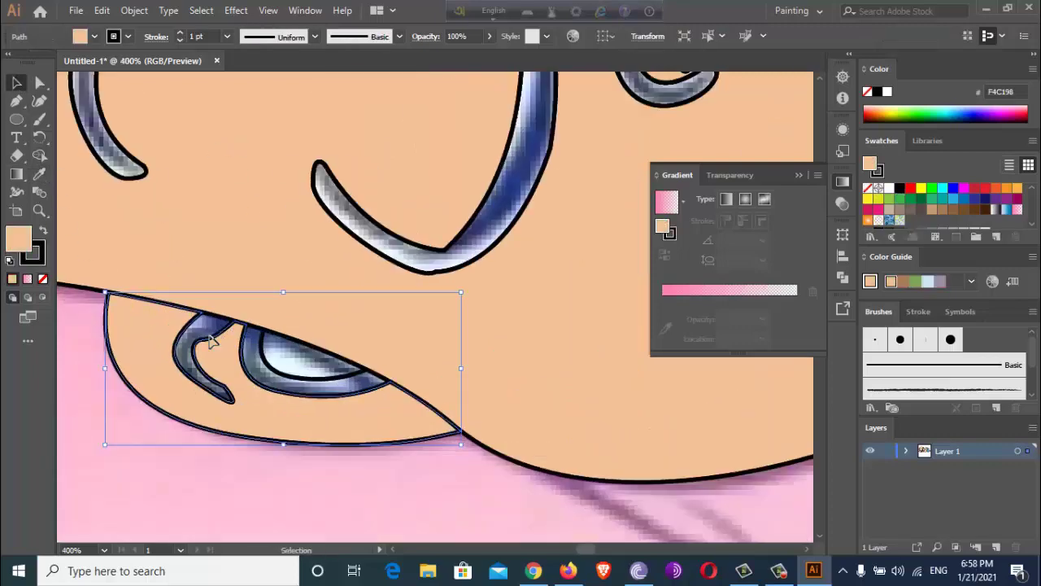
pyautogui.hotkey('ctrl', 'shift', 'a')
# - Make the right eye crescent and left eyelash solid black with no outline
pyautogui.click(244, 358)
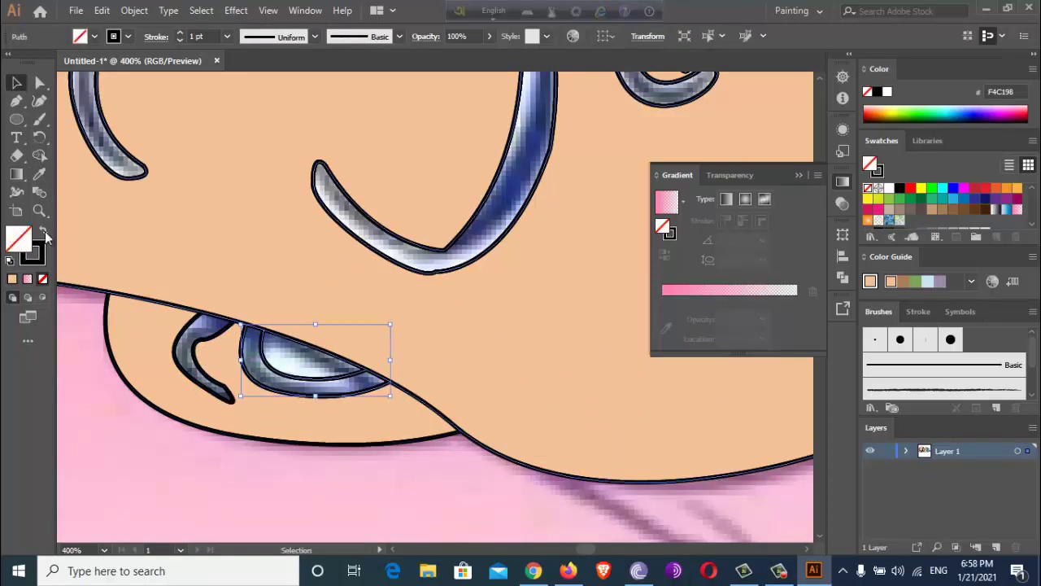
pyautogui.click(43, 231)
pyautogui.click(185, 350)
pyautogui.click(43, 231)
# - Select the pink pillow and split its overlapping shapes with Shape Builder
pyautogui.scroll(-10, 153, 460)
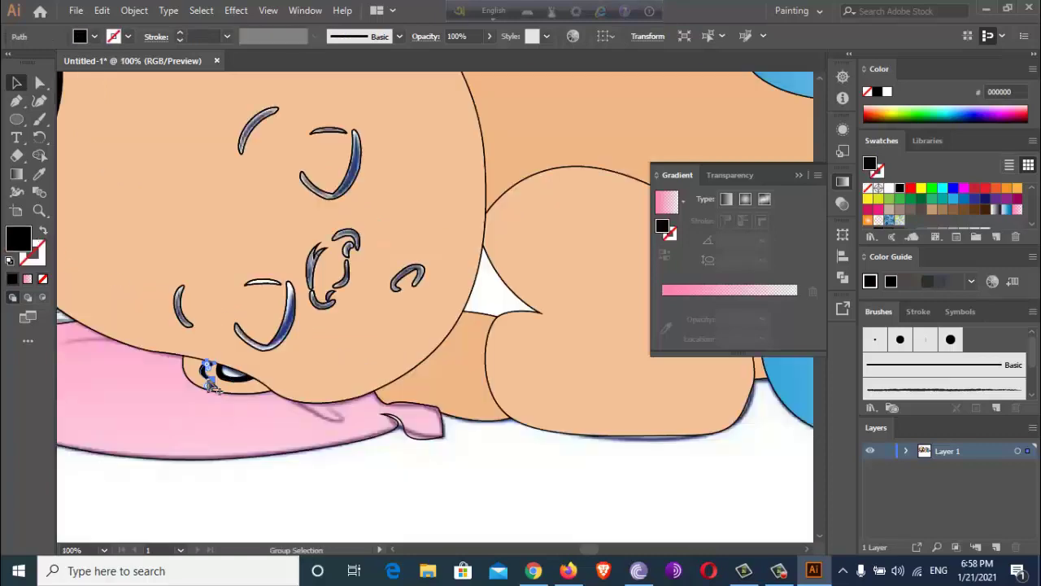
pyautogui.hotkey('ctrl', 'shift', 'a')
pyautogui.scroll(2, 116, 352)
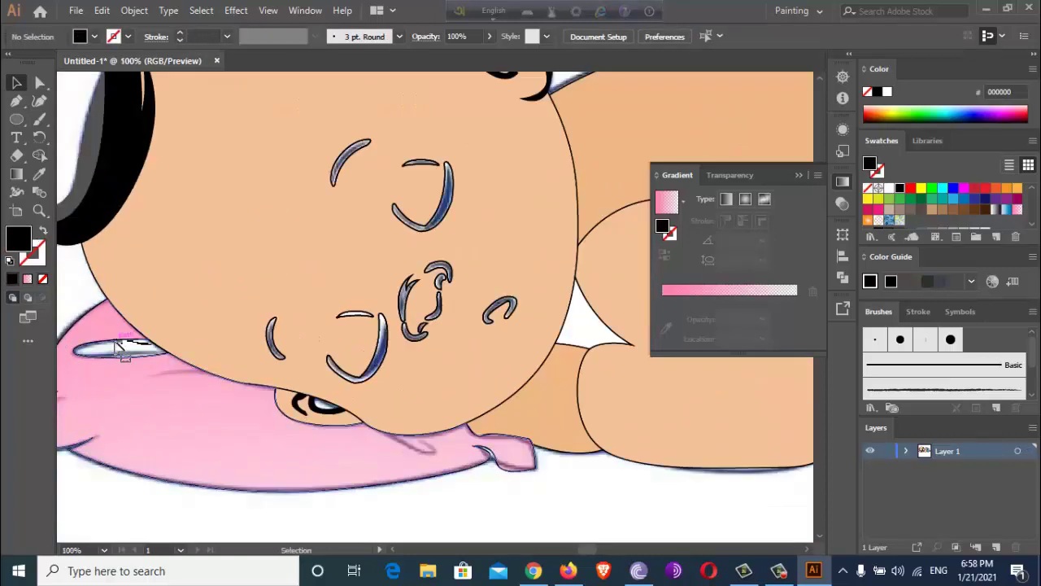
pyautogui.click(296, 423)
pyautogui.click(244, 496)
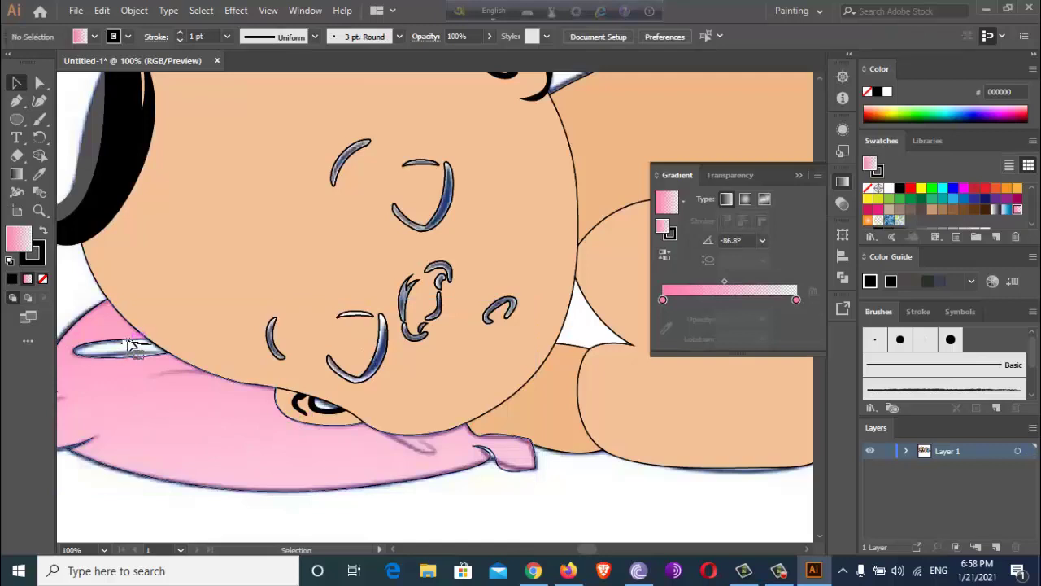
pyautogui.click(130, 351)
pyautogui.hotkey('ctrl', 'a')
pyautogui.hscroll(-3, 114, 341)
pyautogui.hotkey('shift', 'm')
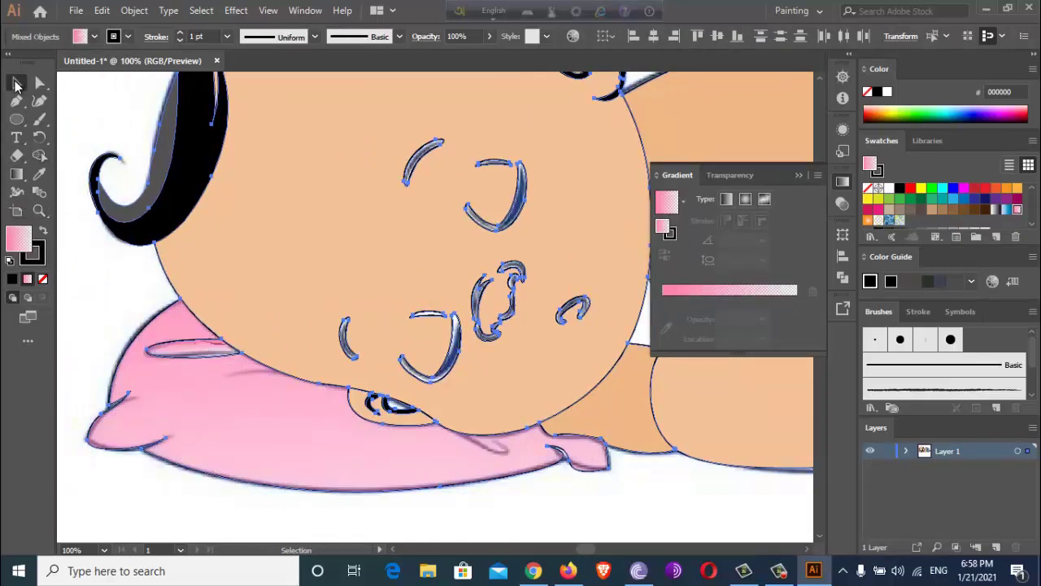
# - Fill the highlight streak on the pillow solid white
pyautogui.click(16, 84)
pyautogui.click(195, 349)
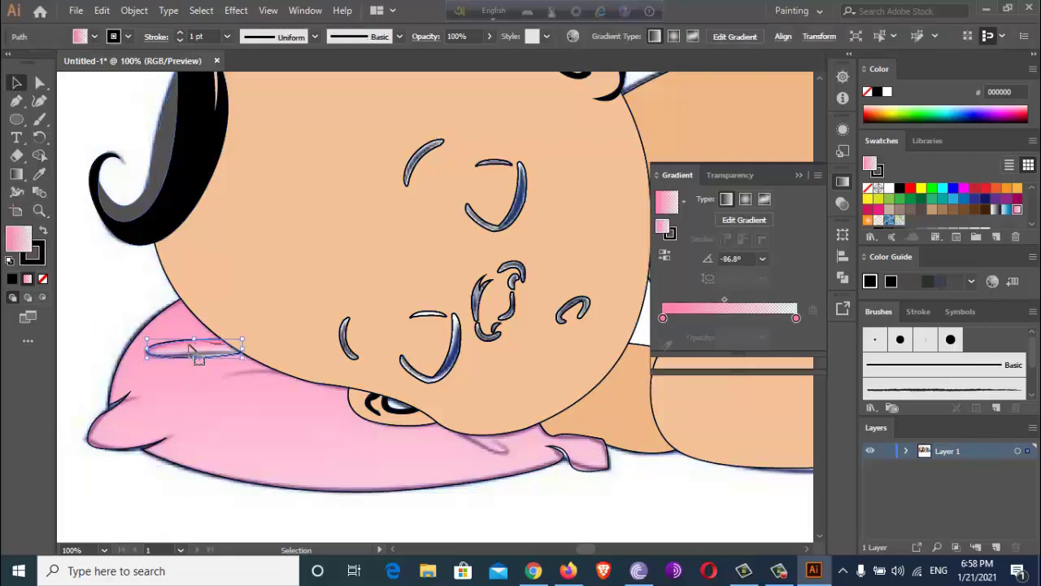
pyautogui.click(40, 173)
pyautogui.click(900, 187)
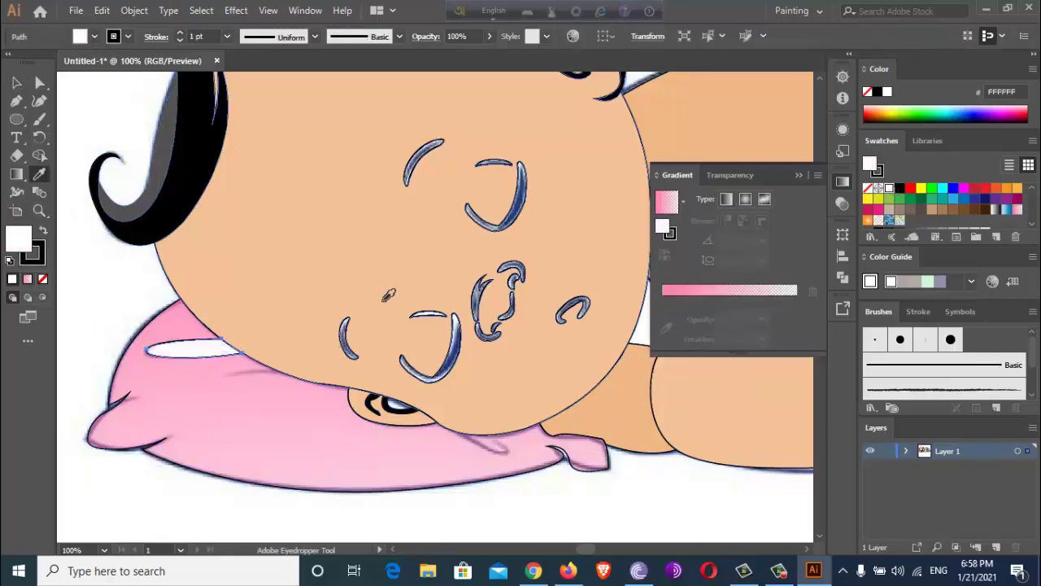
pyautogui.click(104, 315)
pyautogui.scroll(-3, 239, 379)
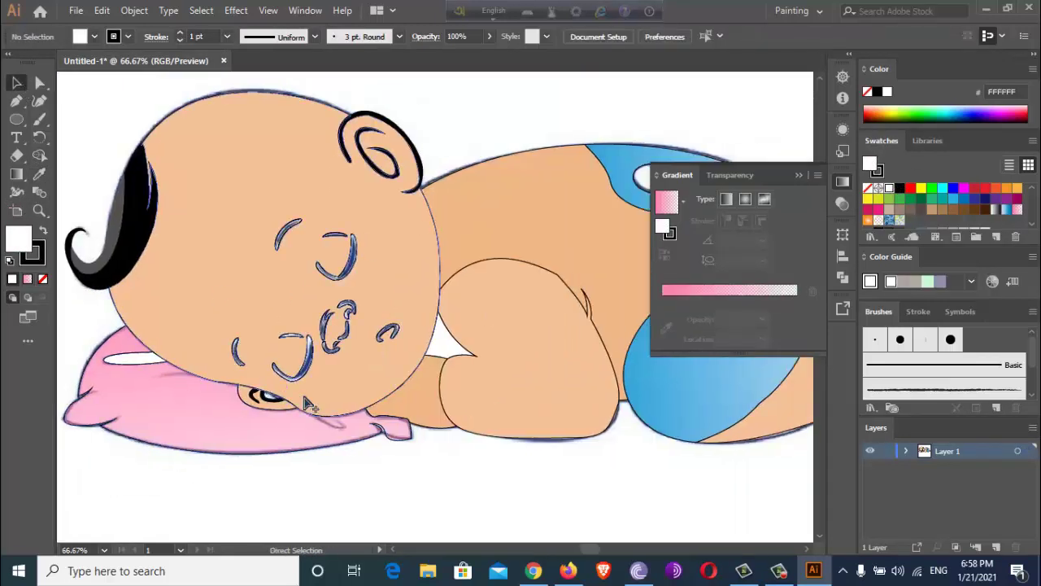
pyautogui.scroll(3, 240, 275)
# - Make the eyebrow, eye arcs, nose and cheek curls solid black
pyautogui.click(246, 277)
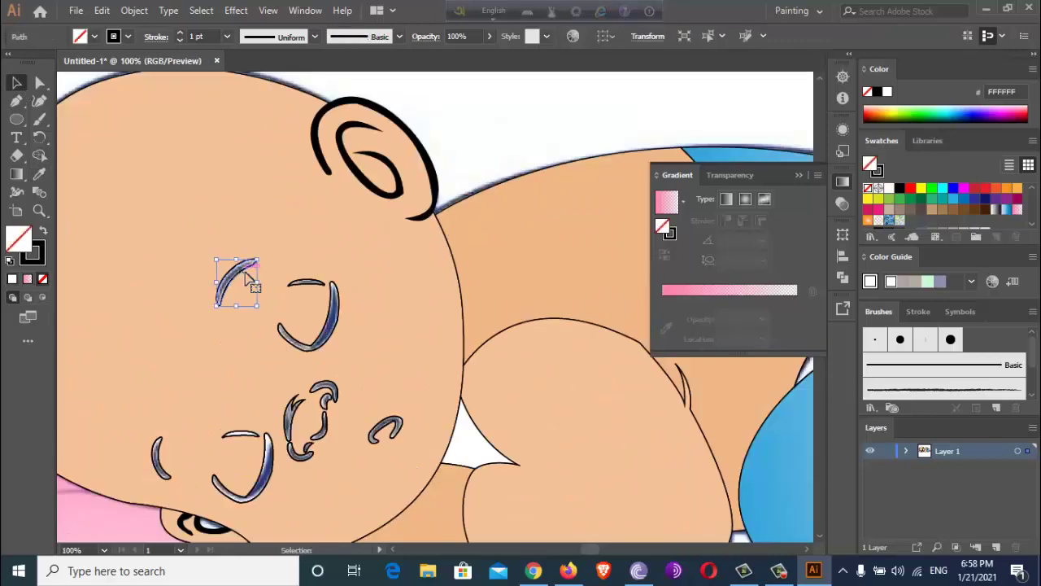
pyautogui.keyDown('shift'); pyautogui.click(297, 287); pyautogui.keyUp('shift')
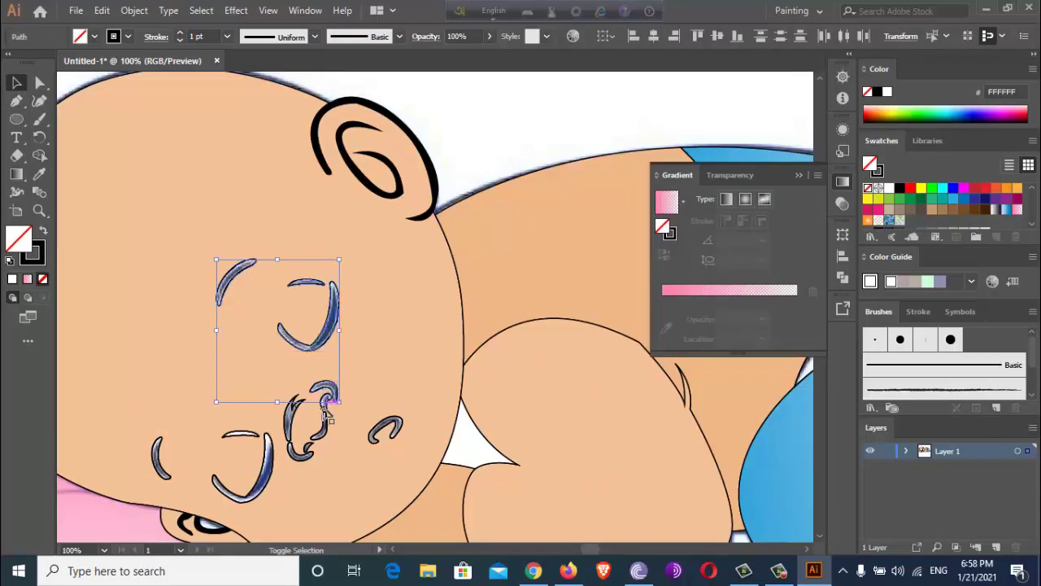
pyautogui.keyDown('shift'); pyautogui.click(325, 433); pyautogui.keyUp('shift')
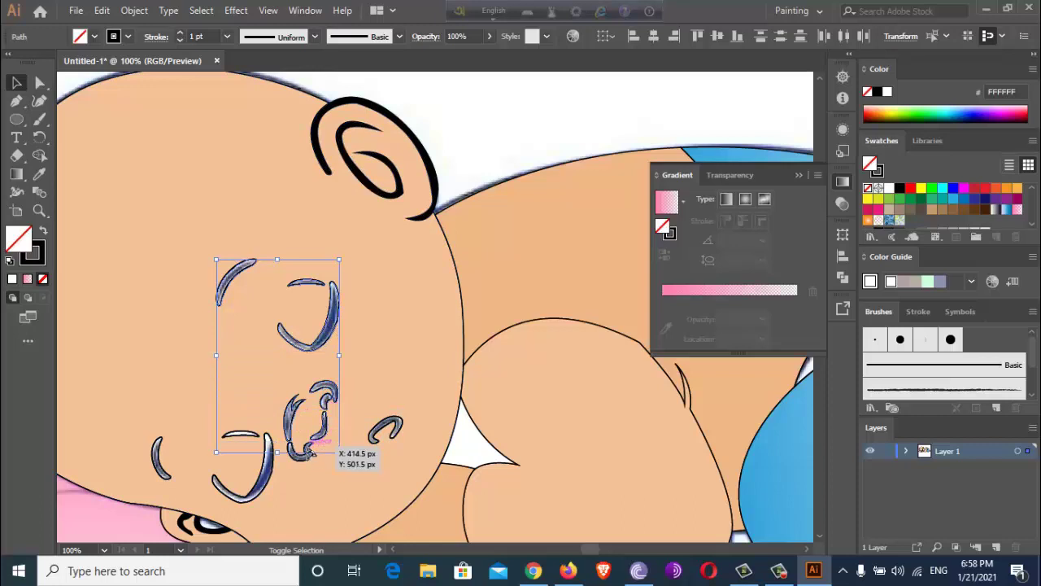
pyautogui.keyDown('shift'); pyautogui.click(384, 430); pyautogui.keyUp('shift')
pyautogui.keyDown('shift'); pyautogui.click(309, 454); pyautogui.keyUp('shift')
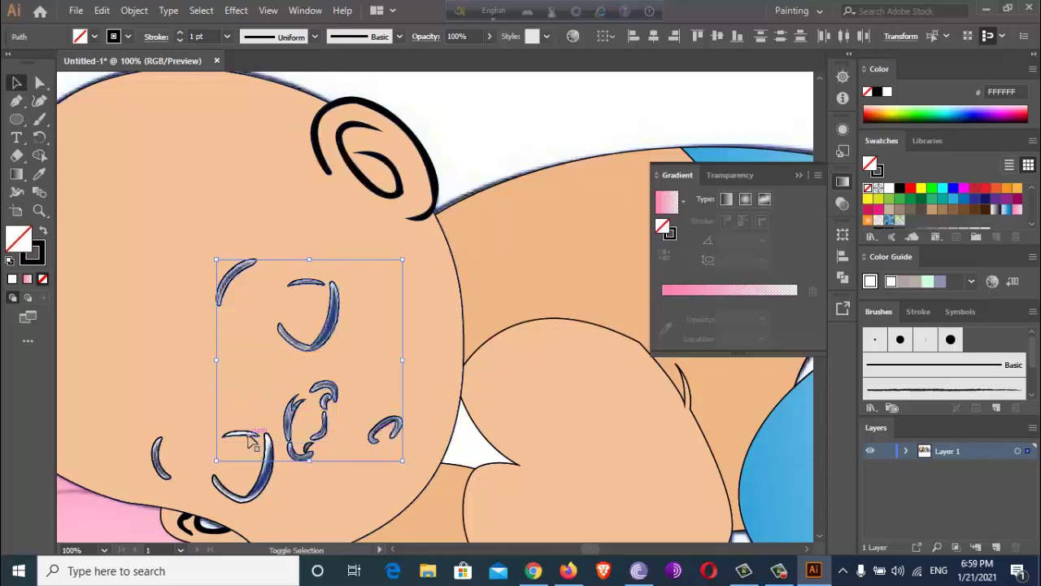
pyautogui.keyDown('shift'); pyautogui.click(268, 476); pyautogui.keyUp('shift')
pyautogui.keyDown('shift'); pyautogui.click(160, 459); pyautogui.keyUp('shift')
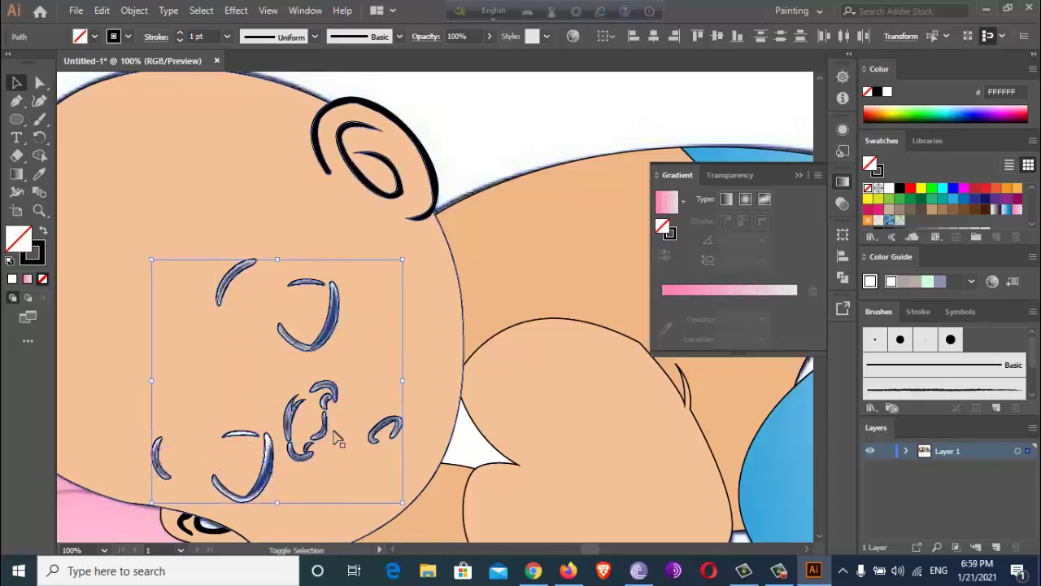
pyautogui.click(43, 236)
# - Turn the small curl beside the nose into a black fill with Shift+X, then view the whole baby
pyautogui.scroll(3, 314, 448)
pyautogui.click(303, 423)
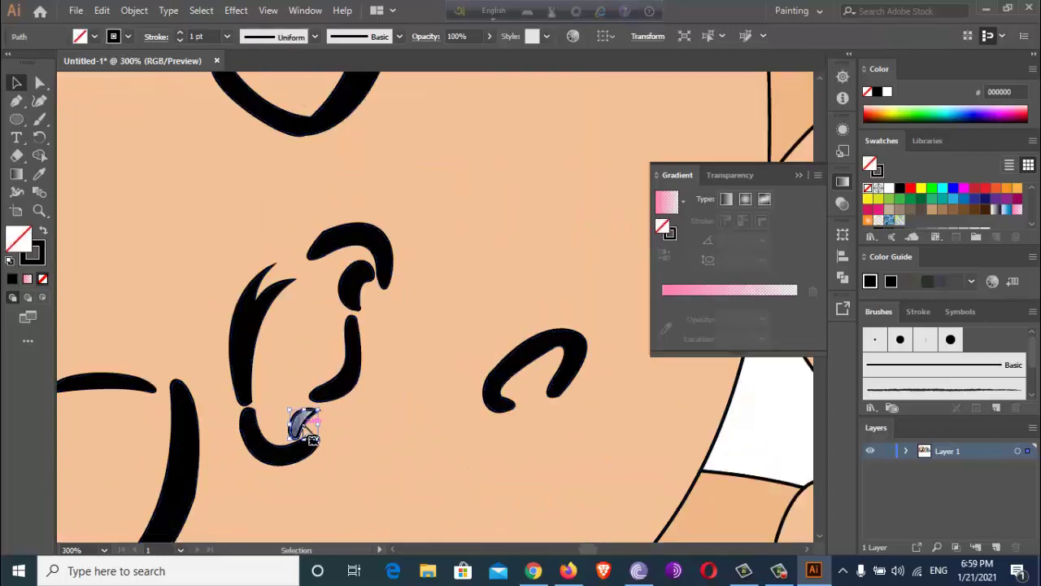
pyautogui.hotkey('shift', 'x')
pyautogui.hotkey('ctrl', '0')
pyautogui.hotkey('ctrl', 'shift', 'a')
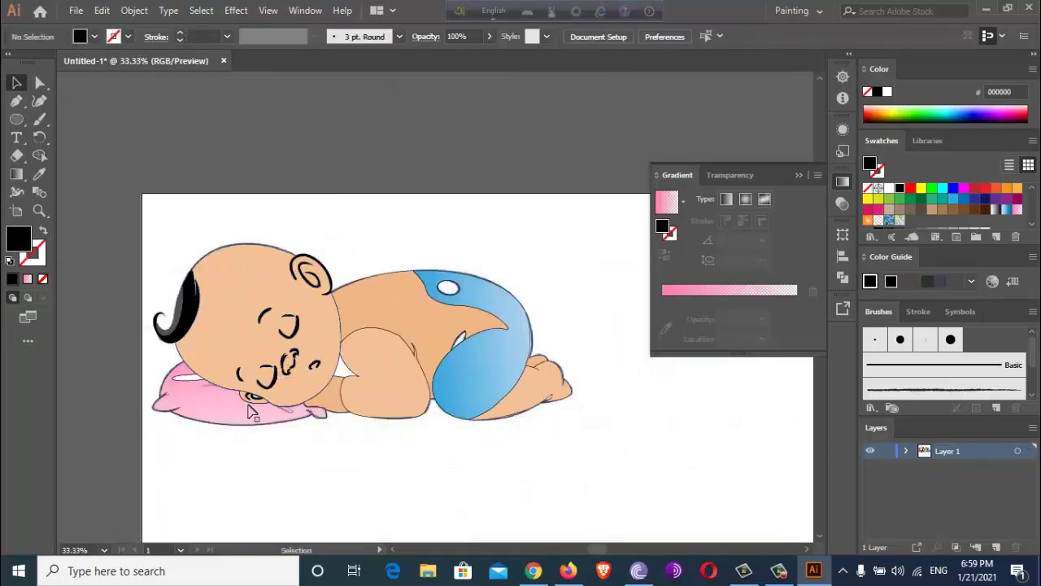
# - Try a flat tan fill on the diaper, then restore its blue gradient
pyautogui.hscroll(2, 384, 448)
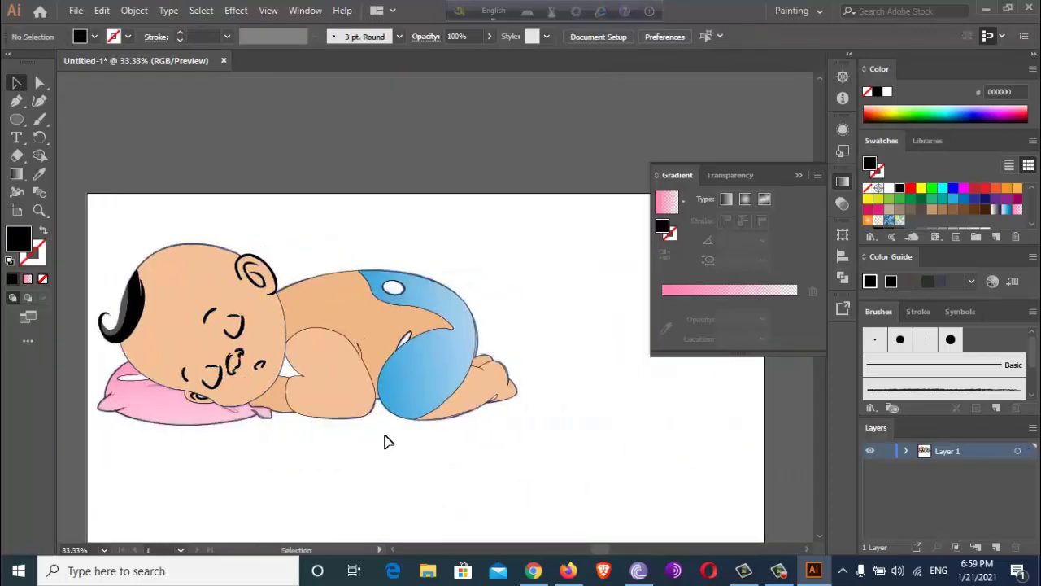
pyautogui.click(419, 386)
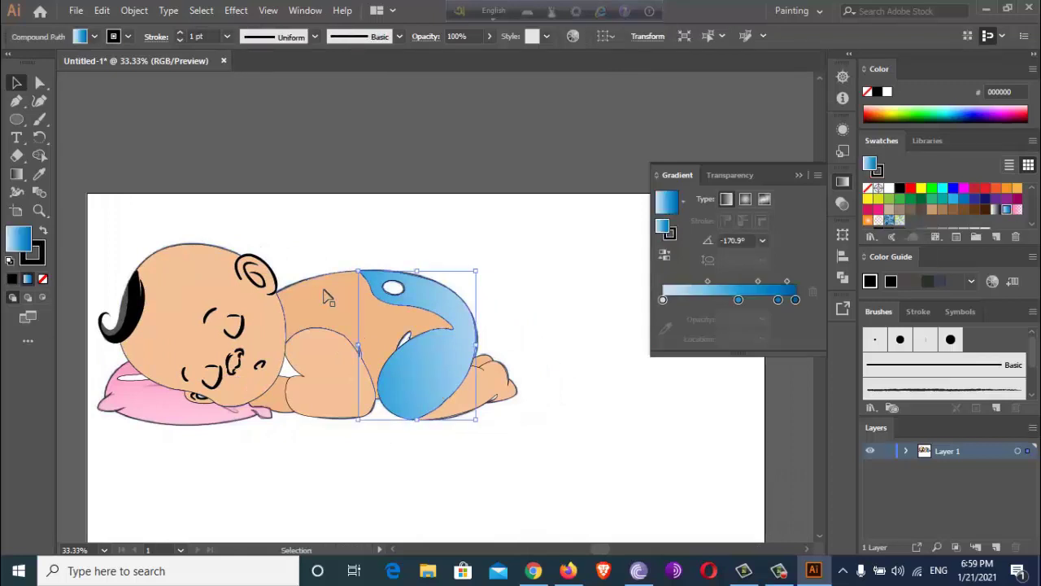
pyautogui.click(931, 210)
pyautogui.click(521, 333)
pyautogui.hotkey('ctrl', 'z')
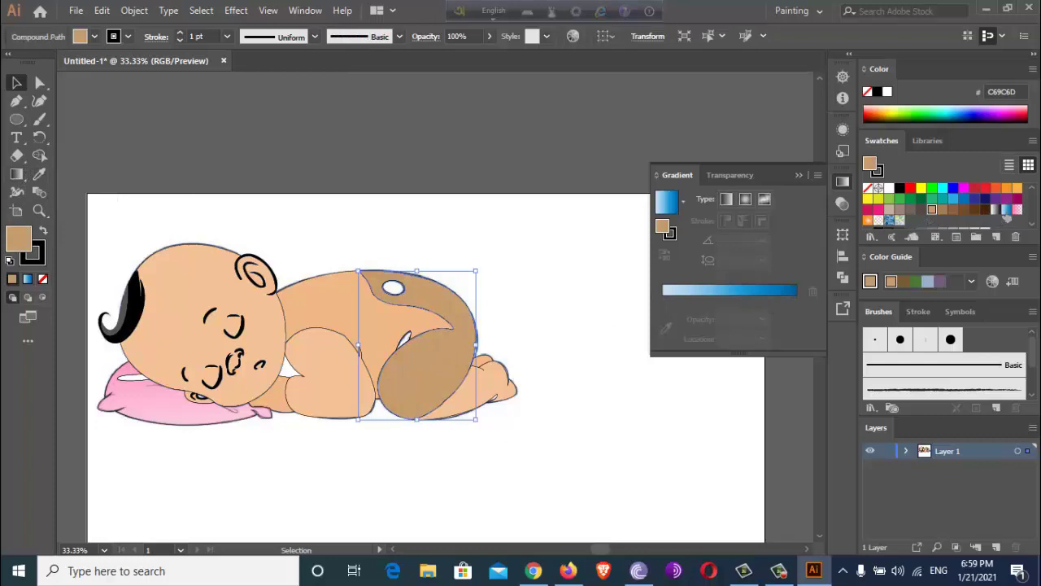
pyautogui.click(1007, 209)
# - Re-angle the diaper's blue gradient diagonally to about -160.9°
pyautogui.click(16, 173)
pyautogui.moveTo(399, 205); pyautogui.dragTo(419, 459)
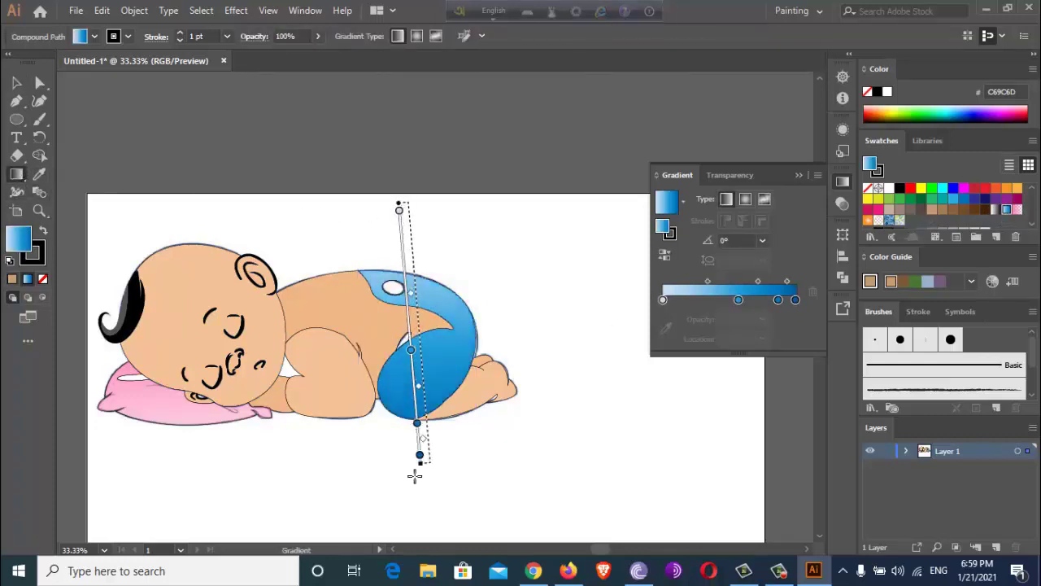
pyautogui.moveTo(527, 306)
pyautogui.mouseDown()
pyautogui.moveTo(196, 442)
pyautogui.moveTo(119, 447)
pyautogui.mouseUp()
pyautogui.click(16, 82)
# - Remove the outline strokes from the entire baby artwork by setting Stroke to None
pyautogui.hscroll(-3, 218, 231)
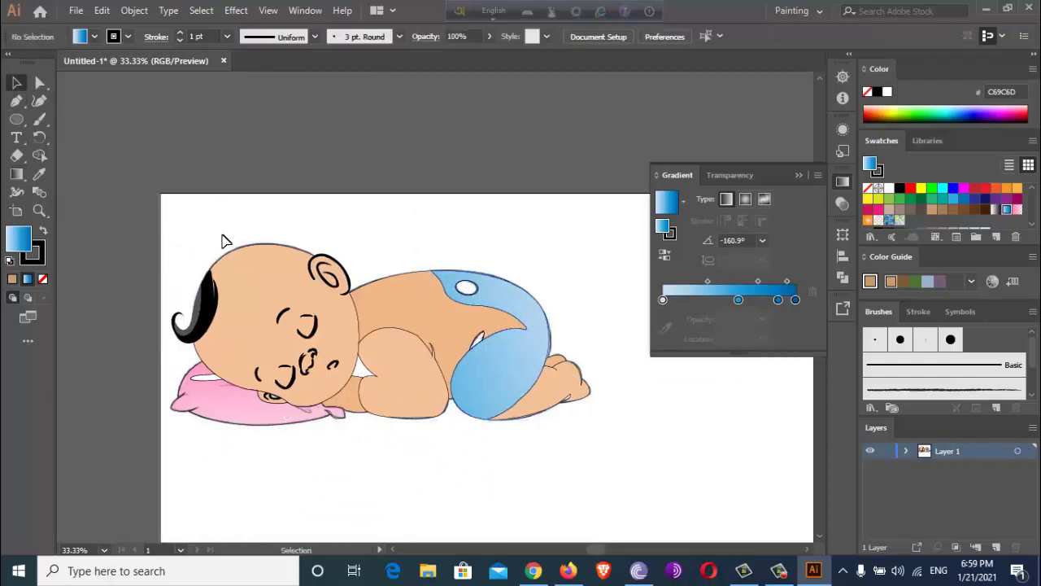
pyautogui.moveTo(182, 221); pyautogui.dragTo(537, 464)
pyautogui.click(129, 37)
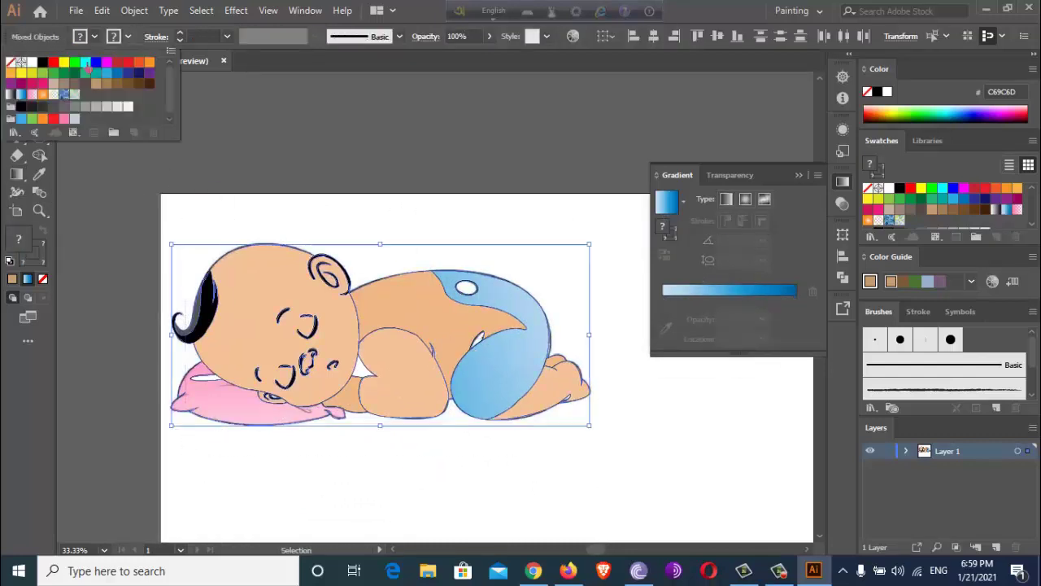
pyautogui.click(313, 213)
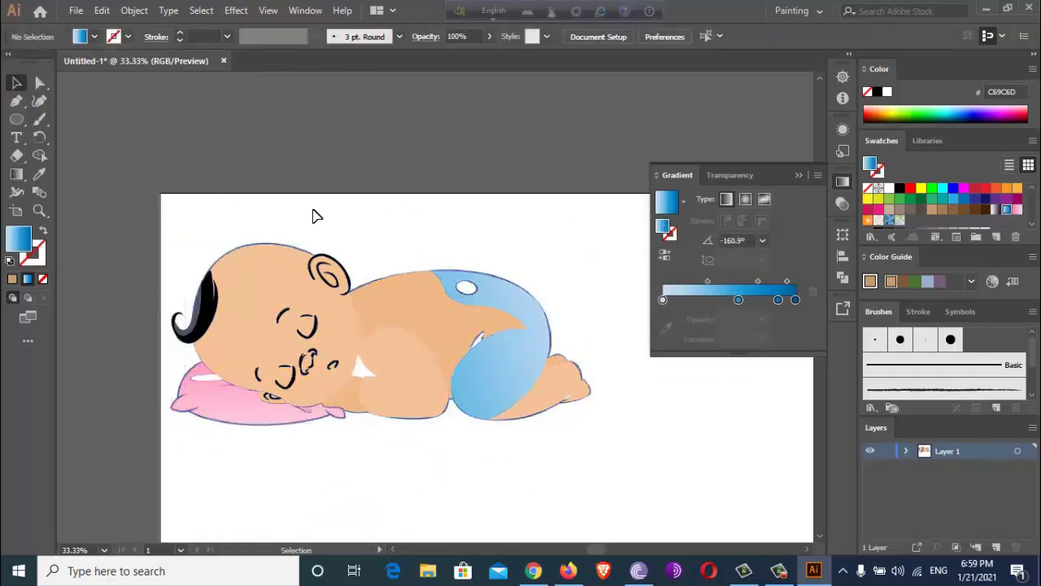
pyautogui.hscroll(2, 317, 220)
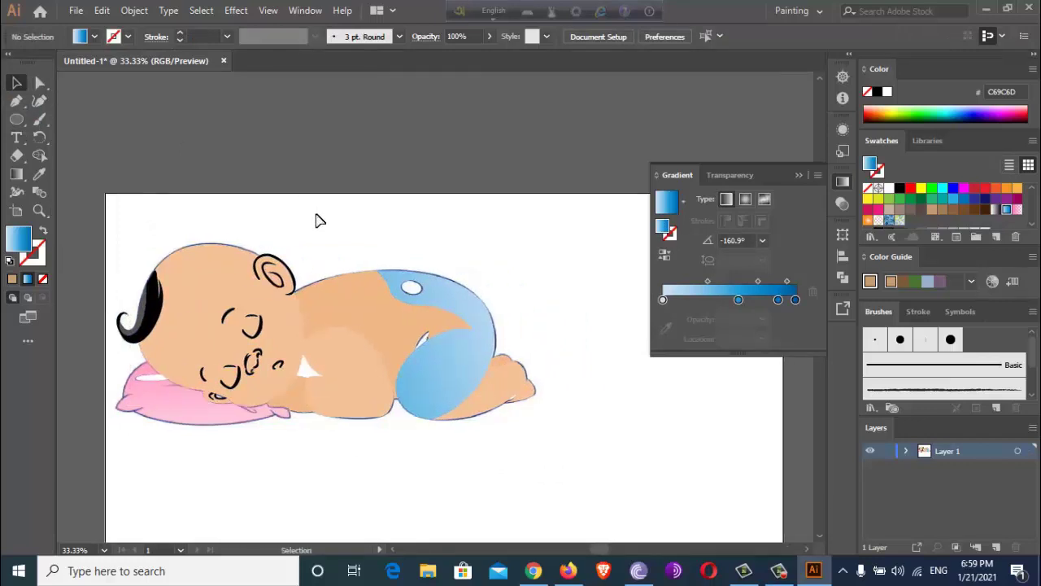
# - Alt-drag a duplicate of the coloured baby onto the artboard
pyautogui.click(293, 240)
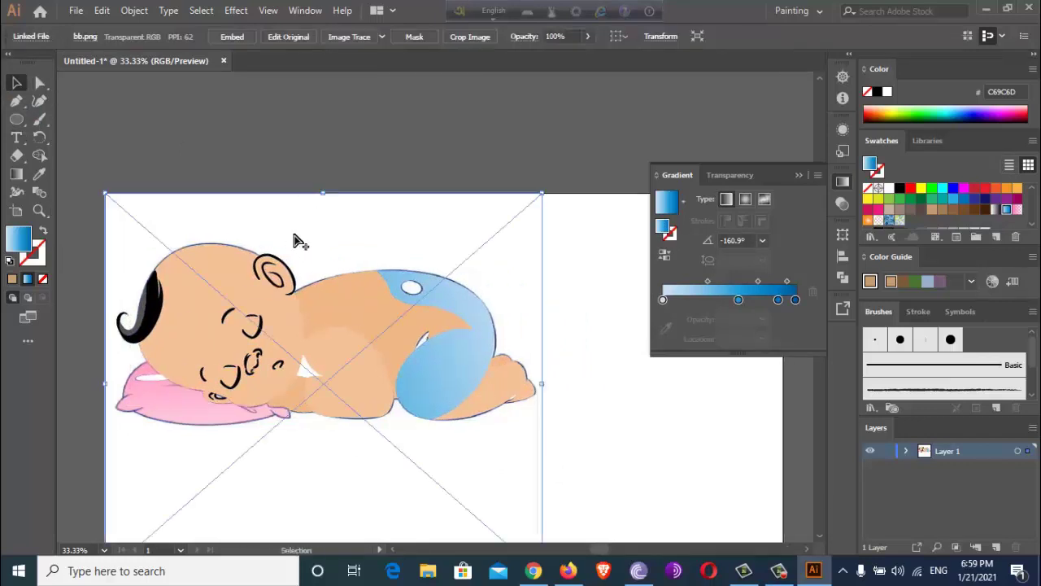
pyautogui.scroll(-2, 296, 238)
pyautogui.scroll(-1, 415, 391)
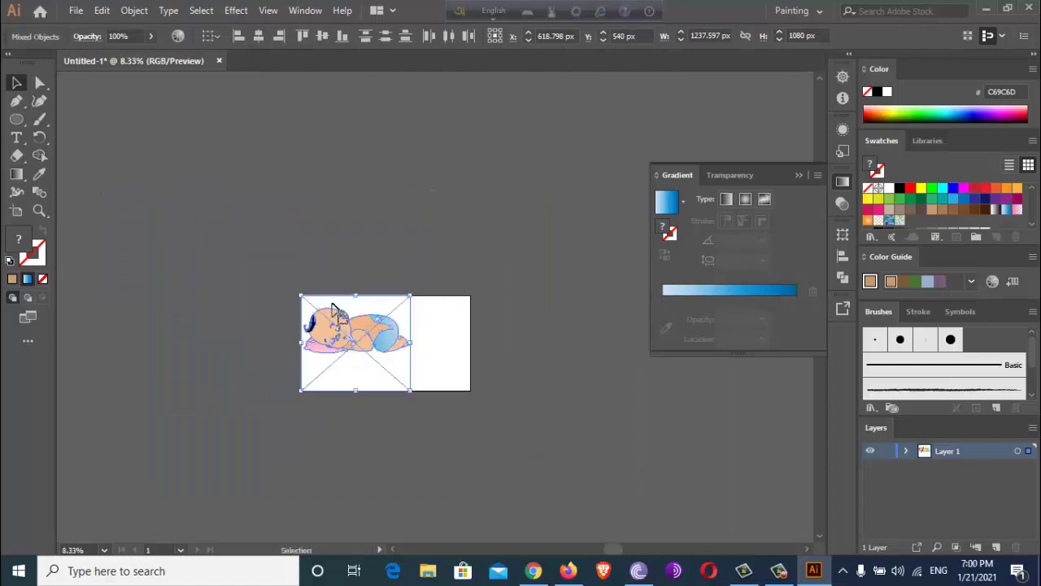
pyautogui.moveTo(312, 300); pyautogui.dragTo(157, 196)
pyautogui.moveTo(223, 269); pyautogui.dragTo(407, 248)
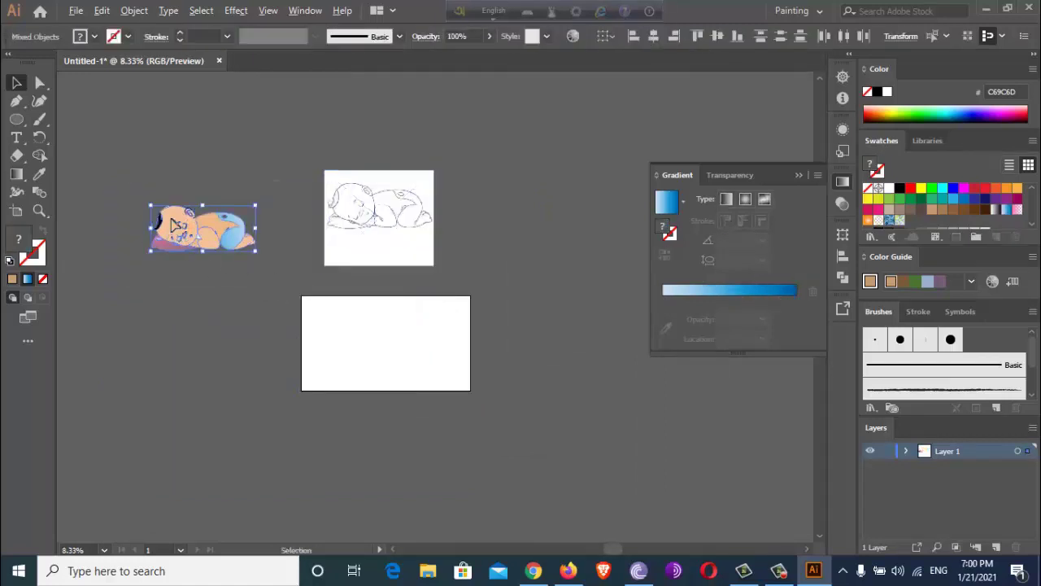
pyautogui.moveTo(171, 225); pyautogui.dragTo(341, 317)
pyautogui.scroll(3, 345, 313)
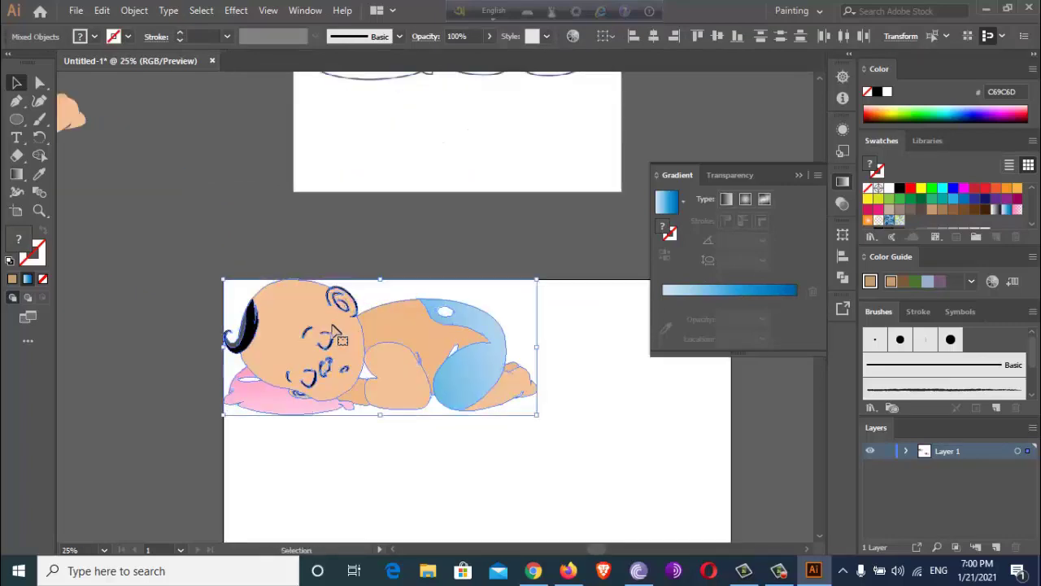
pyautogui.moveTo(572, 450); pyautogui.dragTo(755, 514)
# - Place the bb.png sketch at left, then scale both images across the artboard's top
pyautogui.scroll(-1, 534, 395)
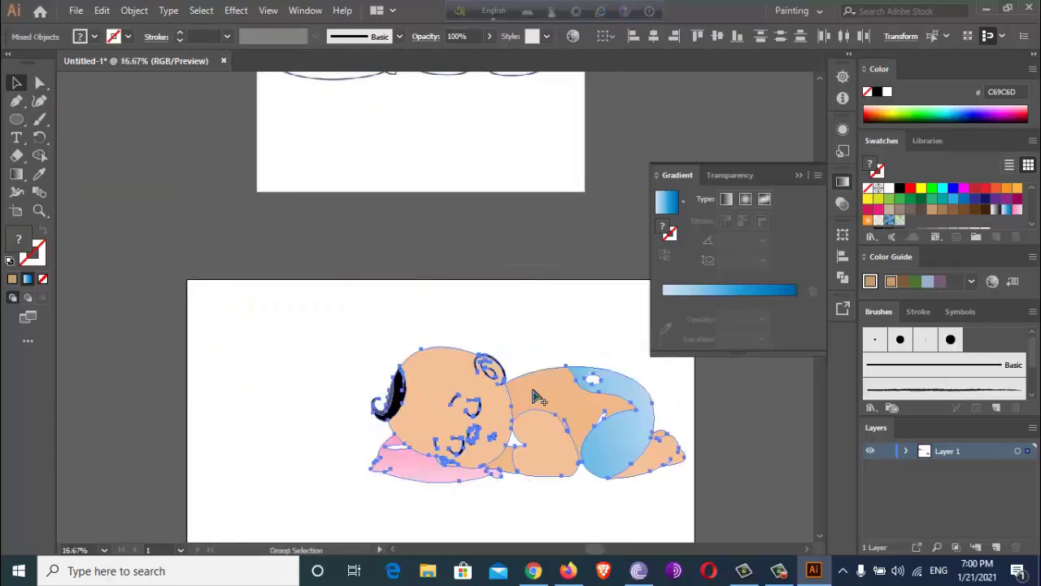
pyautogui.scroll(-1, 534, 395)
pyautogui.moveTo(435, 248)
pyautogui.mouseDown()
pyautogui.moveTo(354, 387)
pyautogui.moveTo(354, 415)
pyautogui.mouseUp()
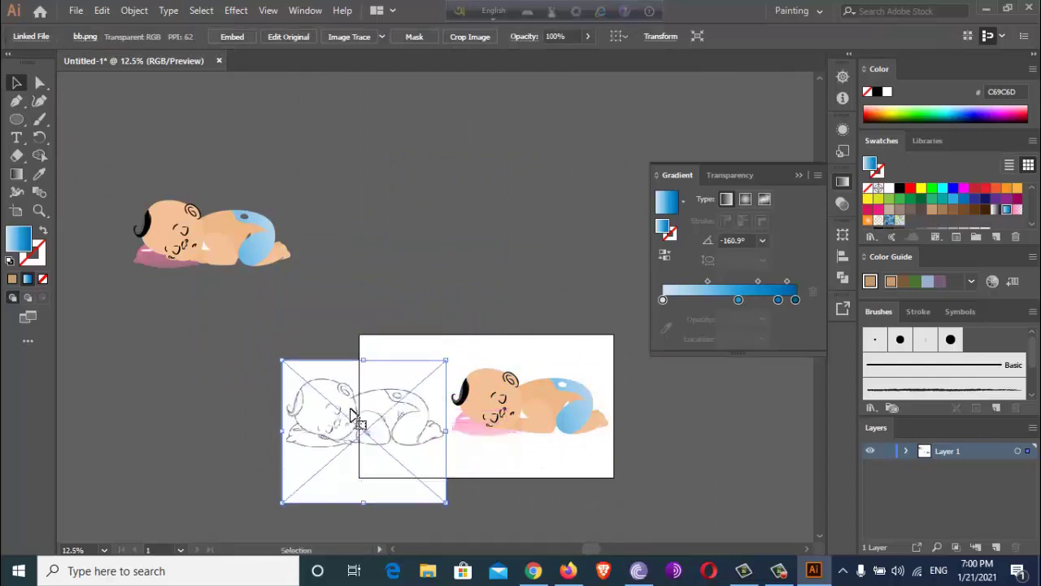
pyautogui.keyDown('shift'); pyautogui.click(561, 406); pyautogui.keyUp('shift')
pyautogui.moveTo(284, 362)
pyautogui.mouseDown()
pyautogui.moveTo(395, 418)
pyautogui.moveTo(443, 396)
pyautogui.mouseUp()
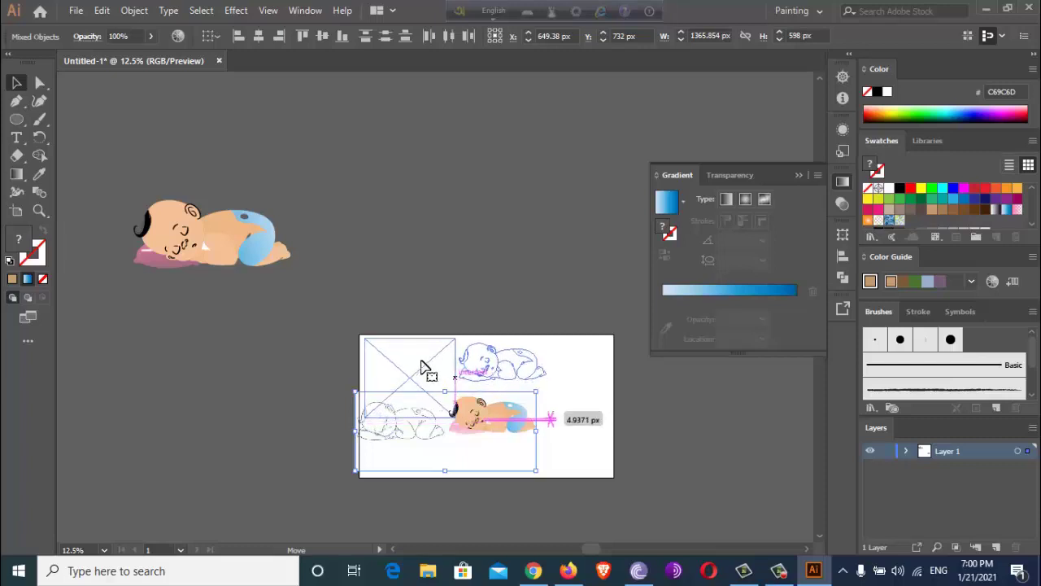
pyautogui.moveTo(429, 372)
pyautogui.mouseDown()
pyautogui.moveTo(567, 426)
pyautogui.moveTo(491, 375)
pyautogui.mouseUp()
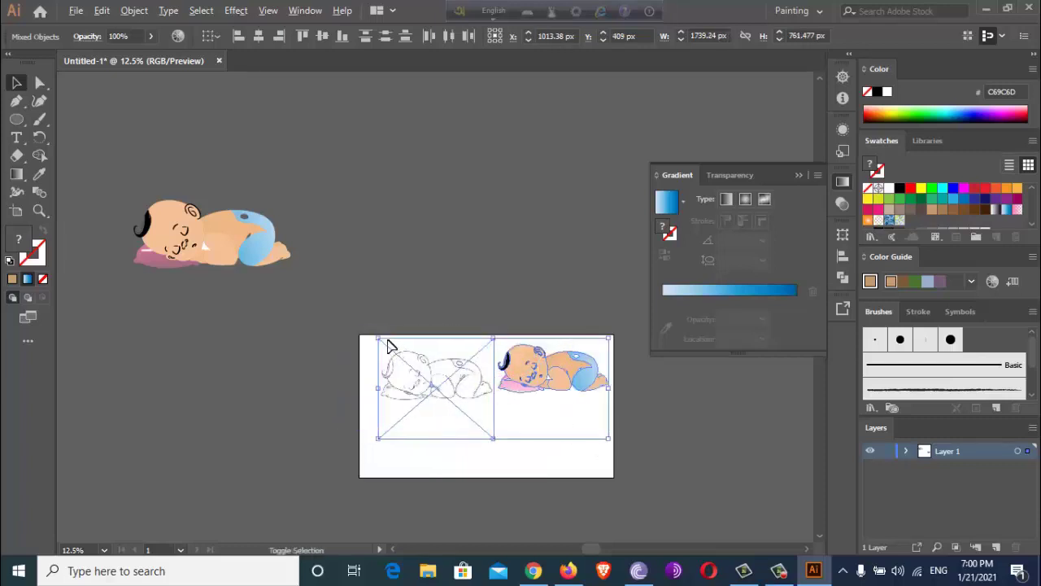
pyautogui.moveTo(378, 336); pyautogui.dragTo(360, 335)
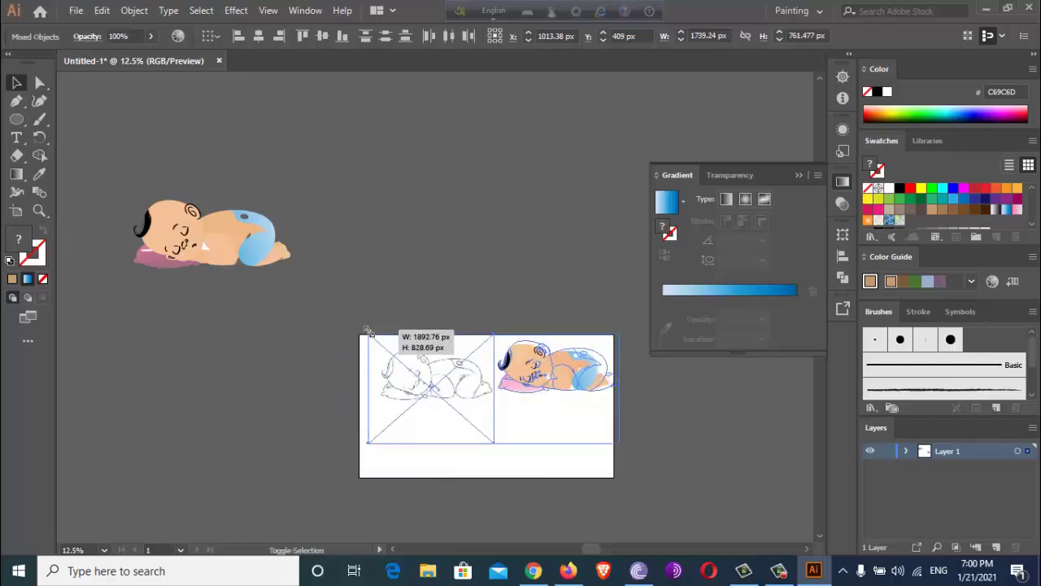
pyautogui.click(512, 464)
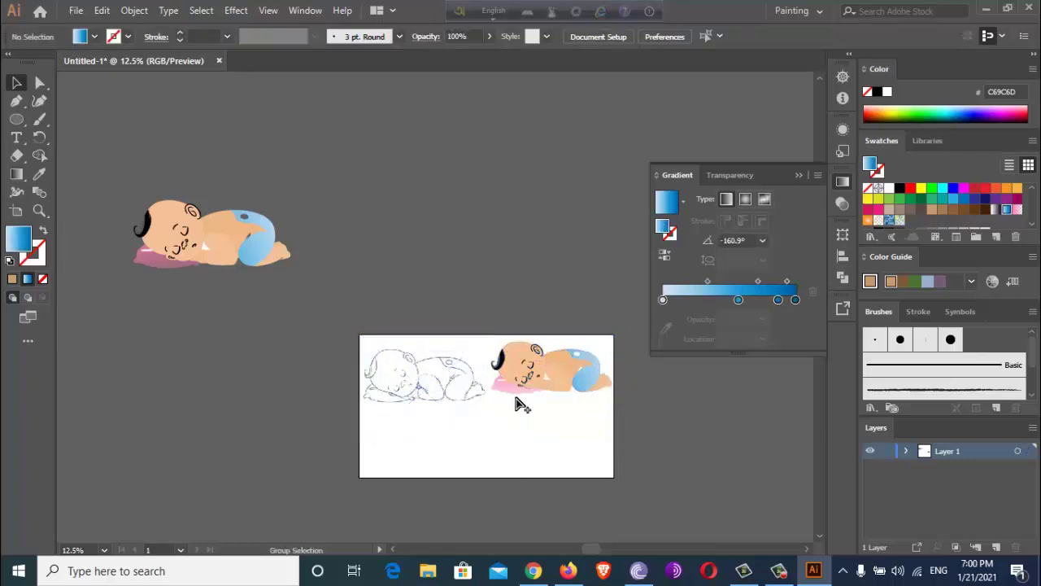
# - Zoom in until the sleeping baby's mouth and teeth fill the window
pyautogui.hscroll(2, 527, 431)
pyautogui.hscroll(2, 533, 448)
pyautogui.scroll(2, 449, 412)
pyautogui.scroll(-1, 448, 411)
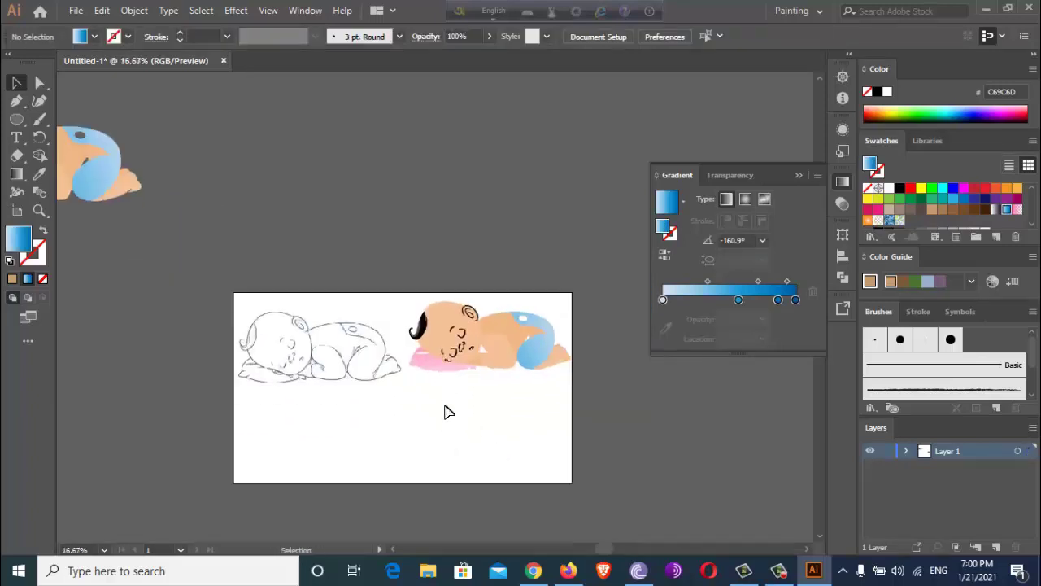
pyautogui.scroll(1, 448, 412)
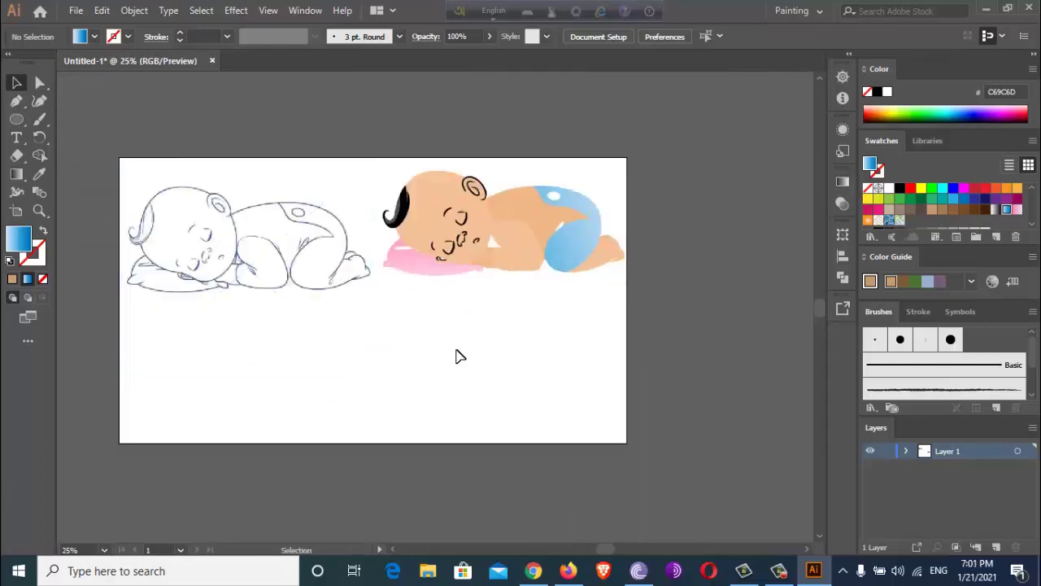
pyautogui.scroll(3, 459, 286)
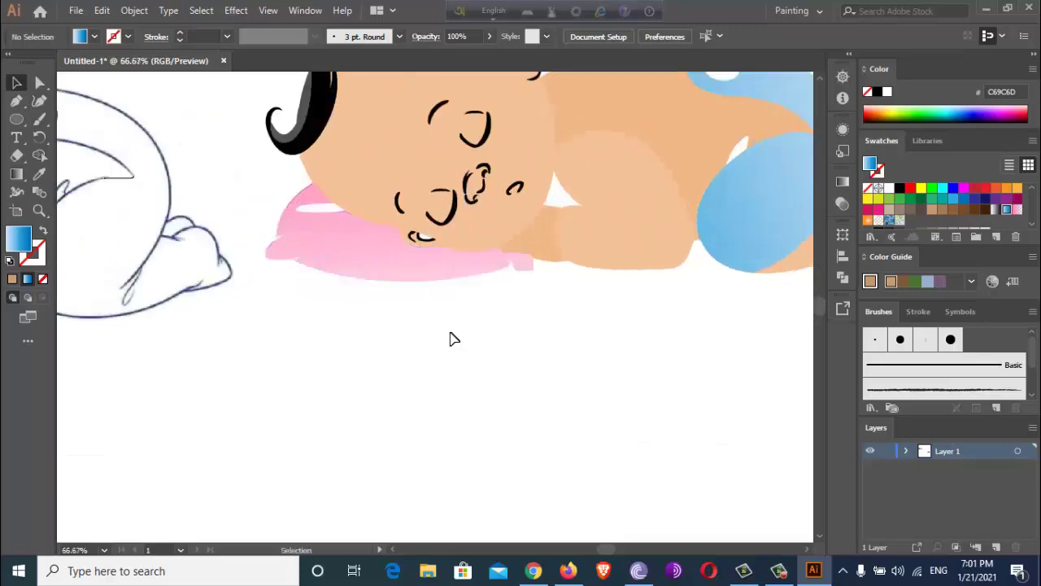
pyautogui.scroll(3, 421, 232)
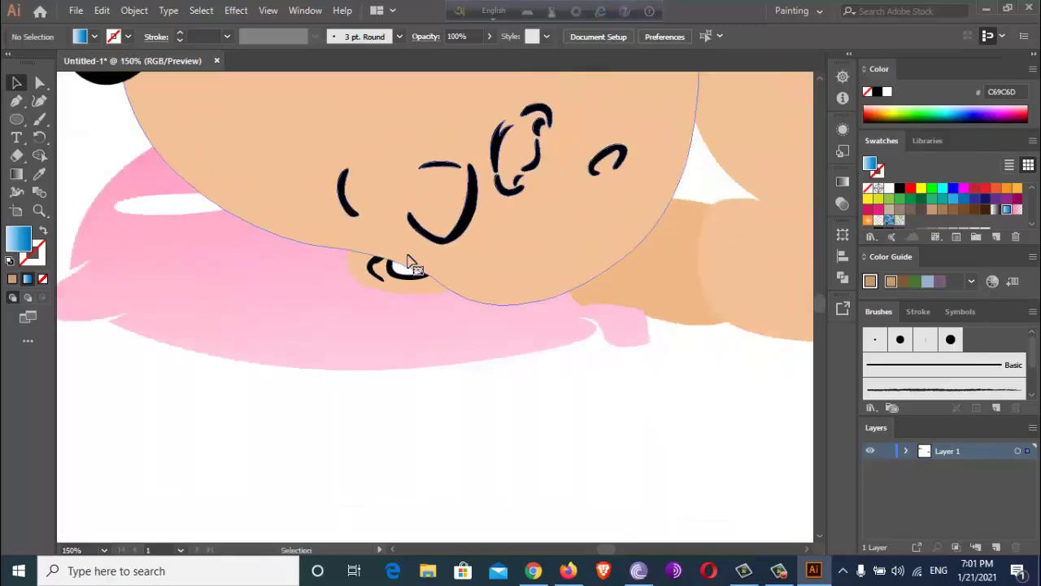
# - Merge the white teeth region into the mouth line with Shape Builder
pyautogui.scroll(1, 409, 277)
pyautogui.click(411, 274)
pyautogui.press('v')
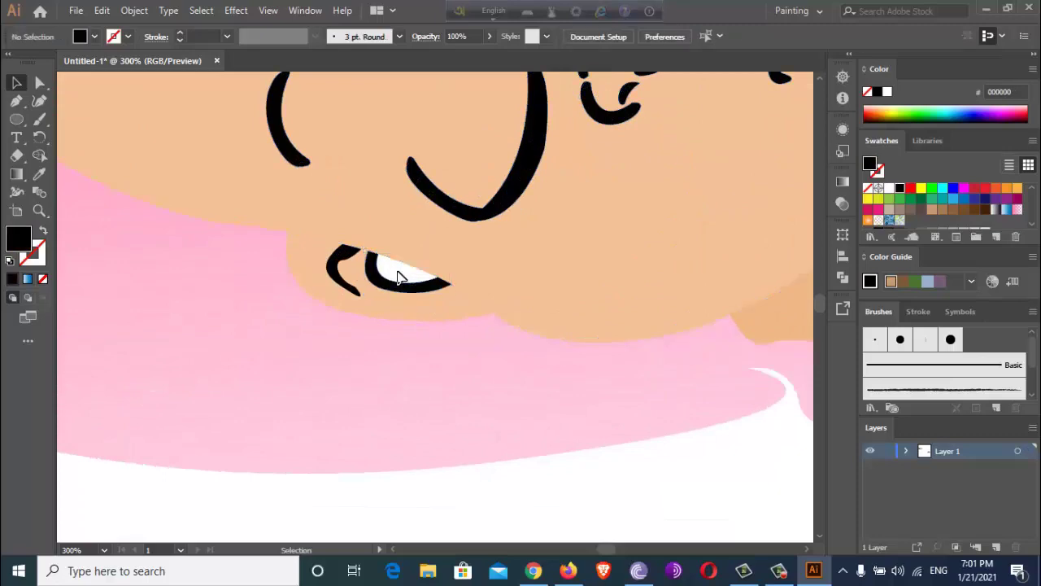
pyautogui.scroll(2, 398, 276)
pyautogui.scroll(2, 399, 274)
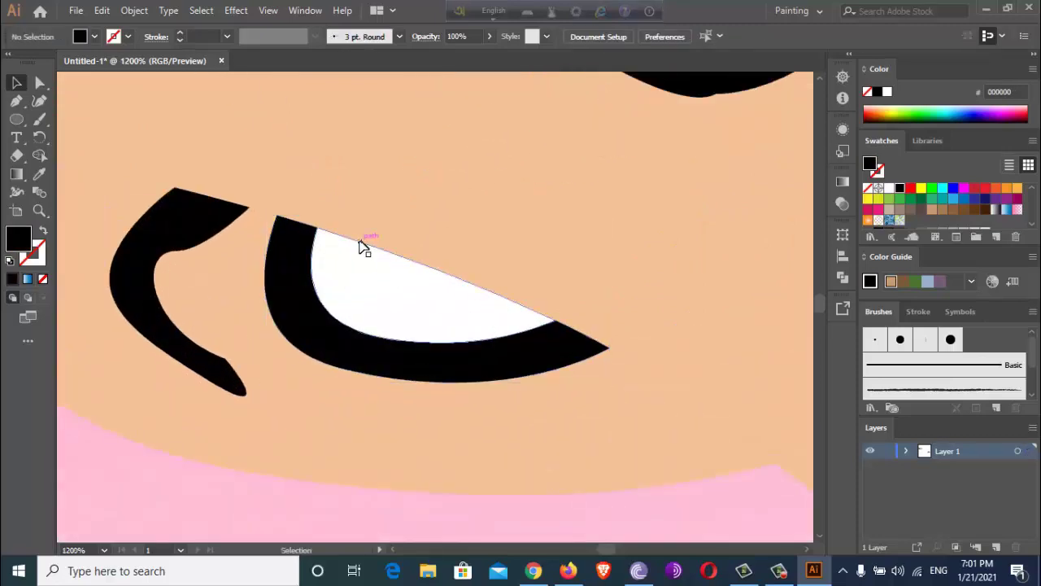
pyautogui.hotkey('ctrl', 'a')
pyautogui.hotkey('shift', 'm')
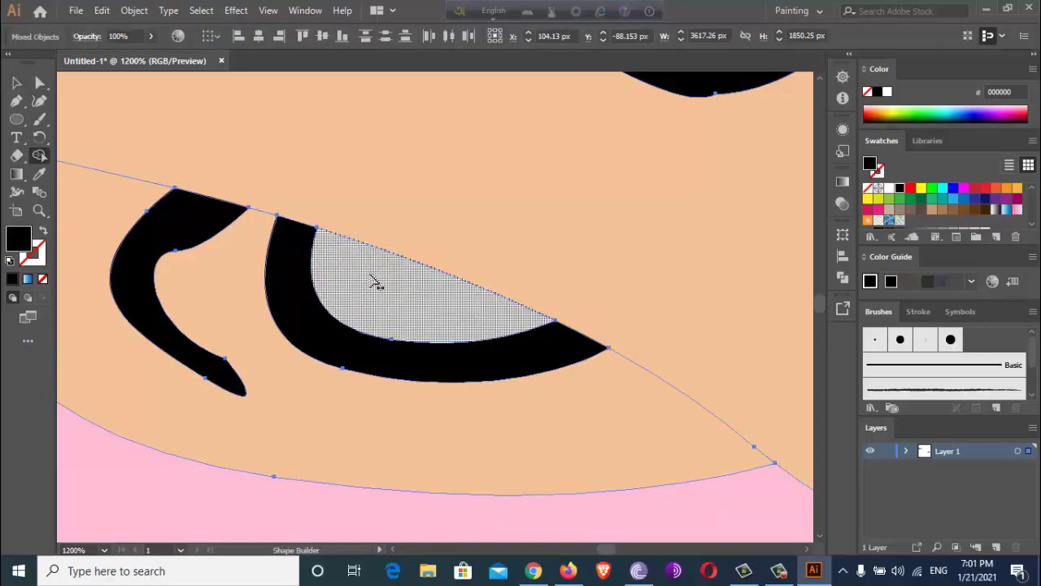
pyautogui.click(376, 282)
pyautogui.click(17, 82)
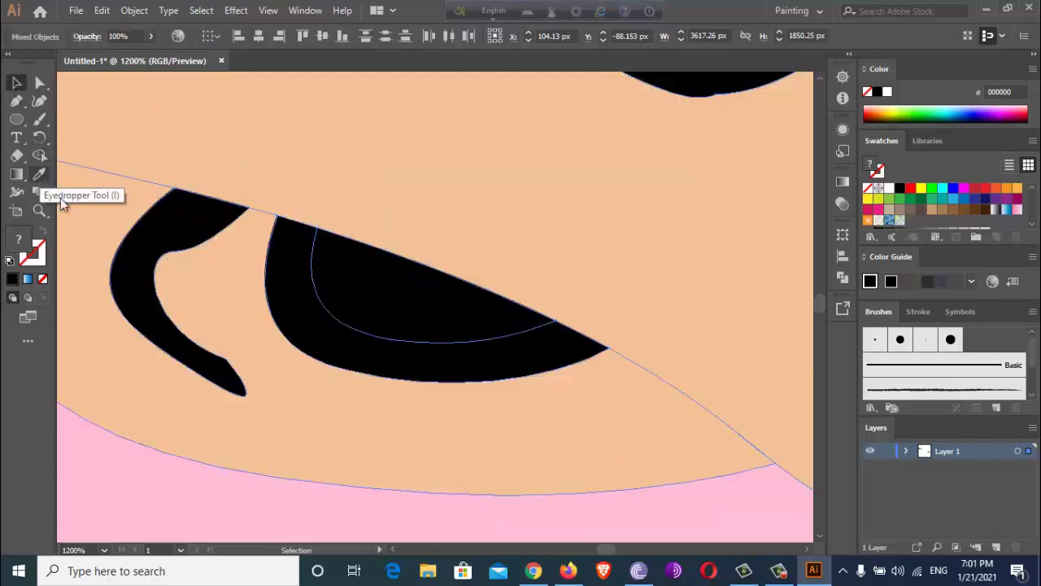
# - Fill the shape around the mouth with the face's skin tone using the Eyedropper
pyautogui.scroll(-6, 255, 429)
pyautogui.click(279, 416)
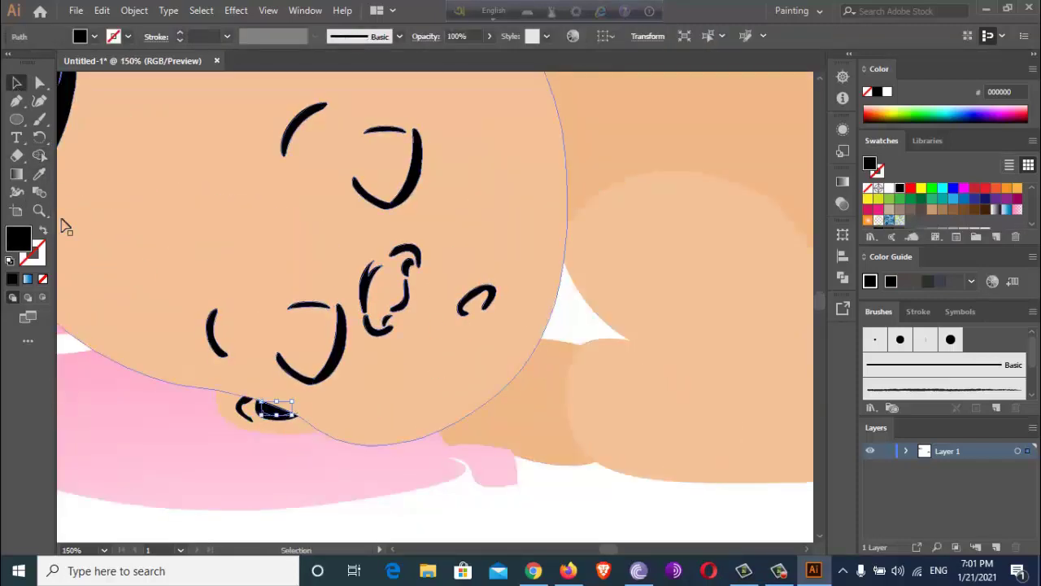
pyautogui.click(39, 173)
pyautogui.click(186, 209)
pyautogui.press('v')
pyautogui.click(374, 527)
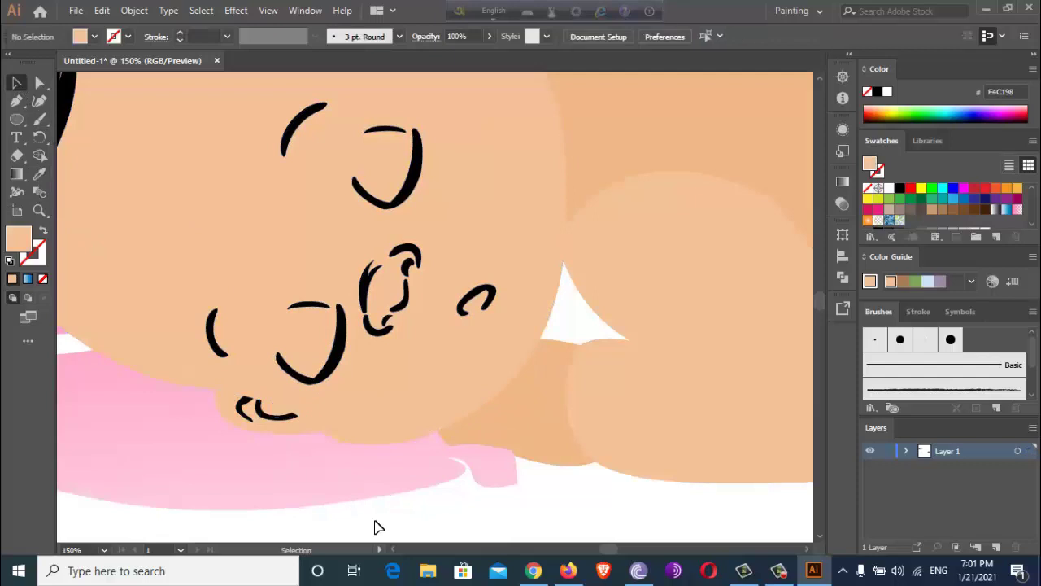
pyautogui.click(374, 527)
pyautogui.click(441, 516)
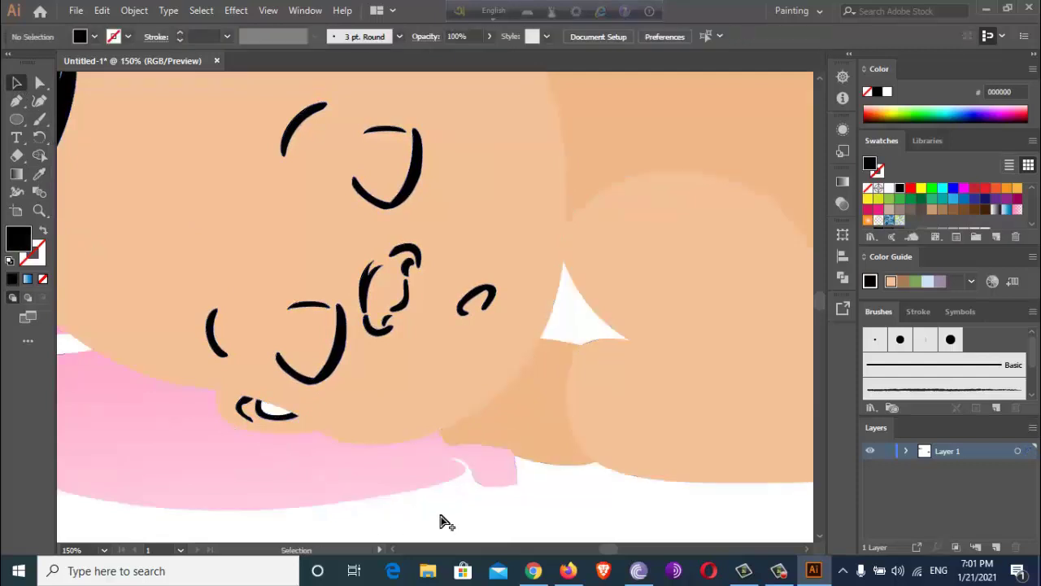
# - Reselect the shape around the mouth and sample the skin colour onto it again
pyautogui.scroll(-2, 442, 515)
pyautogui.scroll(-1, 448, 500)
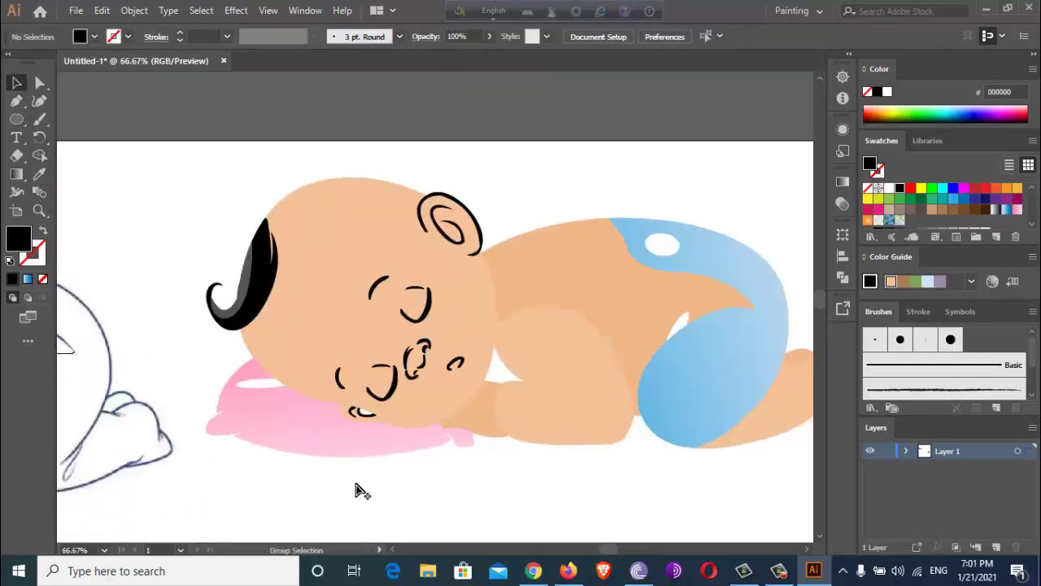
pyautogui.scroll(3, 362, 491)
pyautogui.click(372, 308)
pyautogui.press('i')
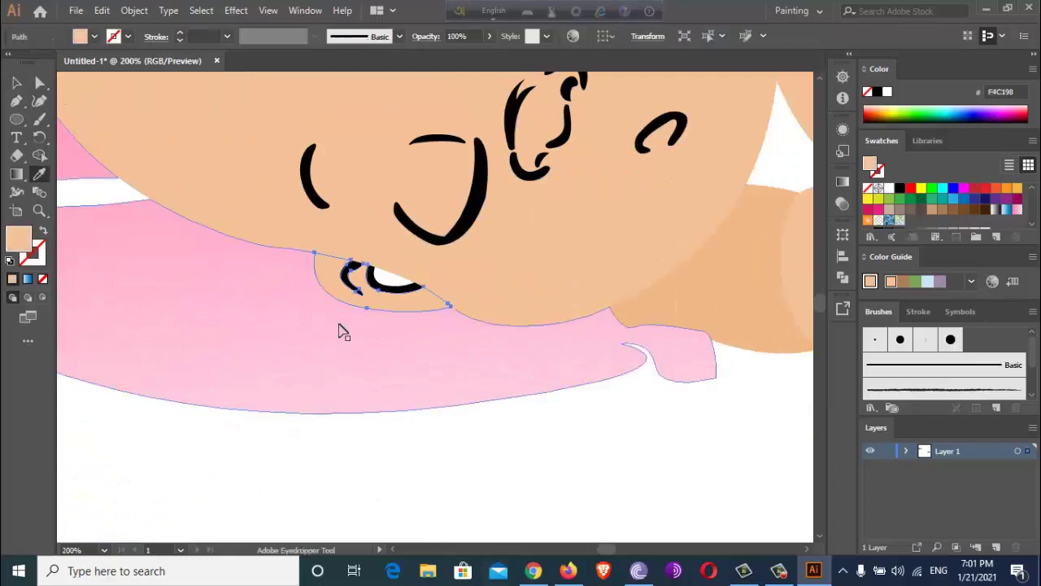
pyautogui.scroll(-3, 341, 331)
pyautogui.press('v')
pyautogui.click(379, 409)
pyautogui.hscroll(1, 476, 422)
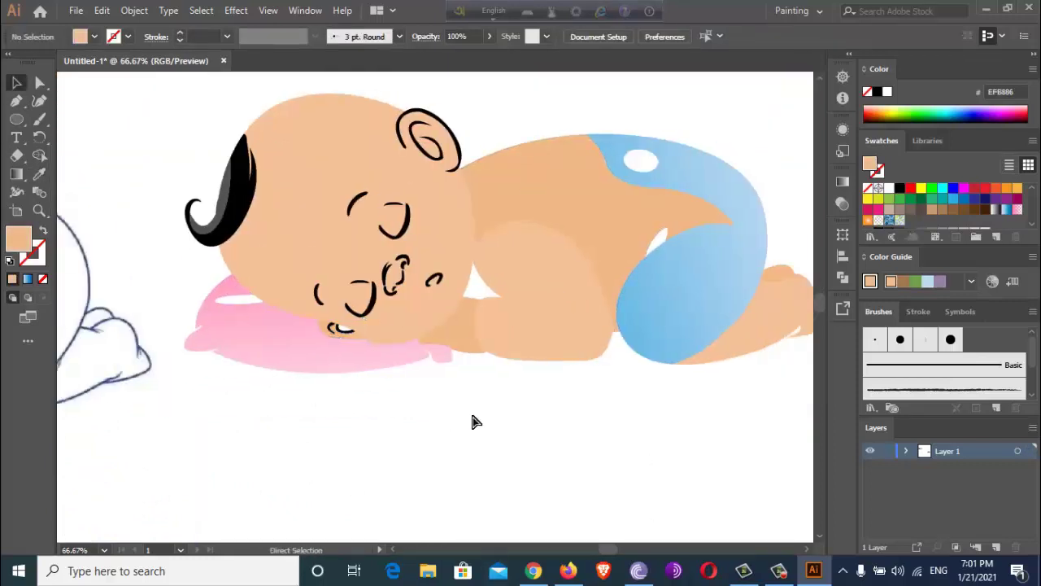
pyautogui.hscroll(1, 476, 421)
# - Give the small mouth shape a warm tan fill, E5B27F
pyautogui.click(323, 333)
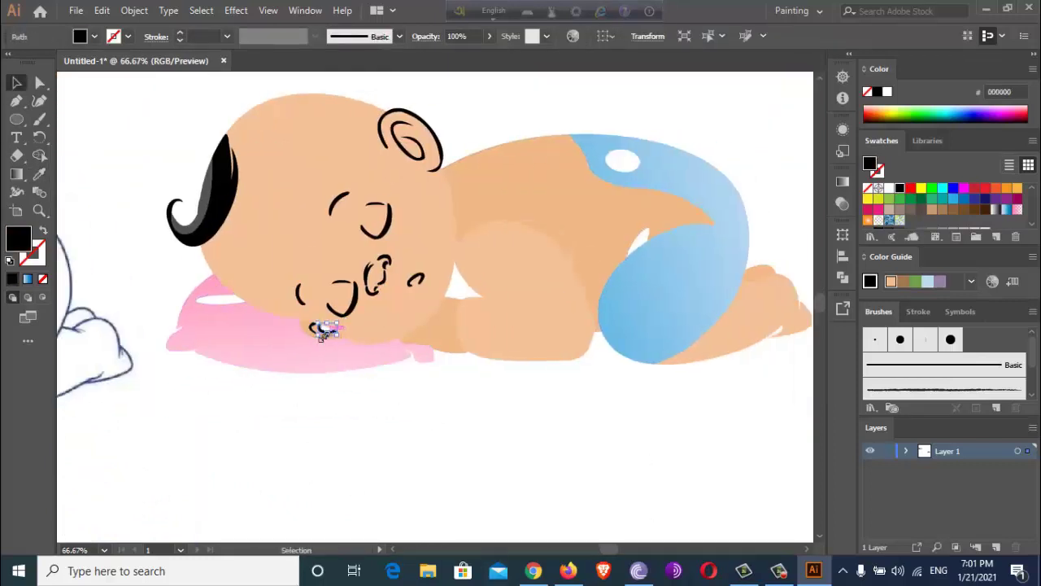
pyautogui.moveTo(312, 328); pyautogui.dragTo(314, 330)
pyautogui.click(932, 209)
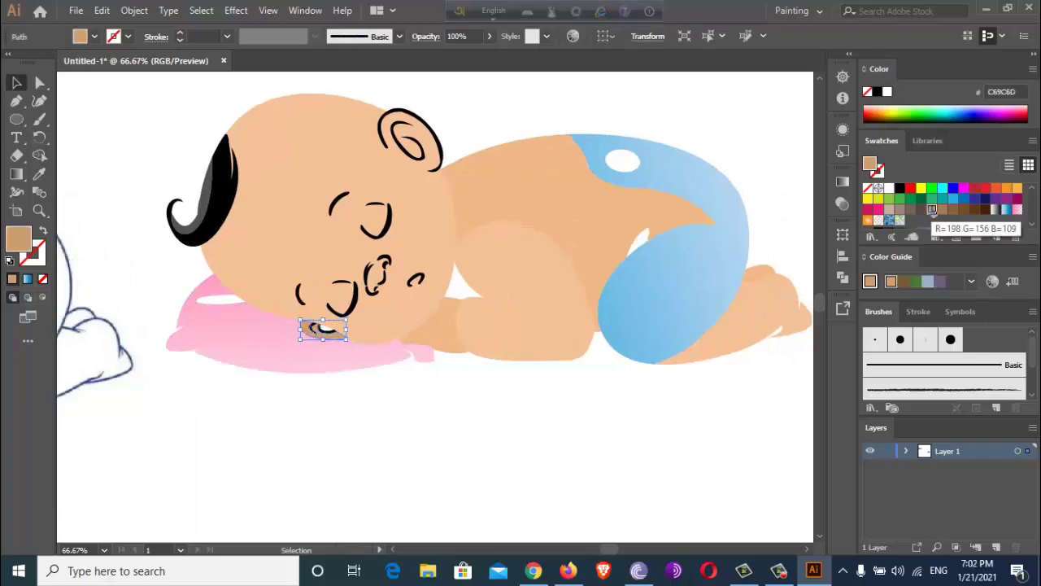
pyautogui.doubleClick(13, 241)
pyautogui.click(409, 200)
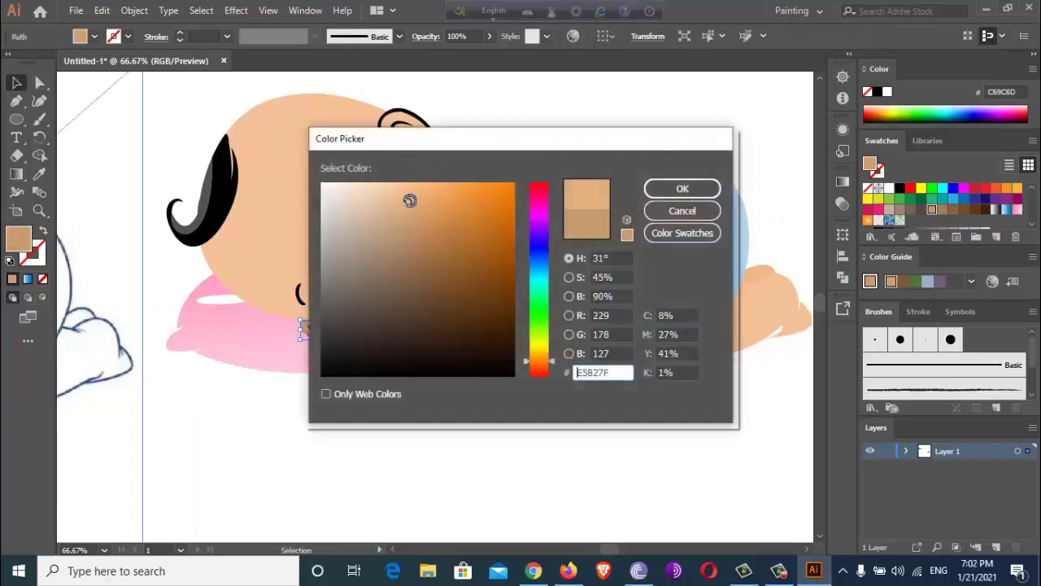
pyautogui.click(682, 188)
pyautogui.click(418, 477)
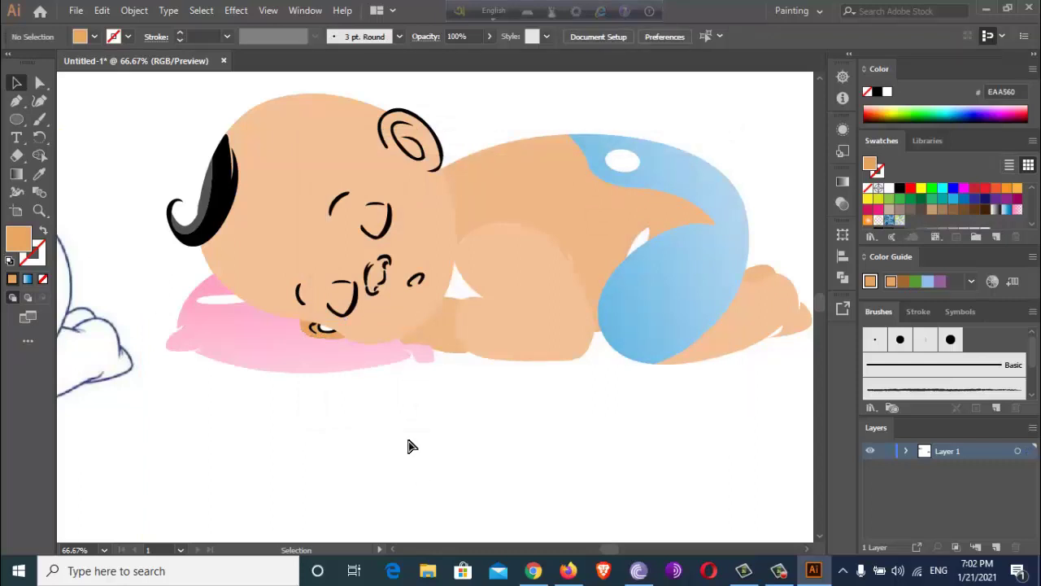
# - Zoom out to 25% to show the whole artboard and stop the screen recording
pyautogui.scroll(-1, 410, 447)
pyautogui.scroll(-1, 410, 446)
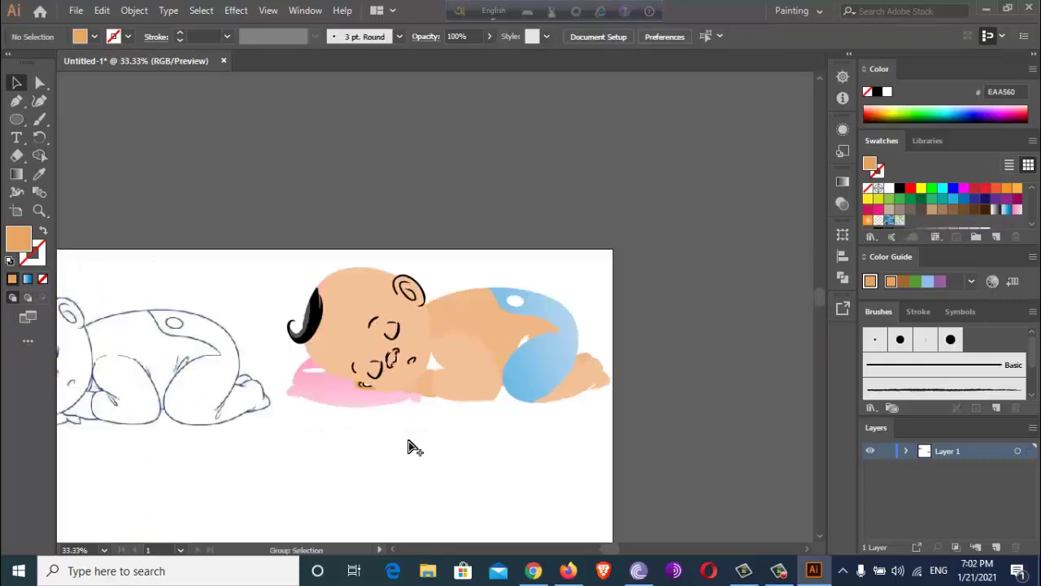
pyautogui.hscroll(-2, 410, 446)
pyautogui.hscroll(-2, 411, 447)
pyautogui.scroll(-1, 411, 446)
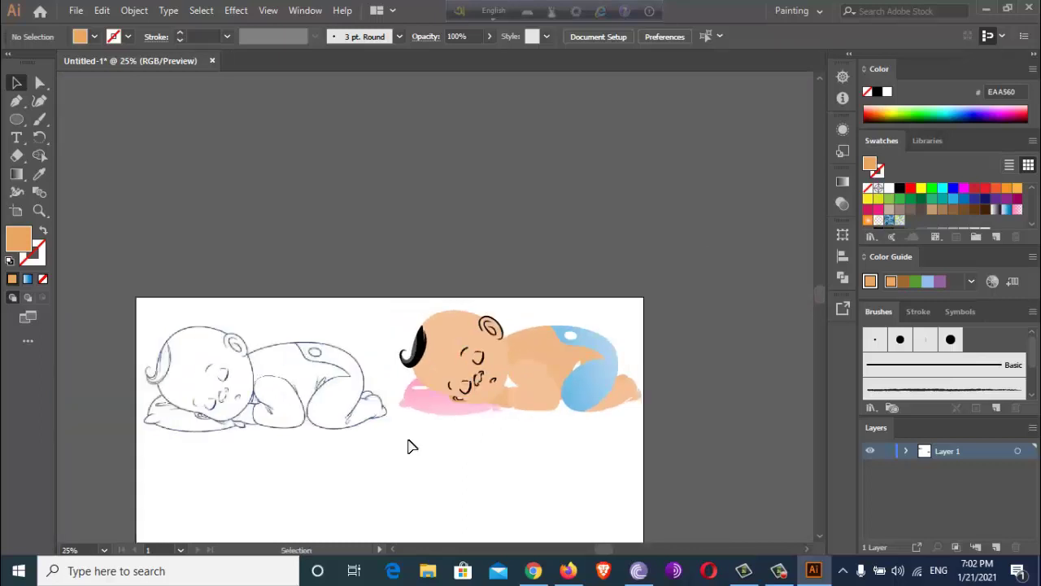
pyautogui.scroll(-3, 410, 446)
pyautogui.scroll(-1, 497, 461)
pyautogui.click(778, 570)
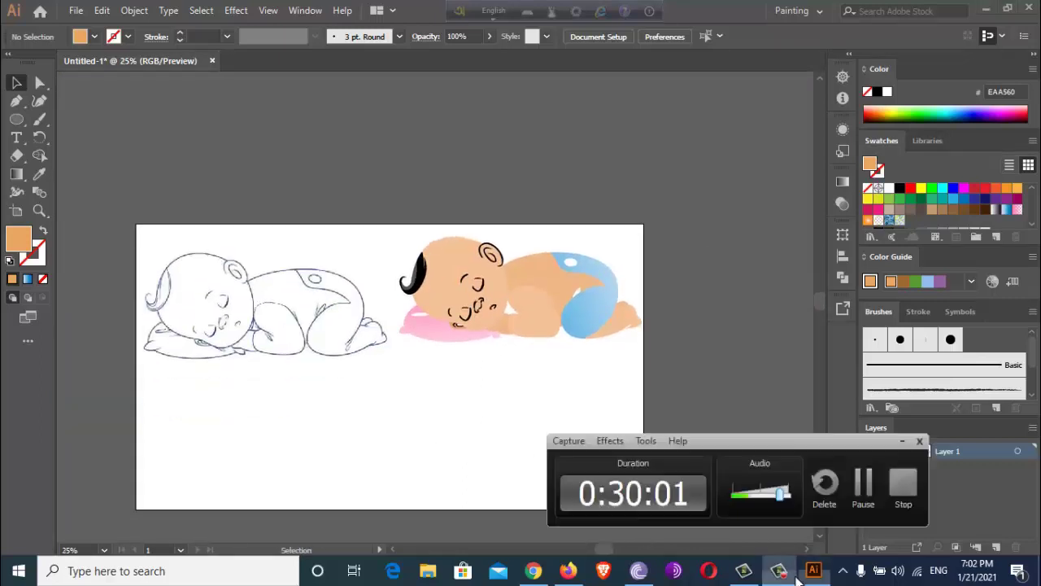